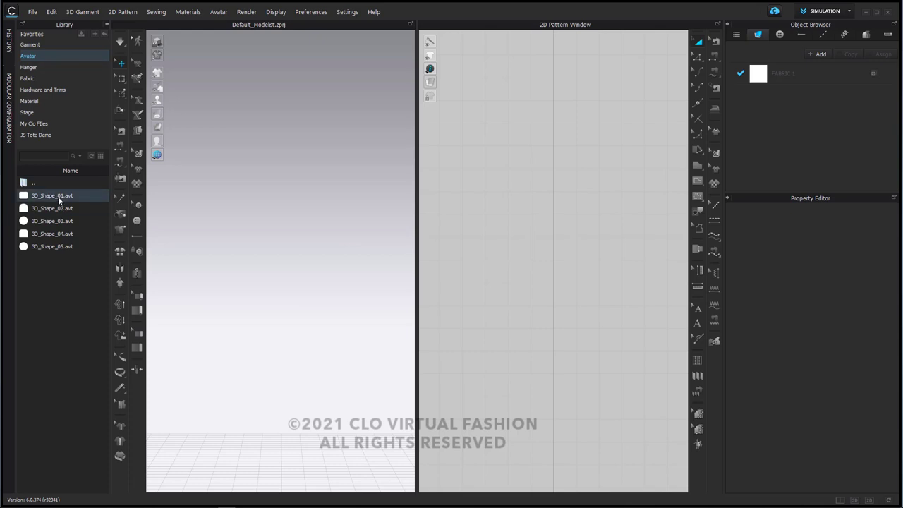
Load the rounded box avatar 3D_Shape_01.avt from the Avatar library into the 3D scene
mouse_move(58, 196)
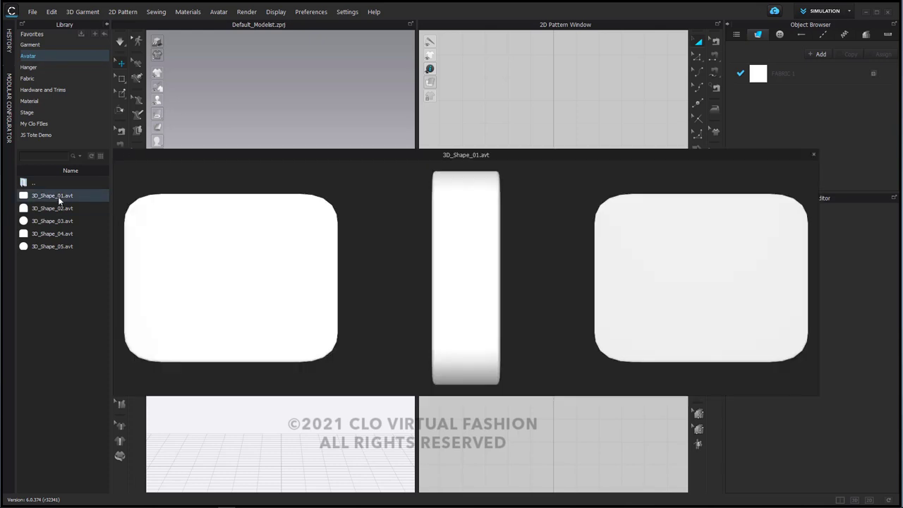
double_click(59, 198)
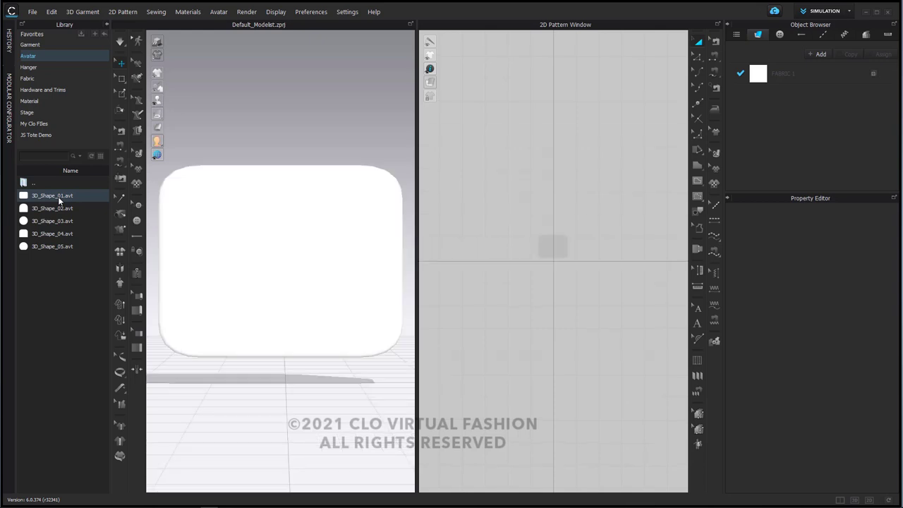
scroll(261, 292, "down", 5)
right_click_drag(323, 284, 273, 302)
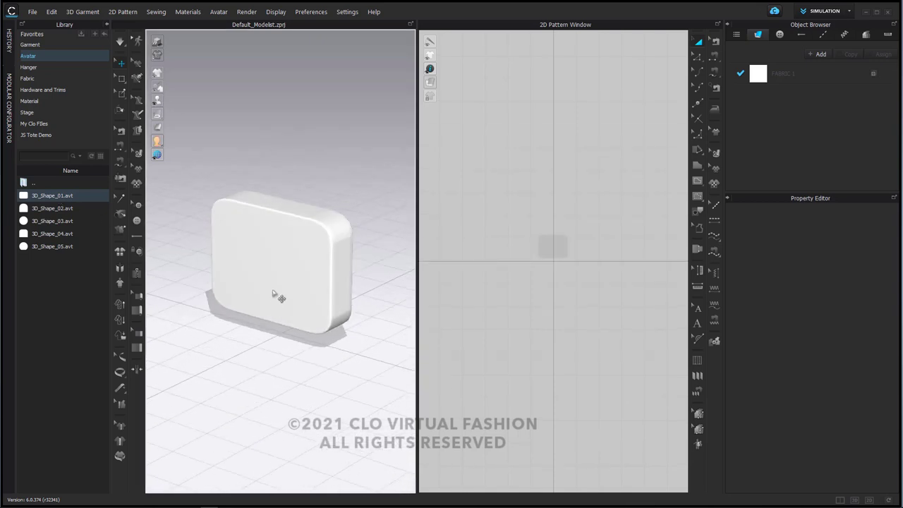
Add Tote Bag Half.dxf from the JS Tote Demo folder with Auto Scale and cutting and sewing lines swapped, including notches
left_click(55, 135)
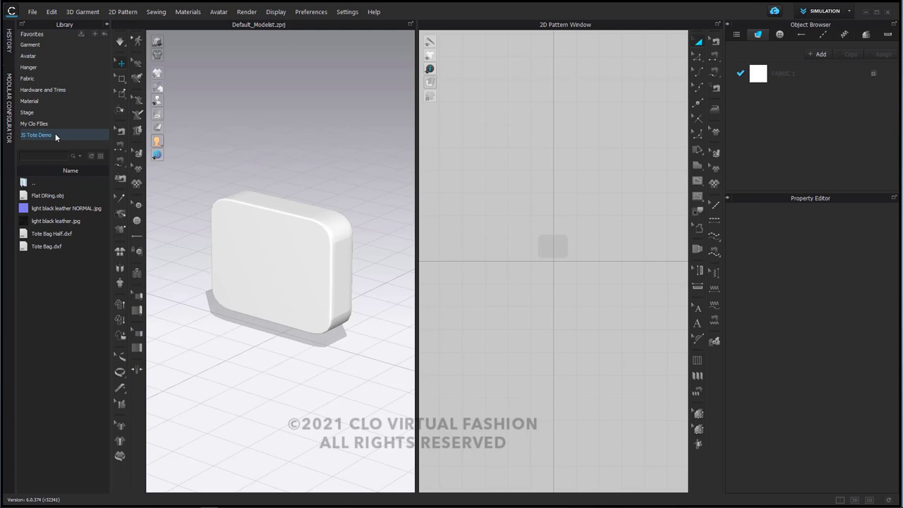
right_click(70, 239)
left_click(80, 243)
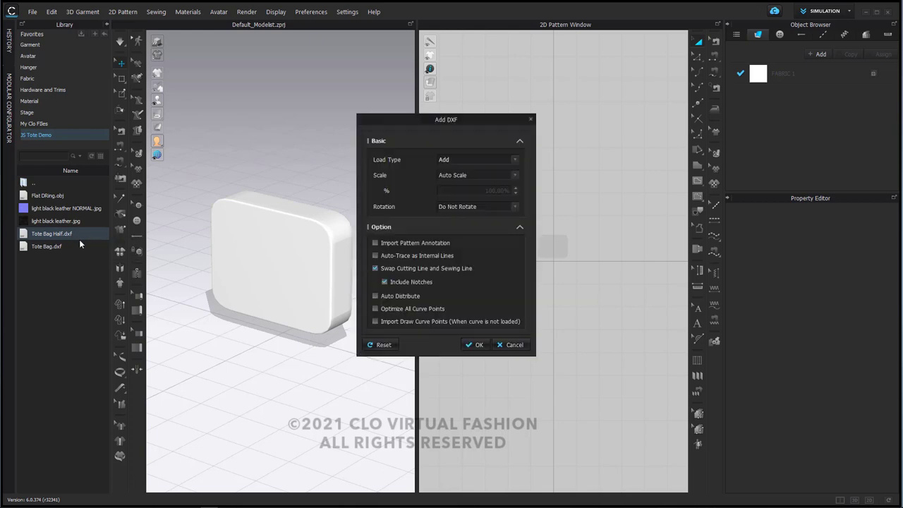
left_click(479, 345)
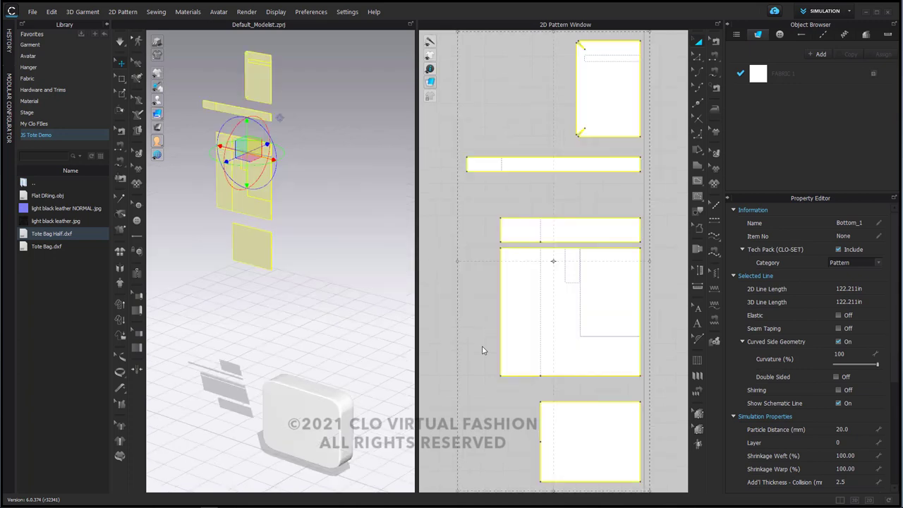
middle_click_drag(582, 356, 565, 278)
scroll(565, 279, "down", 4)
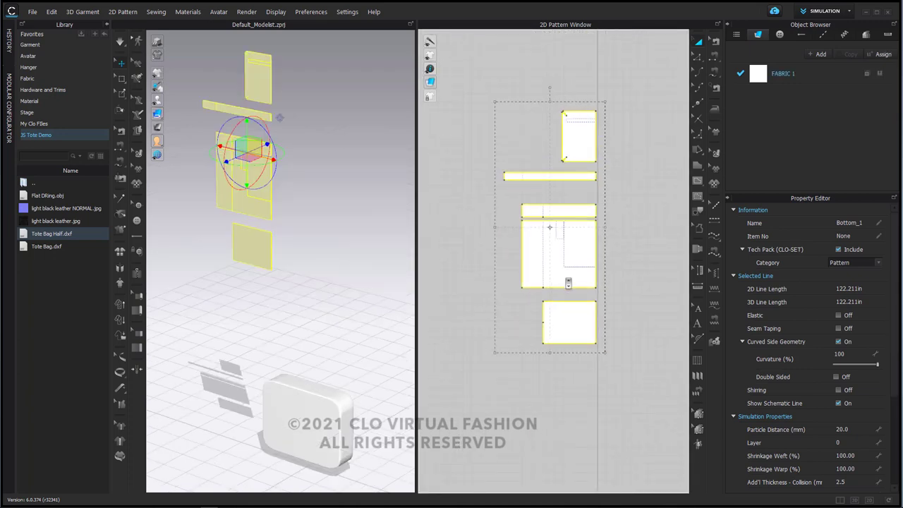
middle_click_drag(266, 253, 296, 332)
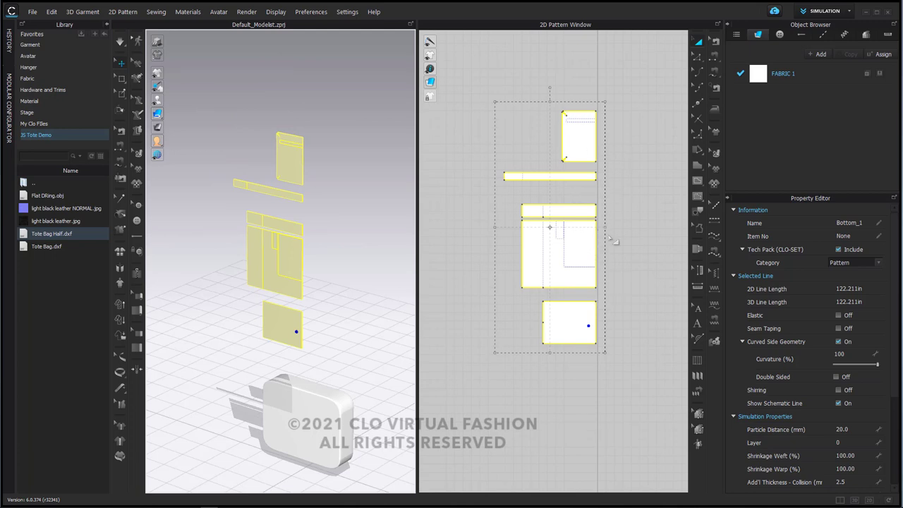
Unfold the half pocket pattern along its center edge using Unfold Symmetric Editing (with Sewing)
scroll(616, 242, "up", 3)
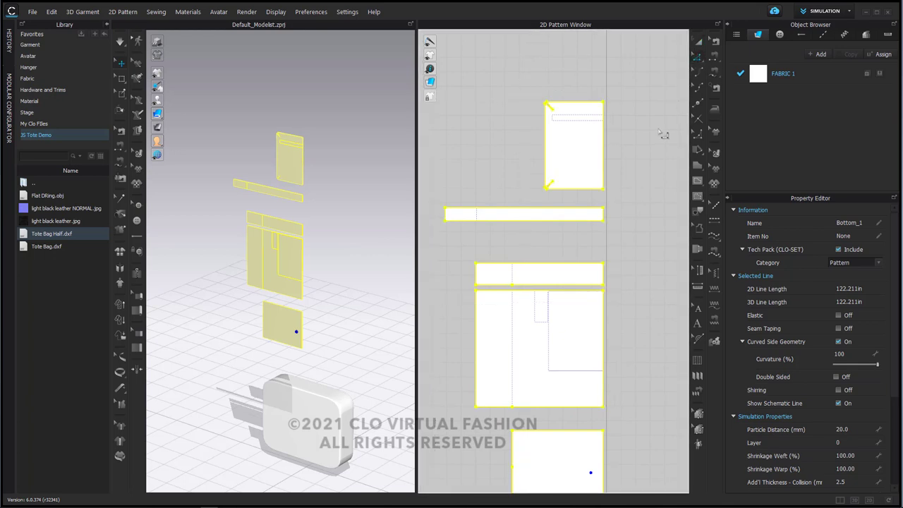
left_click(605, 170)
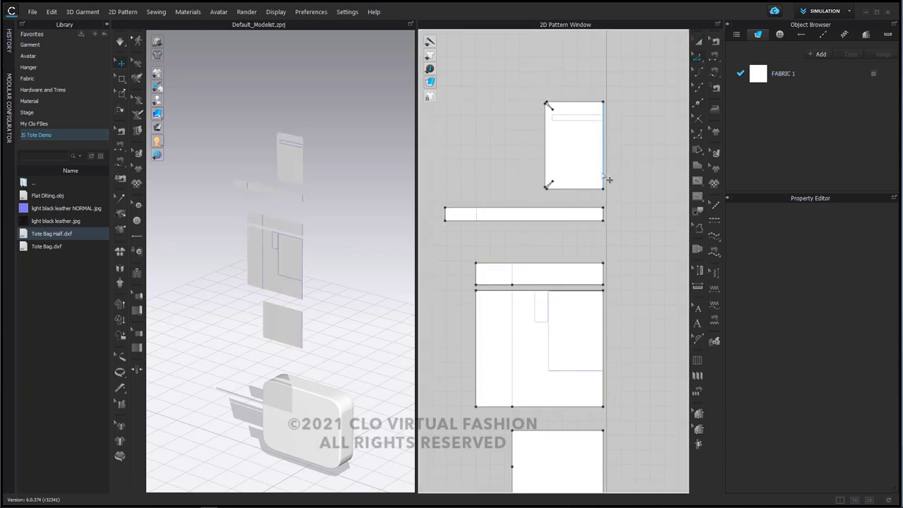
left_click(604, 178)
right_click(604, 175)
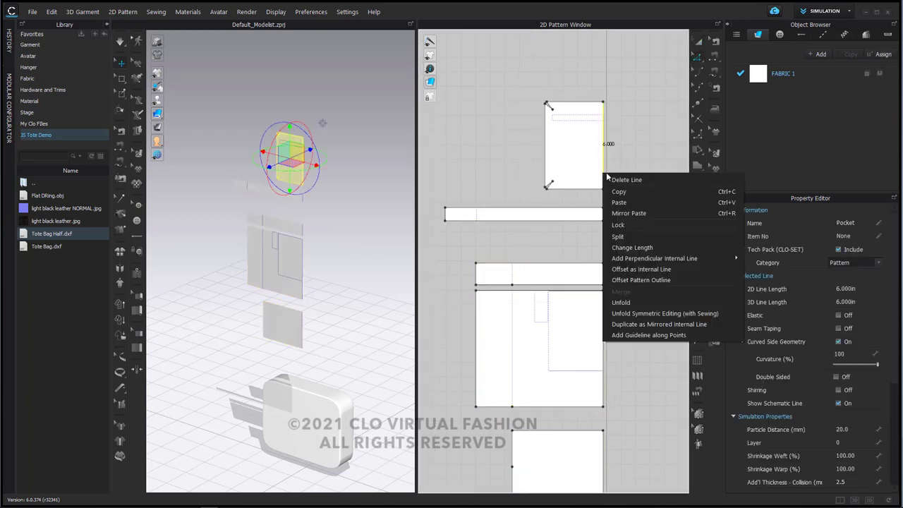
left_click(676, 314)
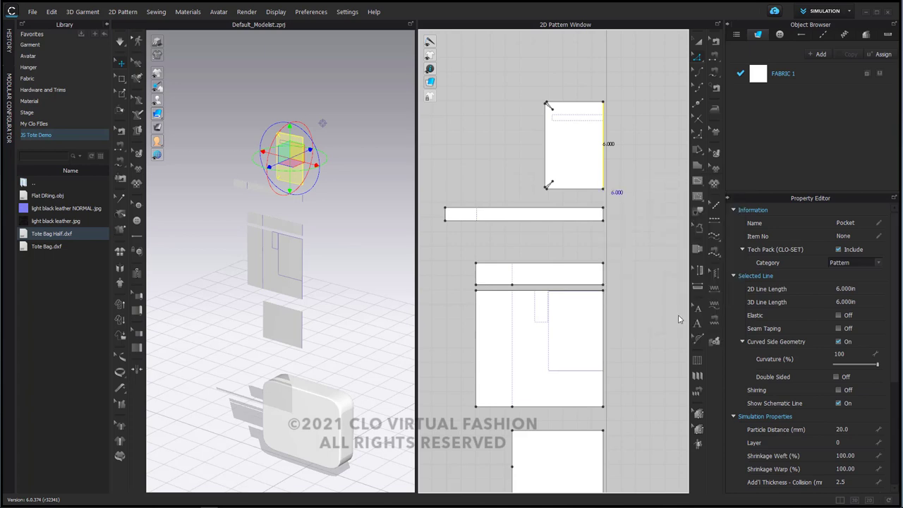
Unfold the strap and trim half patterns along their center edges with Unfold Symmetric Editing (with Sewing)
left_click(610, 221)
right_click(609, 221)
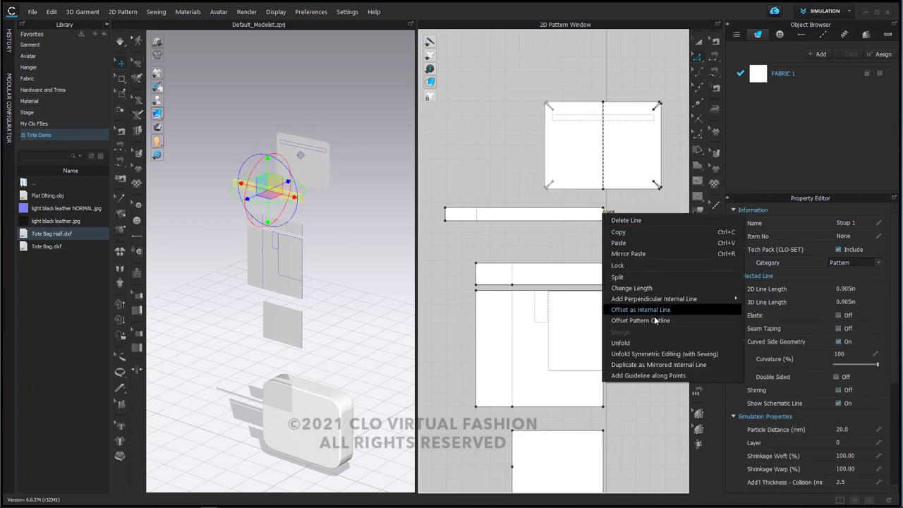
left_click(658, 357)
left_click(606, 276)
right_click(607, 274)
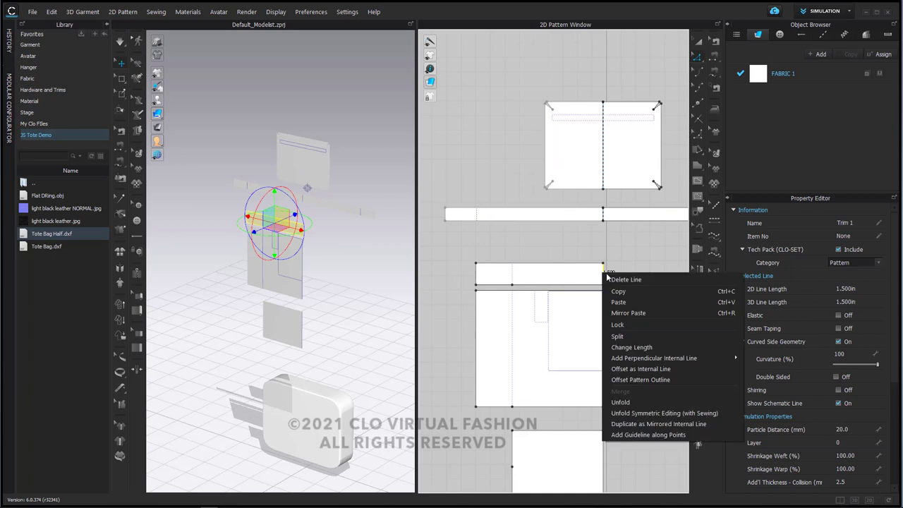
left_click(657, 413)
Unfold the side and bottom half patterns along their center edges with Unfold Symmetric Editing (with Sewing)
left_click(607, 372)
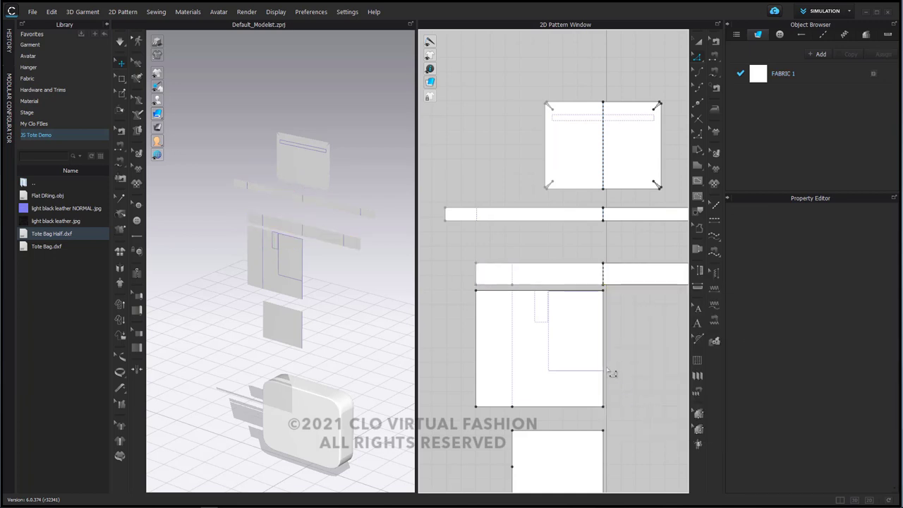
left_click(604, 374)
right_click(604, 374)
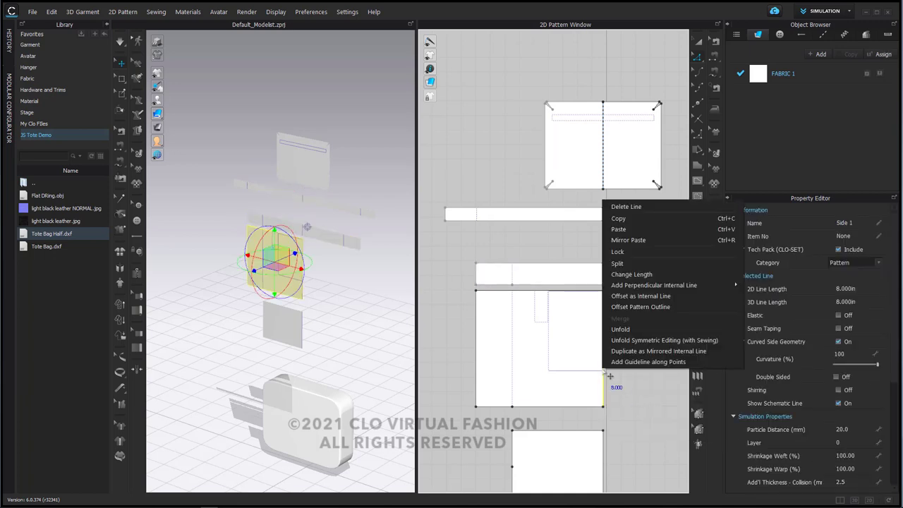
left_click(664, 339)
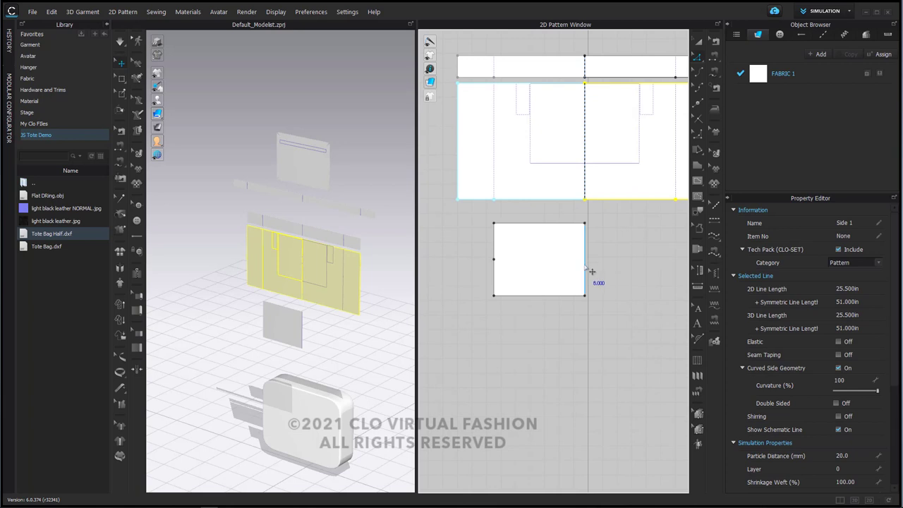
left_click(586, 261)
right_click(586, 264)
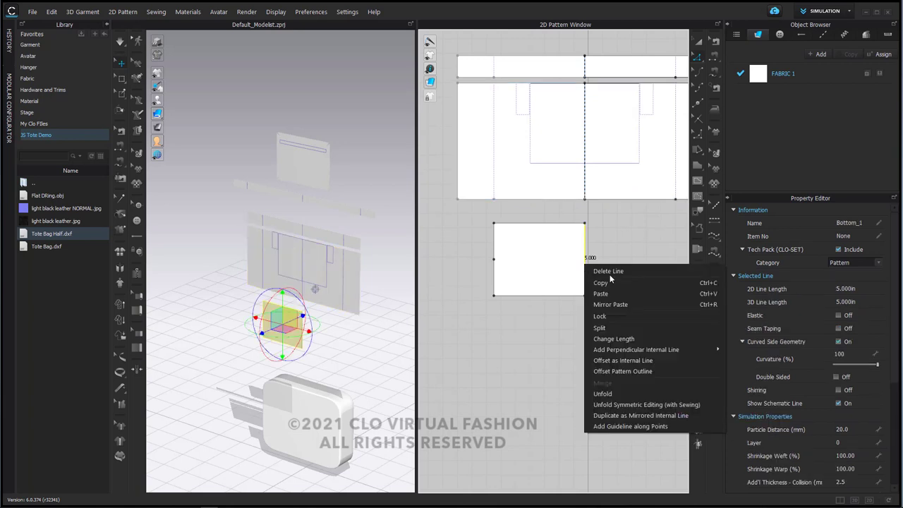
left_click(639, 404)
Check the unfolded pocket, strap, trim, side and bottom pieces by selecting each one in turn
scroll(591, 254, "down", 4)
middle_click_drag(595, 261, 547, 254)
scroll(593, 272, "up", 2)
key("a")
left_click(559, 148)
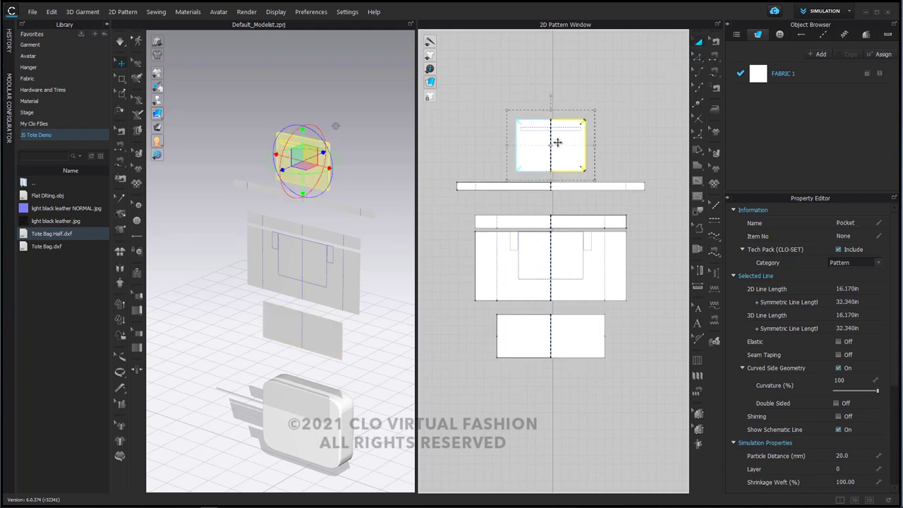
left_click(607, 188)
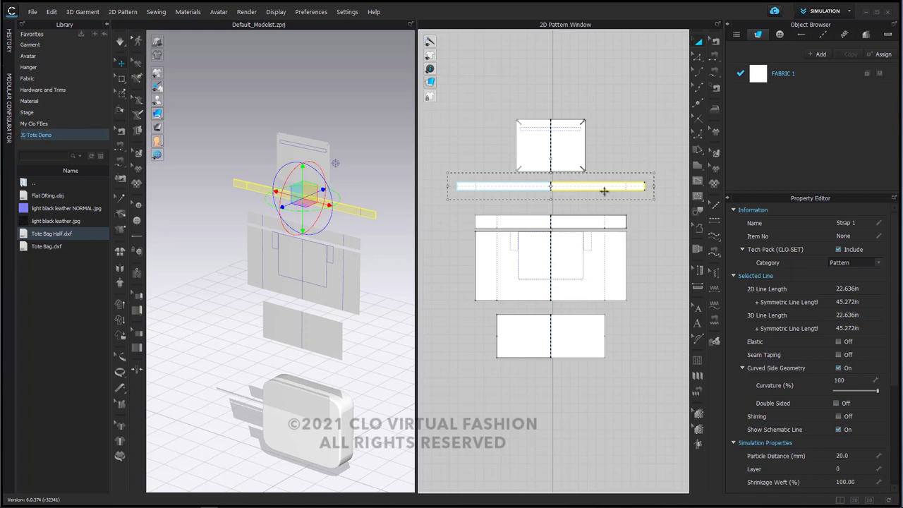
left_click(581, 219)
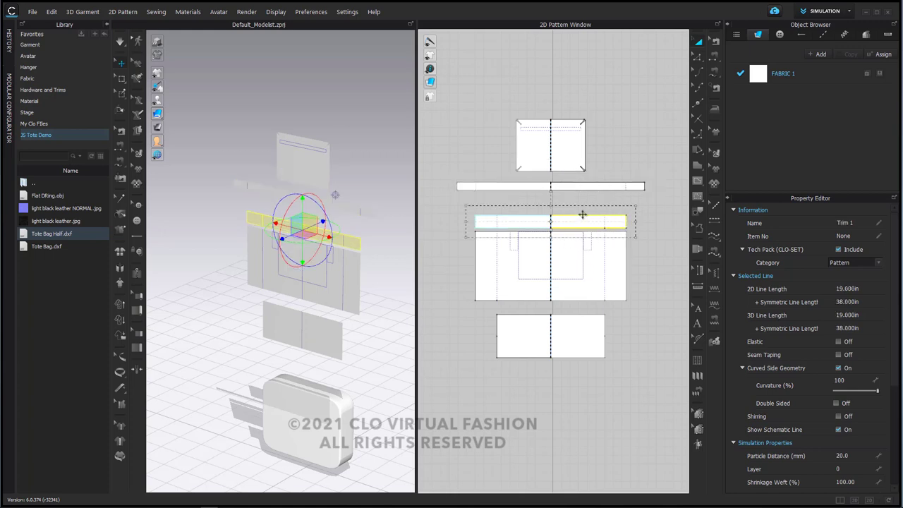
left_click(584, 258)
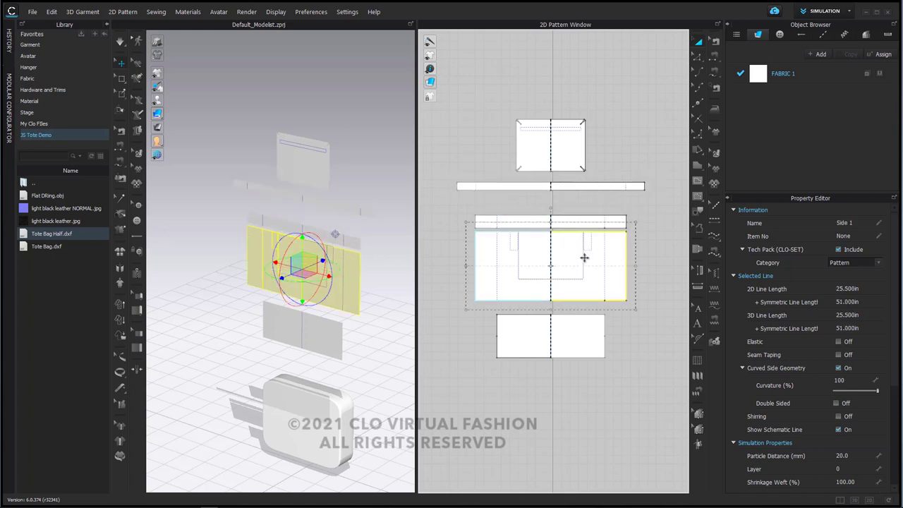
left_click(573, 346)
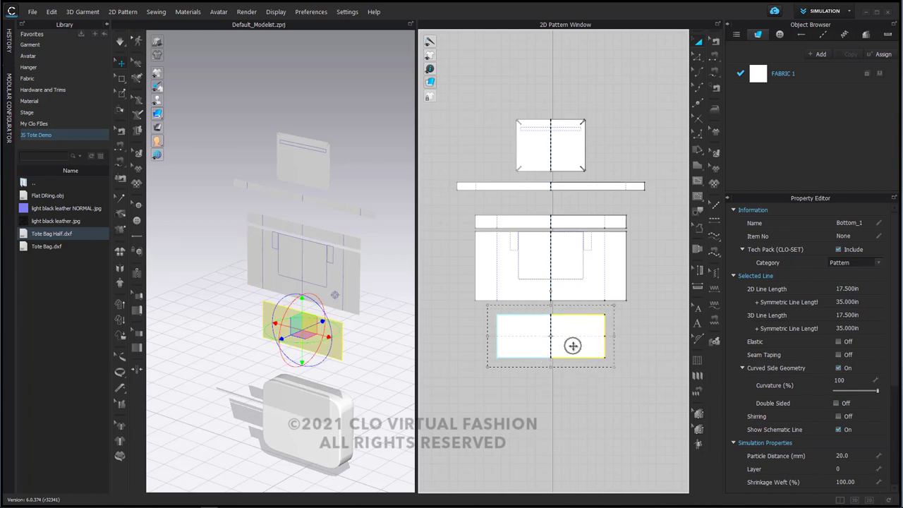
Delete the two center fold points of the pocket pattern to remove its symmetry line
scroll(603, 219, "up", 3)
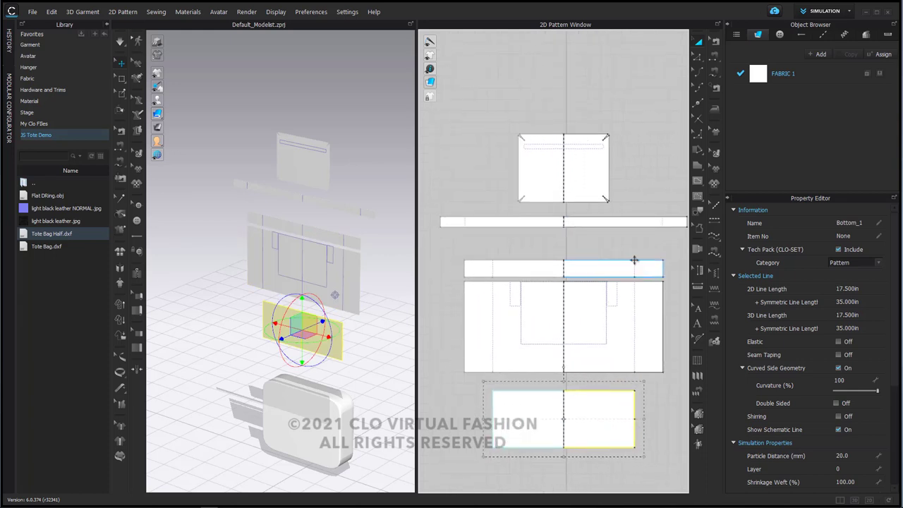
left_click(697, 56)
scroll(604, 134, "up", 2)
left_click_drag(528, 117, 556, 267)
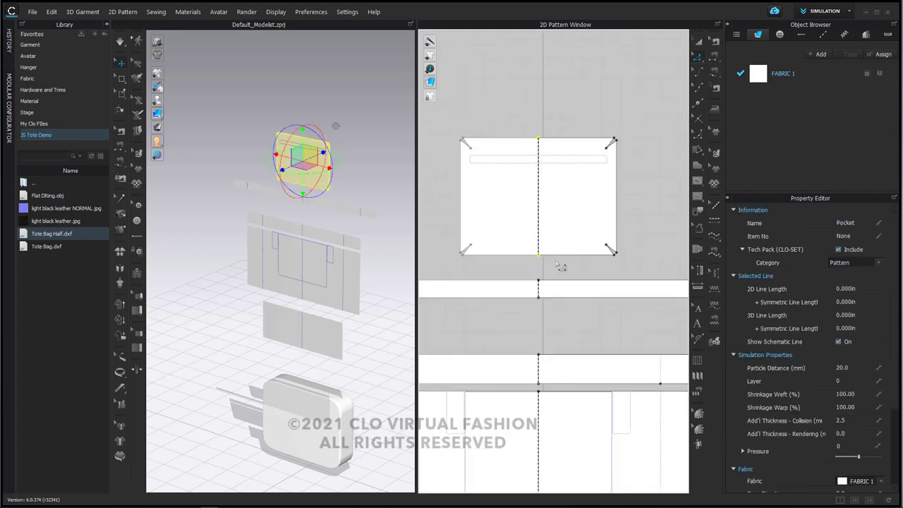
left_click(557, 264)
scroll(573, 236, "down", 3)
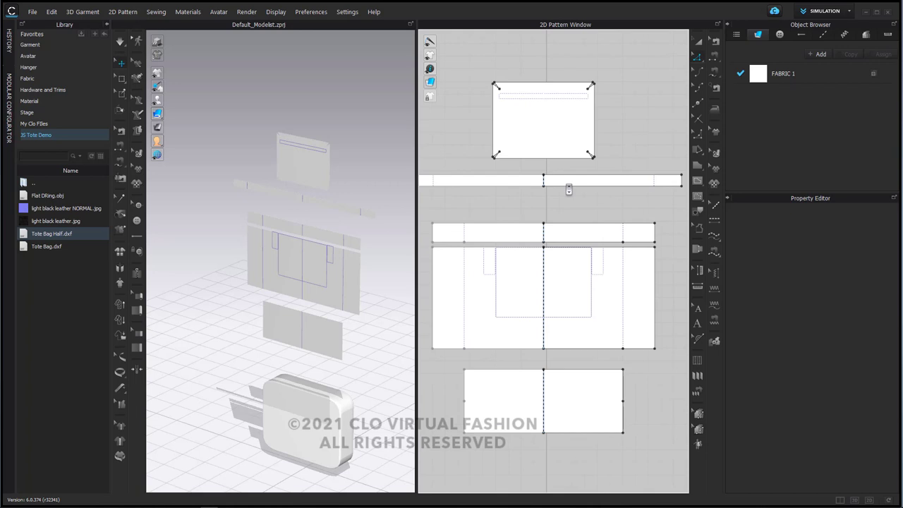
scroll(576, 192, "down", 2)
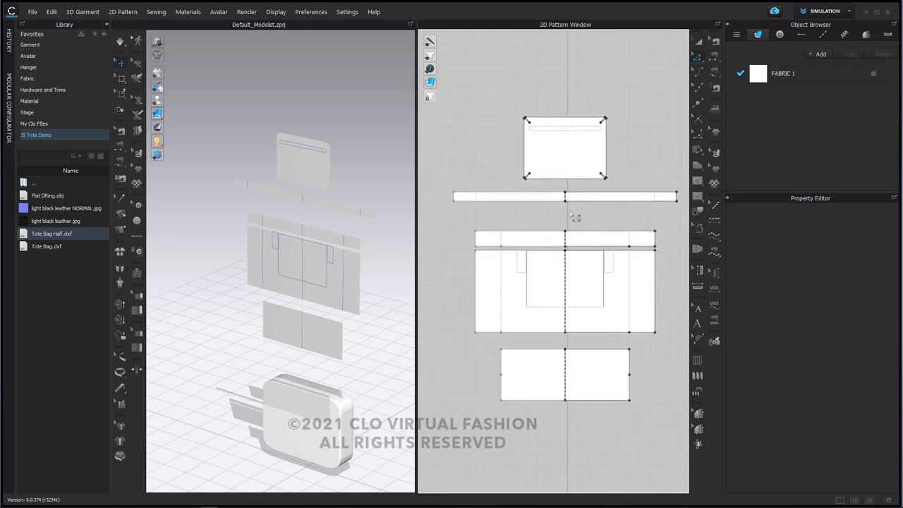
Delete the two center fold points of the bottom pattern to remove its symmetry line
middle_click_drag(616, 385, 618, 290)
left_click(553, 252)
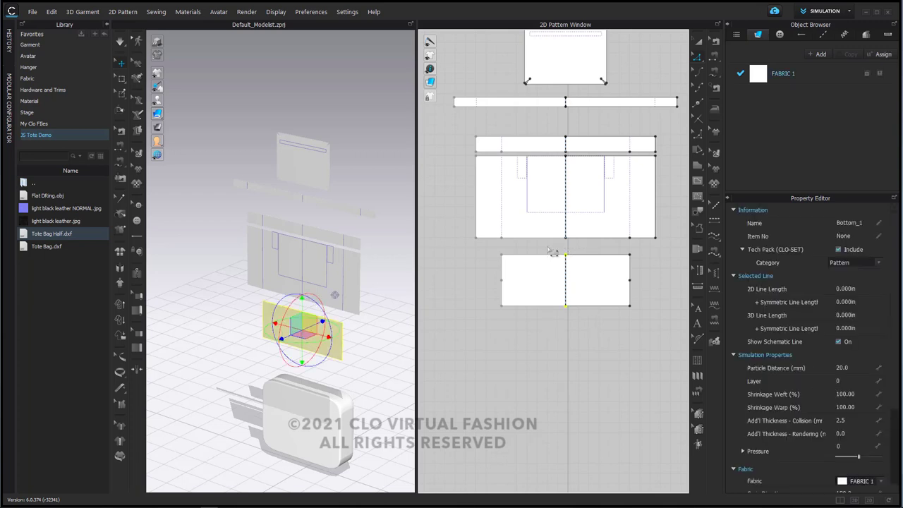
key("Delete")
scroll(573, 270, "up", 4)
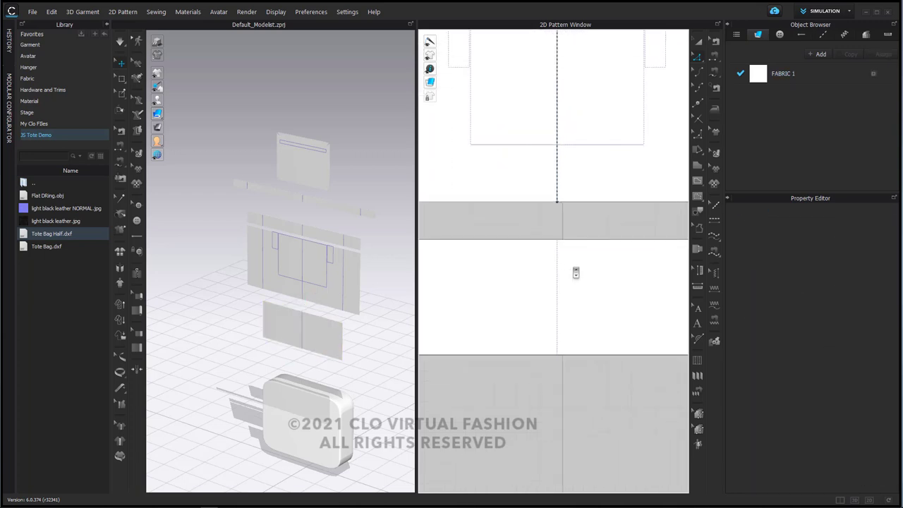
scroll(573, 270, "down", 2)
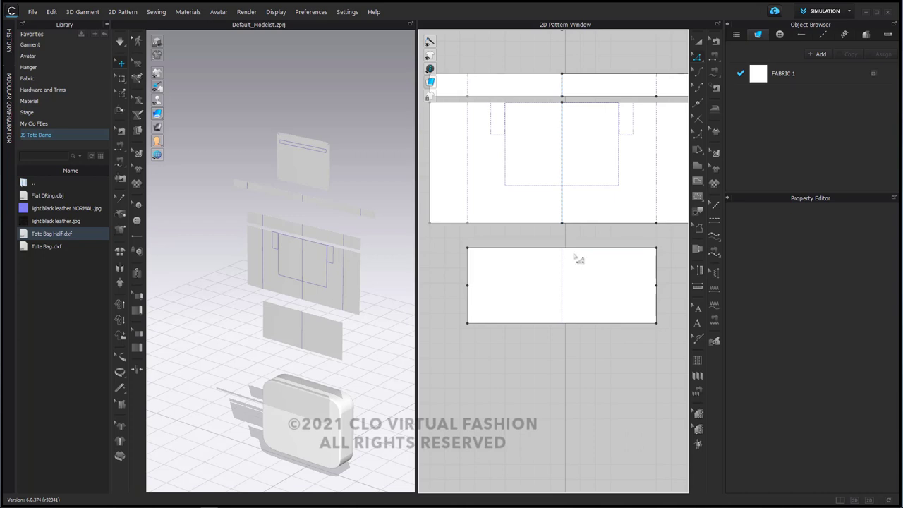
Select the box-shaped avatar in the 3D scene and raise it slightly above the ground
middle_click_drag(339, 304, 305, 167)
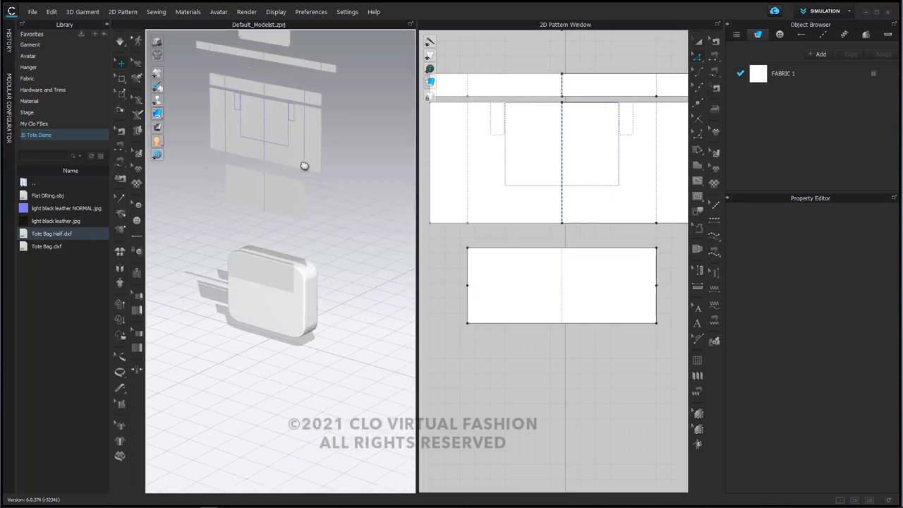
left_click(277, 268)
left_click(278, 268)
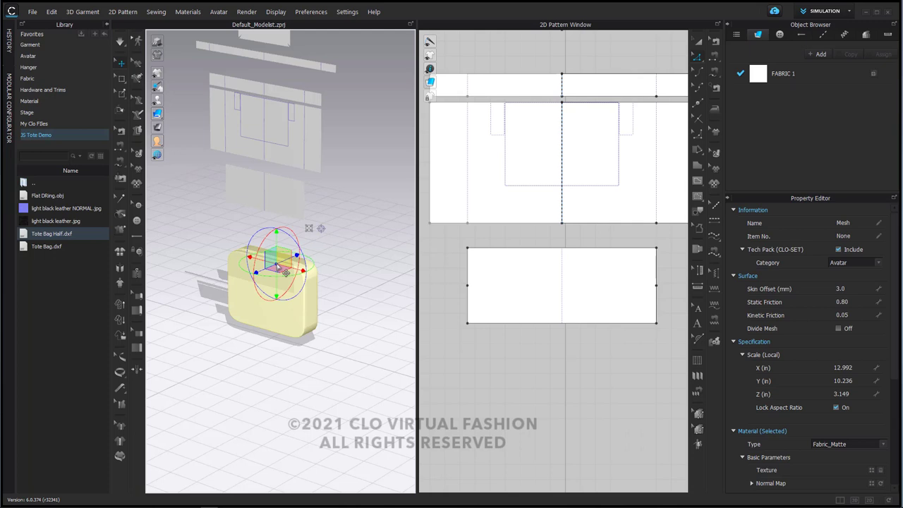
left_click(362, 292)
left_click(265, 275)
Select the bottom pattern and enlarge the 2D pattern window by narrowing the 3D view
left_click(526, 321)
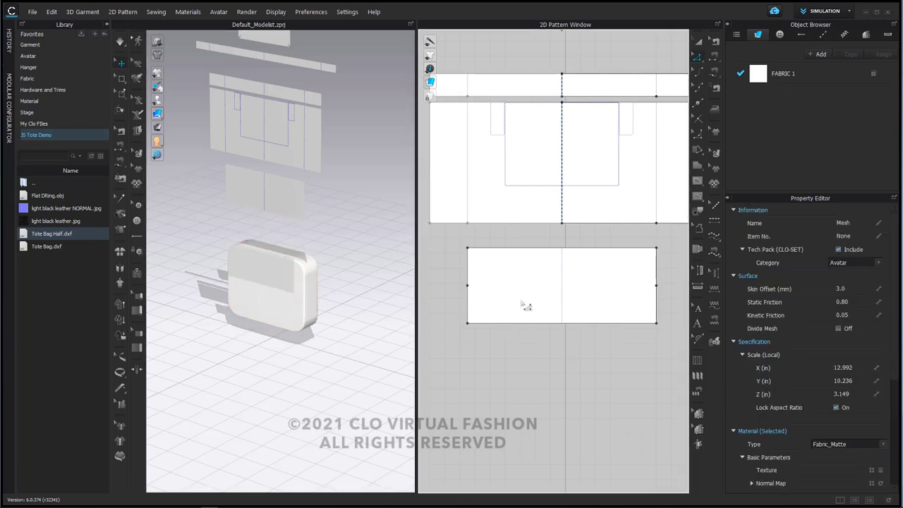
left_click(526, 256)
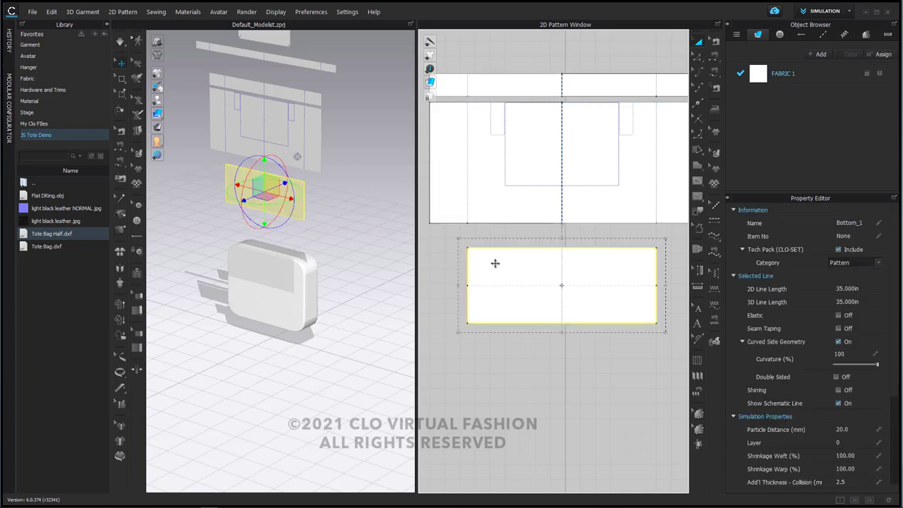
right_click_drag(335, 298, 338, 265)
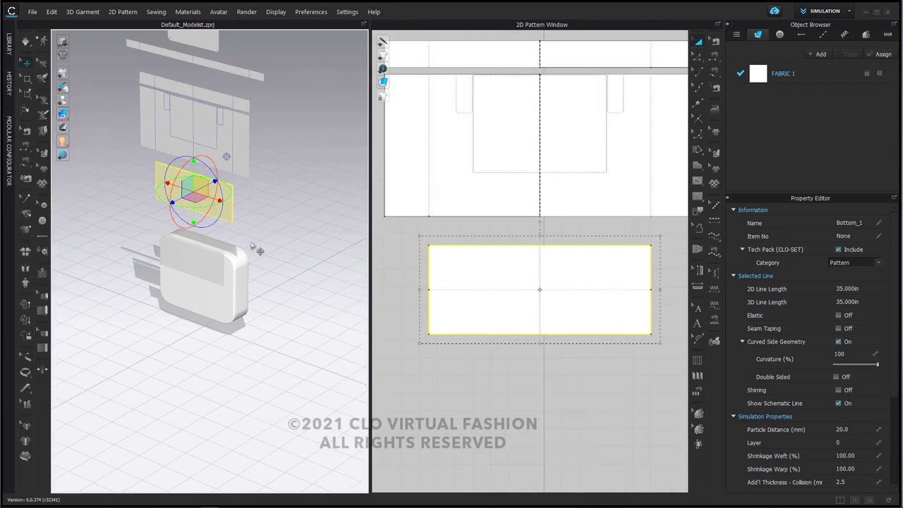
left_click_drag(369, 264, 284, 262)
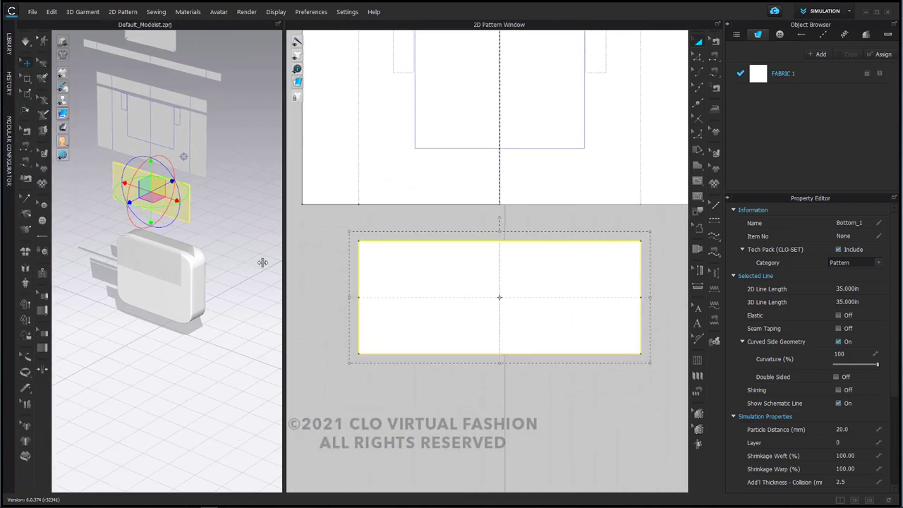
Show the 2D line lengths and check the dimensions of the bottom, side and trim patterns
scroll(441, 258, "down", 3)
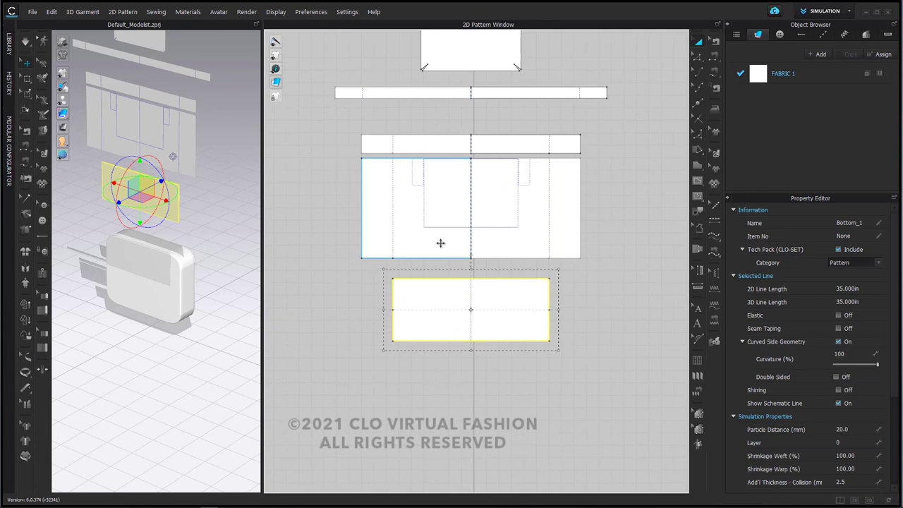
left_click(613, 316)
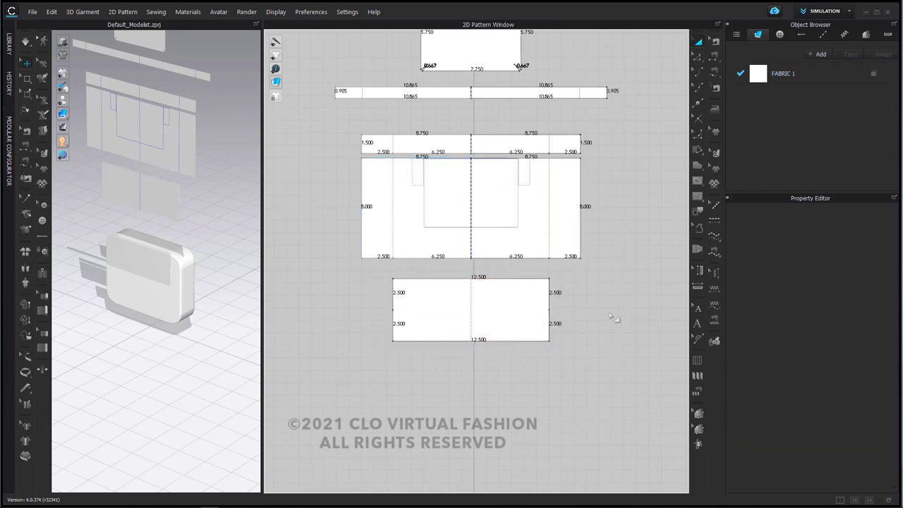
scroll(523, 286, "up", 4)
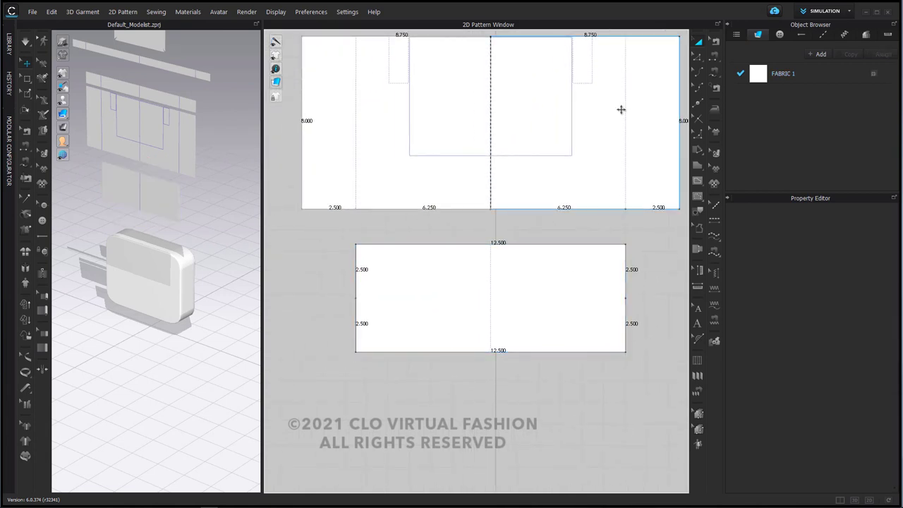
left_click(697, 57)
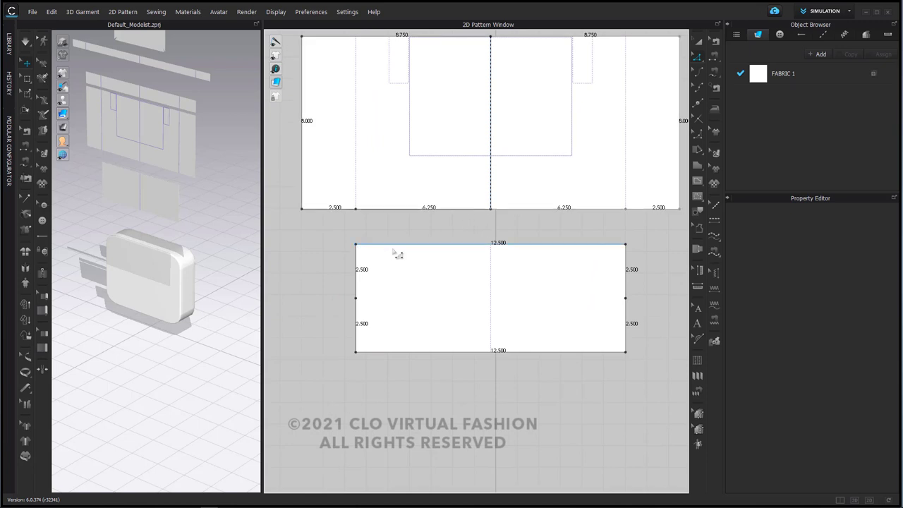
left_click(626, 246)
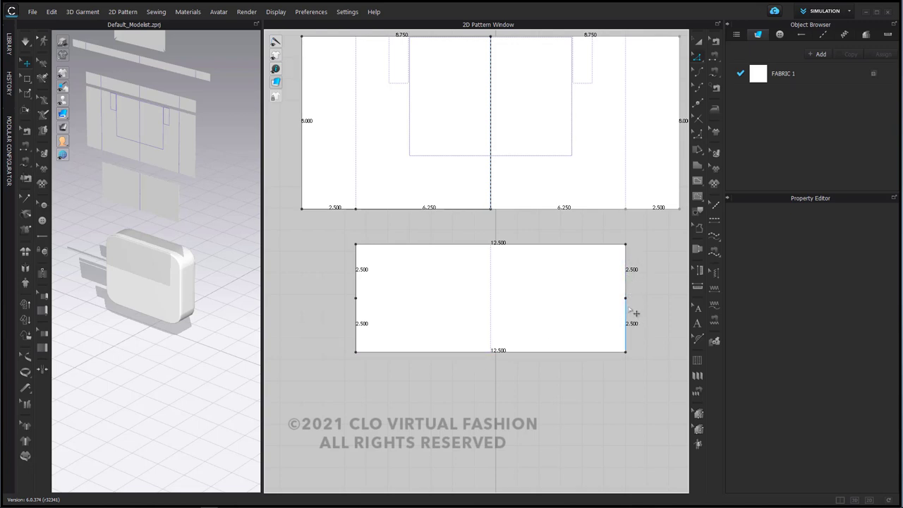
scroll(636, 313, "down", 2)
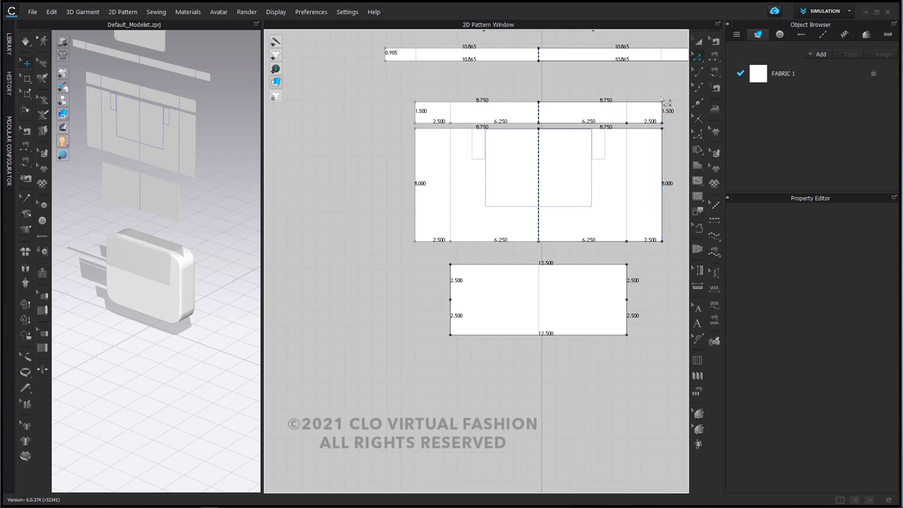
Select the box-shaped avatar and turn off Lock Aspect Ratio for its scale
middle_click_drag(347, 279, 368, 231)
scroll(209, 301, "up", 3)
middle_click_drag(210, 302, 229, 226)
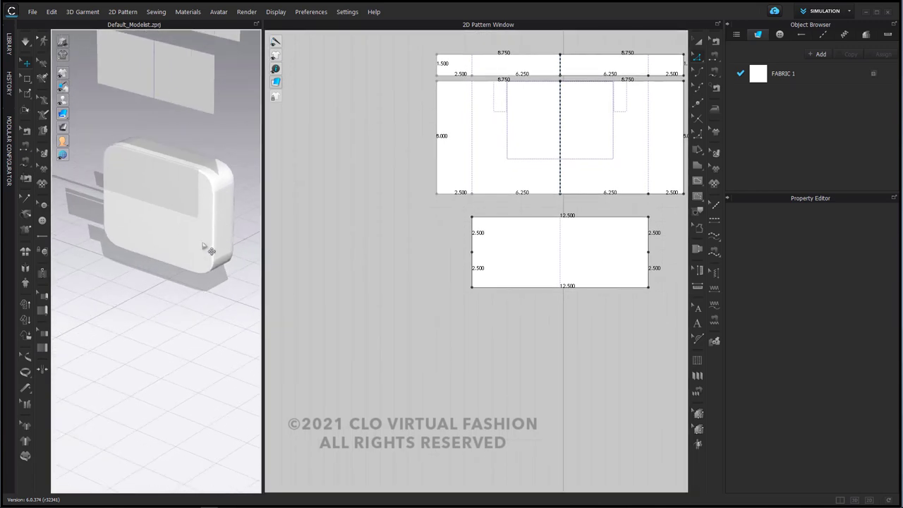
left_click(209, 250)
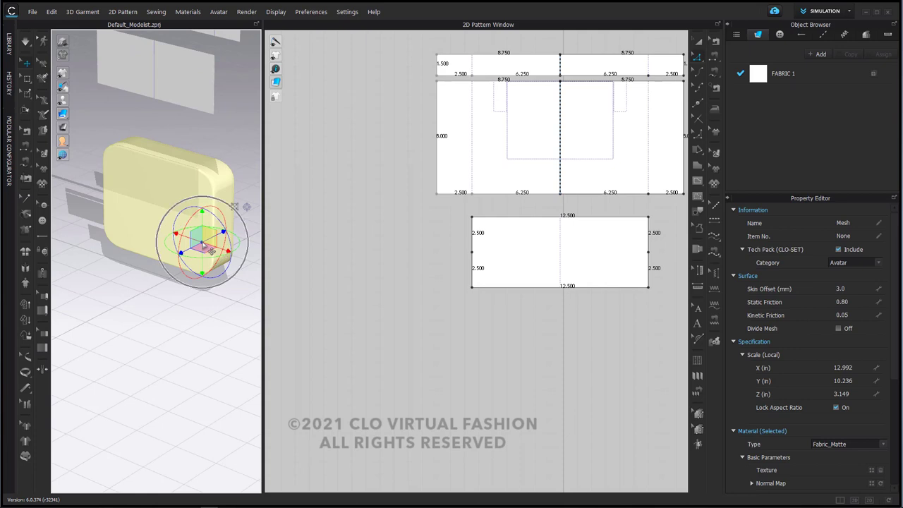
left_click(836, 407)
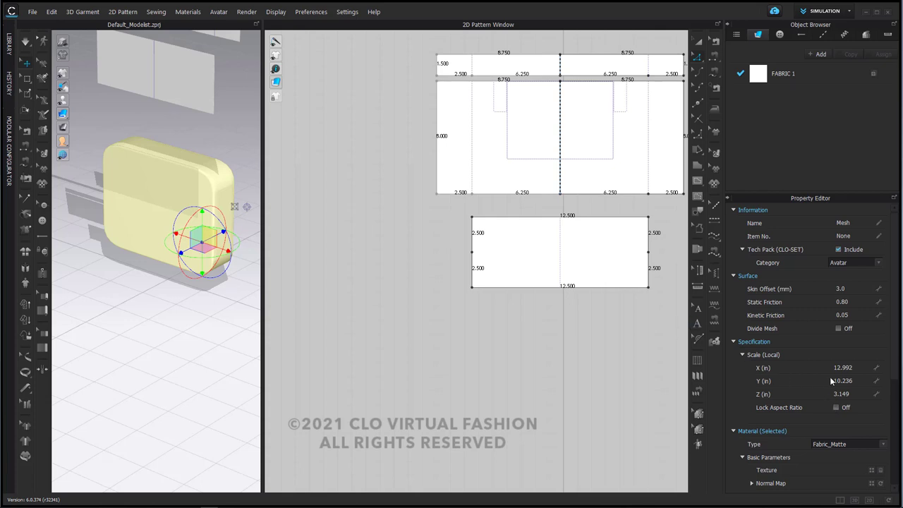
Set the avatar's local scale to X 12.5 in, Y 8 in and Z 5 in to match the bag patterns
middle_click_drag(630, 286, 589, 362)
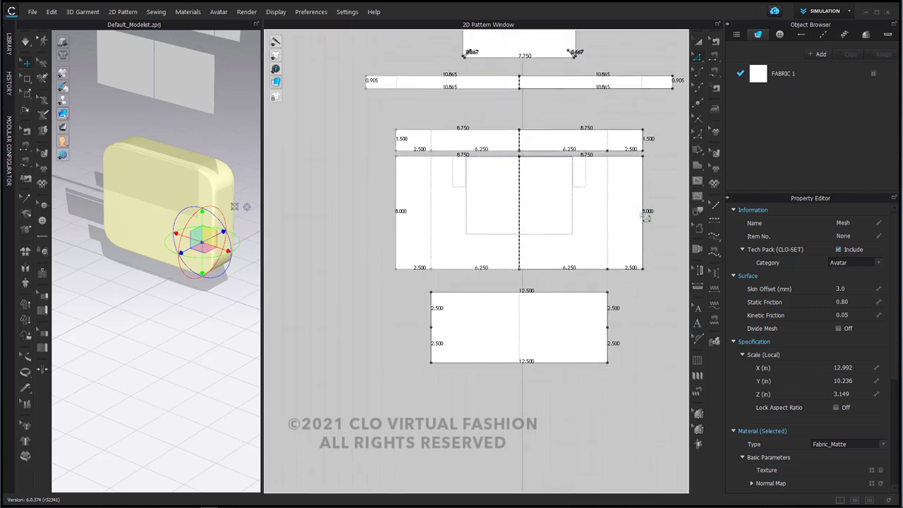
left_click(861, 366)
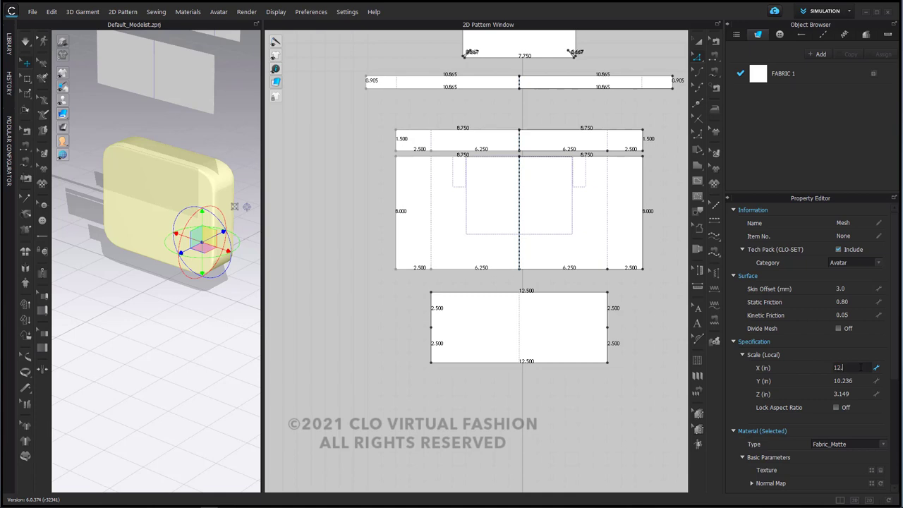
left_click(858, 381)
key("Return")
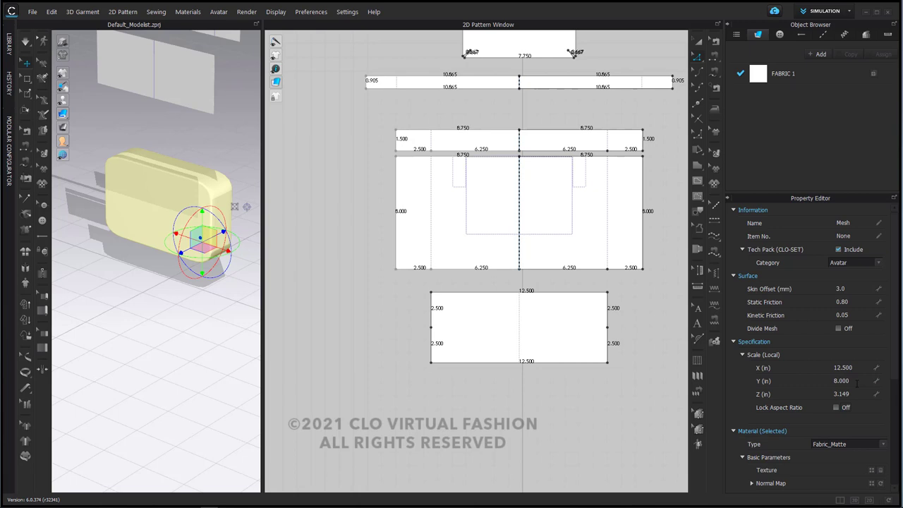
left_click(854, 395)
key("Return")
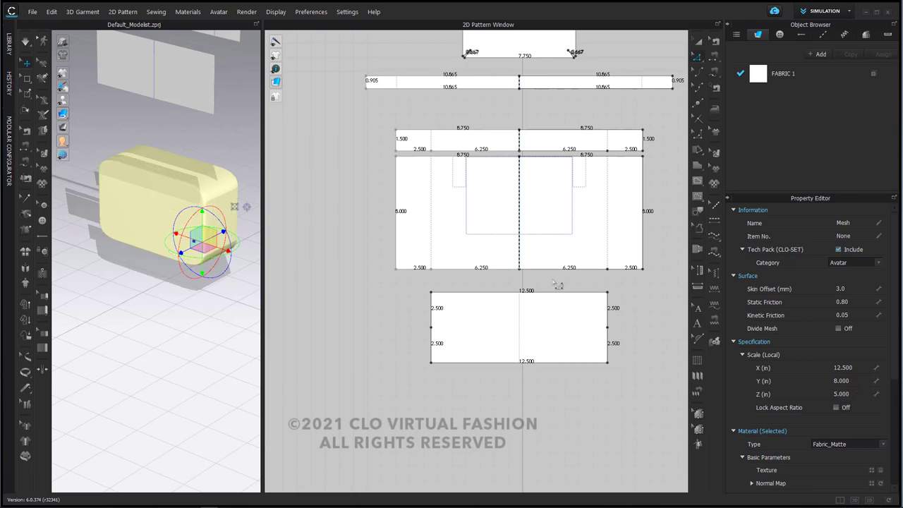
Adjust the resized avatar's height so that it sits just above the ground, and deselect it
right_click_drag(207, 314, 188, 299)
left_click_drag(194, 302, 185, 335)
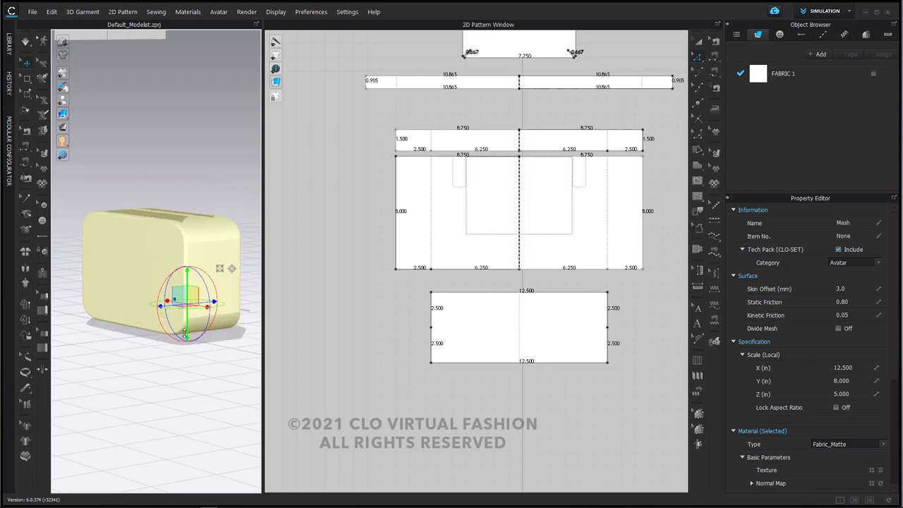
right_click_drag(197, 405, 189, 390)
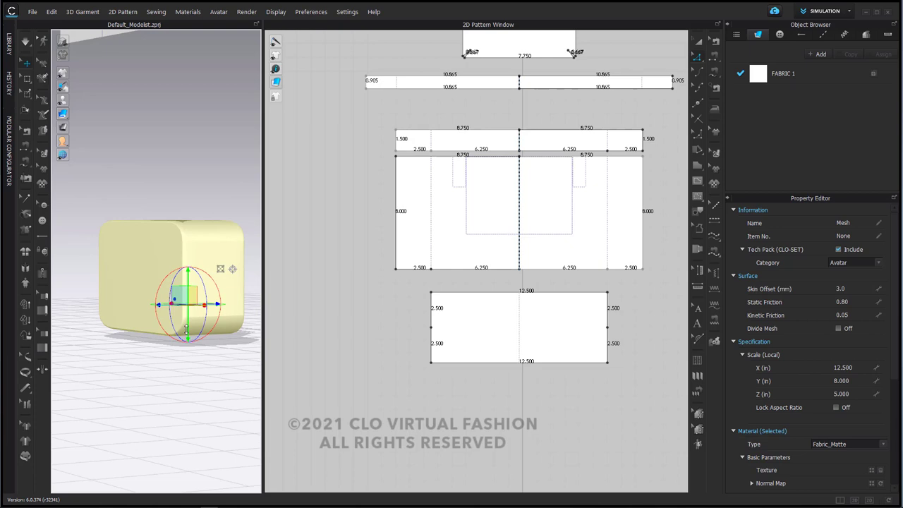
left_click_drag(186, 333, 185, 326)
right_click_drag(210, 355, 206, 366)
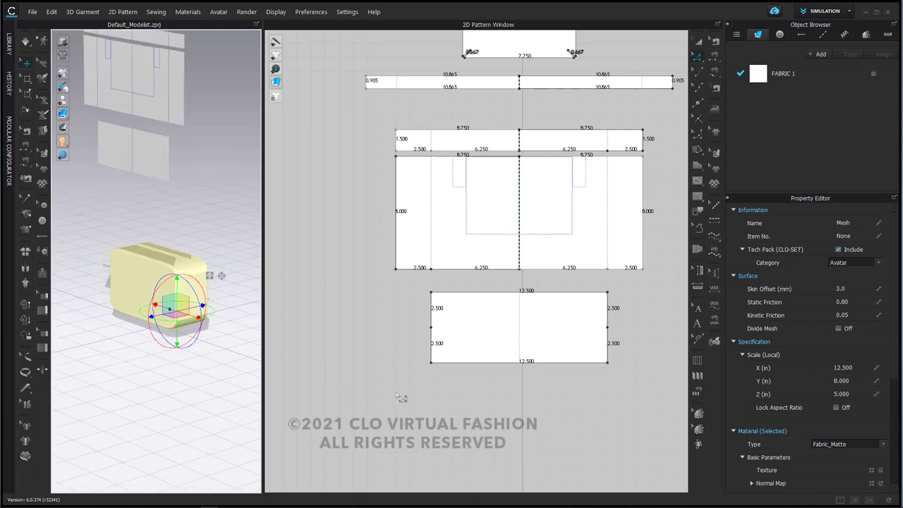
left_click(317, 334)
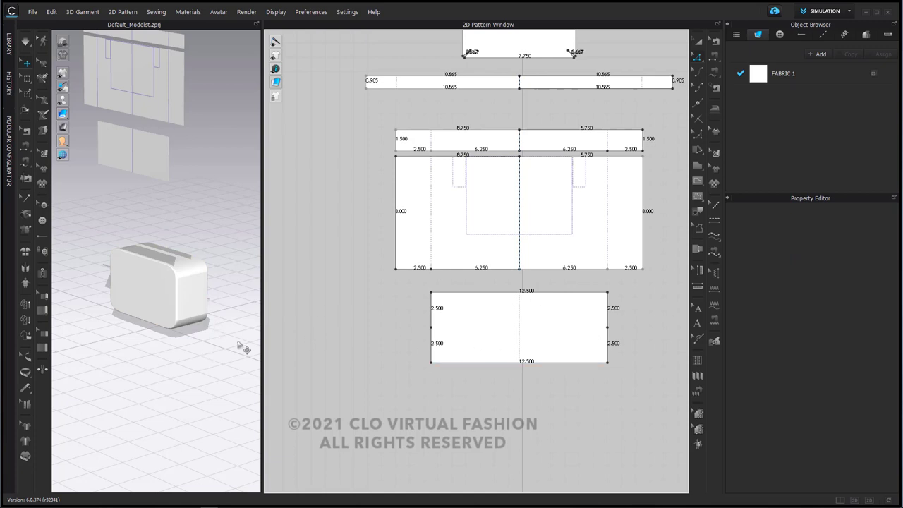
Show the arrangement points and raise the avatar so its underside lines up just above the lowest point
scroll(374, 352, "down", 2)
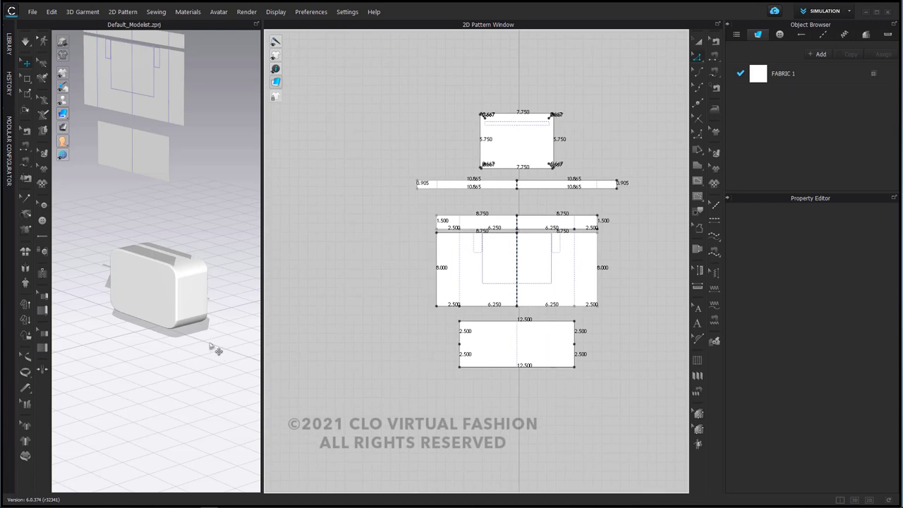
right_click_drag(210, 346, 185, 316)
left_click(185, 314)
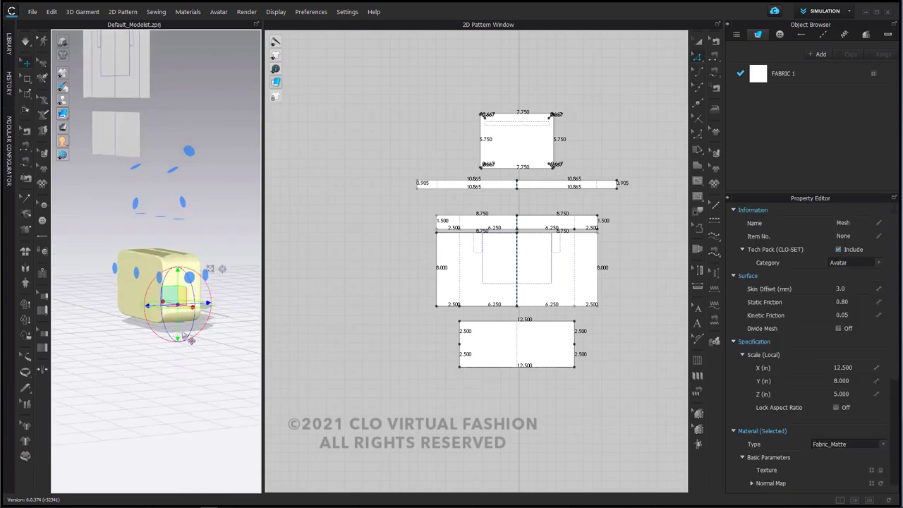
left_click_drag(177, 333, 175, 319)
mouse_move(190, 373)
right_mouse_down()
mouse_move(190, 343)
mouse_move(193, 361)
right_mouse_up()
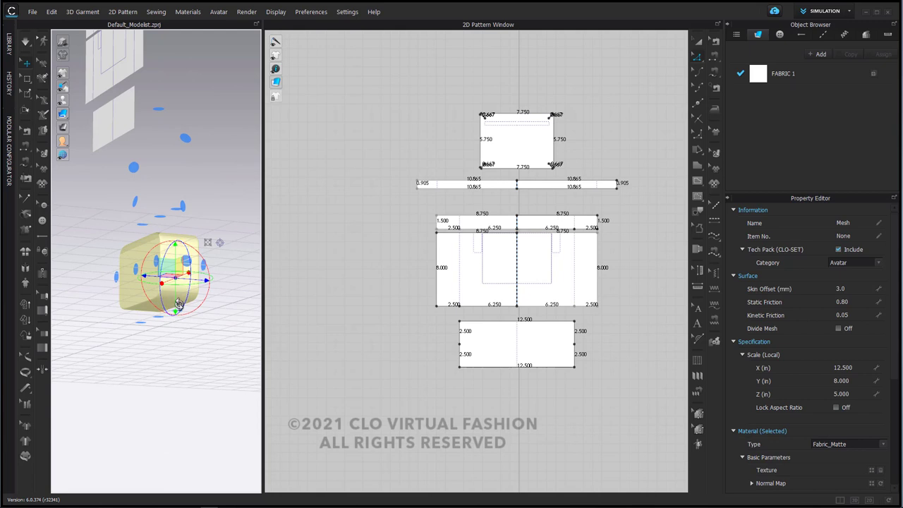
mouse_move(188, 311)
left_mouse_down()
mouse_move(176, 321)
mouse_move(192, 317)
left_mouse_up()
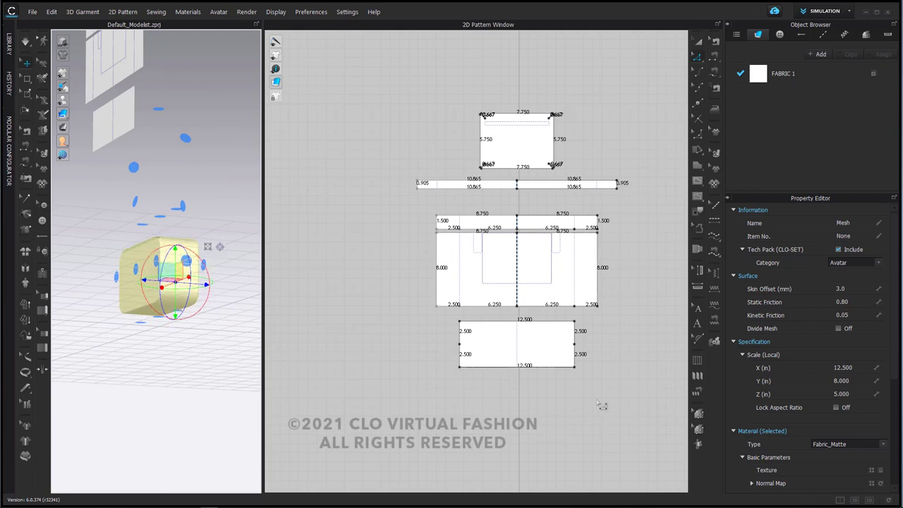
Place the bottom pattern on the arrangement point beneath the avatar and freeze it
left_click(549, 348)
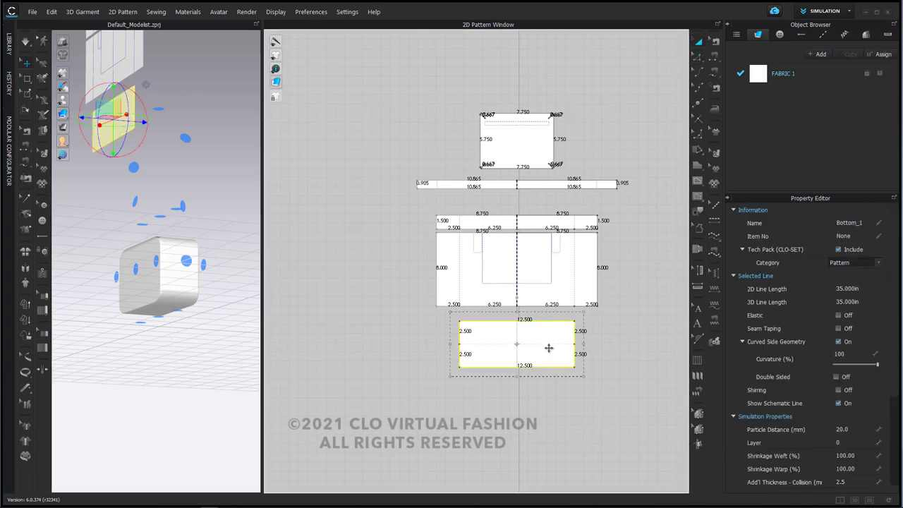
left_click(158, 319)
right_click_drag(172, 339, 207, 371)
scroll(192, 344, "up", 5)
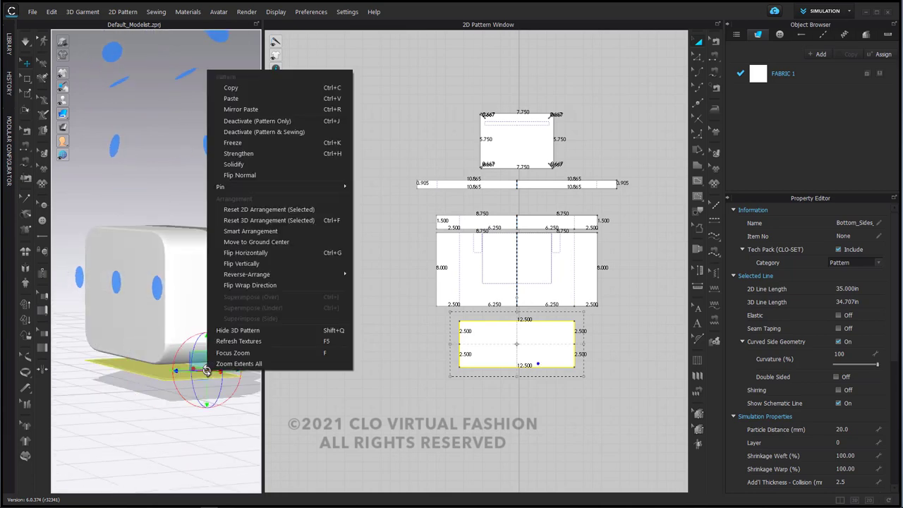
left_click(261, 142)
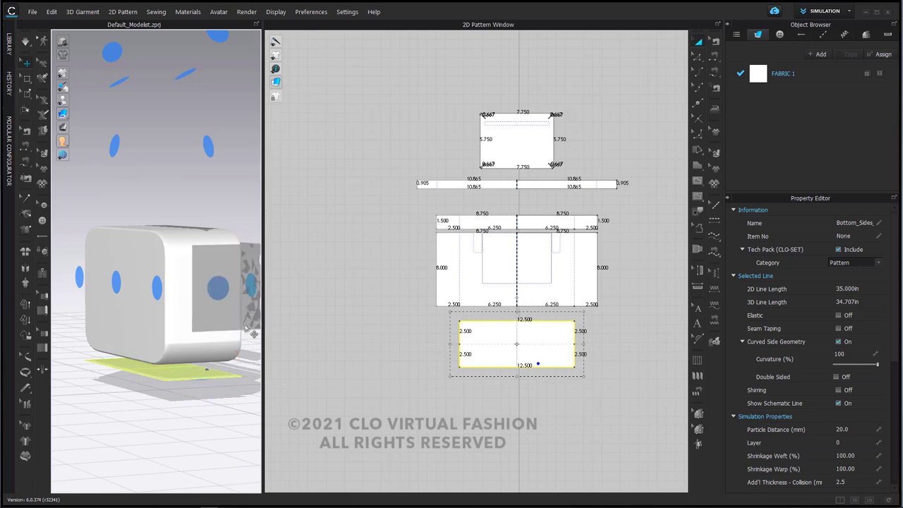
left_click(382, 435)
Hide the line lengths on the 2D patterns
scroll(374, 417, "down", 2)
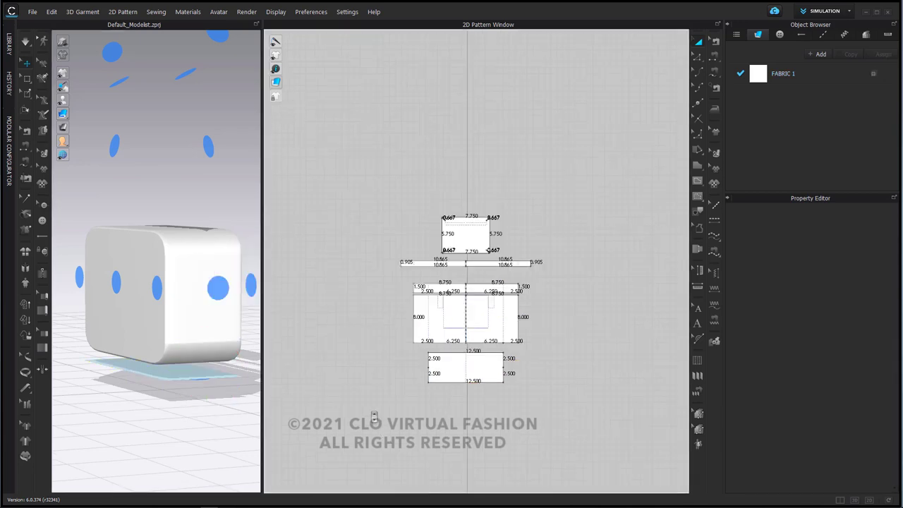
scroll(470, 358, "down", 1)
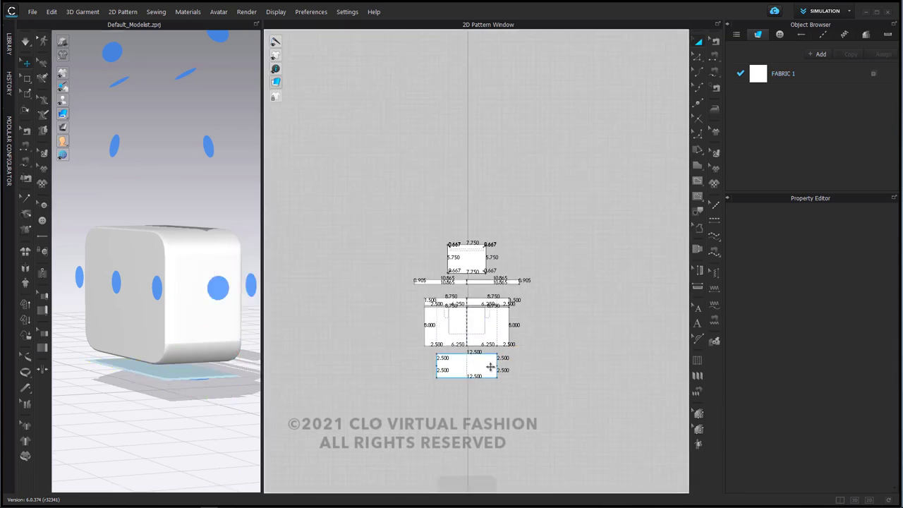
scroll(490, 367, "up", 2)
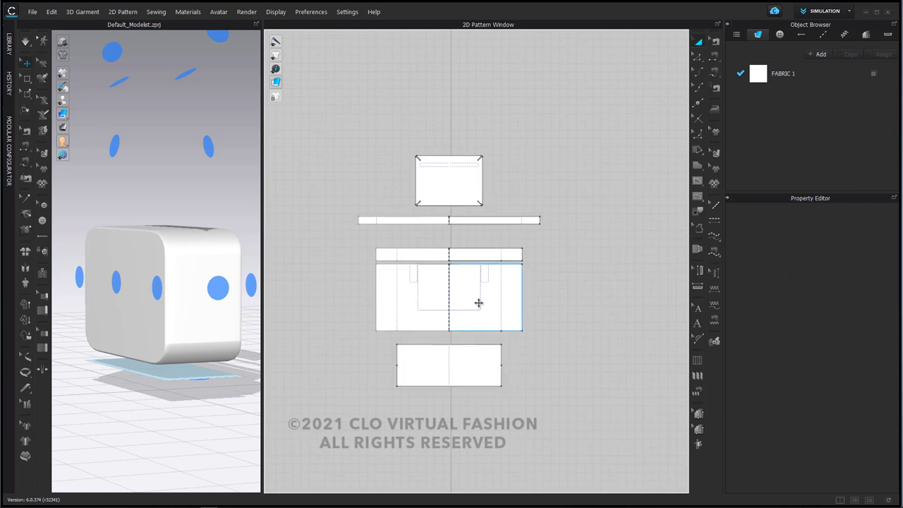
Copy the large side pattern, its trim and the strap, and paste the duplicates beside the originals
left_click(478, 301)
left_click(481, 248, "shift")
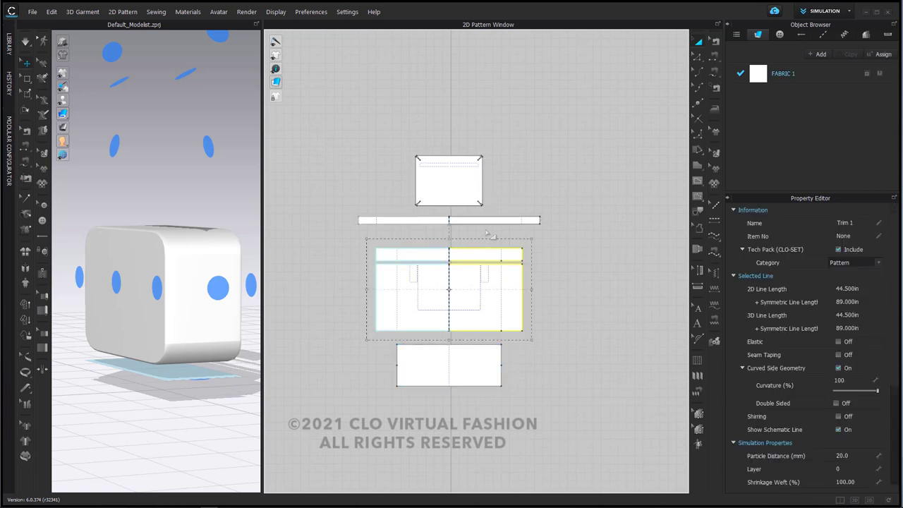
left_click(488, 221, "shift")
scroll(489, 220, "down", 3)
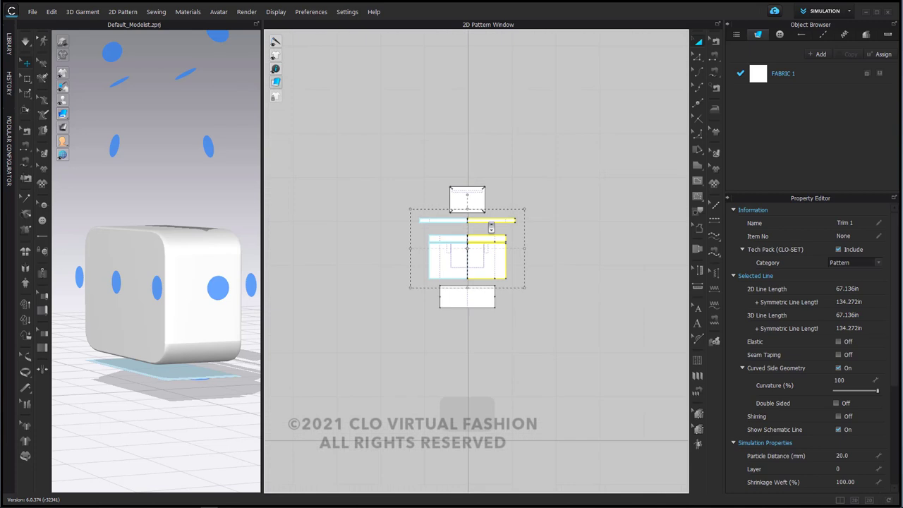
right_click(488, 221)
left_click(539, 41)
left_click(573, 243)
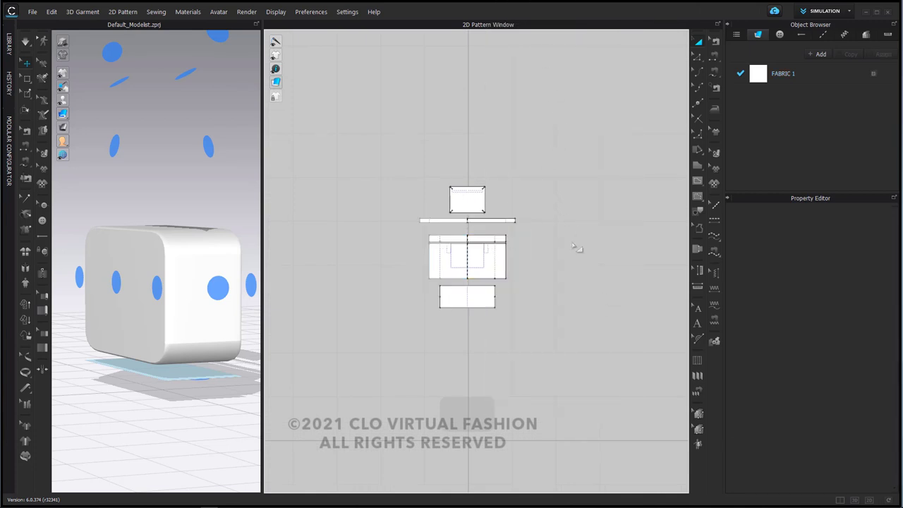
key("ctrl+v")
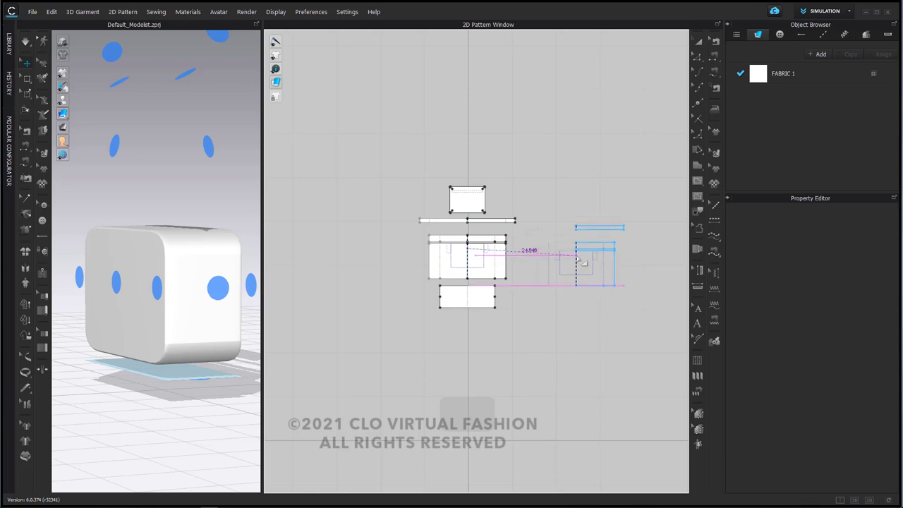
left_click(590, 257)
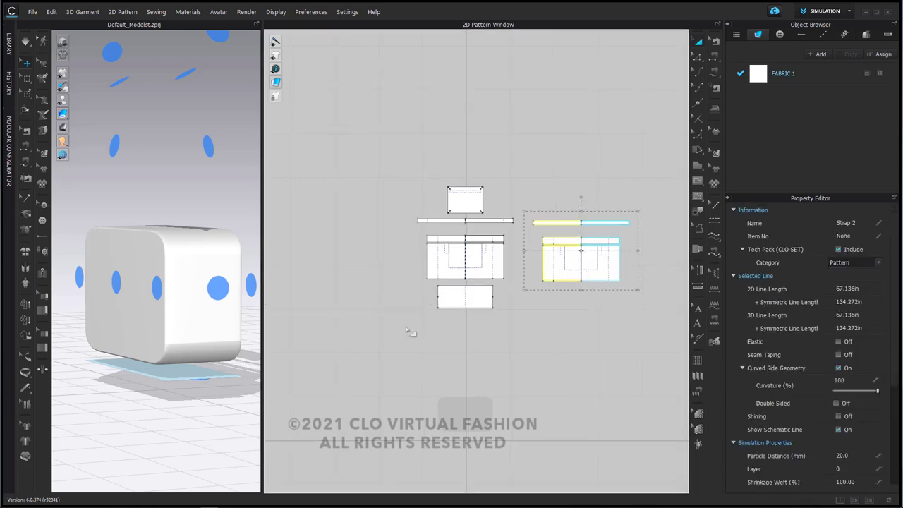
Place the original side pattern on the arrangement point at the box's front and its duplicate on the one at the back
scroll(410, 332, "down", 2)
scroll(145, 360, "down", 6)
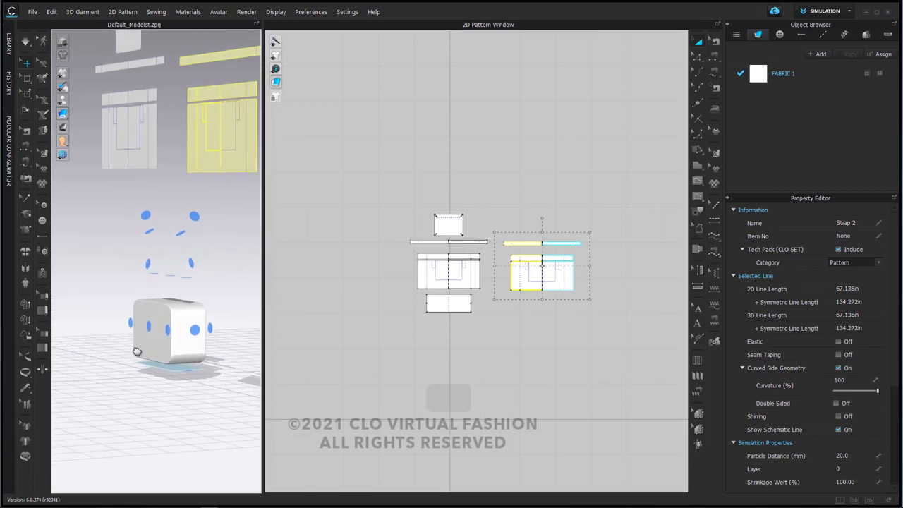
middle_click_drag(137, 352, 142, 353)
left_click(377, 371)
left_click(433, 279)
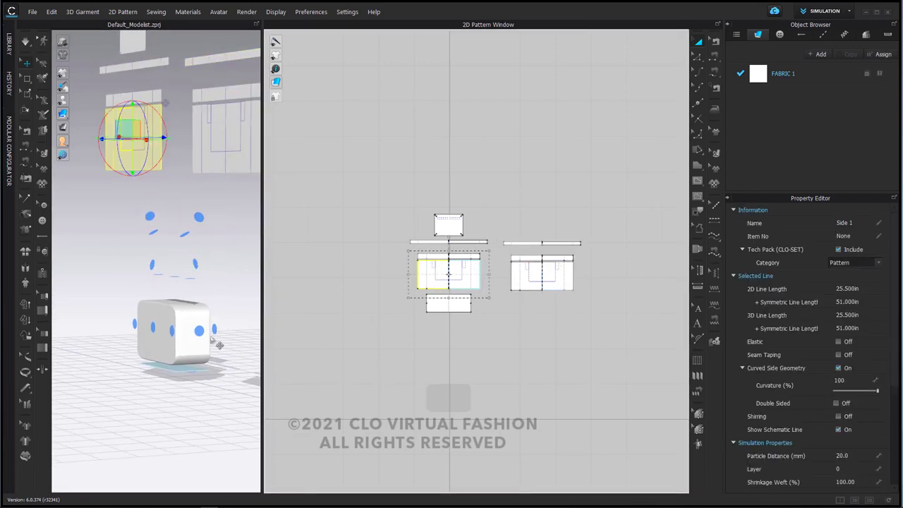
left_click(153, 328)
right_click_drag(256, 365, 145, 353)
left_click(548, 282)
left_click(163, 330)
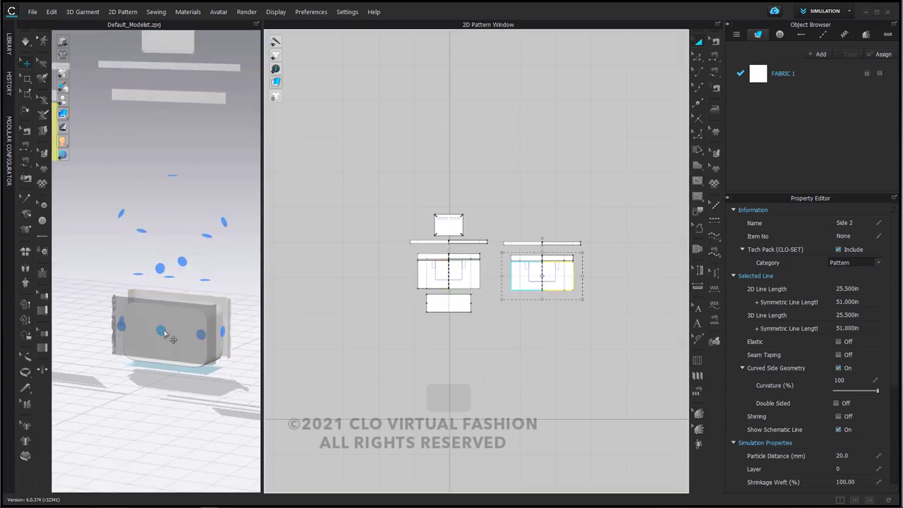
left_click(165, 333)
Change the 3D garment's surface display so that the backs of the patterns show in a dark shade
scroll(171, 338, "down", 3)
middle_click_drag(171, 338, 176, 266)
scroll(174, 270, "up", 5)
right_click_drag(170, 277, 90, 176)
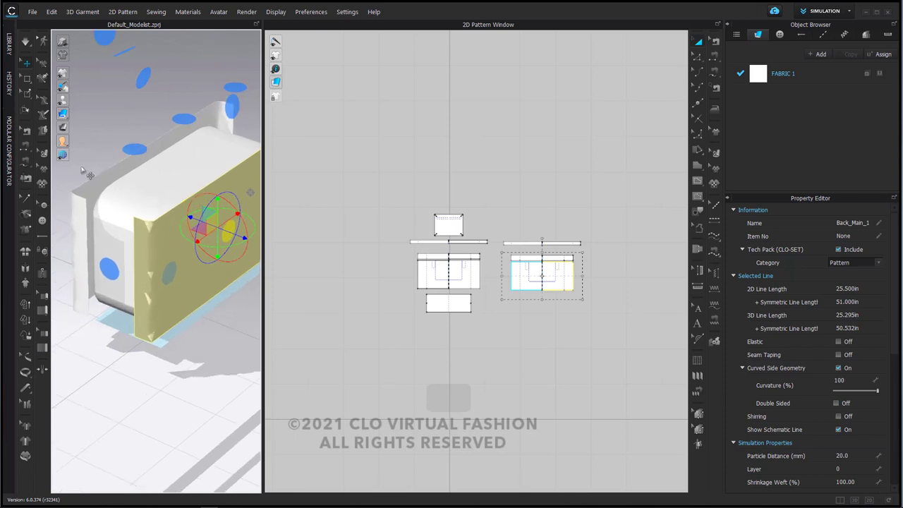
left_click(63, 115)
left_click(75, 115)
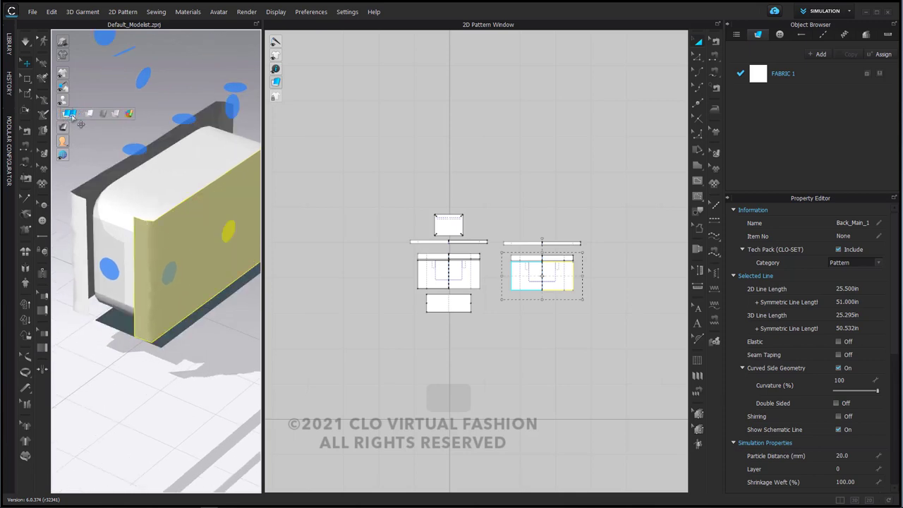
right_click_drag(156, 274, 184, 281)
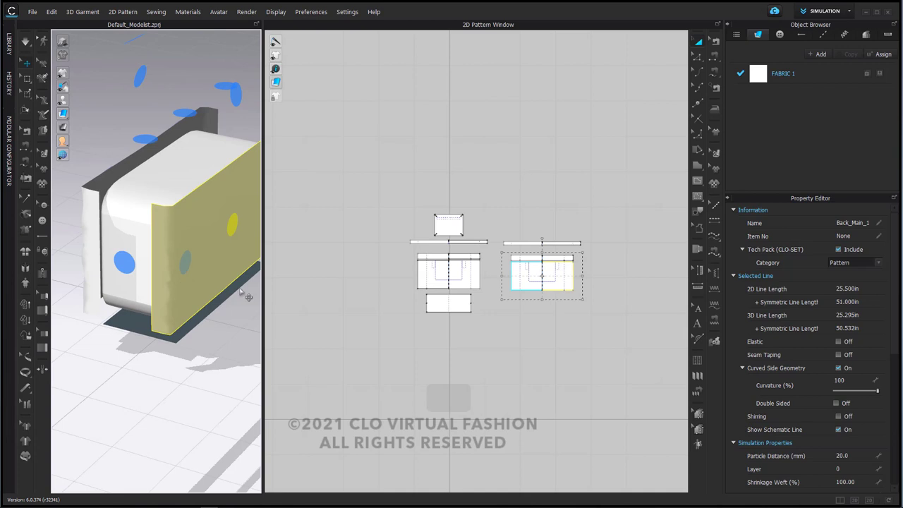
Freeze the pocket together with both sets of straps and trims
scroll(391, 285, "down", 3)
middle_click_drag(426, 268, 437, 282)
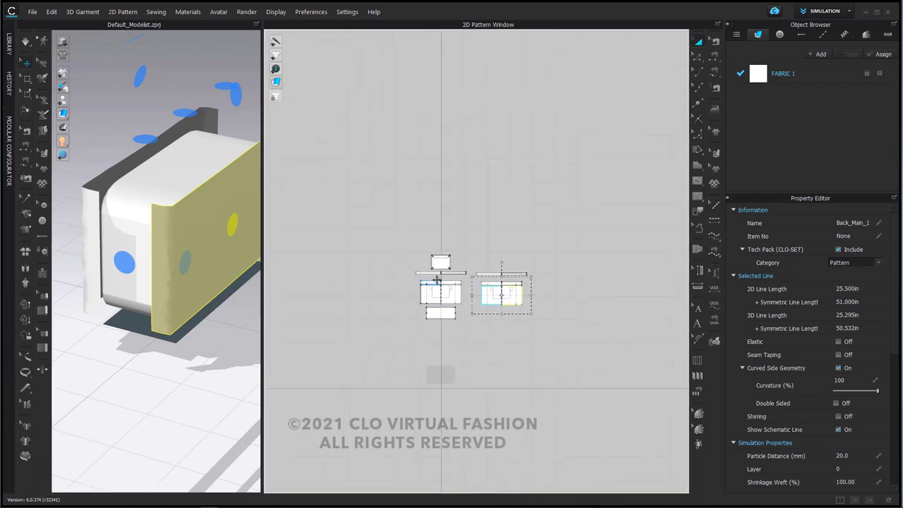
scroll(438, 281, "up", 6)
left_click_drag(344, 172, 682, 315)
right_click(445, 227)
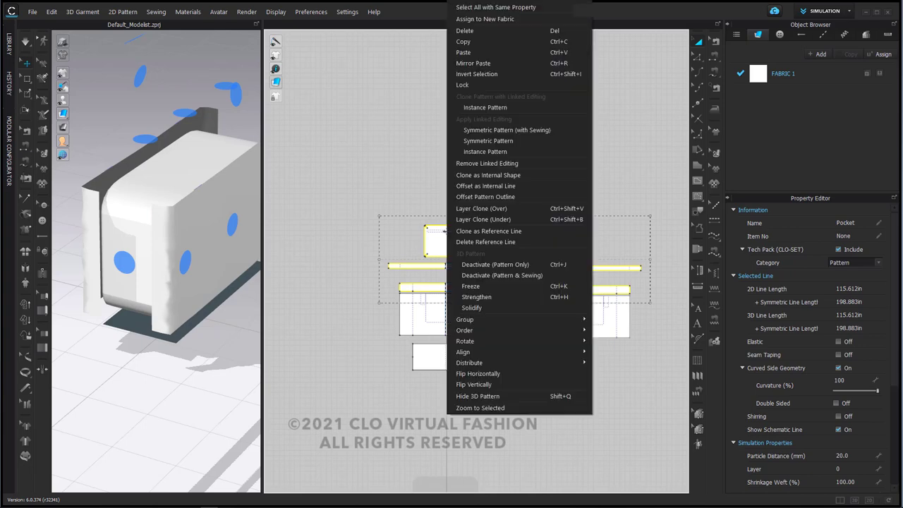
left_click(503, 283)
Hide the arrangement points around the box avatar
scroll(209, 296, "down", 3)
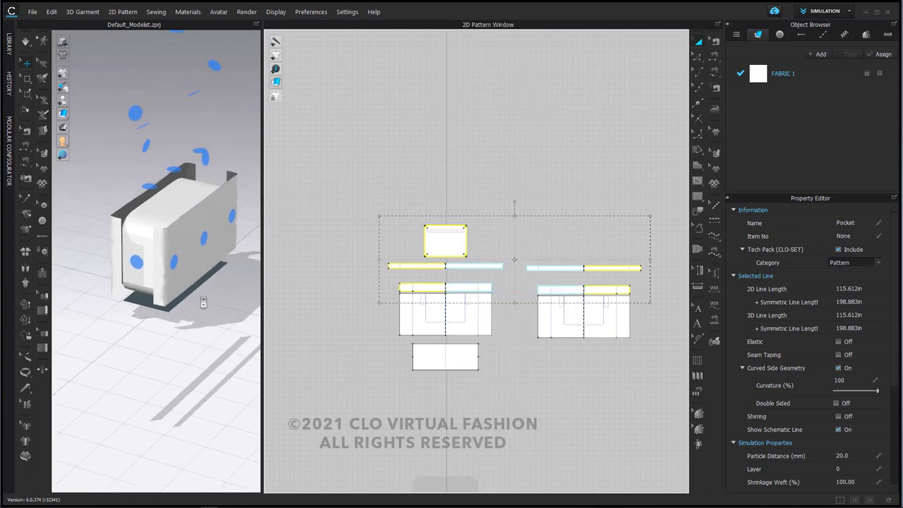
middle_click_drag(204, 301, 201, 390)
scroll(185, 342, "down", 3)
right_click_drag(170, 338, 209, 323)
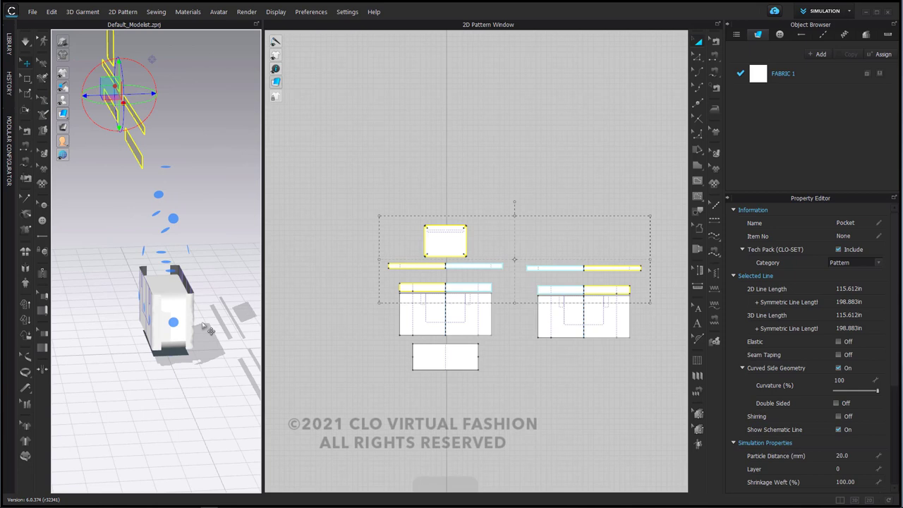
key("shift+f")
Sew the facing vertical edges of the front and back side patterns together with segment sewing
scroll(192, 341, "up", 4)
middle_click_drag(191, 343, 189, 230)
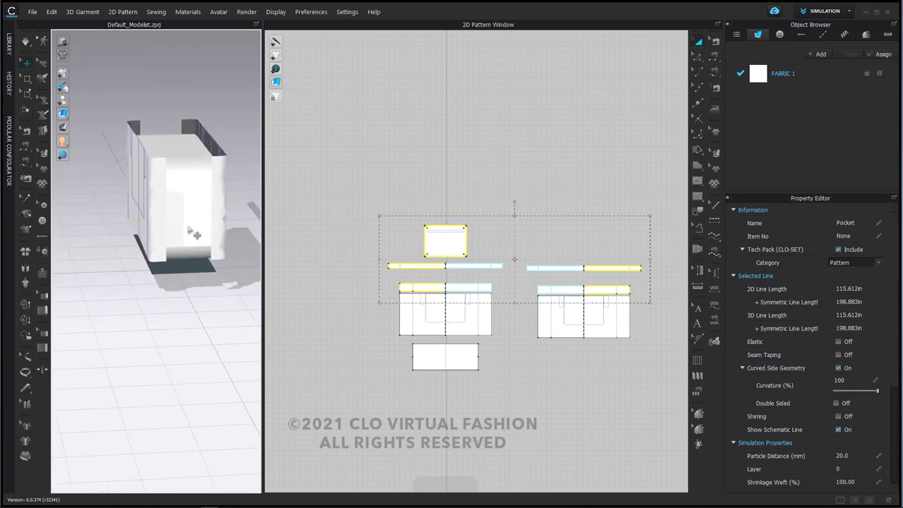
scroll(135, 284, "up", 4)
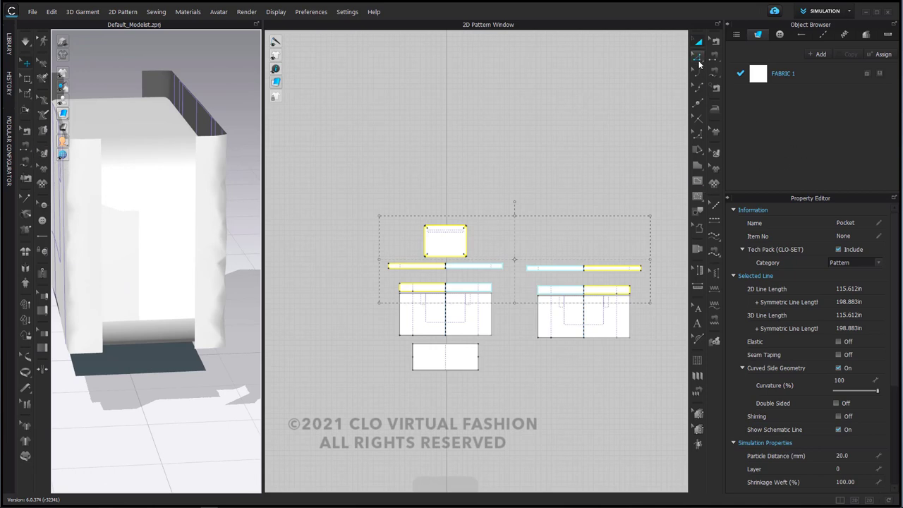
key("n")
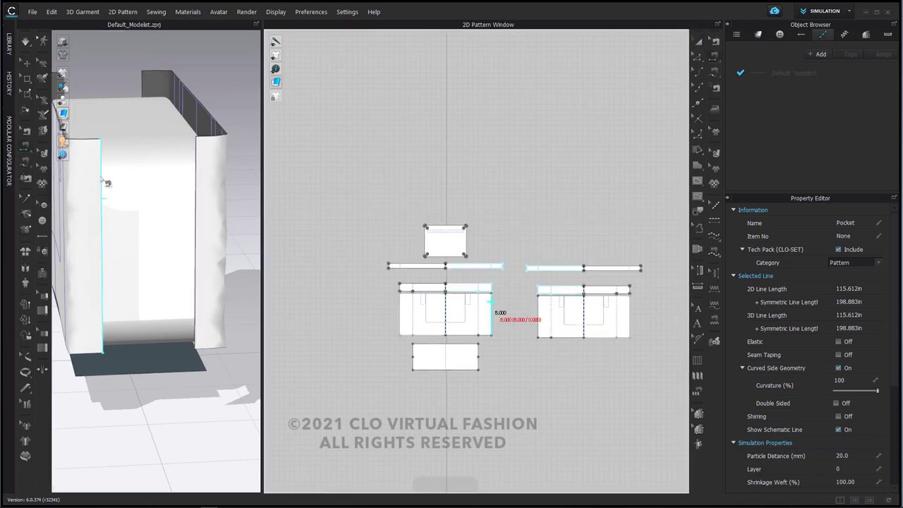
left_click(103, 178)
left_click(199, 175)
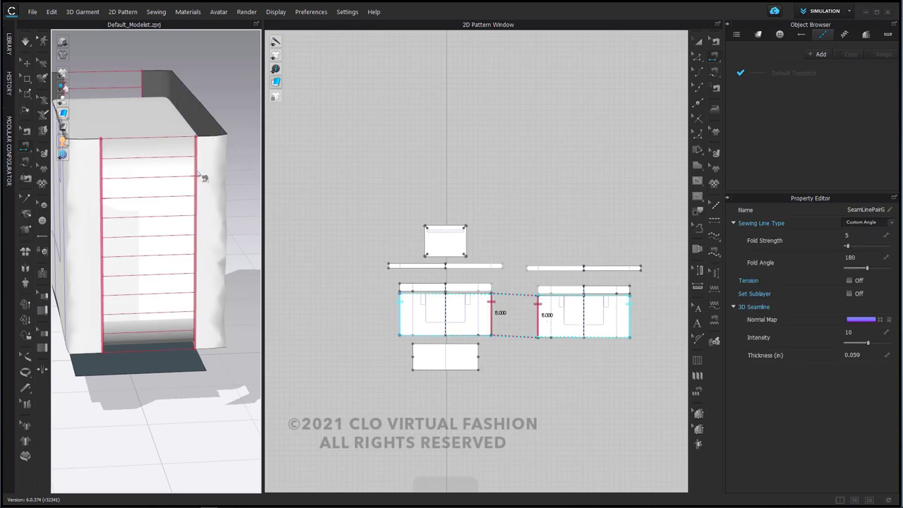
Sew the 2.5 in lower end segments of both side patterns to the two halves of the bottom pattern's short edge
right_click_drag(212, 218, 139, 208)
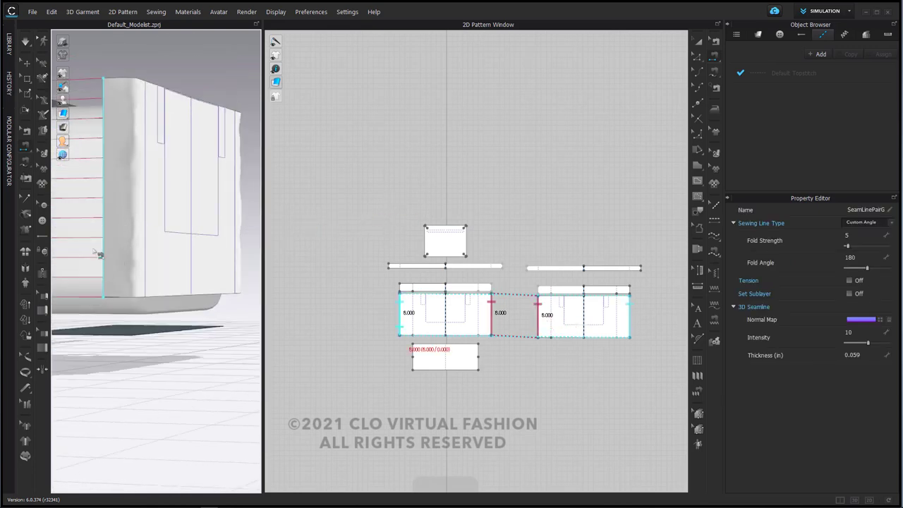
scroll(501, 363, "up", 3)
scroll(500, 363, "up", 1)
middle_click_drag(506, 350, 608, 278)
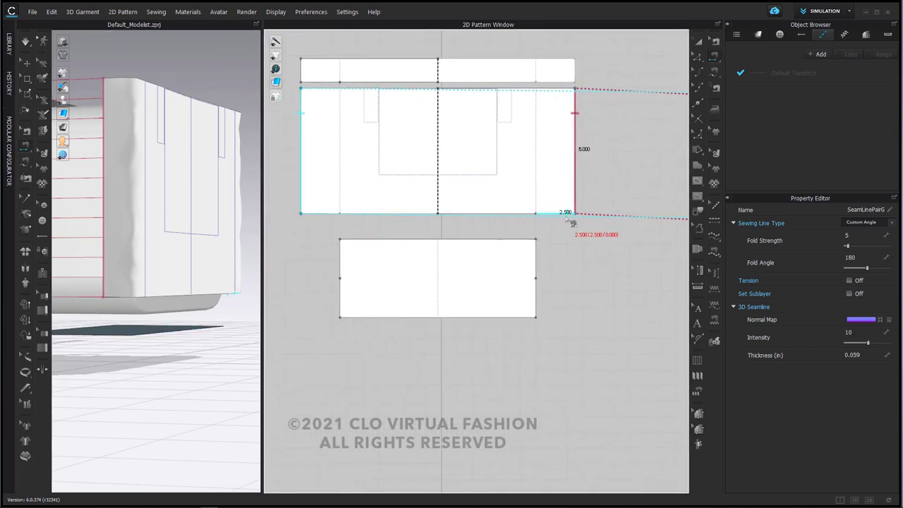
middle_click_drag(160, 297, 226, 197)
left_click(189, 197)
right_click_drag(161, 241, 184, 182)
left_click(182, 165)
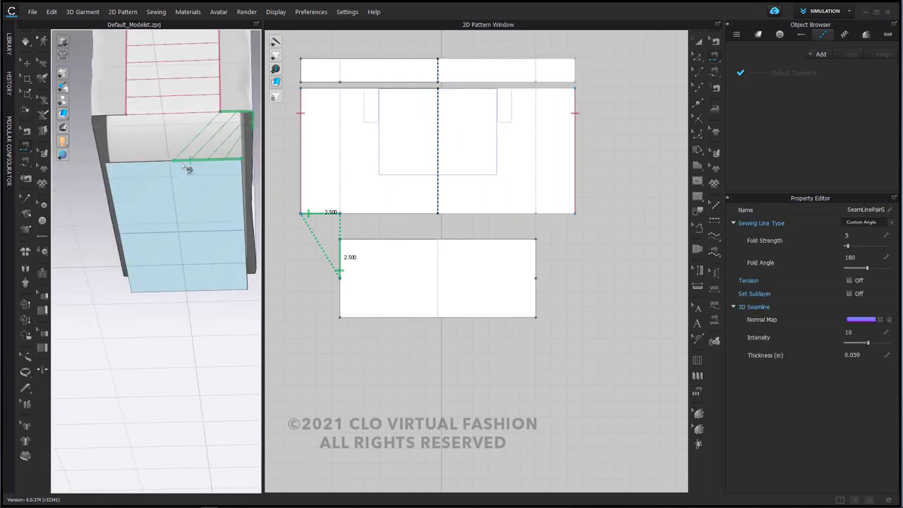
left_click(111, 115)
left_click(156, 163)
right_click_drag(160, 172, 180, 191)
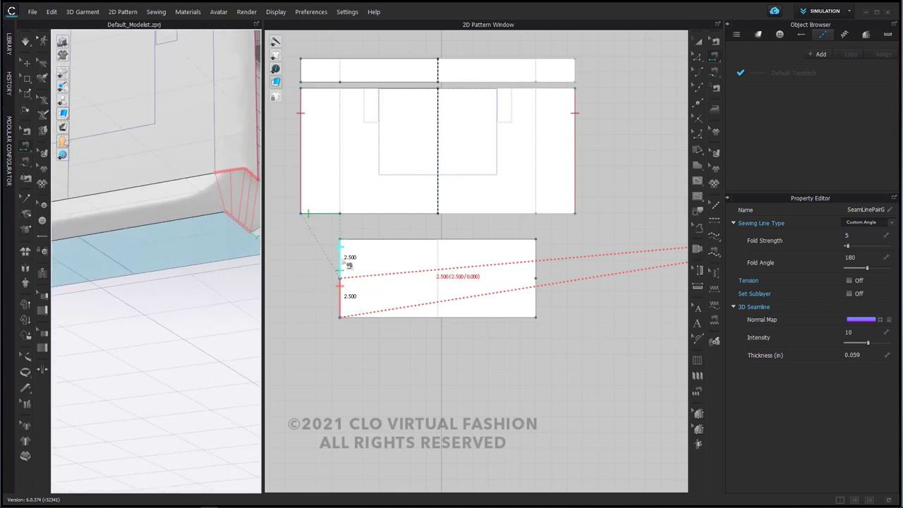
Sew the bottom pattern's 12.5 in long edges to the central lower edges of the front and back side patterns
left_click(483, 240)
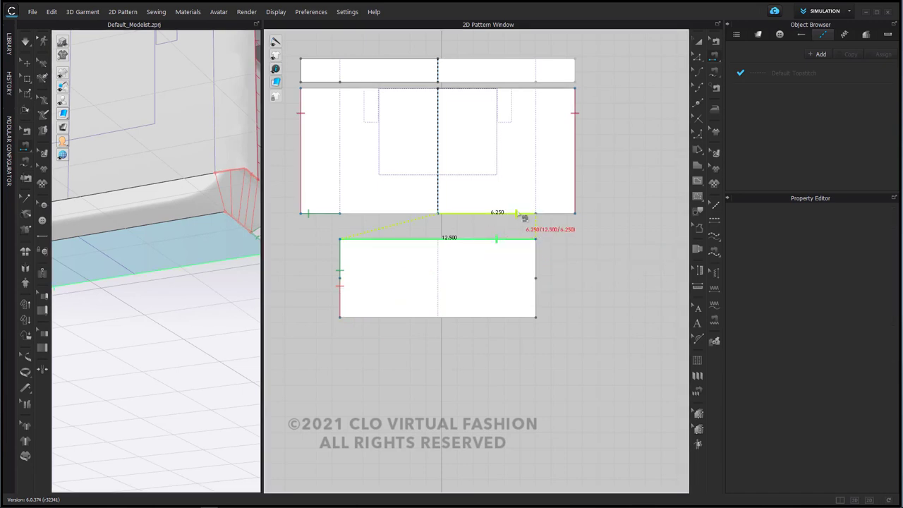
left_click(397, 213)
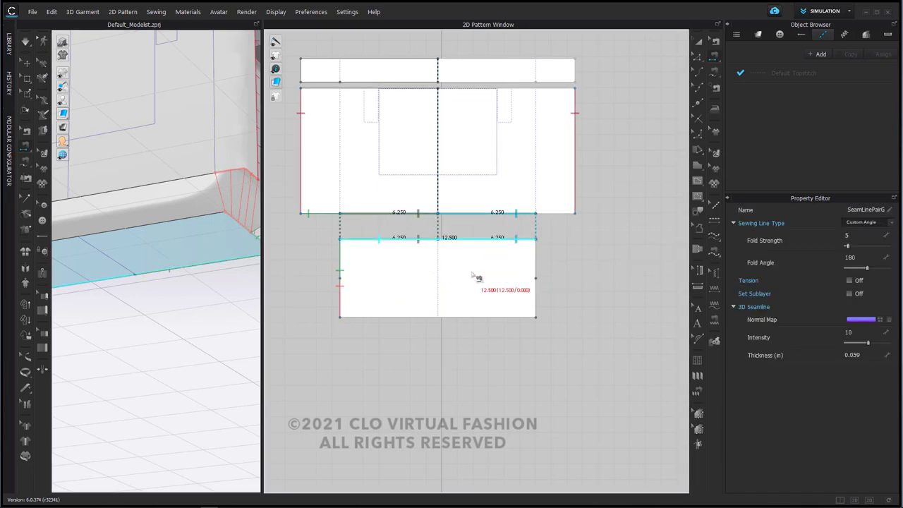
scroll(478, 274, "down", 3)
left_click(220, 247)
left_click(83, 203)
Simulate the sewn bag so that it closes around the box avatar
right_click_drag(121, 244, 151, 262)
left_click(26, 64)
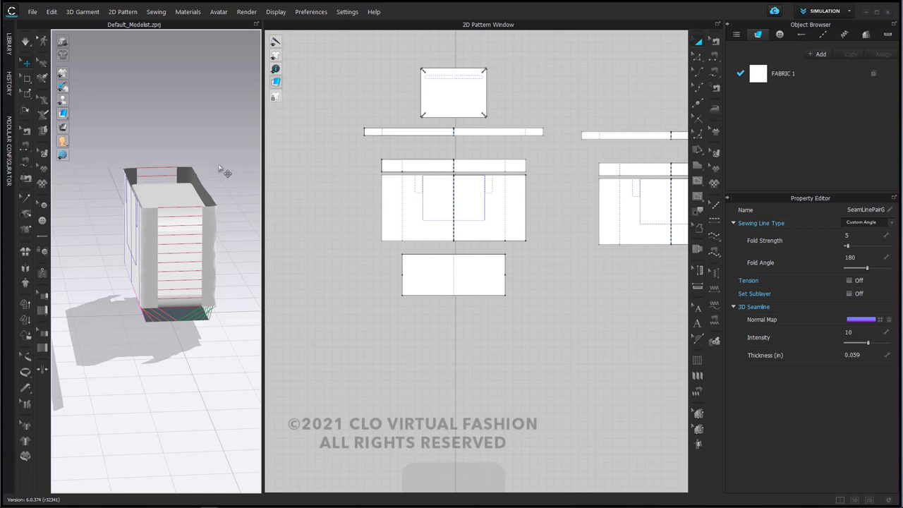
key("space")
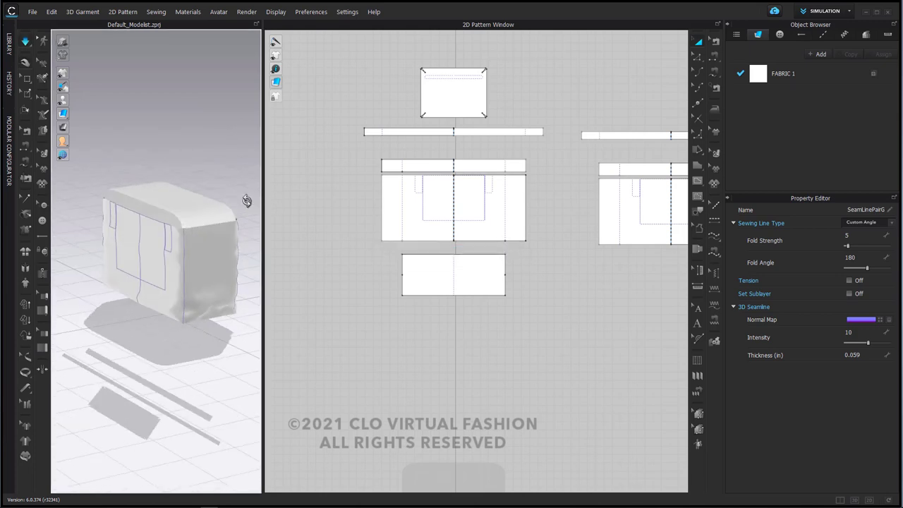
Deactivate the box avatar and hide it
left_click(204, 217)
right_click(194, 209)
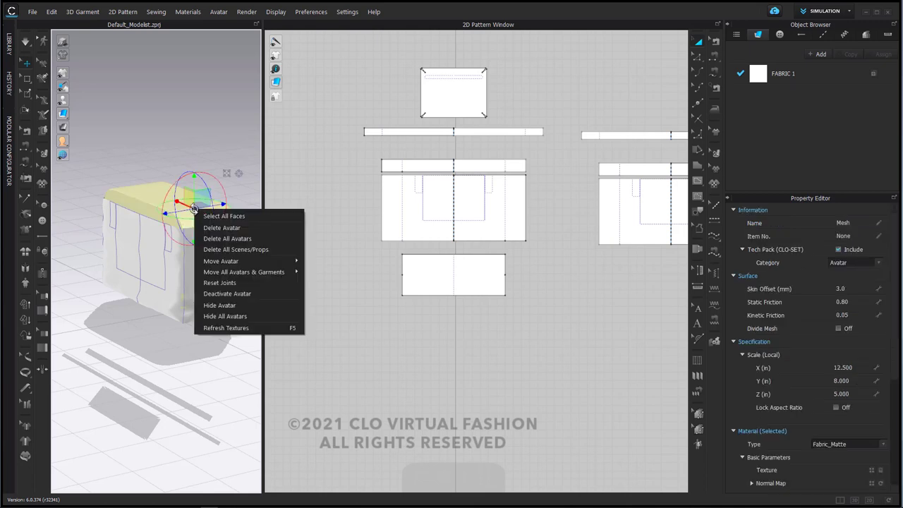
left_click(244, 294)
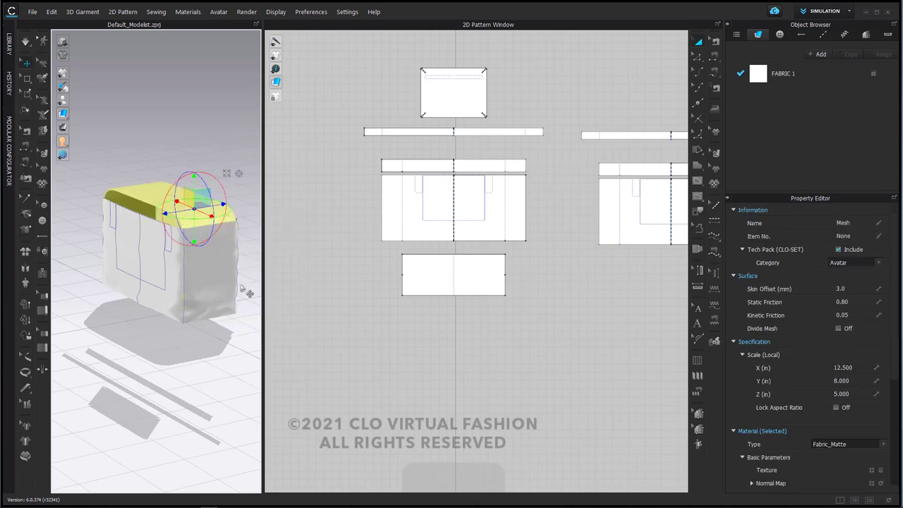
right_click(122, 187)
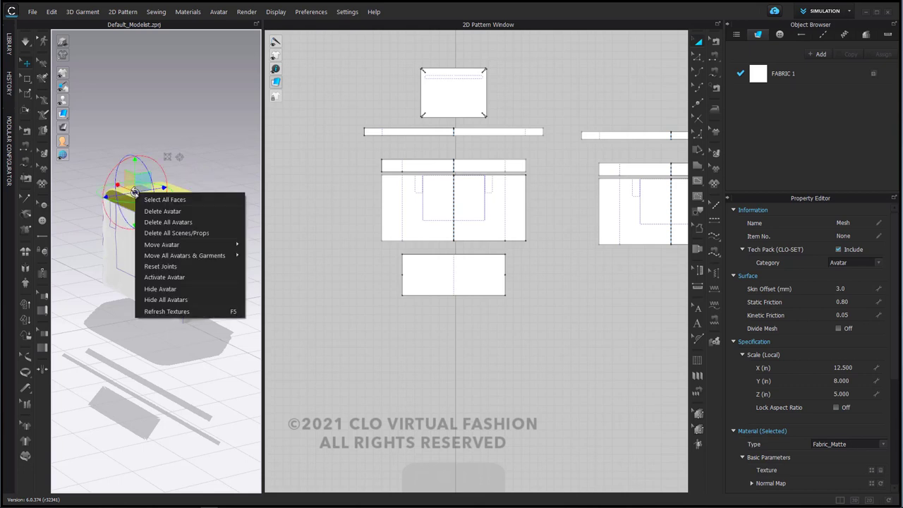
left_click(210, 276)
Simulate the bag without the avatar's support, inspect how it falls, and stop the simulation
key("space")
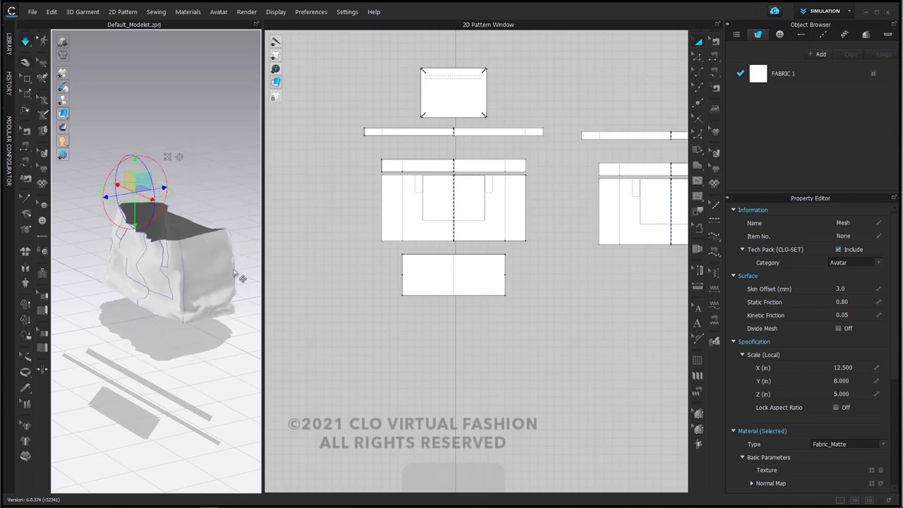
right_click_drag(236, 310, 184, 329)
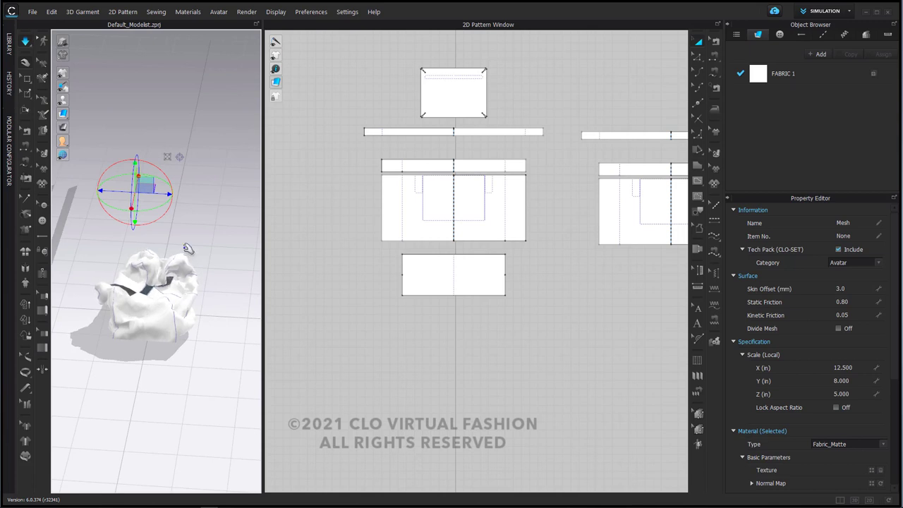
middle_click_drag(135, 216, 169, 190)
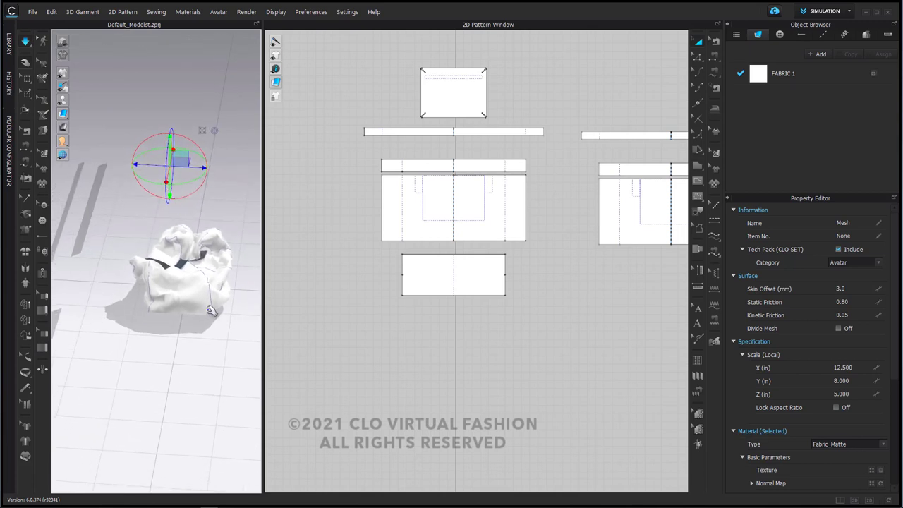
key("space")
right_click_drag(210, 376, 186, 382)
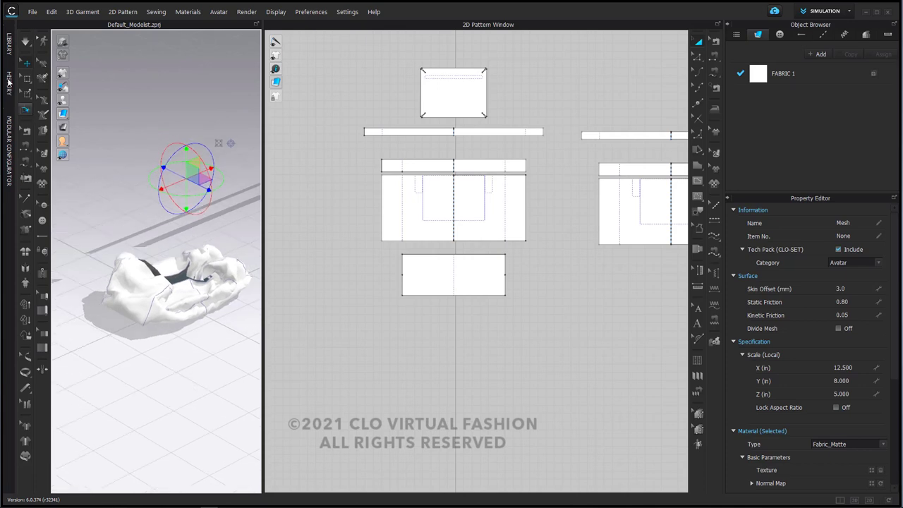
Simulate the bag with FABRIC 1 replaced by the Trim_Full_Grain_Leather preset from the fabric library, and inspect it from several sides
left_click(9, 48)
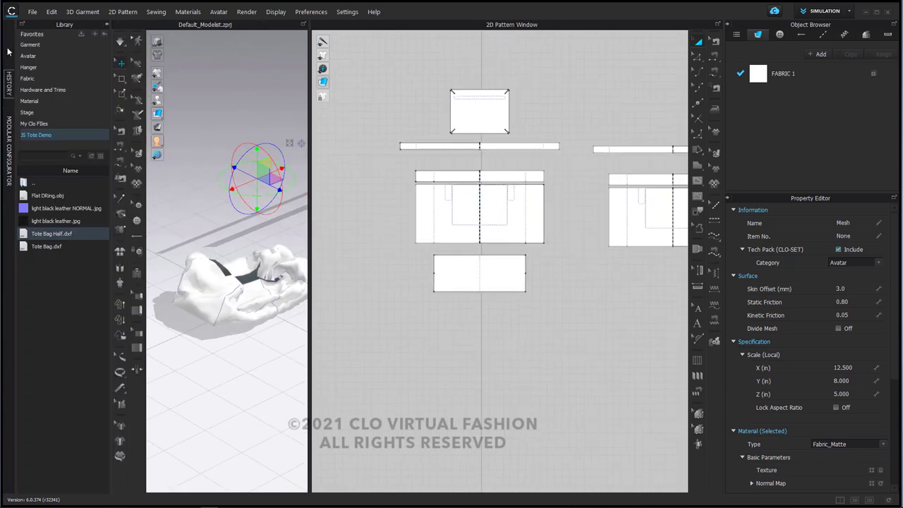
left_click(36, 79)
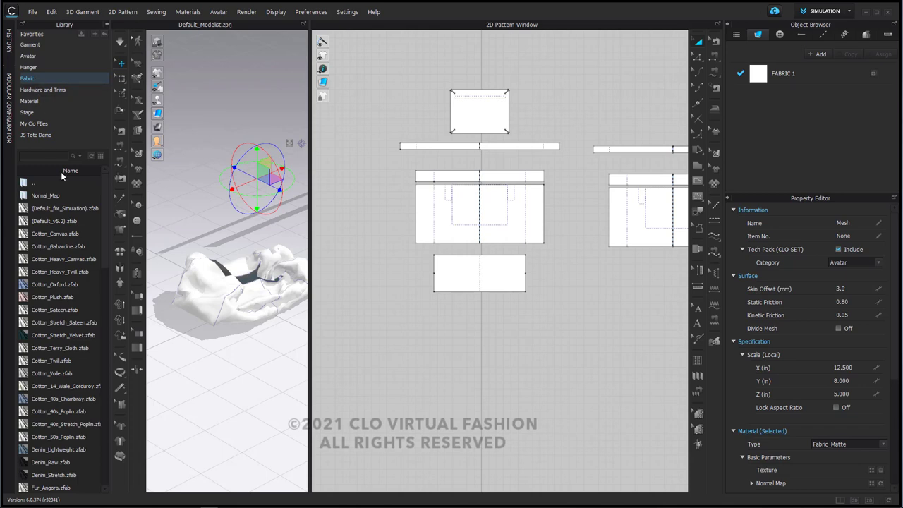
scroll(41, 281, "down", 9)
scroll(41, 281, "down", 8)
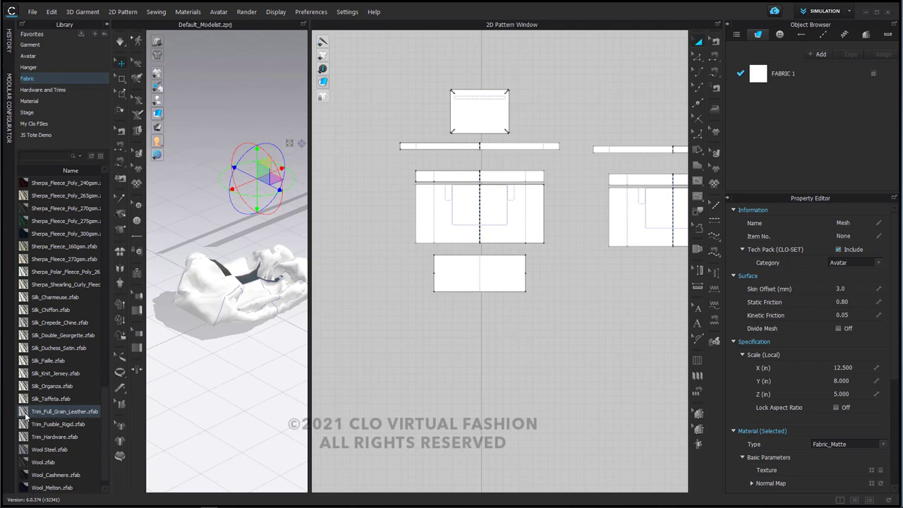
left_click(242, 131)
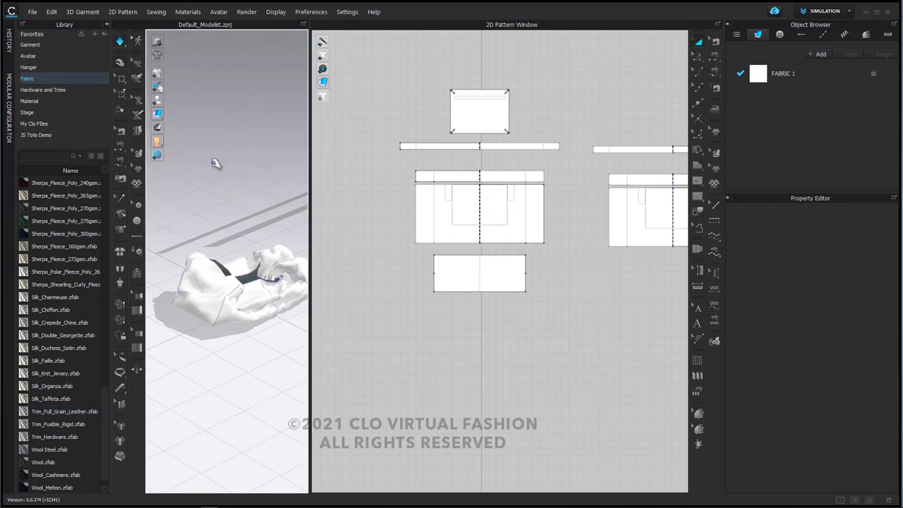
left_click_drag(22, 415, 751, 90)
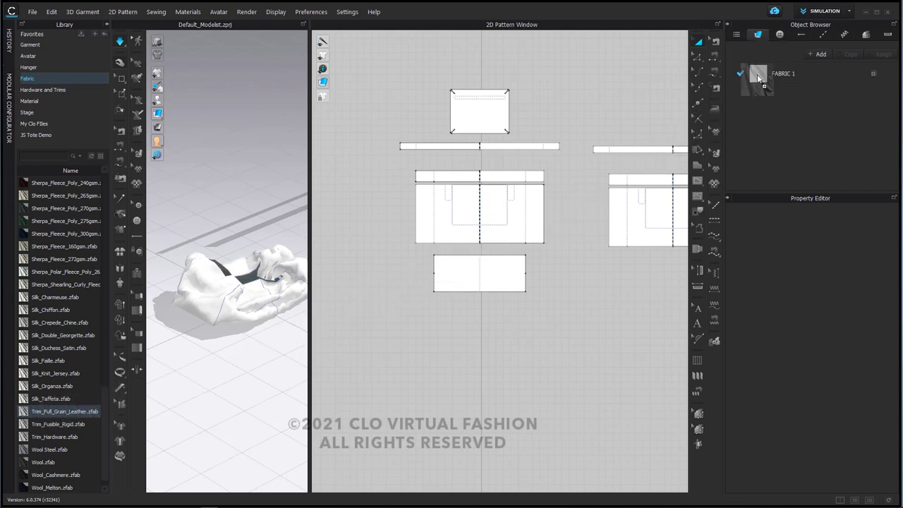
left_click_drag(757, 75, 757, 74)
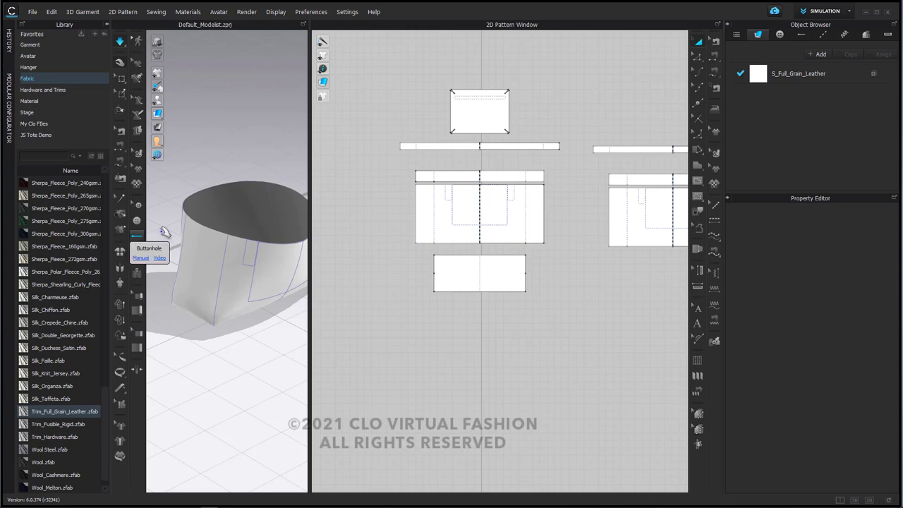
right_click_drag(236, 180, 335, 173)
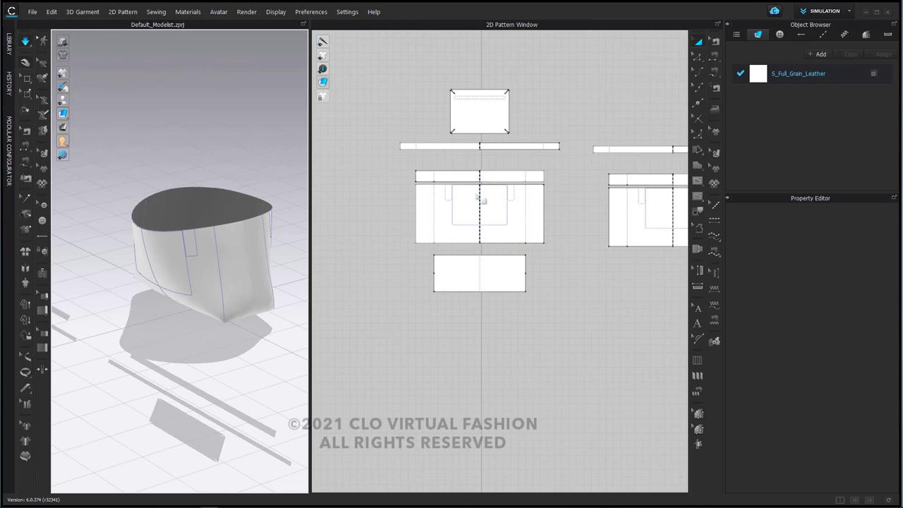
scroll(280, 256, "up", 3)
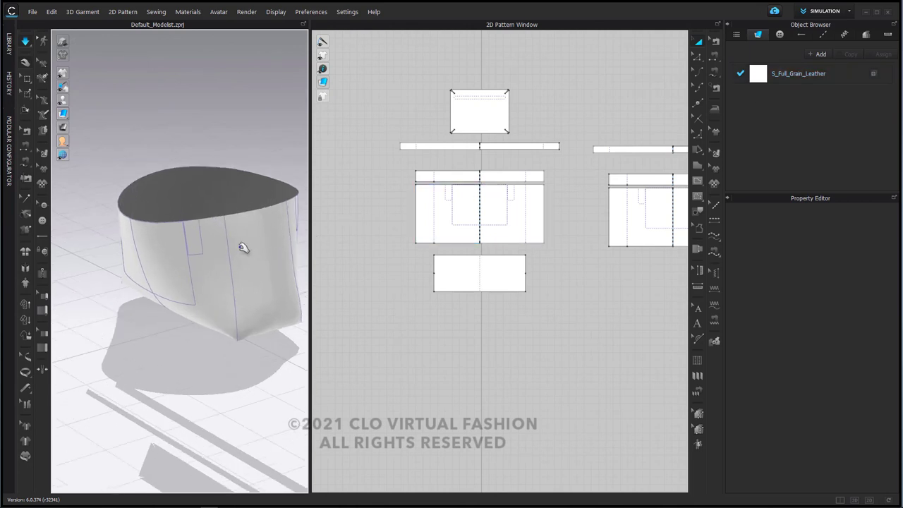
scroll(216, 220, "up", 2)
scroll(213, 216, "up", 2)
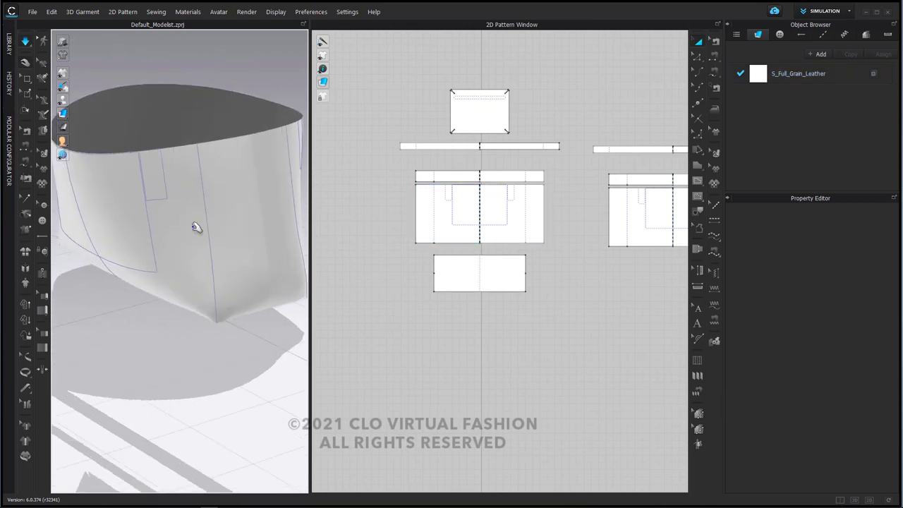
right_click_drag(196, 226, 328, 225)
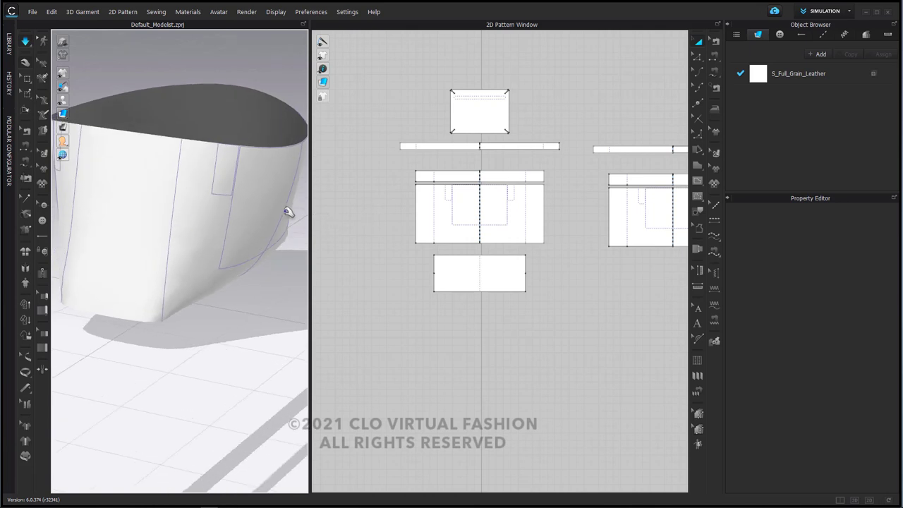
Trace the pocket outline and small tab baselines on both bag side patterns as internal lines
middle_click_drag(441, 220, 398, 235)
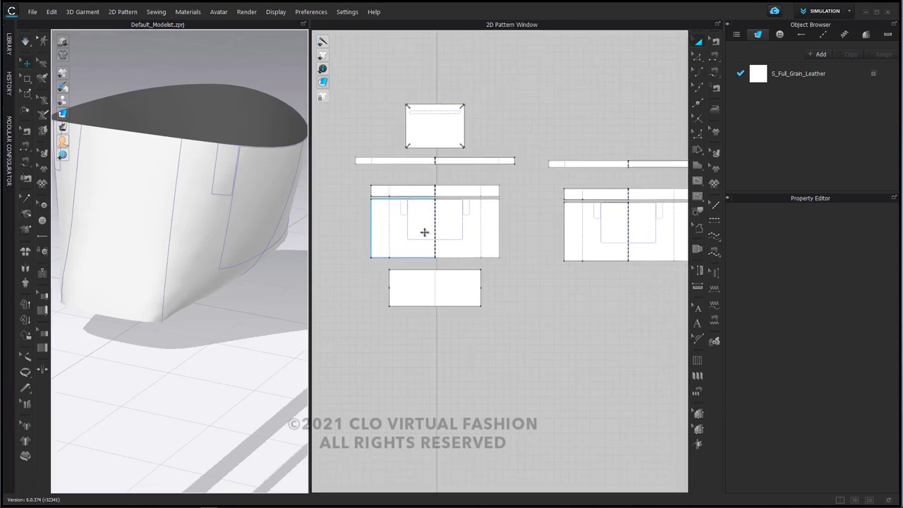
scroll(425, 232, "up", 3)
mouse_move(424, 222)
right_mouse_down()
mouse_move(480, 240)
mouse_move(441, 248)
mouse_move(431, 226)
right_mouse_up()
scroll(484, 226, "down", 1)
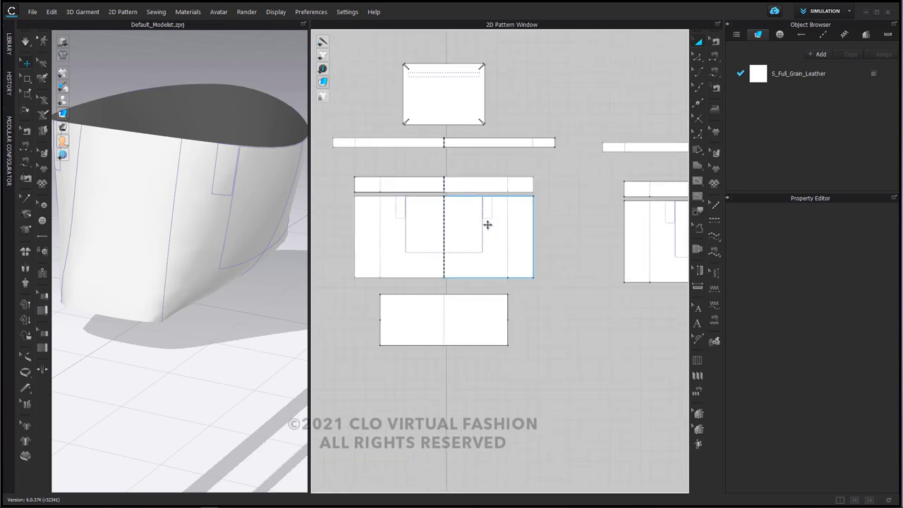
right_click(546, 210)
left_click(590, 239)
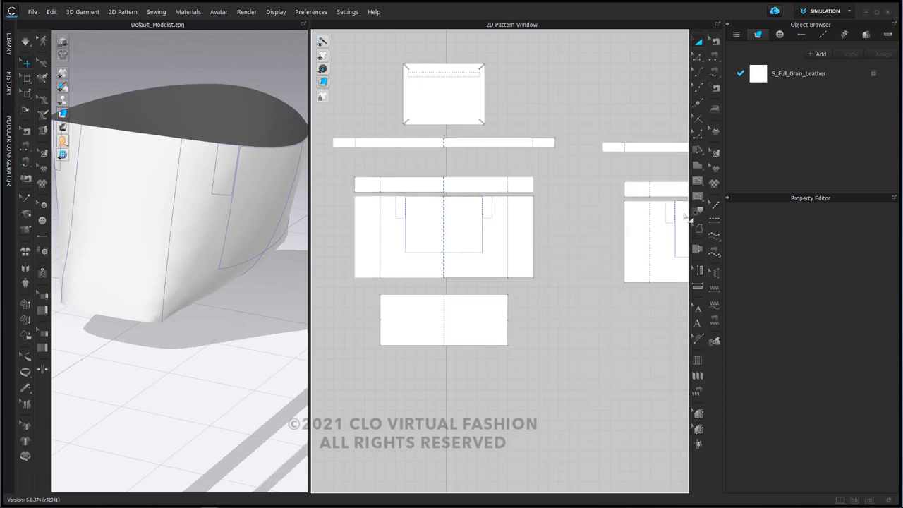
scroll(555, 210, "down", 3)
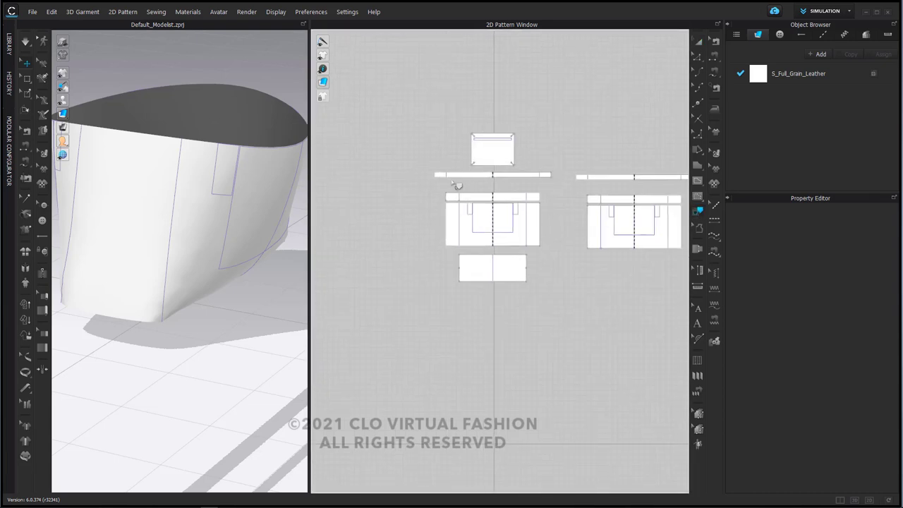
left_click_drag(562, 256, 554, 240)
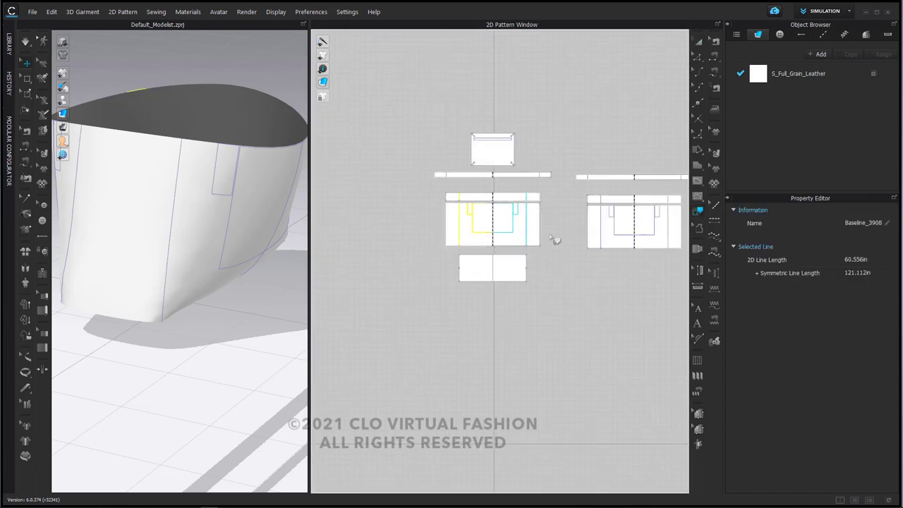
middle_click_drag(567, 238, 496, 272)
left_click_drag(496, 273, 357, 202)
left_click_drag(580, 256, 583, 257)
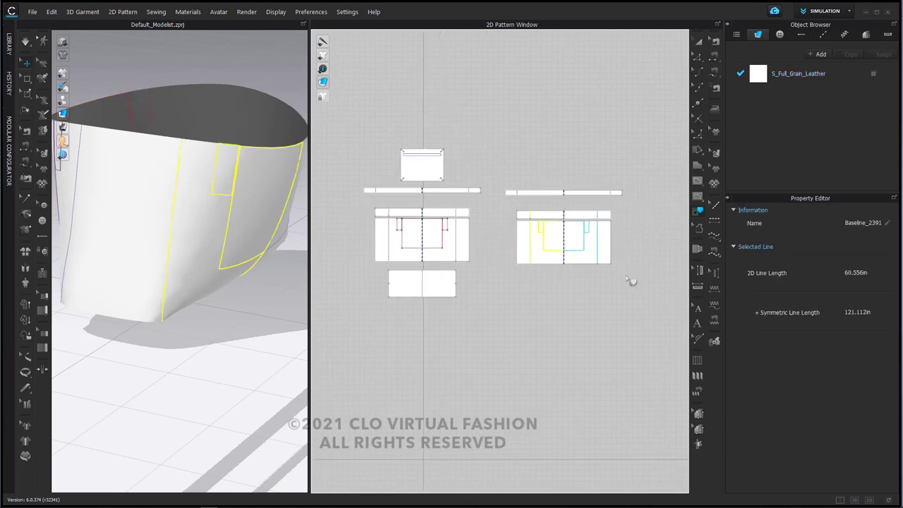
left_click(558, 259)
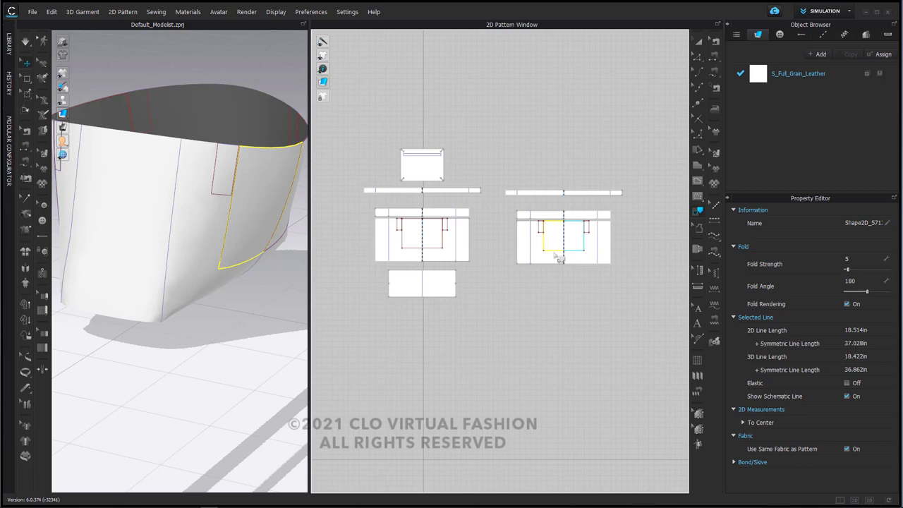
left_click(533, 255)
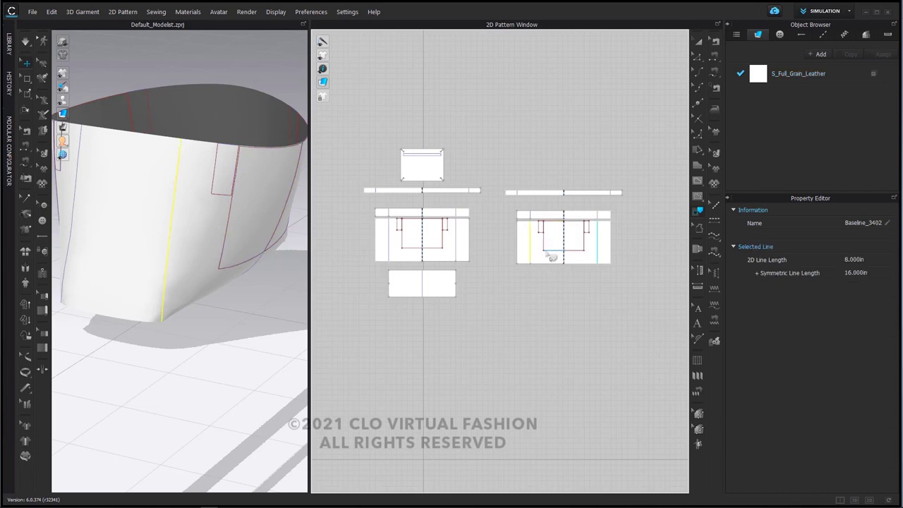
Try to shift the 5.5 in side edge of the traced pocket outline outward on the side pattern without the bottom piece
left_click(698, 56)
left_click(553, 253)
left_click(574, 265)
left_click(551, 244)
left_click(544, 240)
left_click_drag(583, 239, 586, 239)
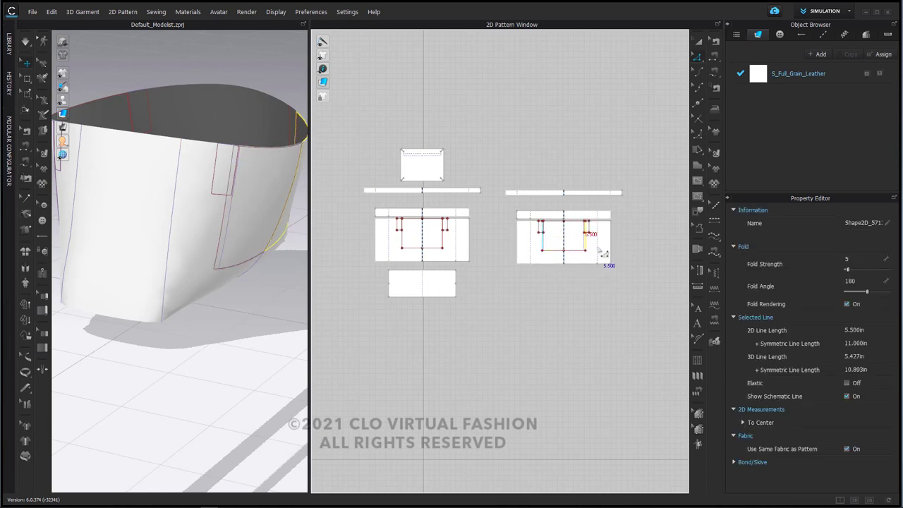
scroll(603, 254, "up", 5)
key("Escape")
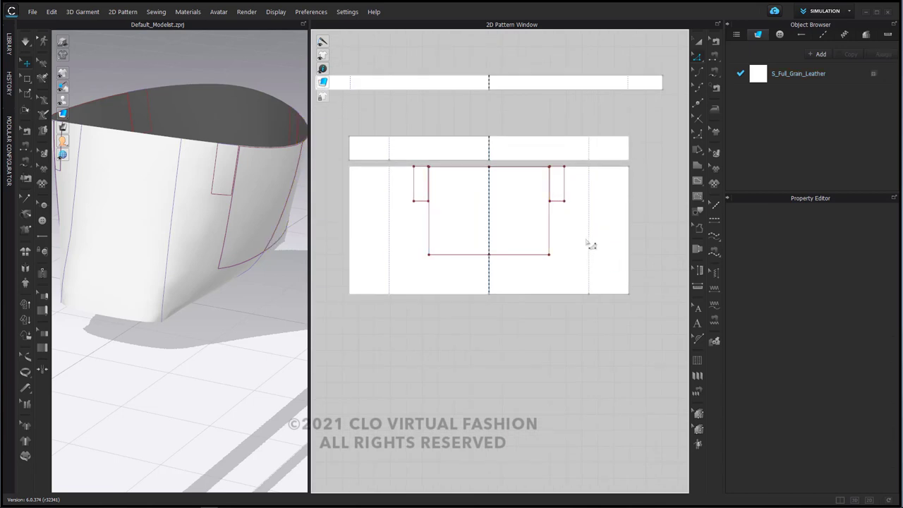
Trace the vertical fold baselines of this side pattern, its upper band and its strap as internal lines
left_click(590, 243)
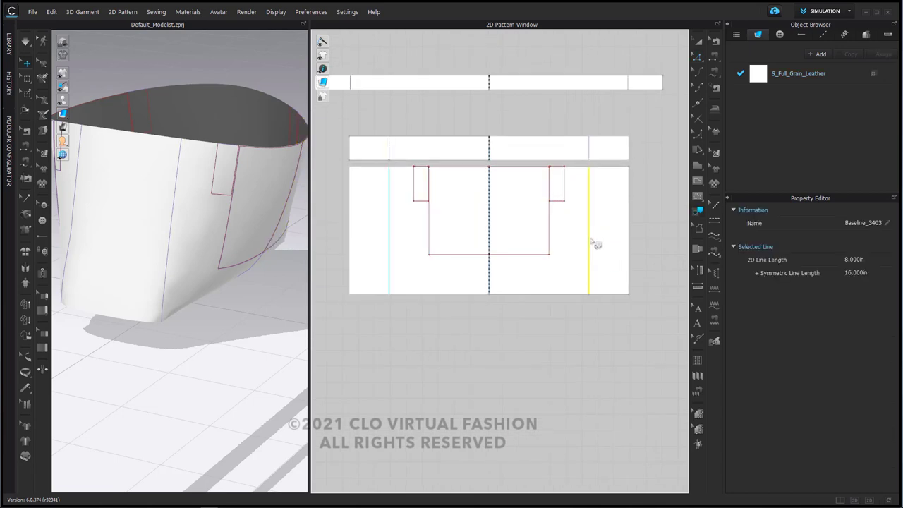
left_click(589, 150)
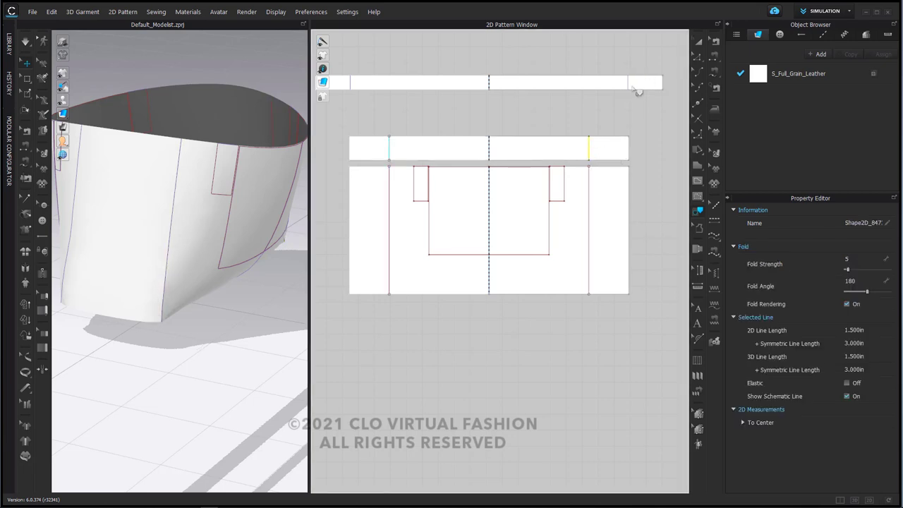
left_click(633, 84)
scroll(541, 145, "up", 4)
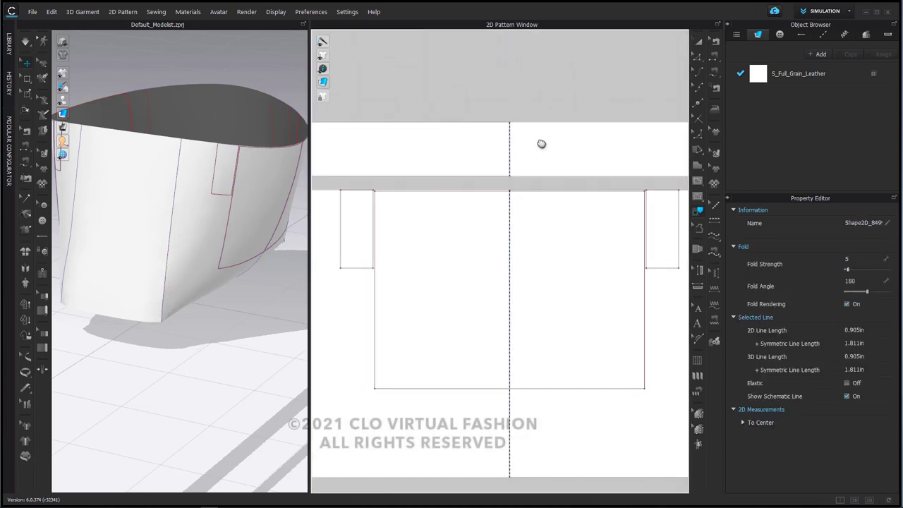
Trace the vertical fold baselines of the other side pattern and its upper band, above the bottom pattern, as internal lines
scroll(546, 158, "down", 5)
scroll(572, 187, "up", 3)
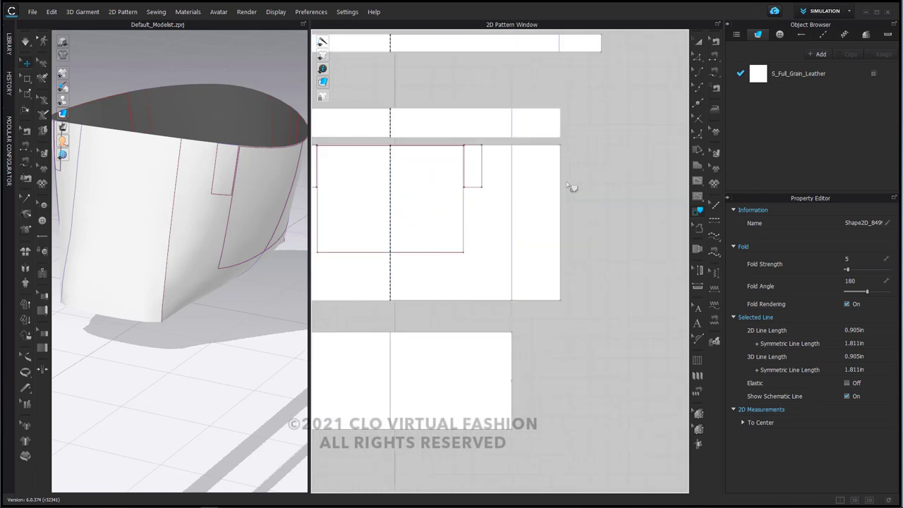
left_click(513, 131)
key("Return")
left_click(513, 181)
key("Return")
middle_click_drag(490, 205, 606, 205)
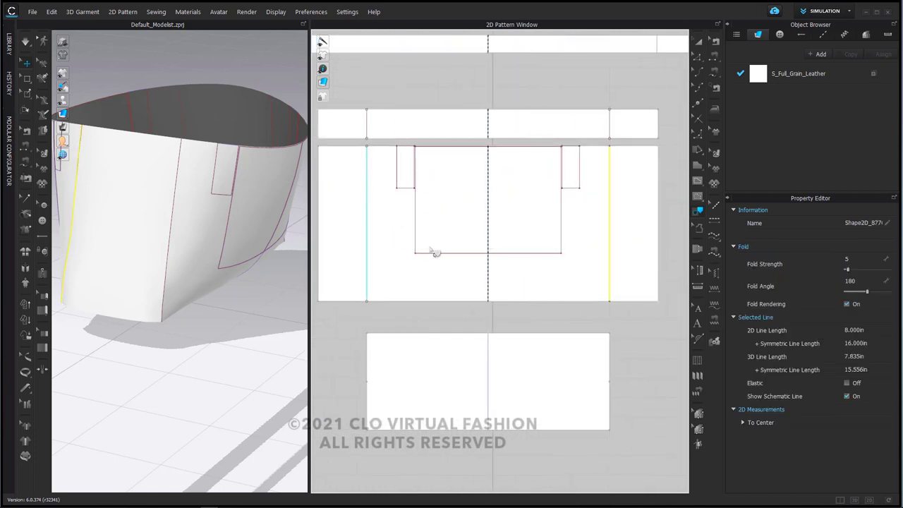
scroll(426, 257, "down", 2)
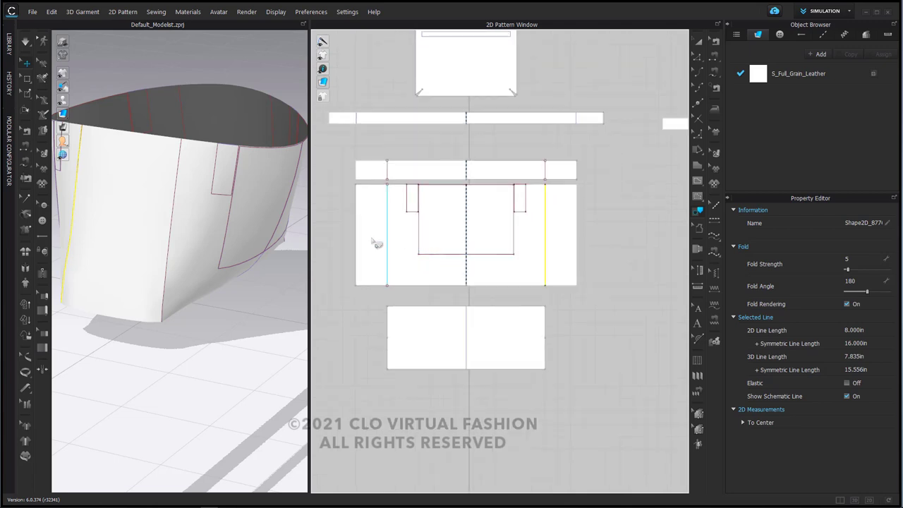
Set the sewing line type to TURNED for both seam halves joining the bottom pattern to the side pattern above it
left_click(714, 42)
left_click(516, 302)
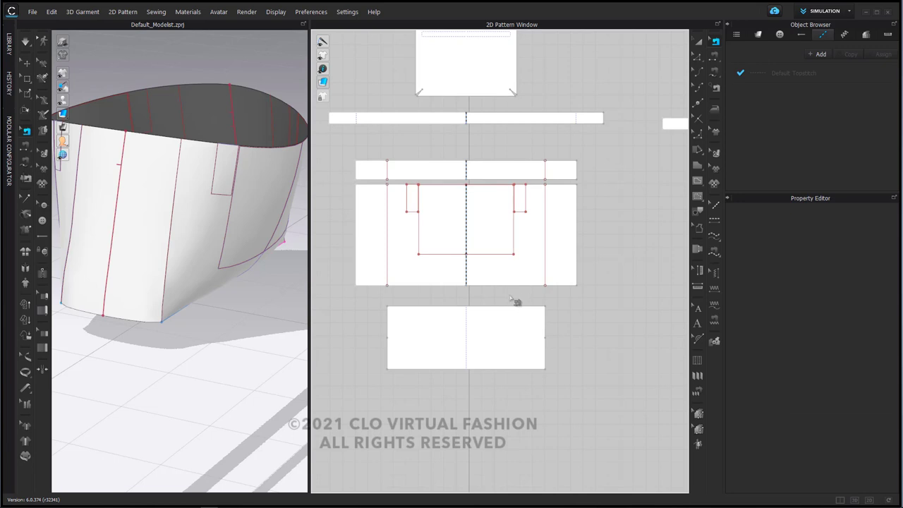
right_click(616, 280)
left_click(643, 313)
left_click(518, 285)
left_click(518, 306)
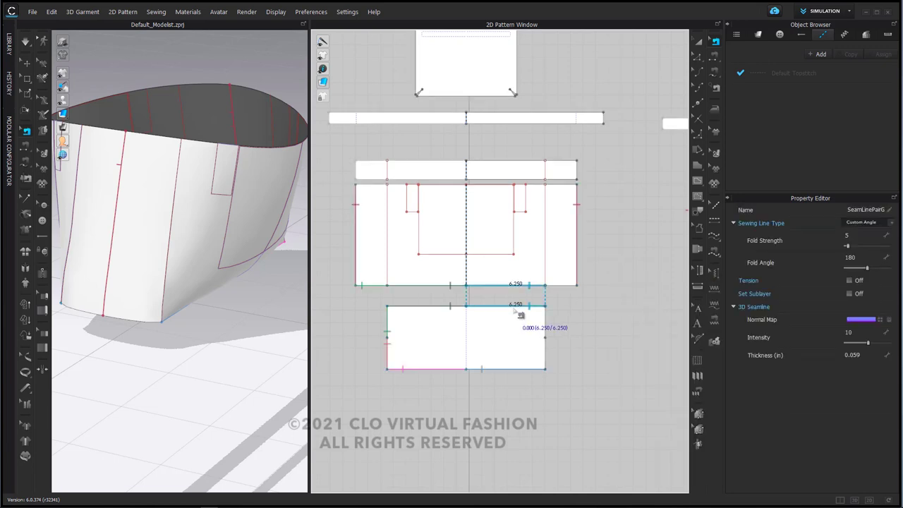
left_click(432, 306, "shift")
middle_click_drag(559, 270, 540, 261)
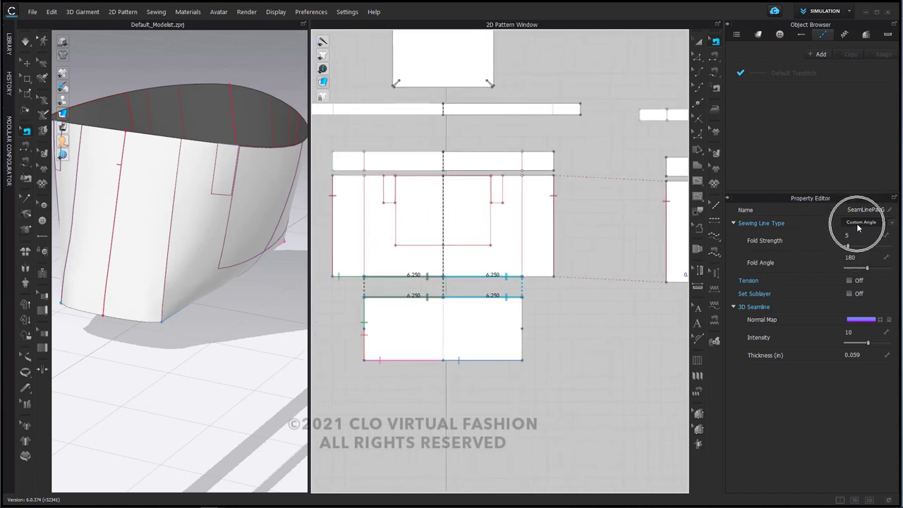
left_click(865, 235)
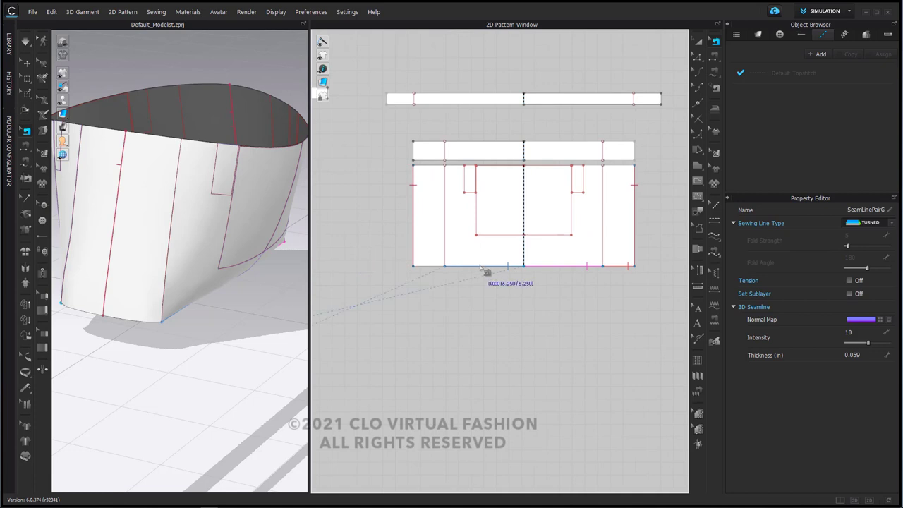
Set the two 6.25 in bottom seams on the other side pattern to the TURNED sewing line type
left_click(486, 271)
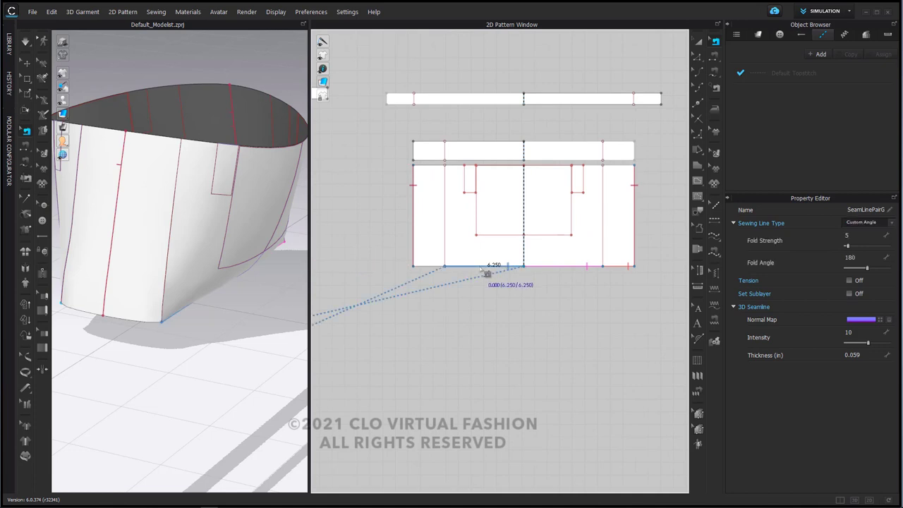
left_click(597, 269)
left_click(854, 229)
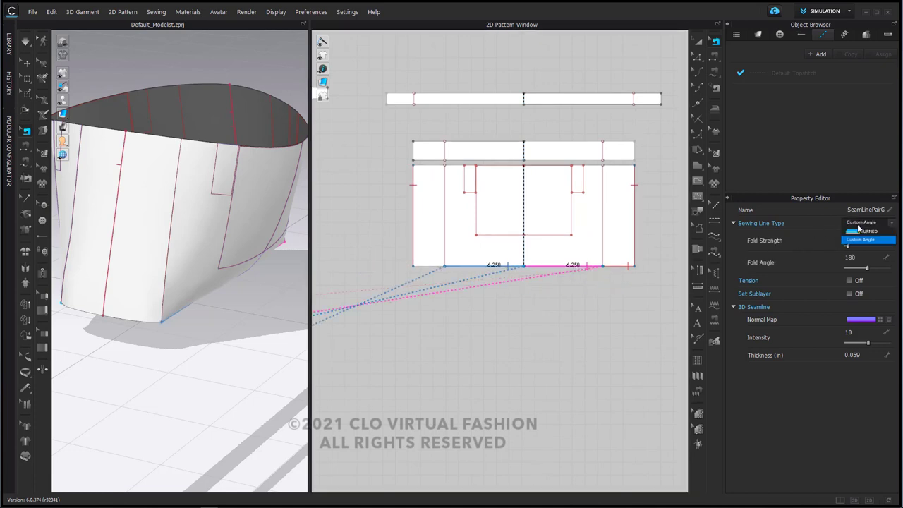
left_click(865, 236)
Simulate the bag with the turned bottom seams and inspect its shape from several angles
right_click_drag(232, 329, 190, 288)
key("space")
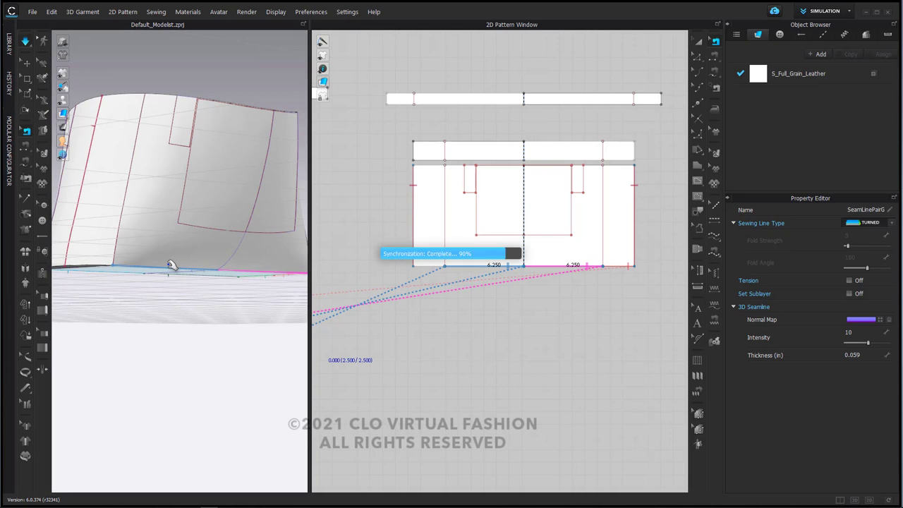
right_click_drag(170, 259, 264, 269)
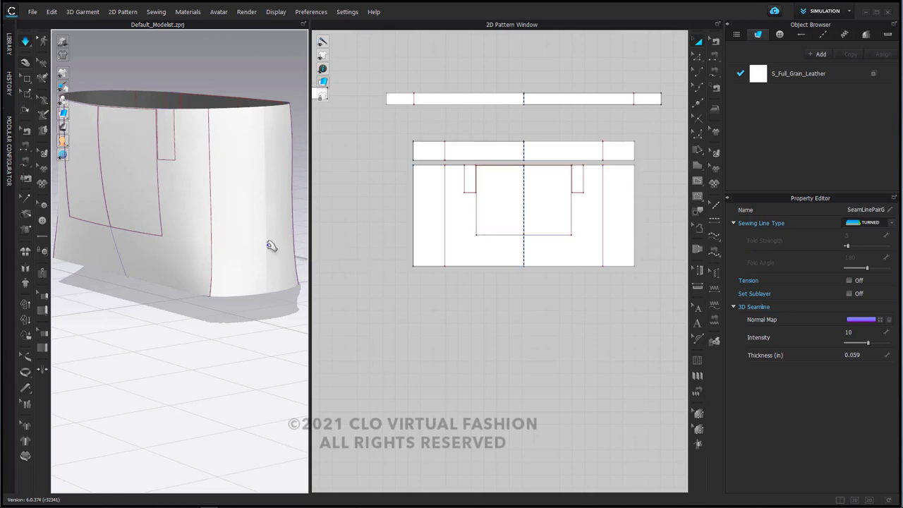
right_click_drag(270, 244, 198, 259)
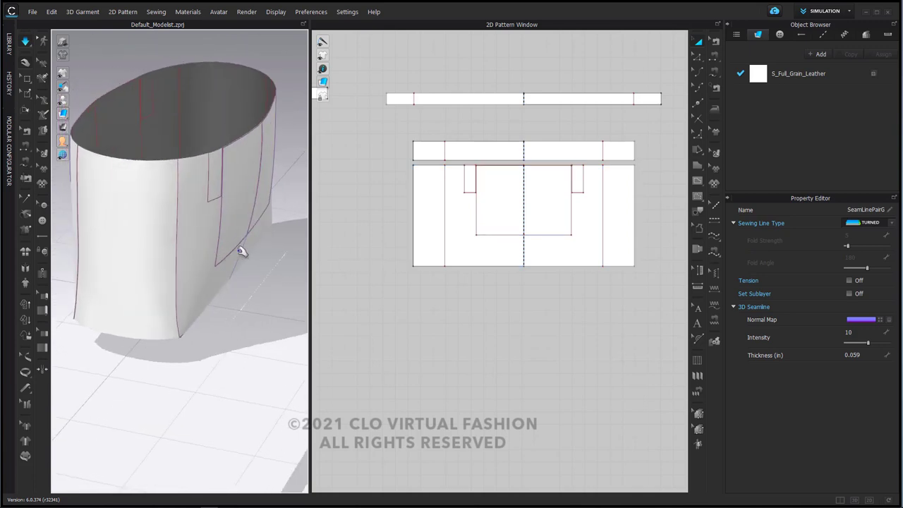
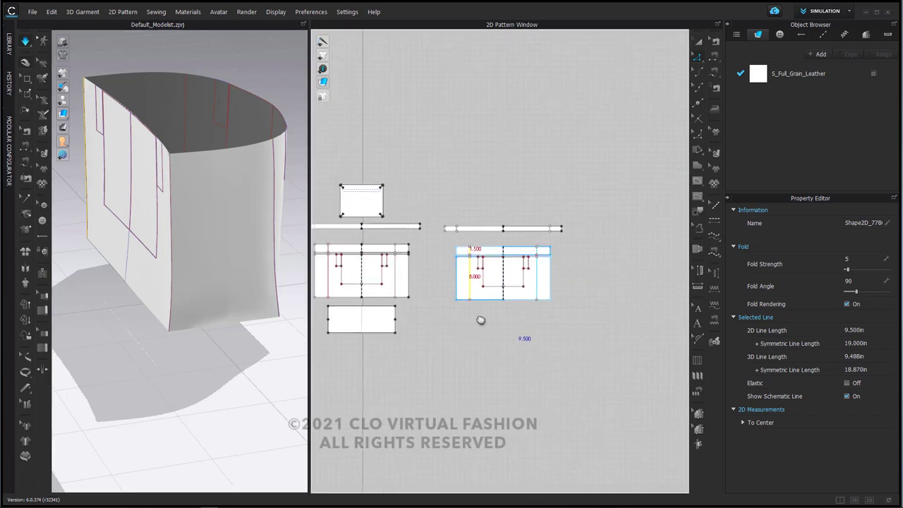
Set the fold angle to 90 for the vertical fold line crossing the side pattern above the bottom pattern and its trim
middle_click_drag(482, 319, 603, 322)
scroll(570, 314, "up", 4)
middle_click_drag(528, 308, 604, 331)
scroll(573, 290, "up", 1)
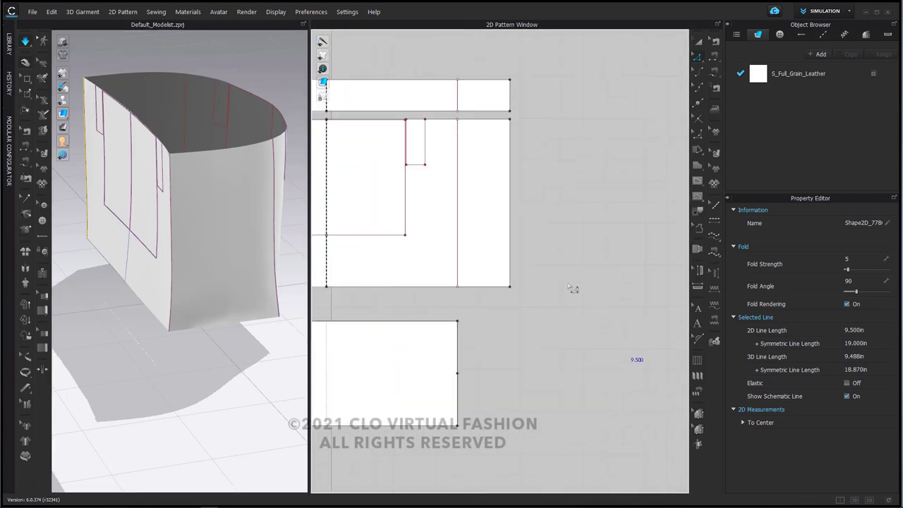
left_click(459, 228)
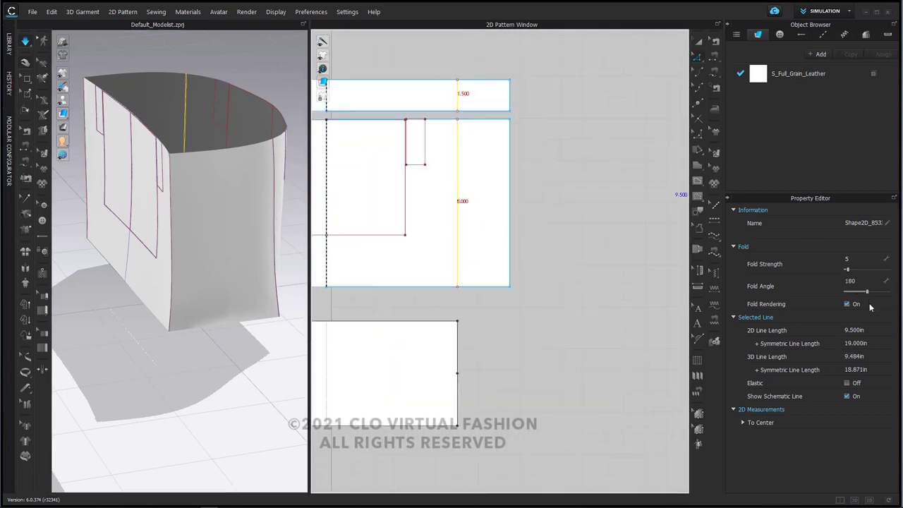
left_click(864, 280)
type("90")
key("Return")
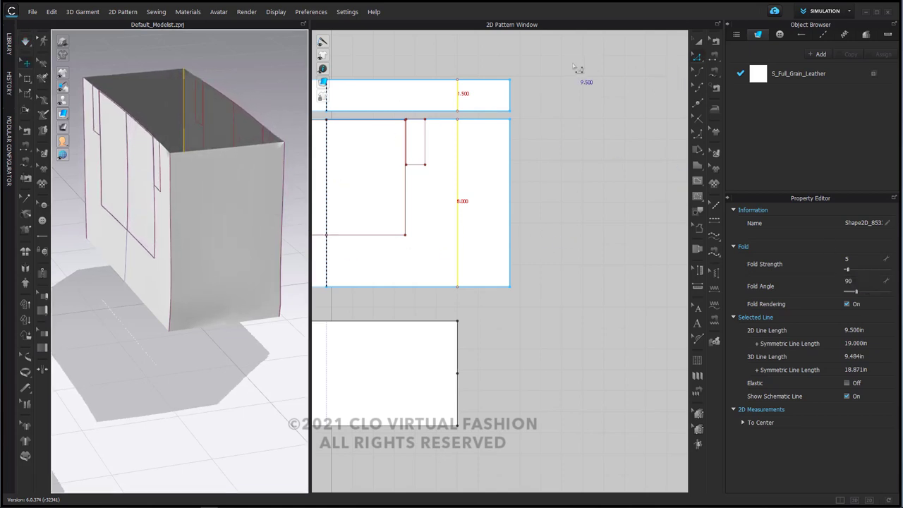
Set the fold angle of the seam joining the side edges of the two side patterns to 249 while simulating the bag
scroll(518, 219, "down", 1)
left_click(518, 219)
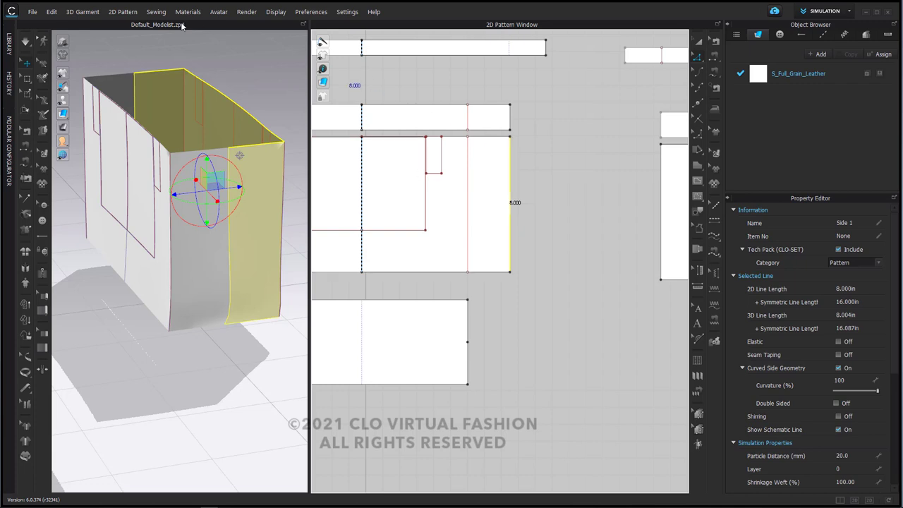
left_click(717, 40)
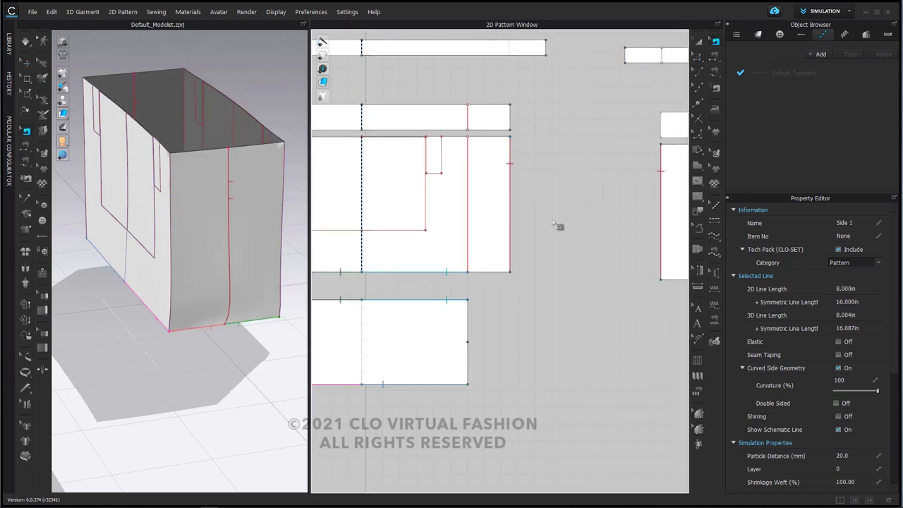
left_click(509, 226)
right_click_drag(237, 257, 270, 274)
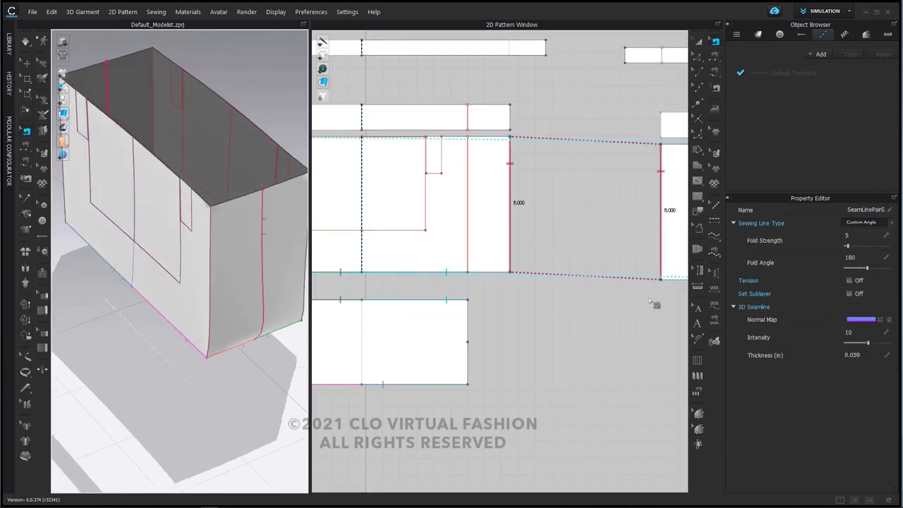
key("space")
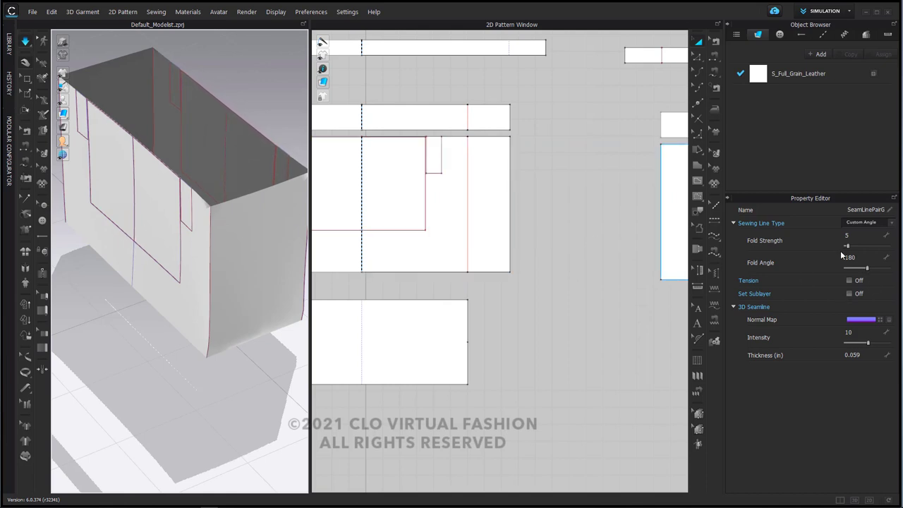
left_click(468, 242)
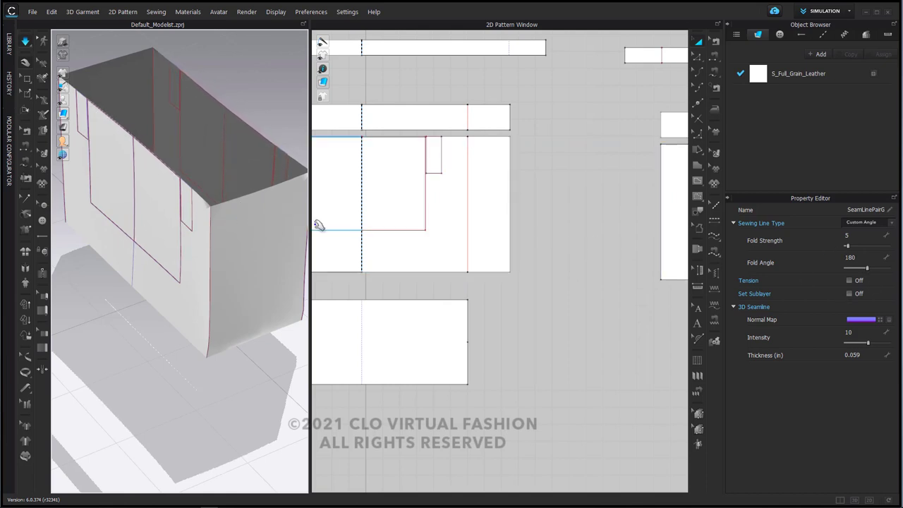
left_click(521, 233)
left_click(866, 271)
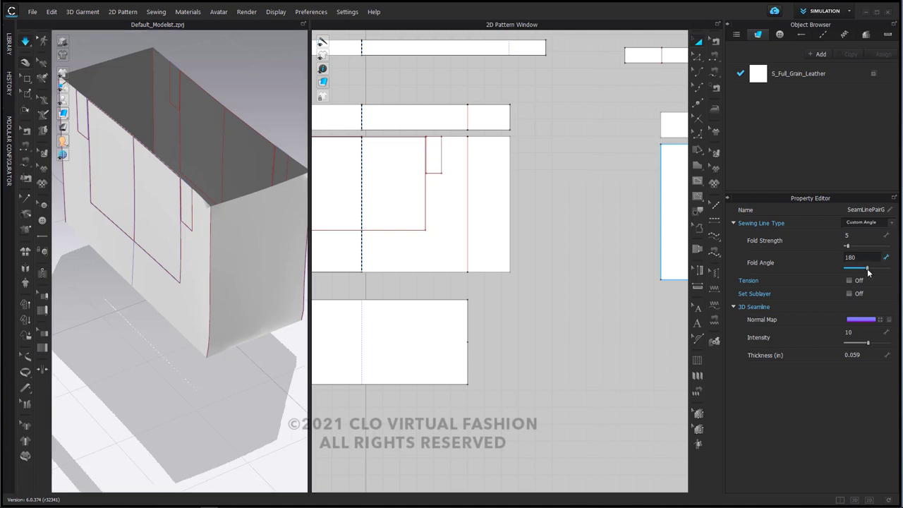
left_click_drag(868, 272, 876, 272)
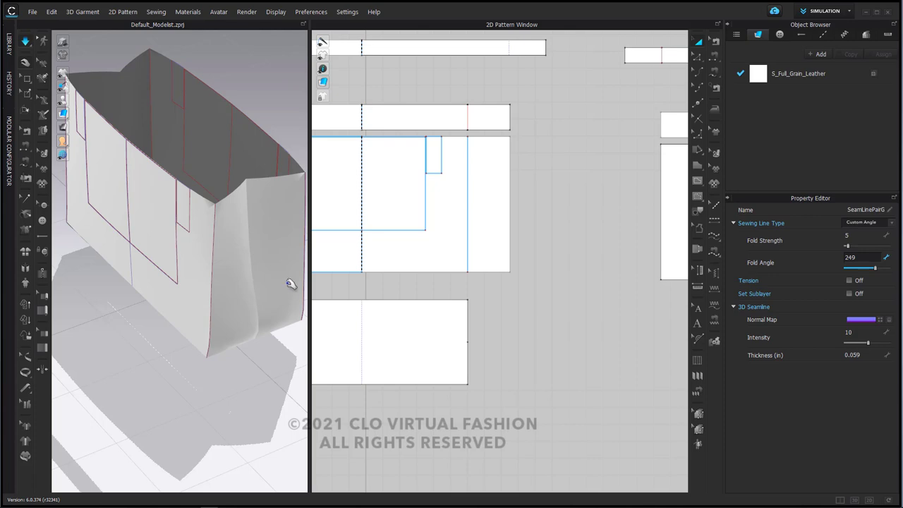
Activate the two trim patterns above the side patterns so they take part in the simulation
key("b")
right_click_drag(270, 282, 203, 271)
scroll(219, 317, "down", 3)
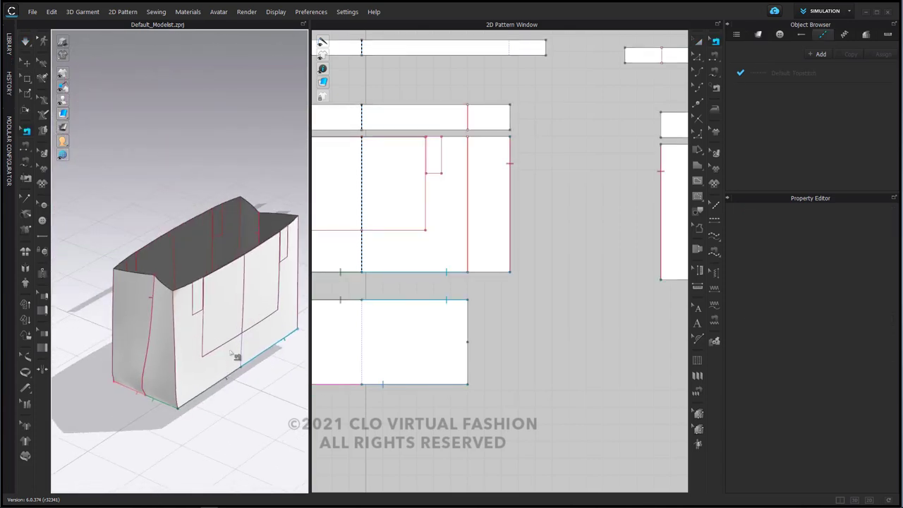
scroll(522, 268, "down", 5)
scroll(498, 311, "up", 2)
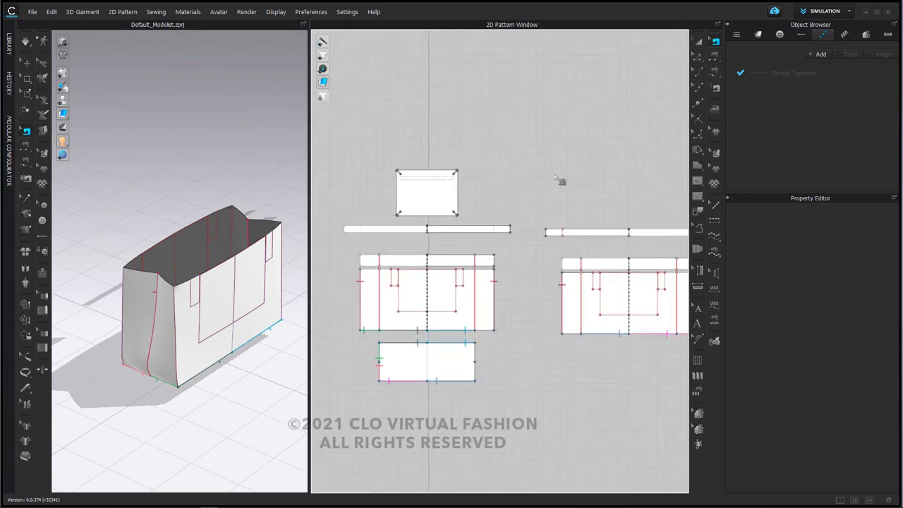
left_click(699, 40)
left_click(444, 262)
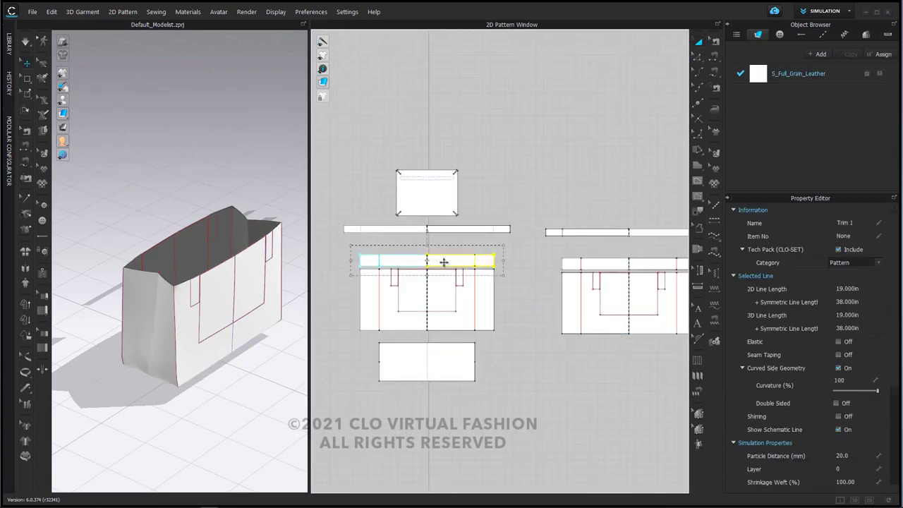
left_click(595, 262, "shift")
right_click(596, 262)
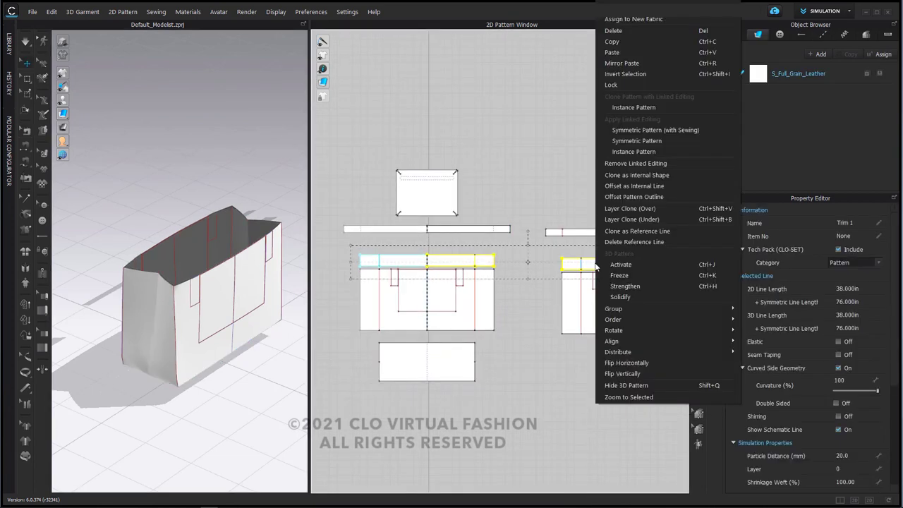
left_click(625, 263)
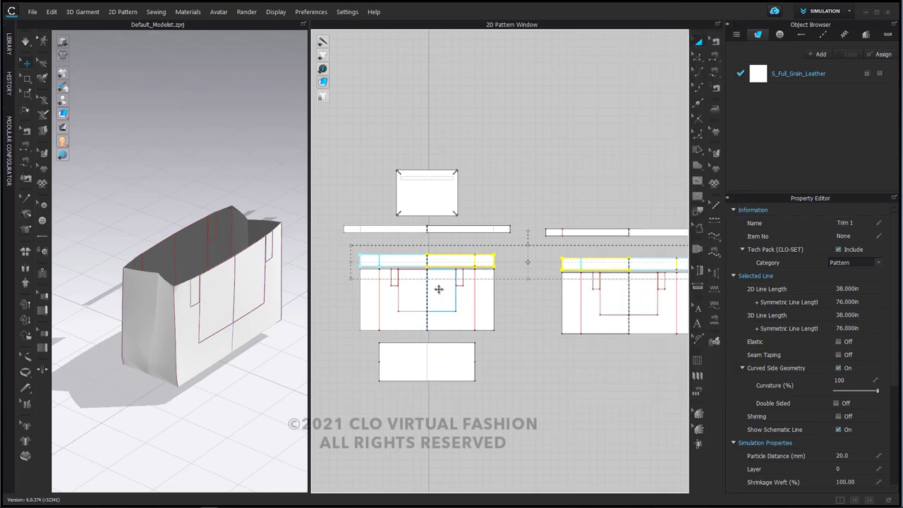
Sew the upper edge of the side pattern above the bottom pattern to the 6.25 in and 2.5 in lower segments of its trim
scroll(437, 288, "up", 6)
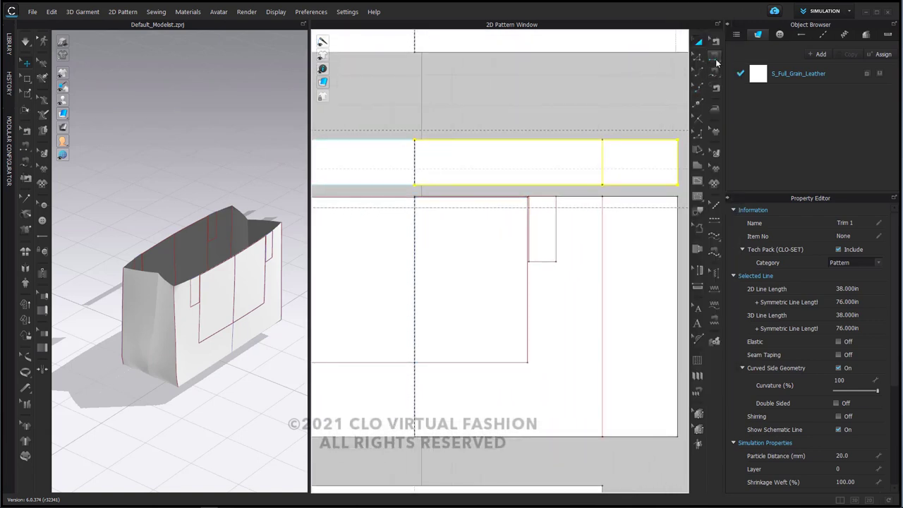
left_click(717, 62)
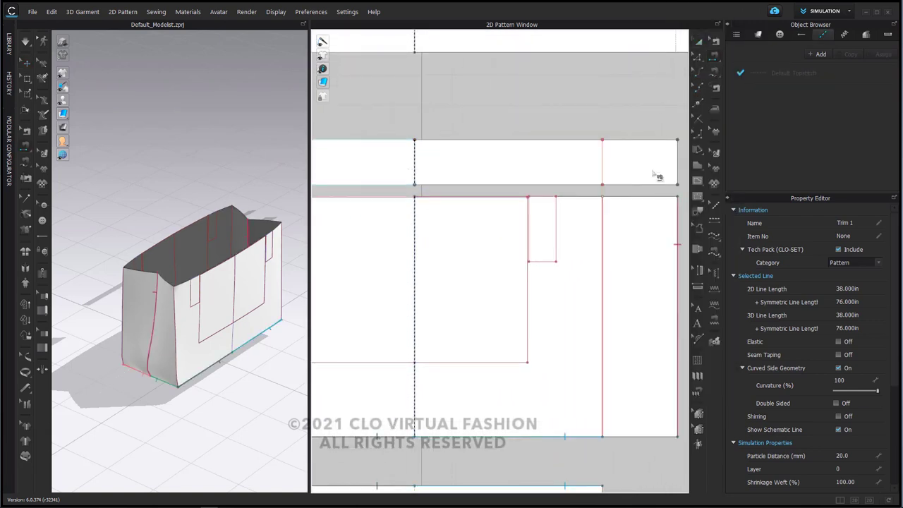
left_click(618, 206)
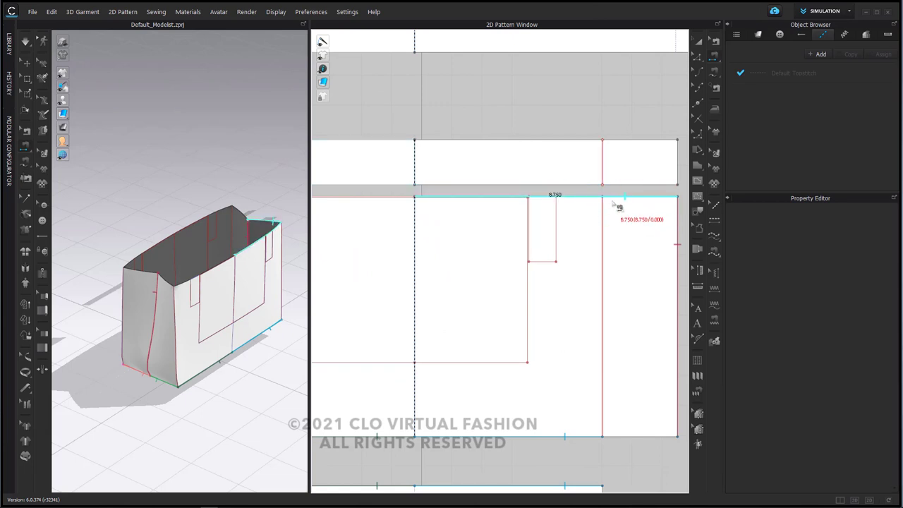
left_click(656, 189, "shift")
left_click(583, 189)
scroll(565, 233, "down", 5)
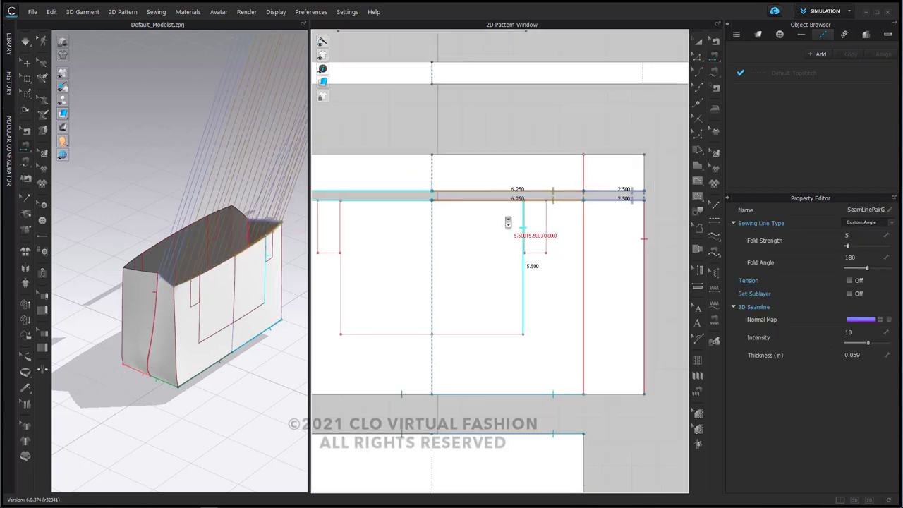
scroll(584, 262, "up", 6)
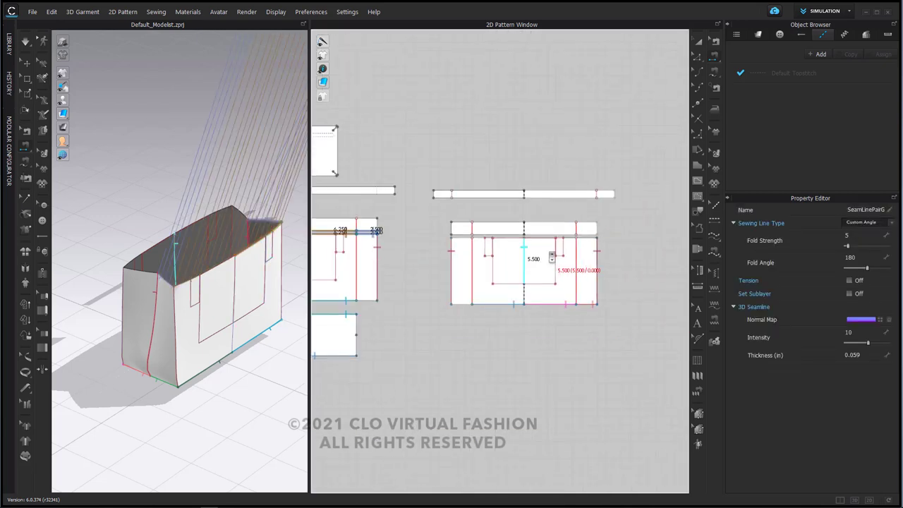
left_click(555, 227)
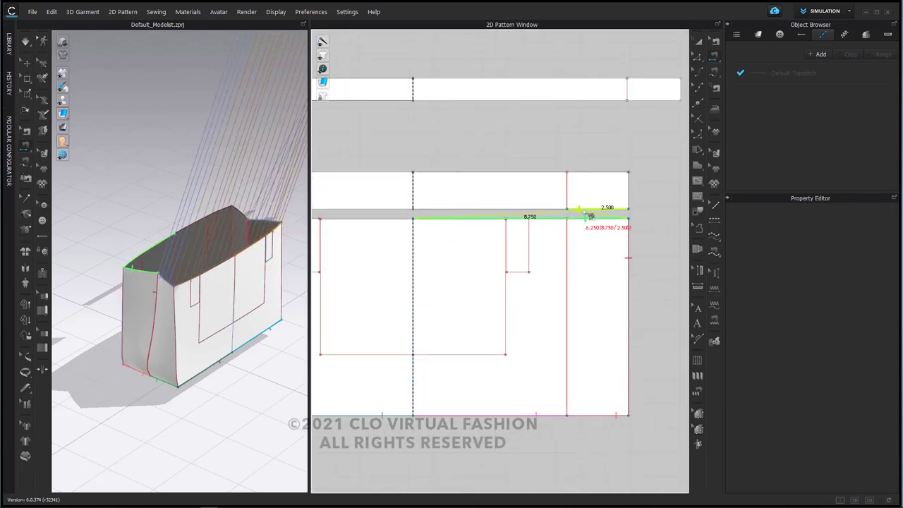
left_click(593, 216)
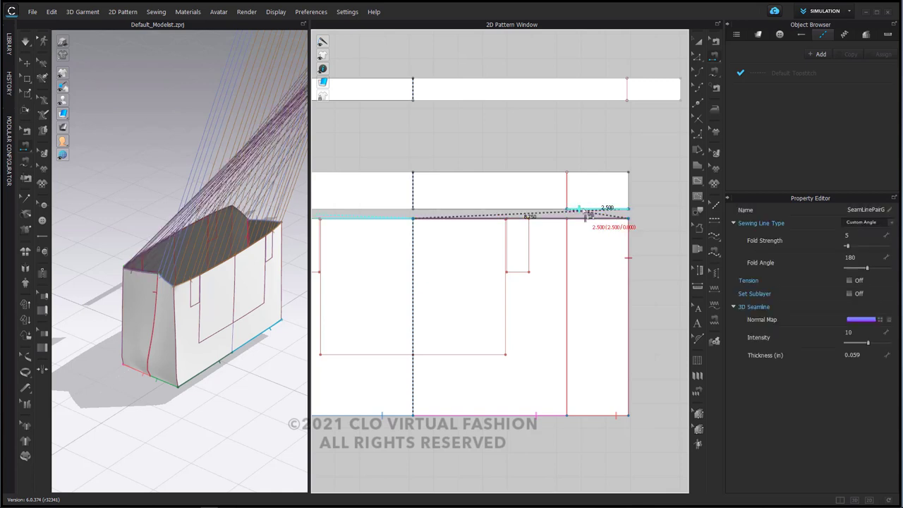
key("ctrl+z")
Sew the 8.75 in upper edge of the other side pattern to its trim's 2.5 in and 6.25 in lower segments
left_click(581, 222)
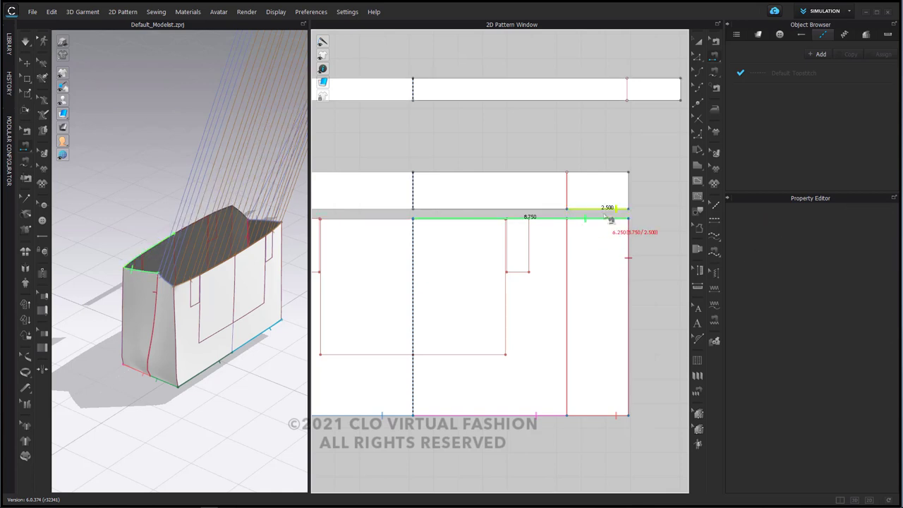
left_click(560, 217)
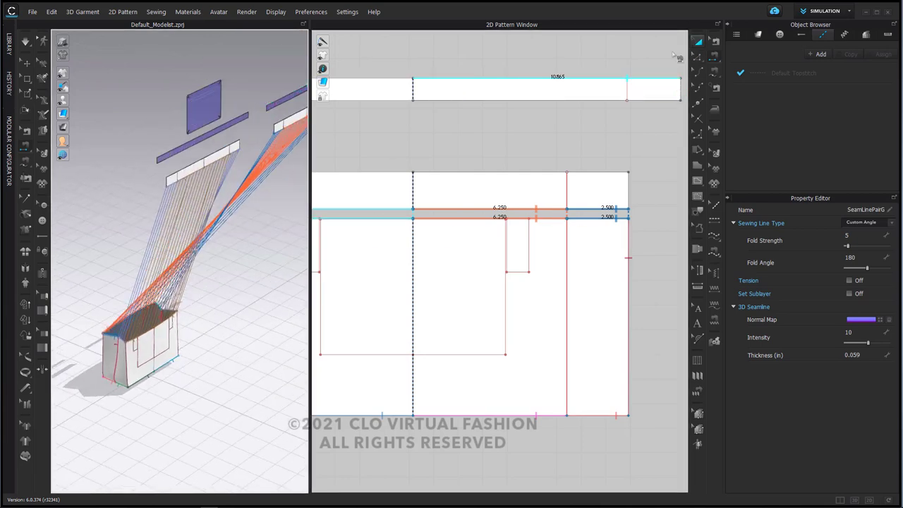
Superimpose both trim patterns onto the top of the bag in 3D with the Superimpose (Side) option
left_click(699, 46)
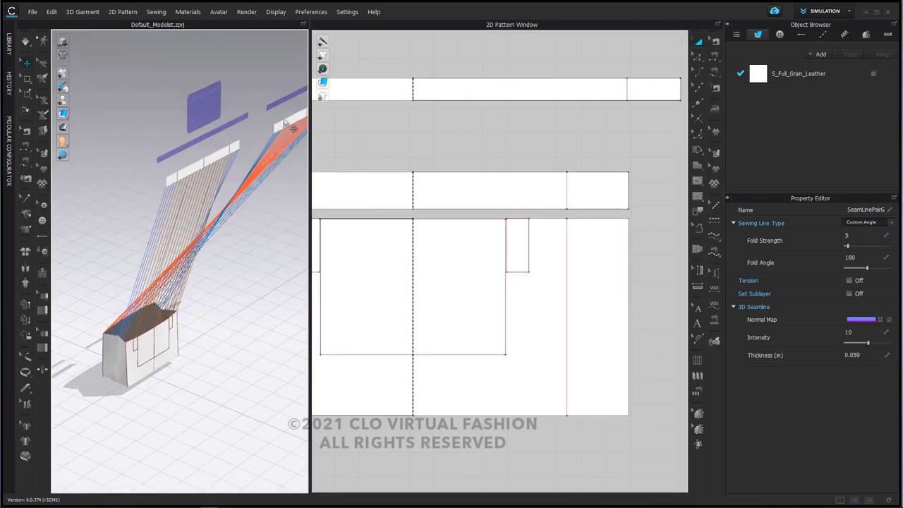
left_click(293, 128)
left_click(190, 178)
right_click(181, 170)
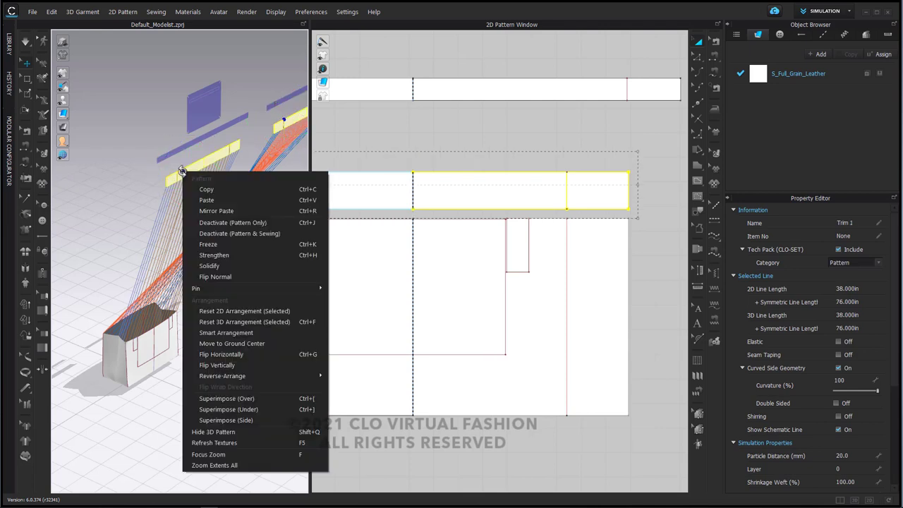
left_click(257, 420)
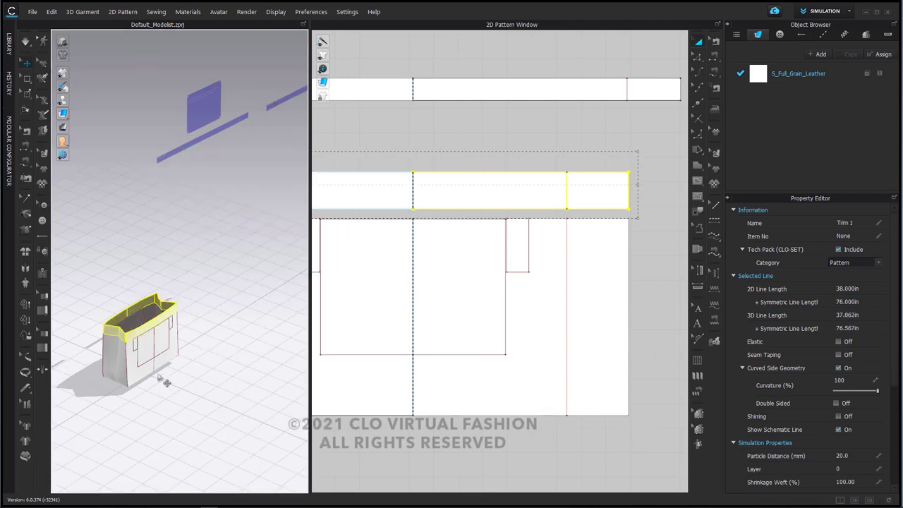
Move one trim pattern slightly outward from the bag in 3D to separate its short ends from the other trim
scroll(166, 382, "up", 8)
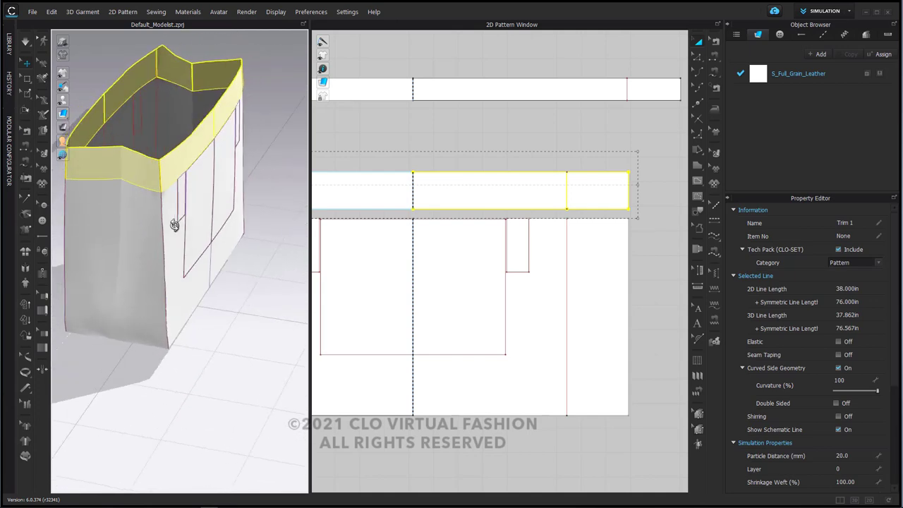
right_click_drag(174, 225, 200, 213)
mouse_move(179, 212)
left_mouse_down()
mouse_move(185, 202)
mouse_move(180, 216)
mouse_move(194, 214)
left_mouse_up()
left_click(238, 218)
scroll(146, 220, "up", 5)
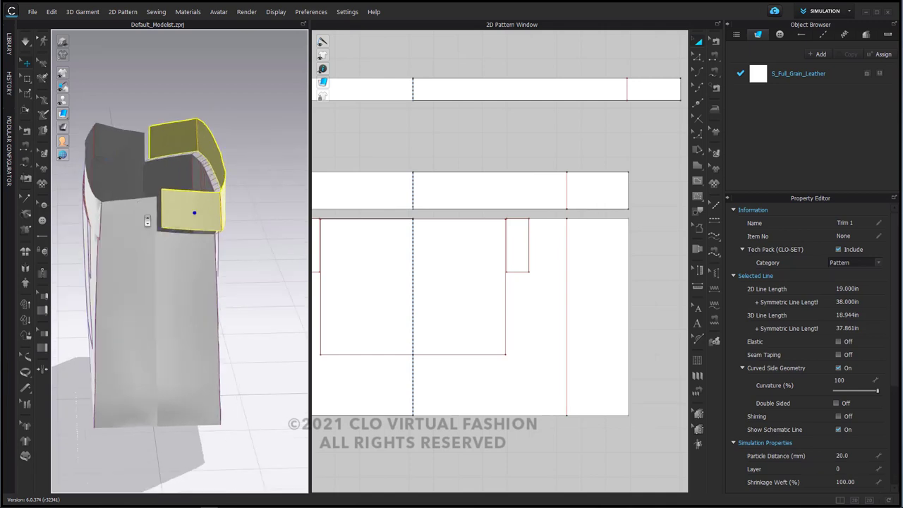
Sew the 1.5 in short ends of the two trim patterns together in 3D
right_click_drag(231, 245, 228, 231)
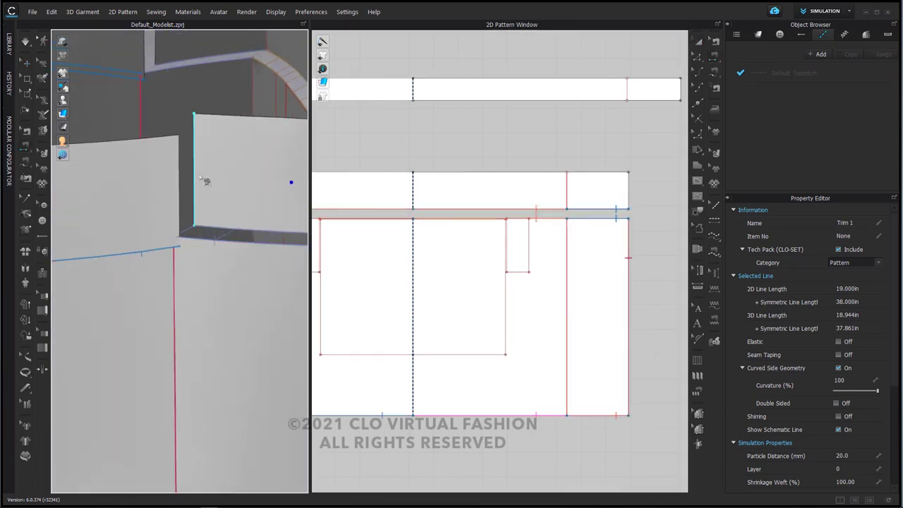
left_click(196, 172)
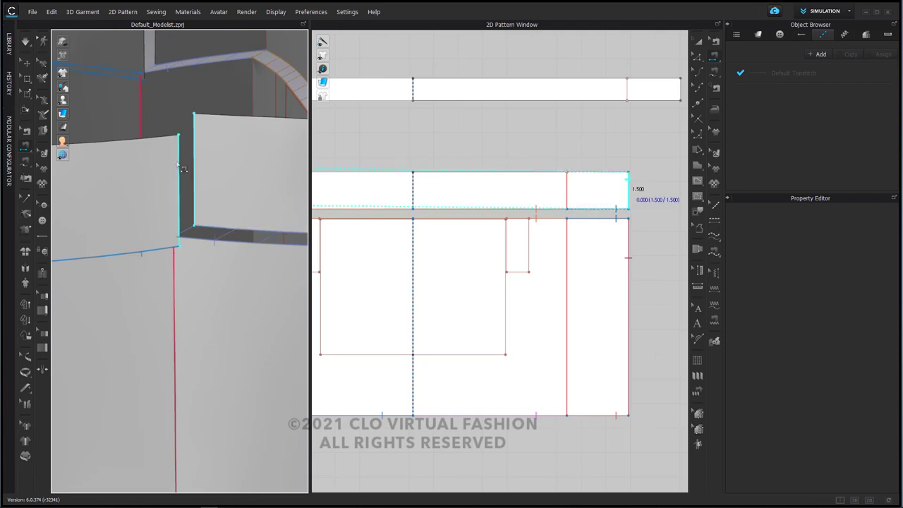
right_click_drag(187, 164, 192, 204)
left_click(188, 199)
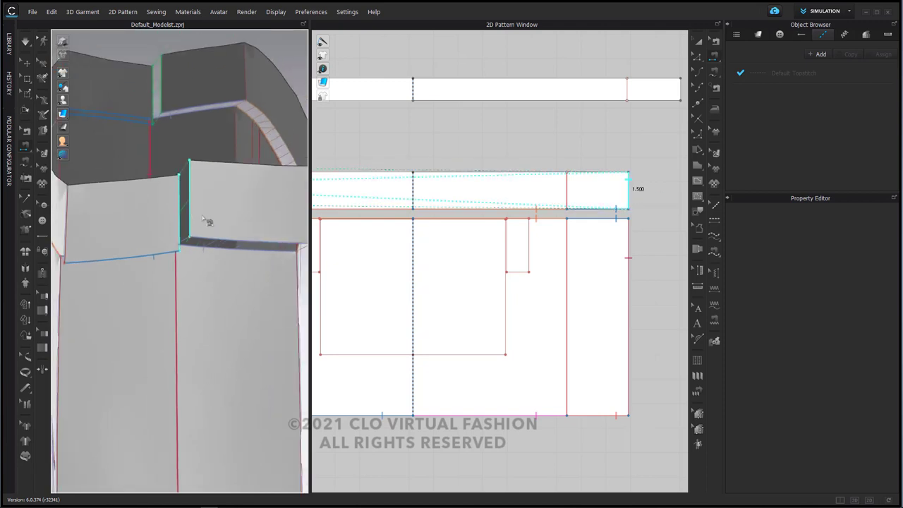
Simulate the bag with the attached trims and inspect the side and corner
key("space")
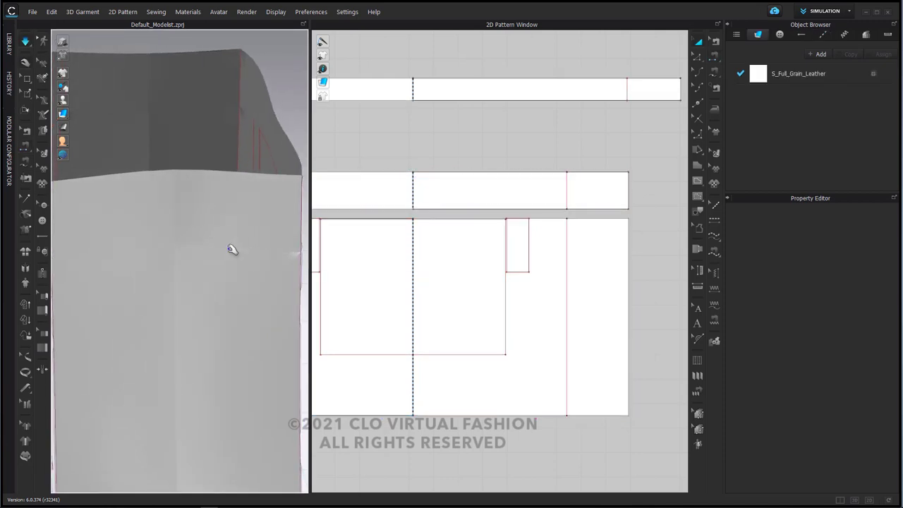
scroll(233, 264, "down", 3)
right_click_drag(285, 241, 243, 230)
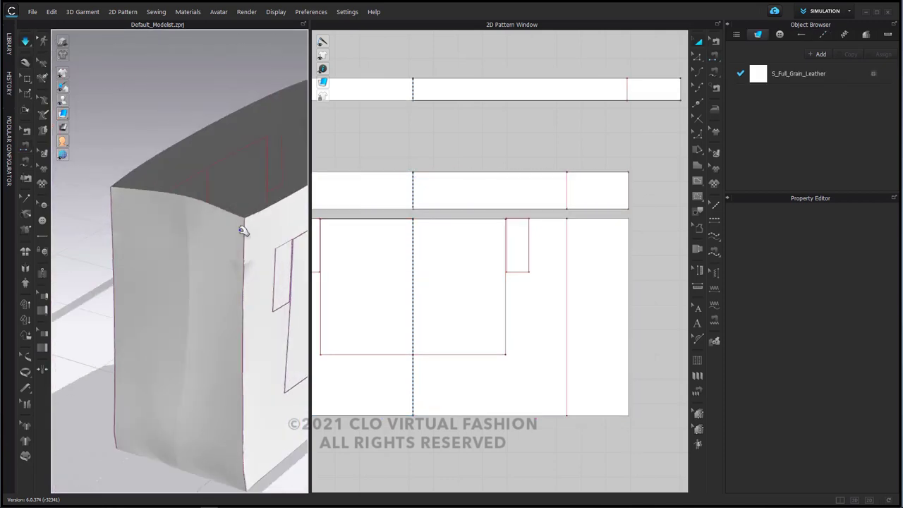
Move the floating strap and pocket patterns together closer to the bag in 3D
scroll(251, 257, "down", 3)
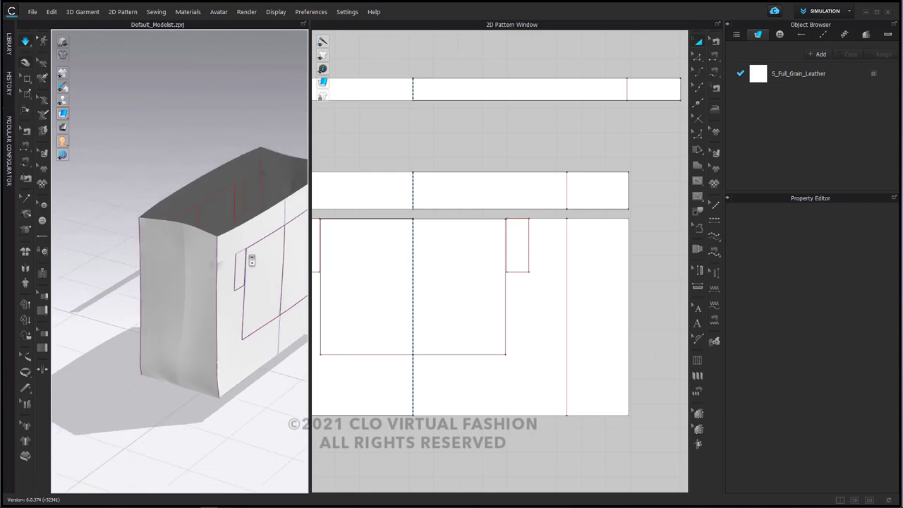
middle_click_drag(252, 258, 214, 278)
scroll(217, 271, "down", 7)
scroll(216, 269, "down", 2)
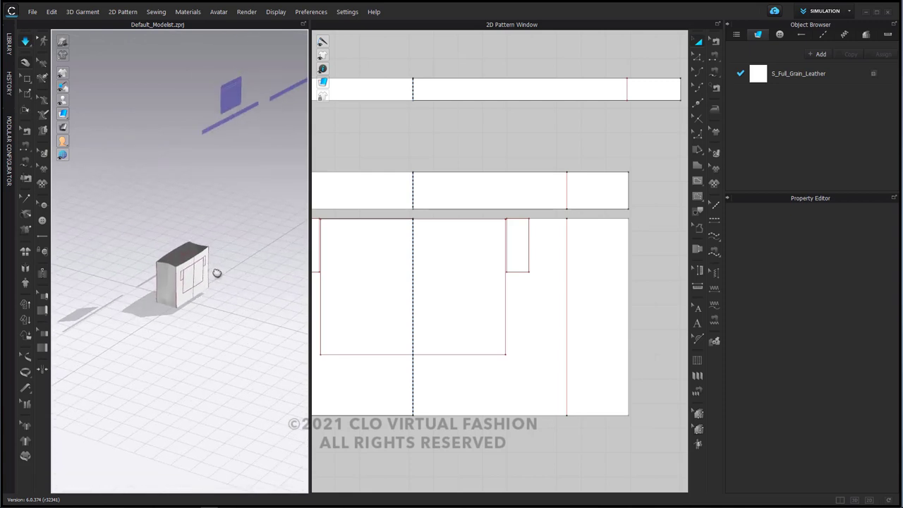
scroll(480, 203, "down", 5)
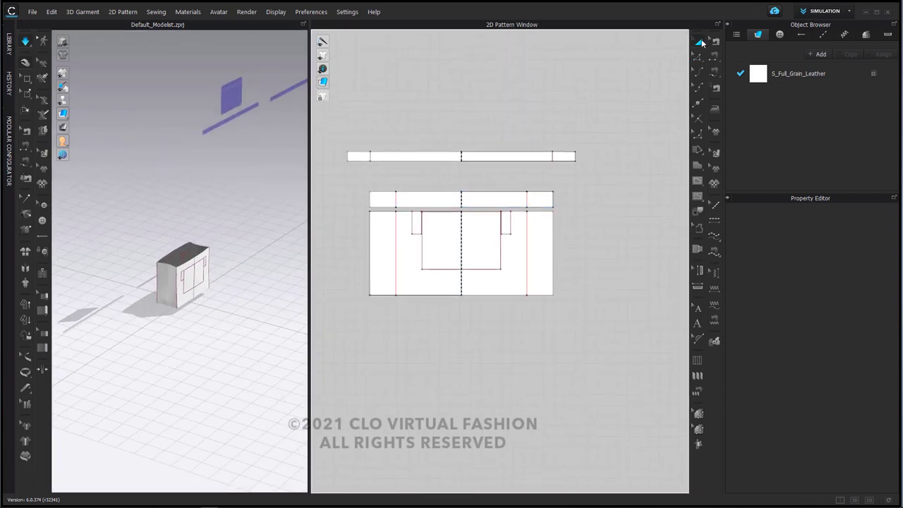
scroll(567, 141, "down", 6)
middle_click_drag(567, 141, 619, 188)
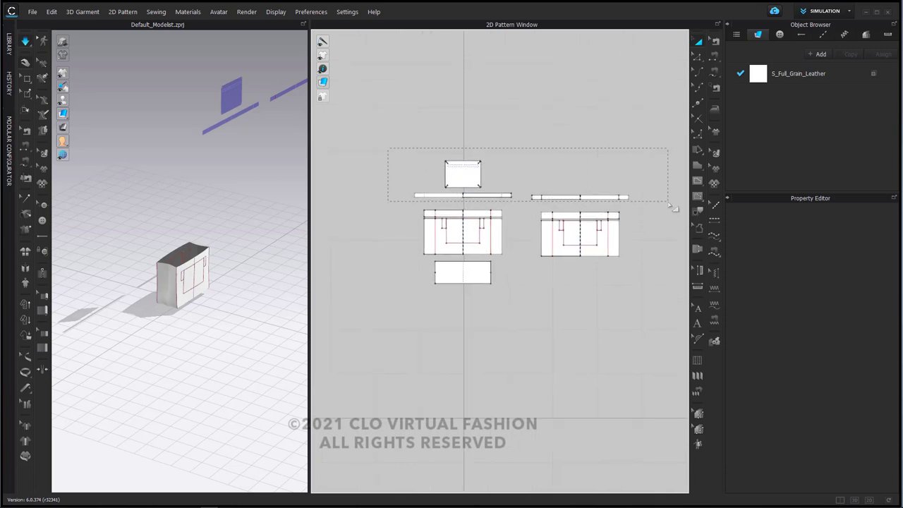
left_click_drag(670, 205, 670, 205)
key("n")
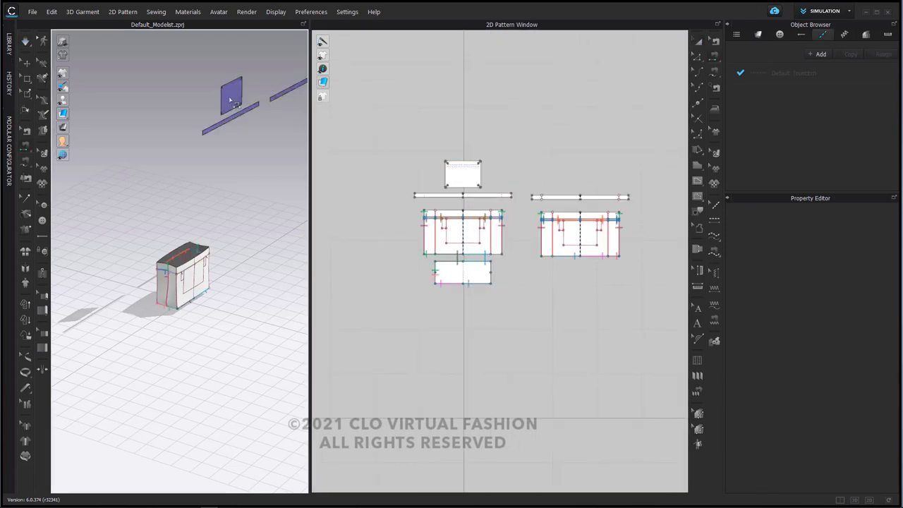
key("a")
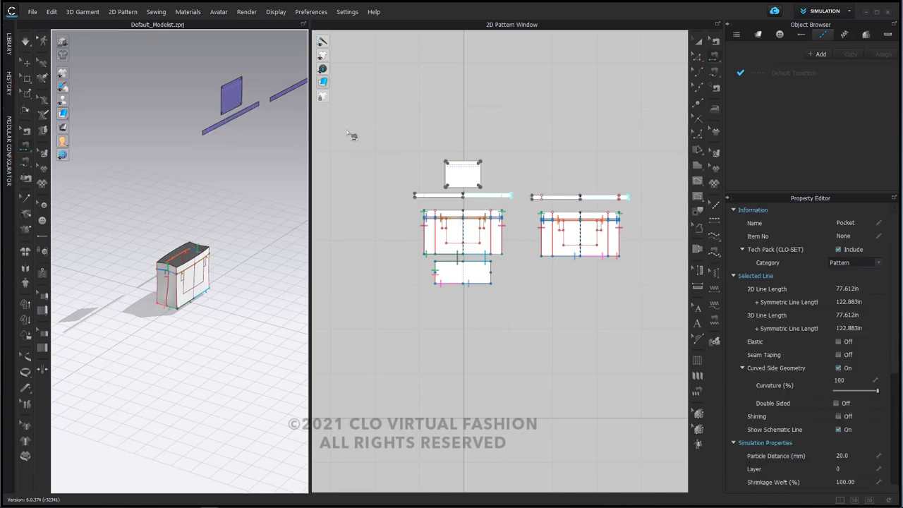
left_click_drag(230, 103, 158, 193)
left_click(464, 344)
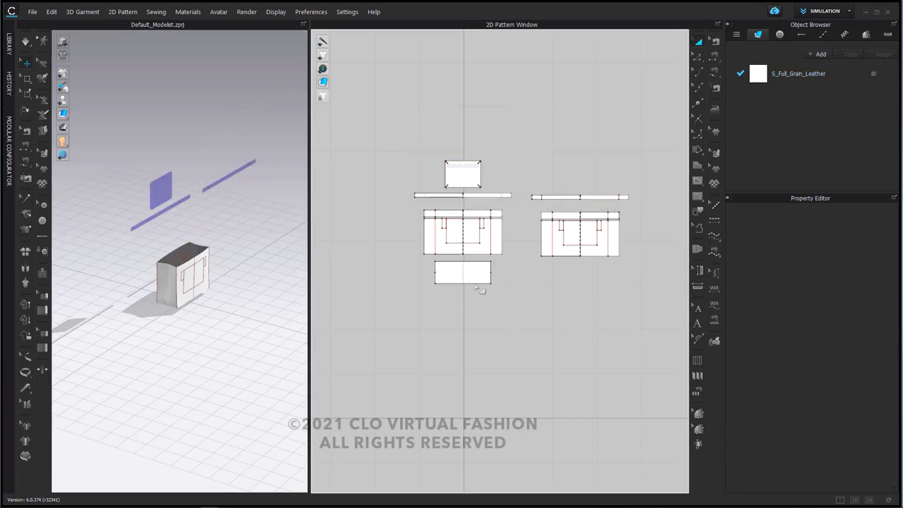
Select both strap patterns, Strap 1 and Strap 2, and activate them
left_click(493, 195)
left_click(610, 197, "shift")
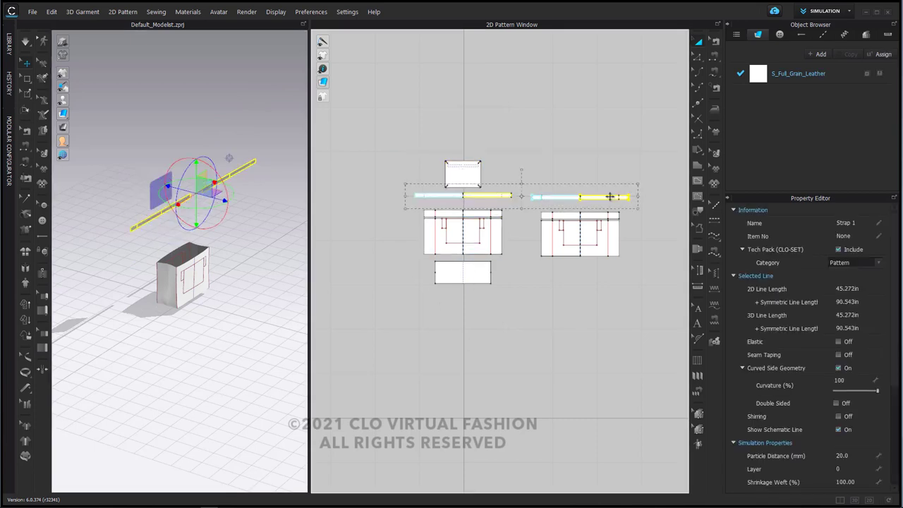
right_click(610, 197)
left_click(664, 266)
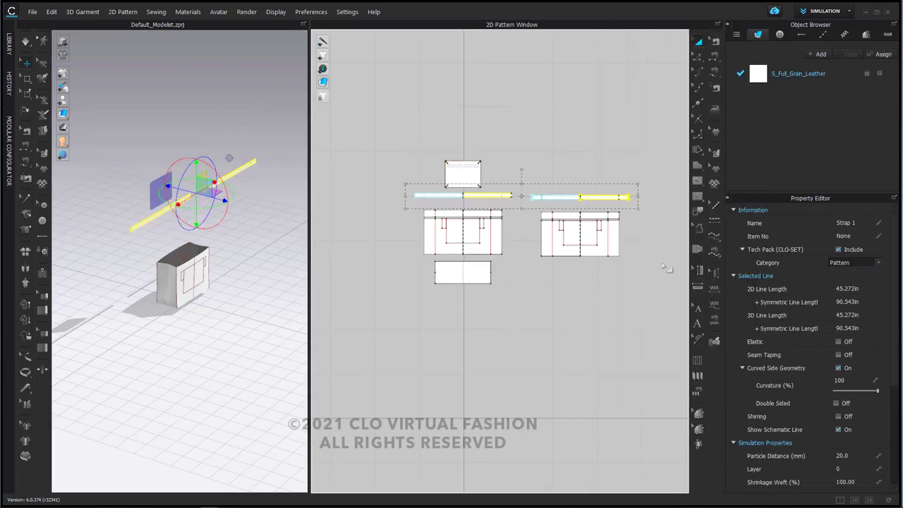
Show the arrangement points, place Strap 2 on the Top_Straps_2 point above the bag, and move it outward past the bag's front
right_click_drag(189, 245, 217, 283)
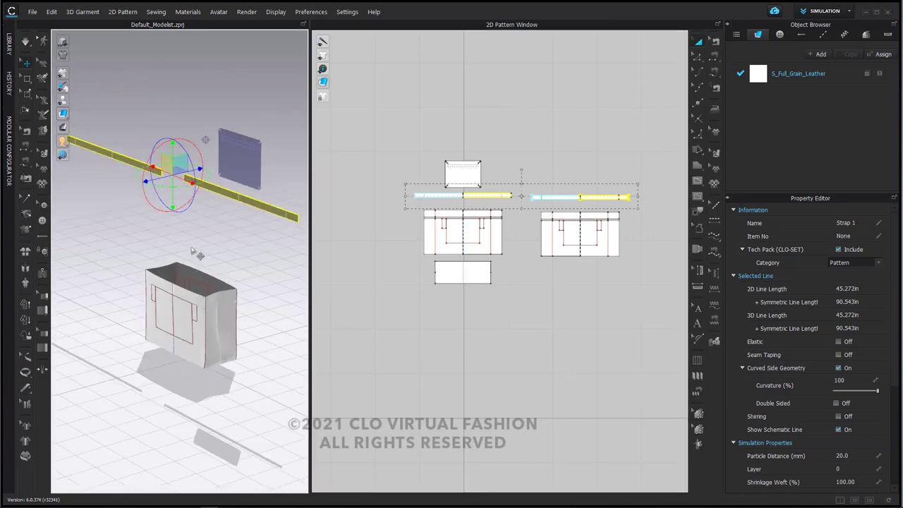
key("shift+f")
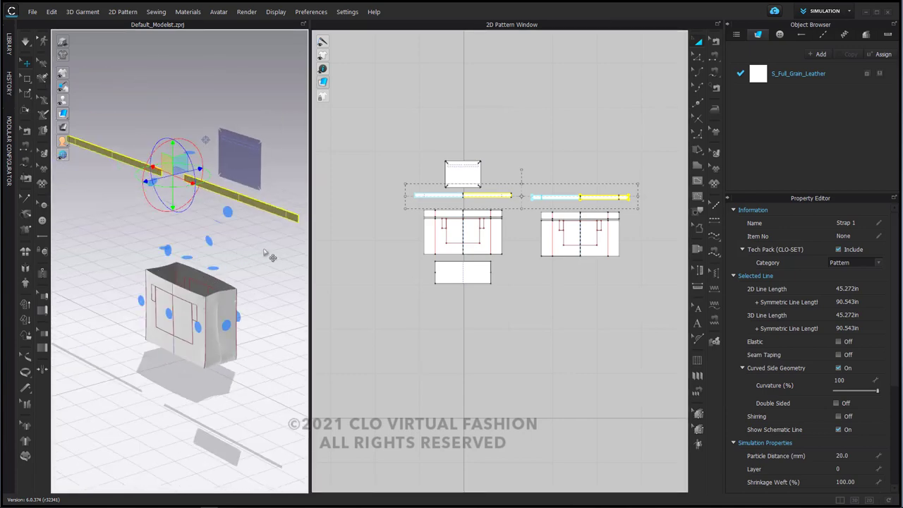
left_click(359, 263)
right_click_drag(250, 281, 210, 293)
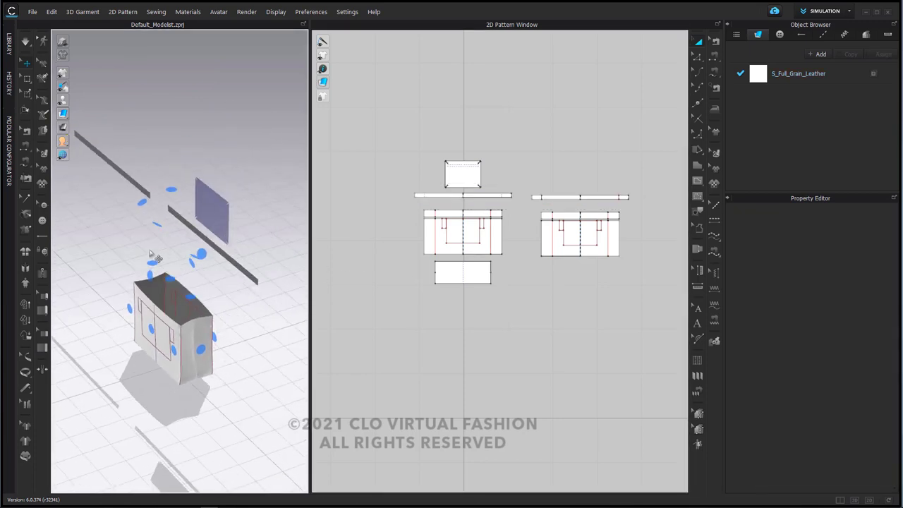
left_click(147, 195)
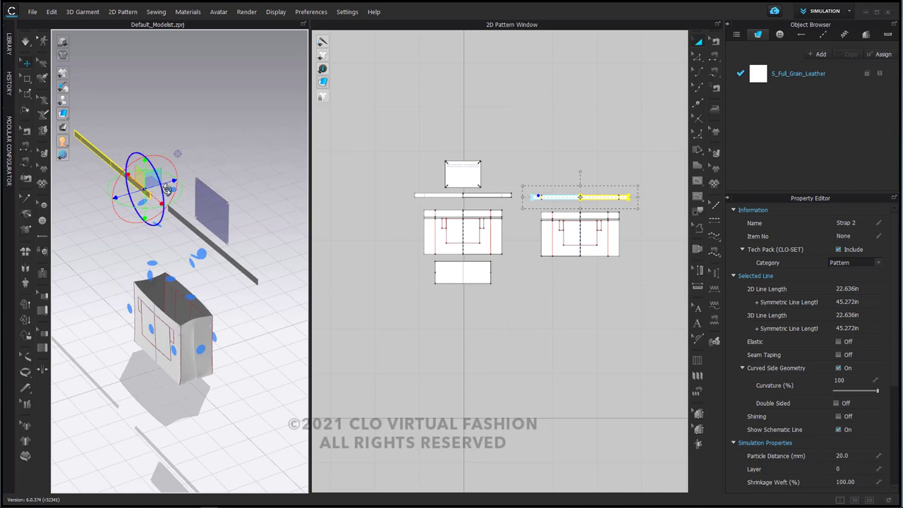
left_click(173, 189)
right_click_drag(182, 198, 175, 248)
left_click(176, 251)
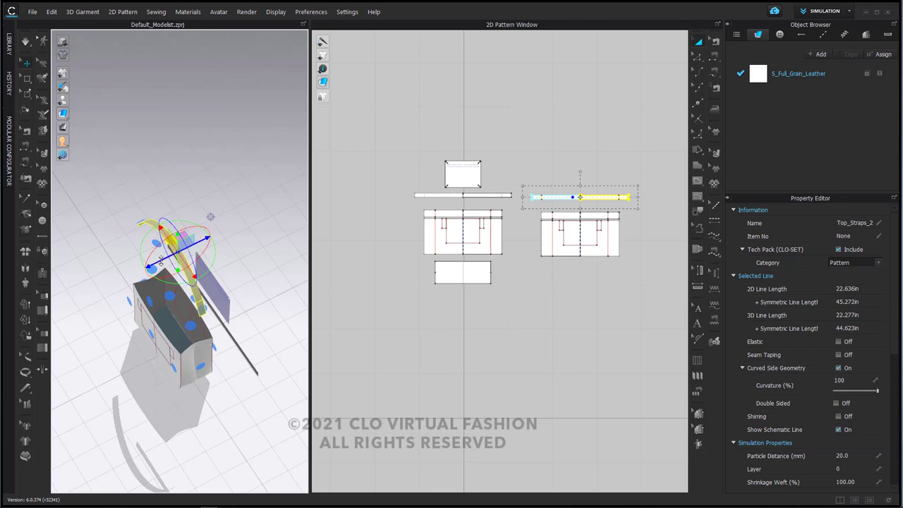
left_click_drag(158, 262, 99, 290)
left_click(380, 328)
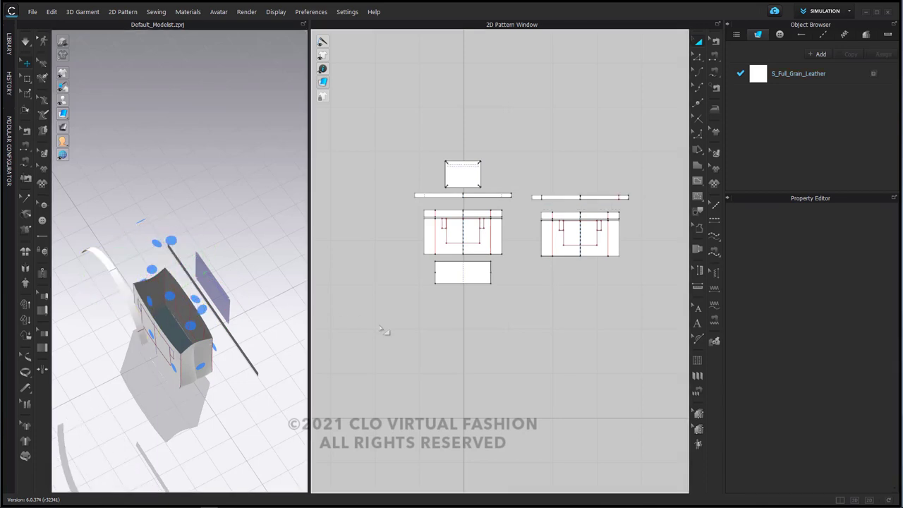
Place Strap 1 on an arrangement point above the back of the bag and hide the arrangement points
left_click(242, 352)
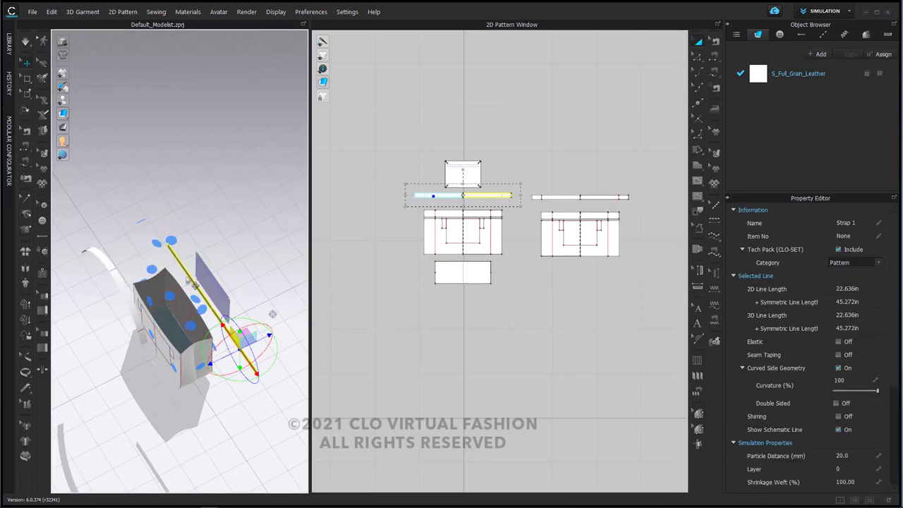
left_click(174, 244)
left_click_drag(183, 252, 187, 256)
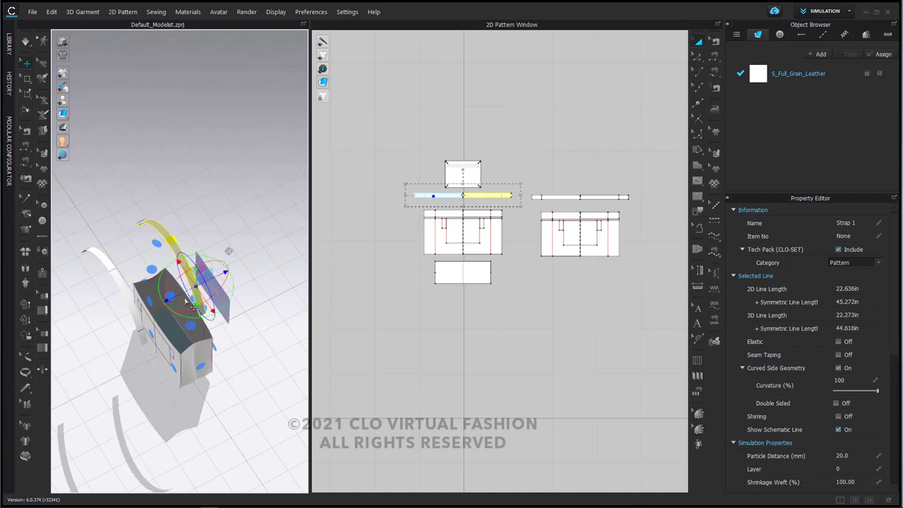
left_click(338, 253)
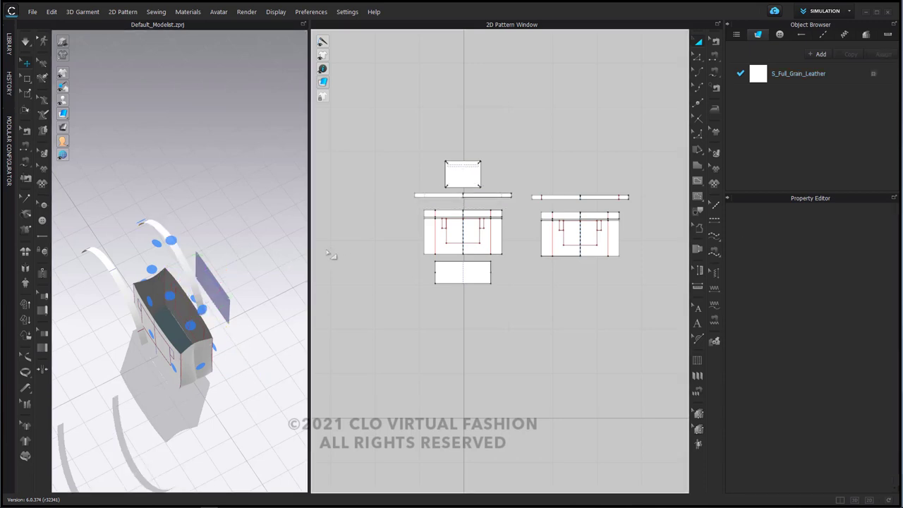
key("shift+f")
Select both curved straps and examine their placement around the bag from the side, front and corner
left_click(188, 258)
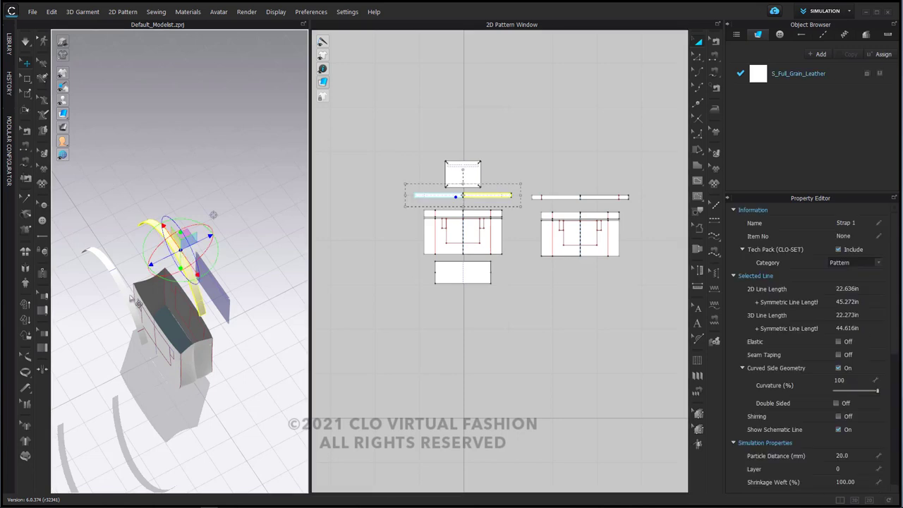
left_click(128, 293, "shift")
right_click_drag(190, 316, 157, 267)
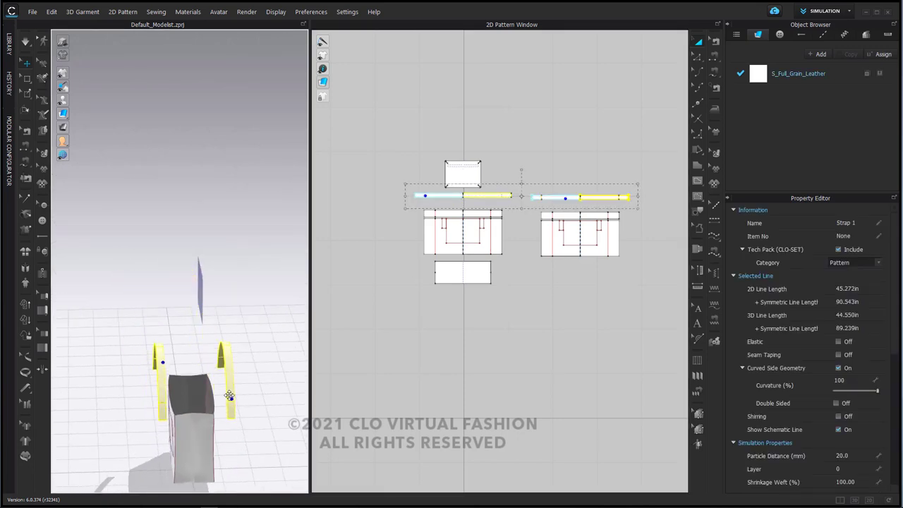
mouse_move(228, 403)
right_mouse_down()
mouse_move(297, 395)
mouse_move(218, 394)
right_mouse_up()
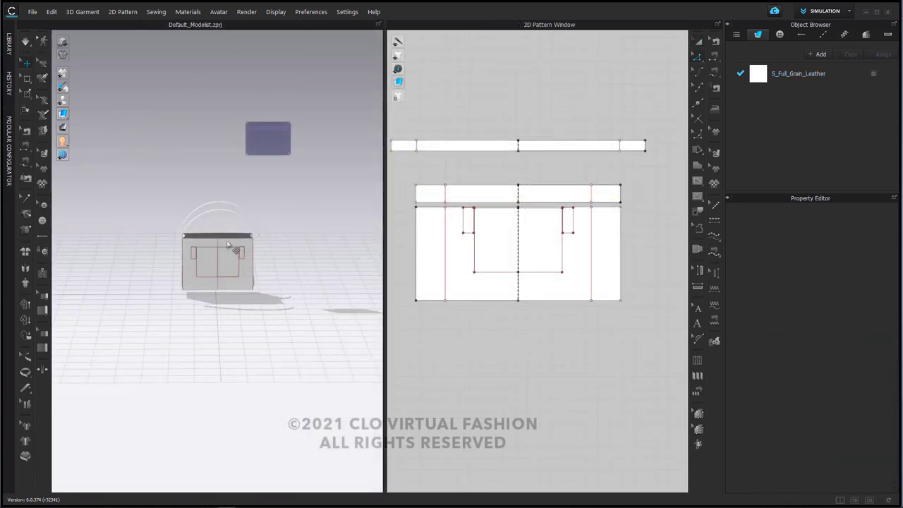
scroll(229, 245, "down", 3)
scroll(233, 249, "up", 8)
right_click_drag(290, 258, 259, 263)
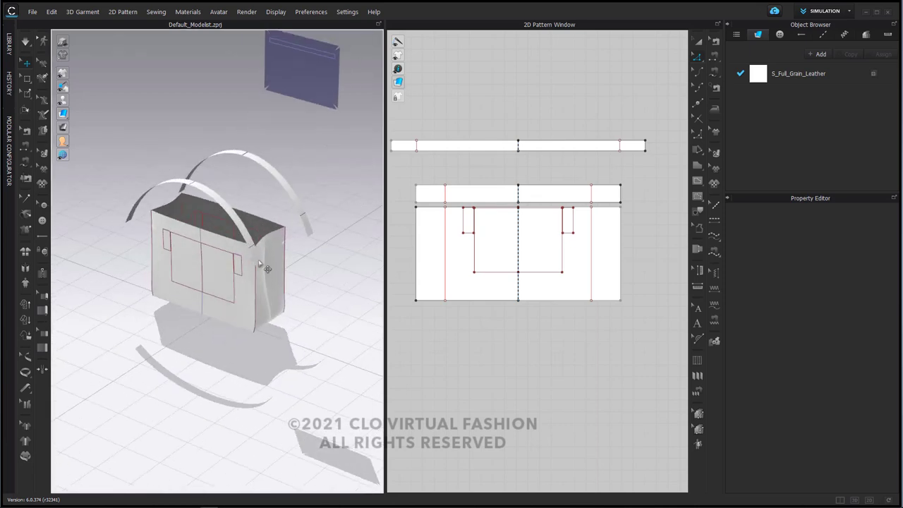
scroll(261, 263, "up", 4)
middle_click_drag(270, 259, 241, 267)
scroll(239, 270, "down", 2)
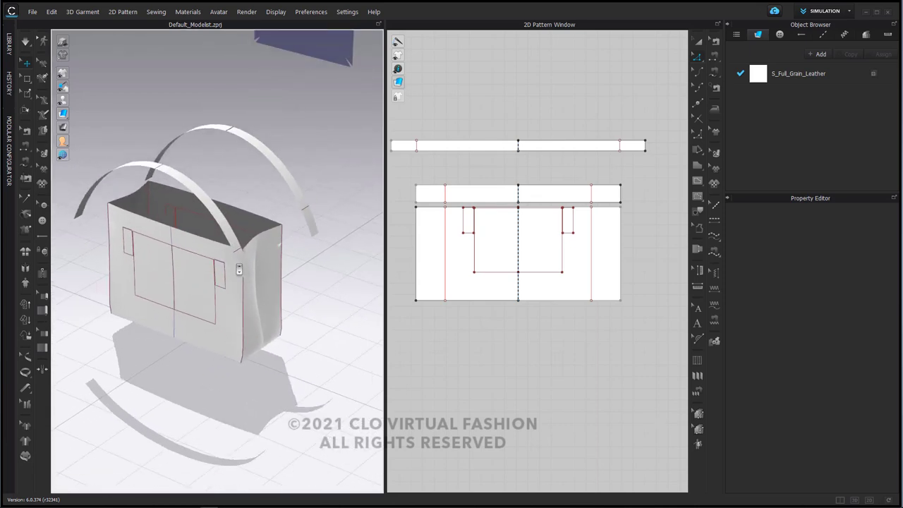
right_click_drag(239, 269, 282, 282)
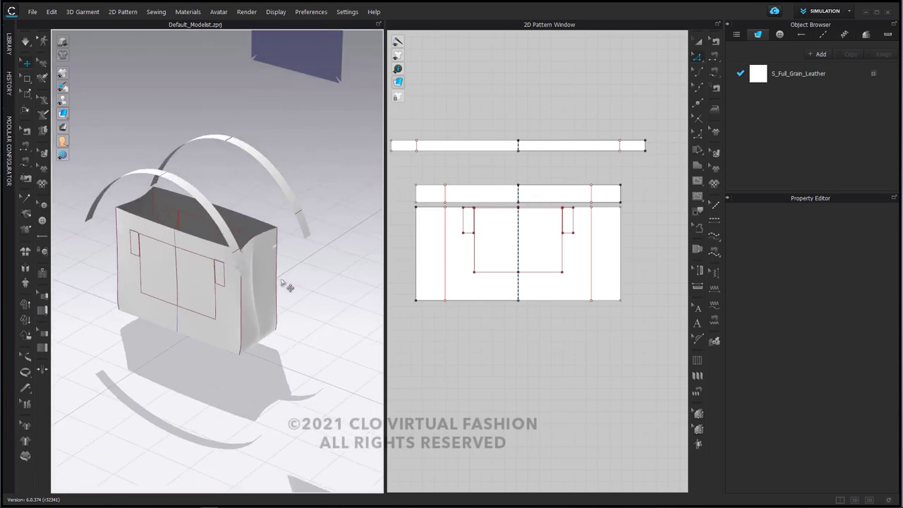
Select Strap 2 and the Side 2 panel in 3D to identify their 2D patterns and examine the strap placement lines
left_click(241, 268)
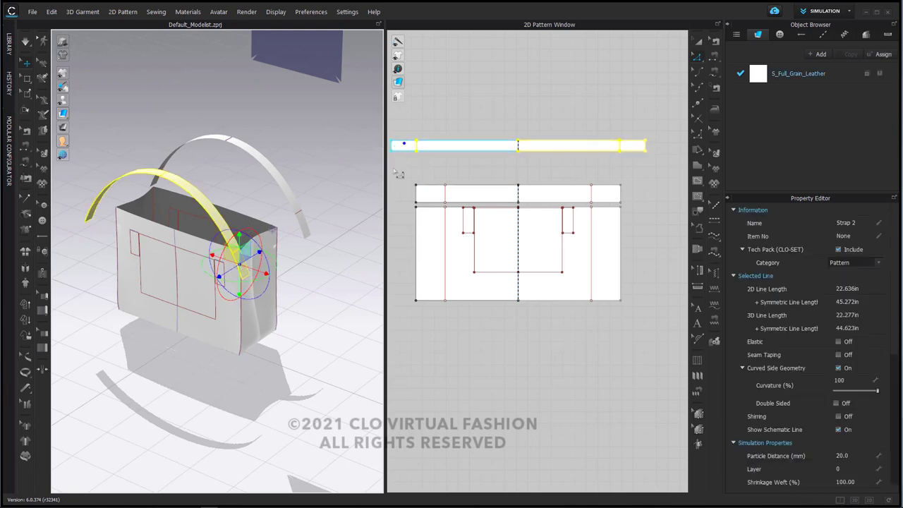
scroll(413, 149, "up", 5)
middle_click_drag(268, 254, 288, 213)
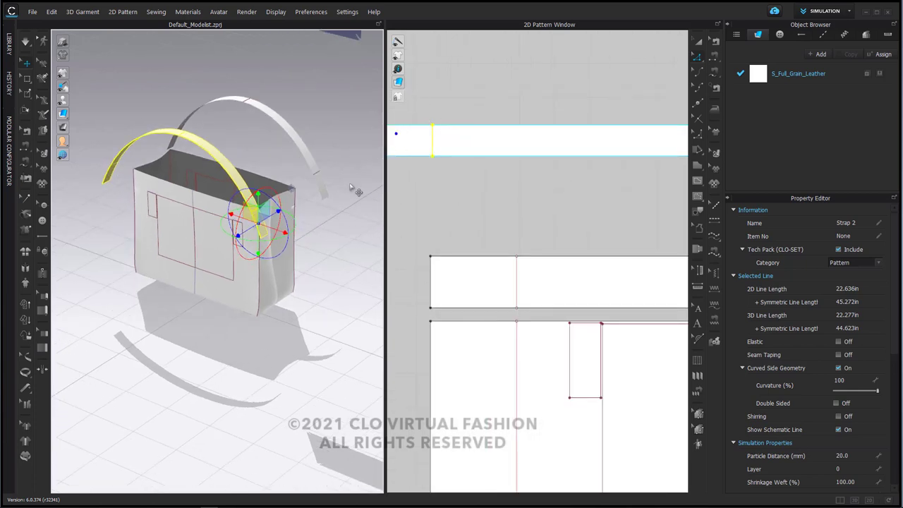
left_click(414, 227)
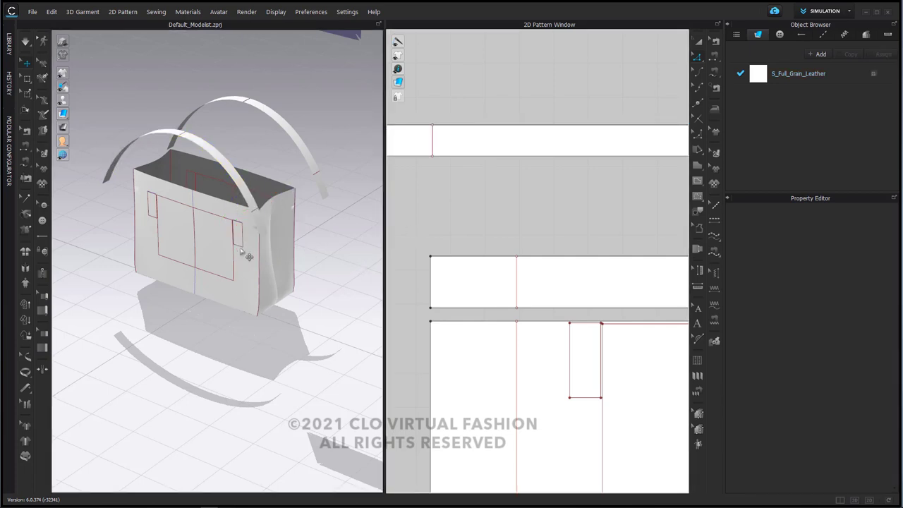
left_click(241, 252)
scroll(499, 281, "down", 4)
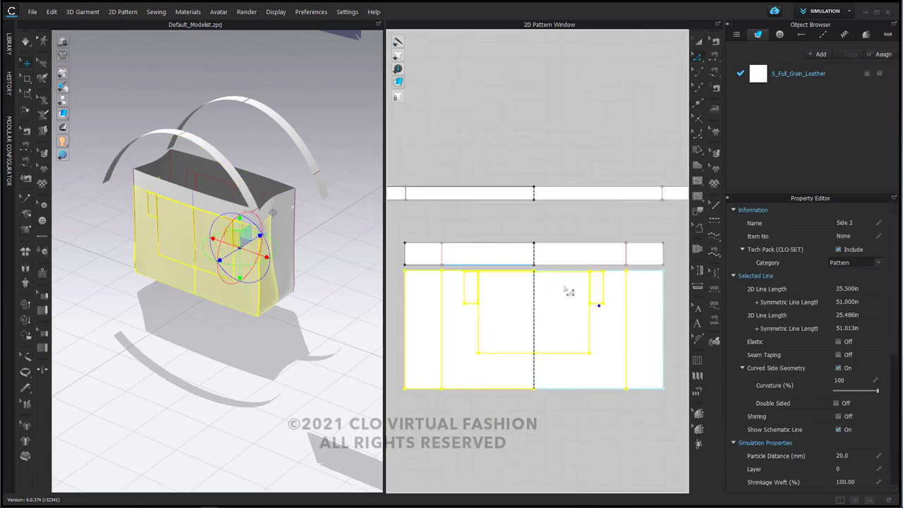
mouse_move(610, 314)
middle_mouse_down()
mouse_move(606, 305)
mouse_move(622, 308)
middle_mouse_up()
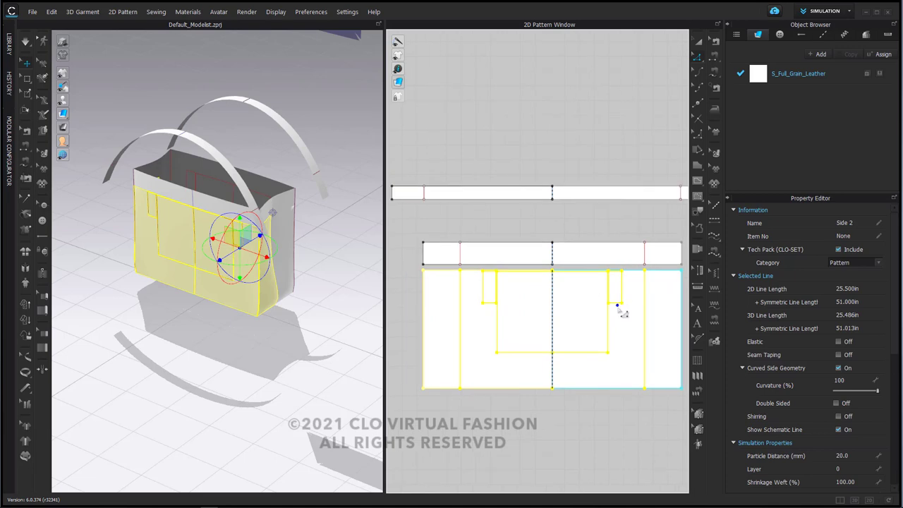
scroll(272, 270, "up", 2)
scroll(271, 270, "up", 5)
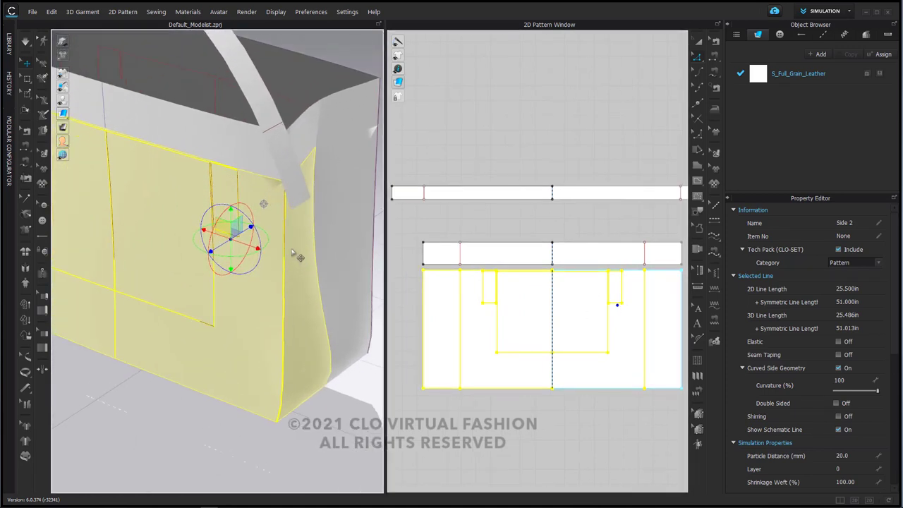
left_click(487, 138)
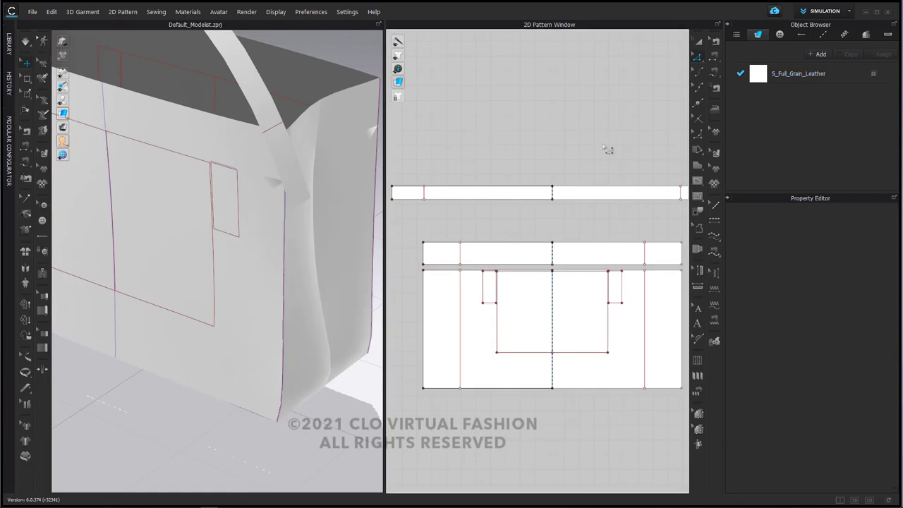
Sew Strap 2's short end and internal line to the bottom and top edges of the strap placement rectangle on Side 2
left_click(715, 59)
left_click(393, 192)
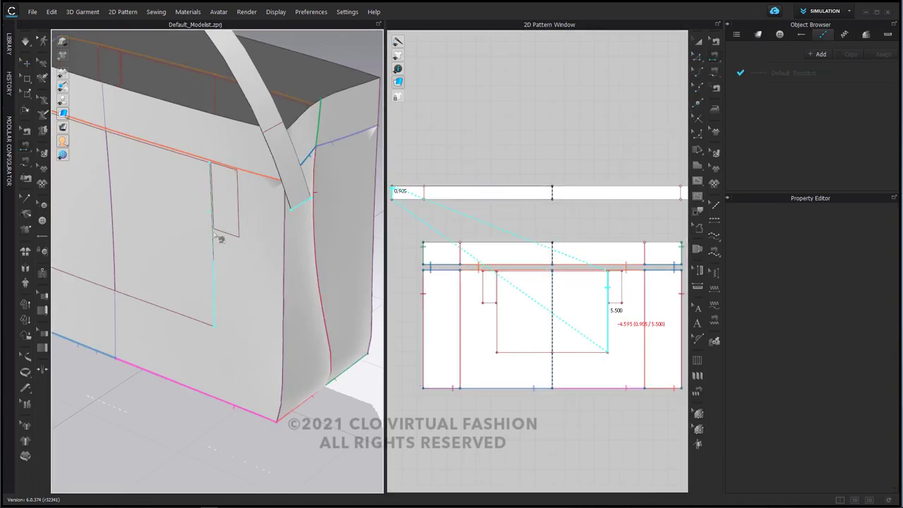
left_click(230, 237)
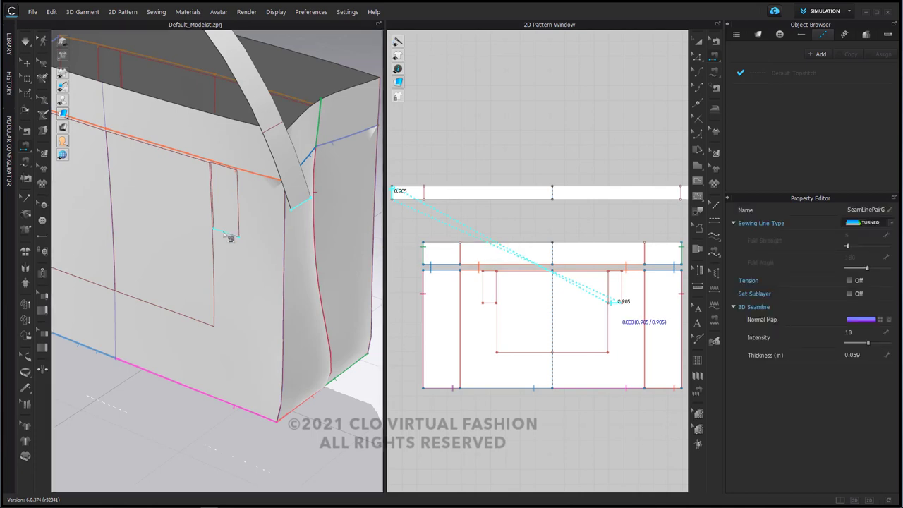
left_click(277, 130)
left_click(226, 174)
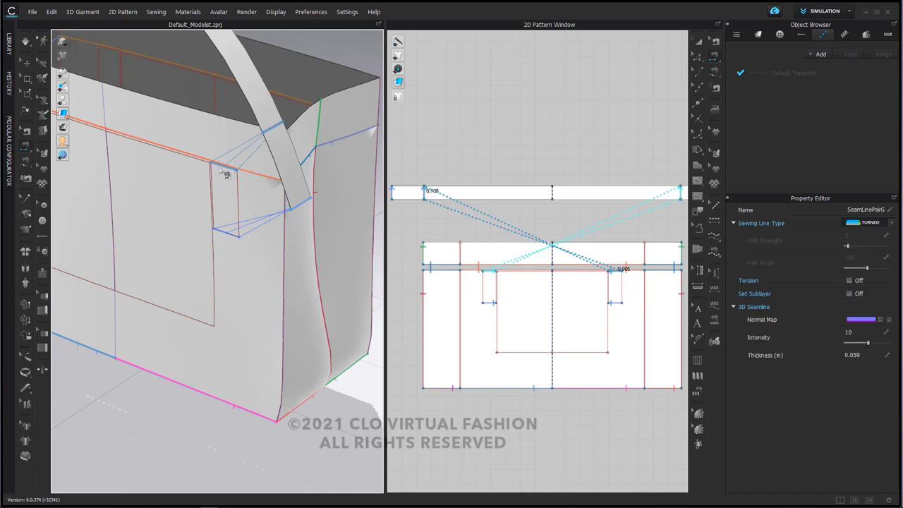
right_click_drag(226, 175, 317, 197)
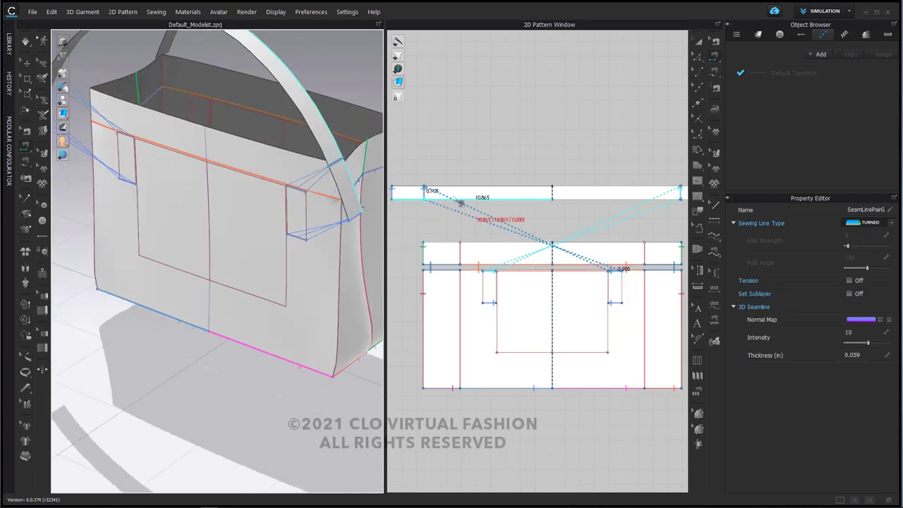
Sew the opposite strap's short end and internal line to the bottom and top edges of its placement rectangle on the 3D bag panel
right_click_drag(256, 232, 129, 196)
right_click_drag(170, 239, 286, 288)
left_click(275, 278)
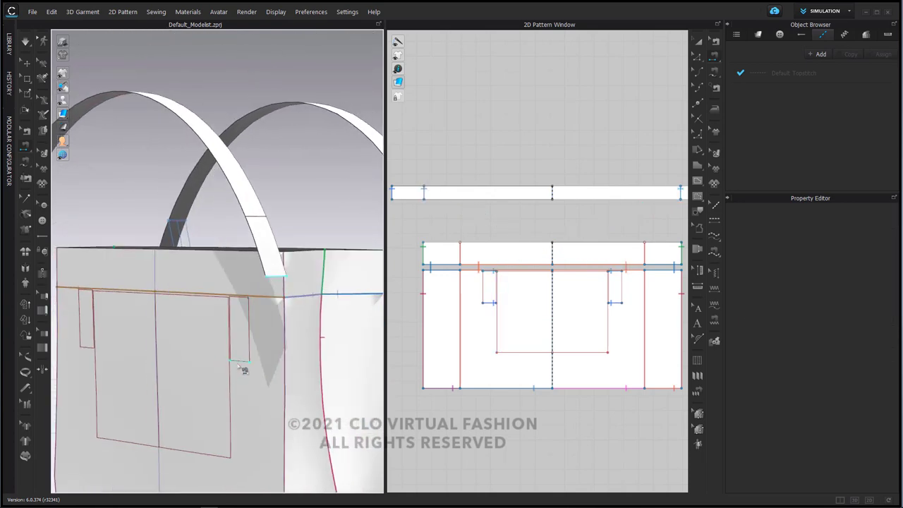
left_click(239, 363)
left_click(259, 218)
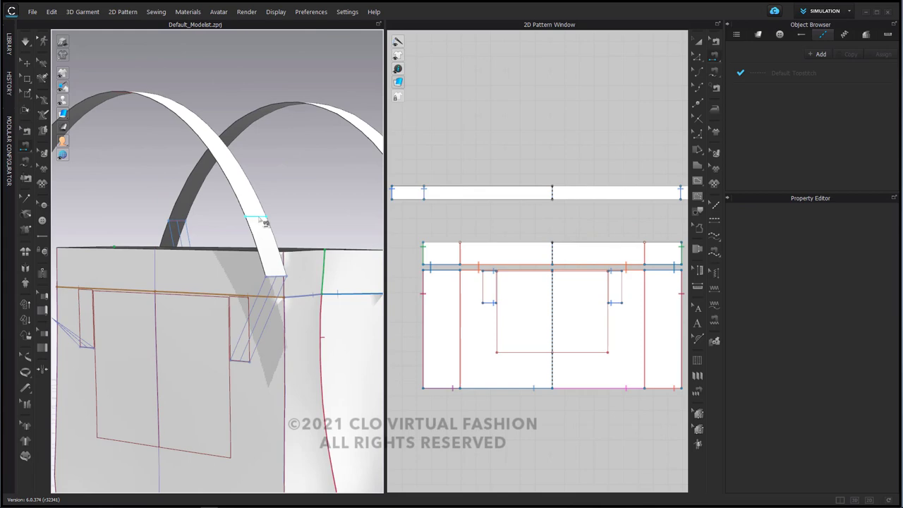
left_click(243, 303)
Check the new strap seams, simulate to pull the straps onto the bag, and inspect their attachment
right_click_drag(243, 303, 242, 262)
right_click_drag(253, 223, 284, 268)
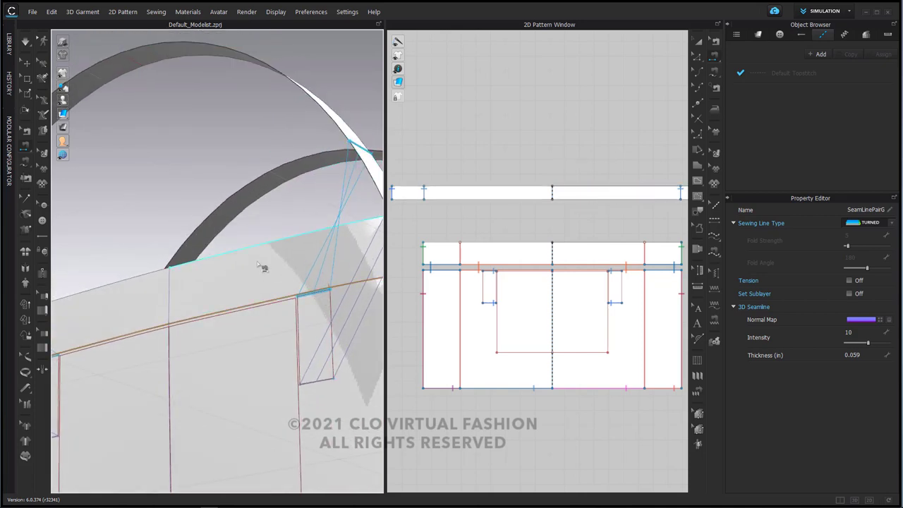
right_click_drag(310, 297, 340, 260)
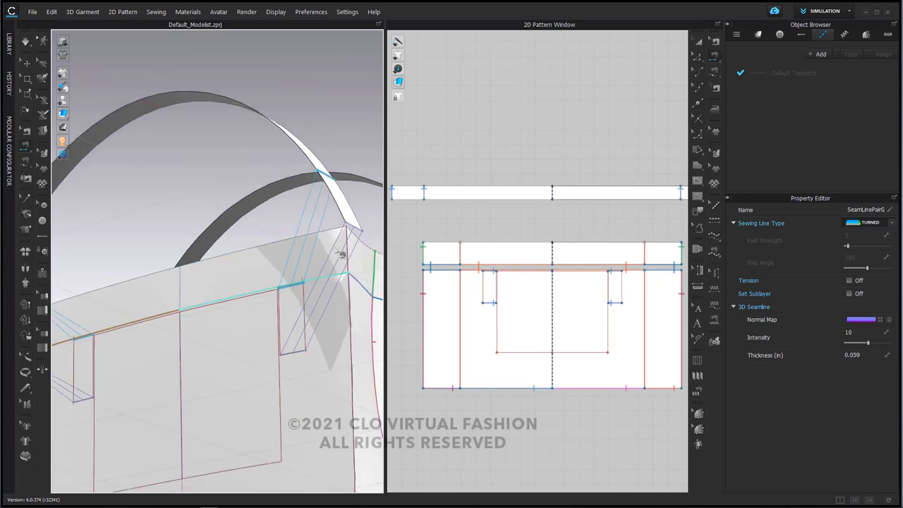
right_click_drag(275, 245, 194, 234)
key("space")
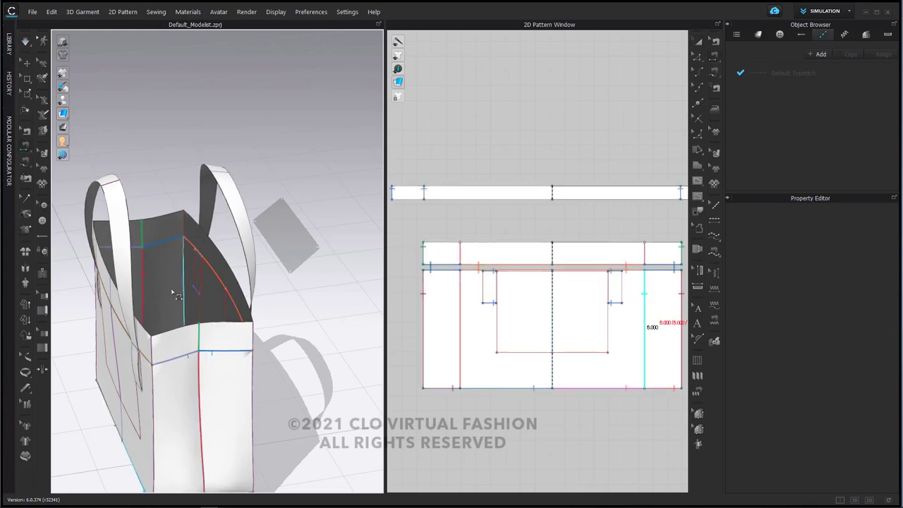
right_click_drag(175, 288, 253, 261)
scroll(311, 264, "up", 5)
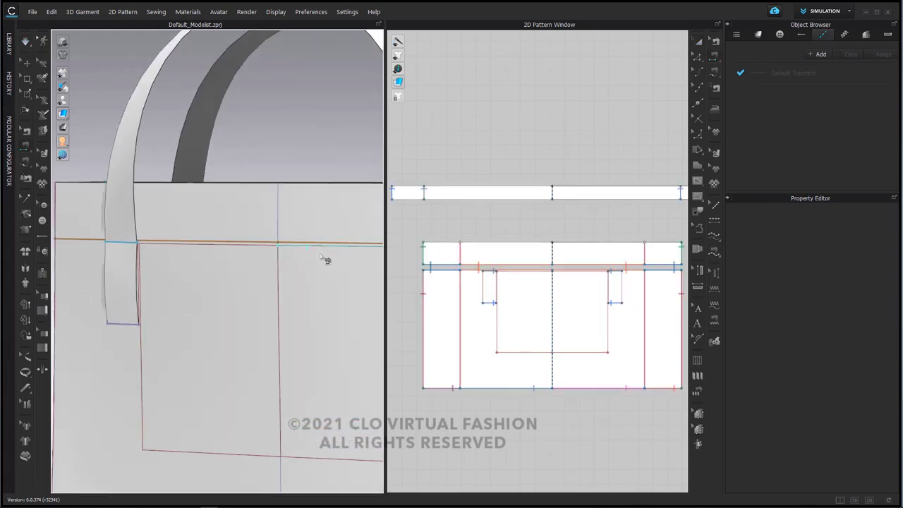
scroll(327, 259, "down", 8)
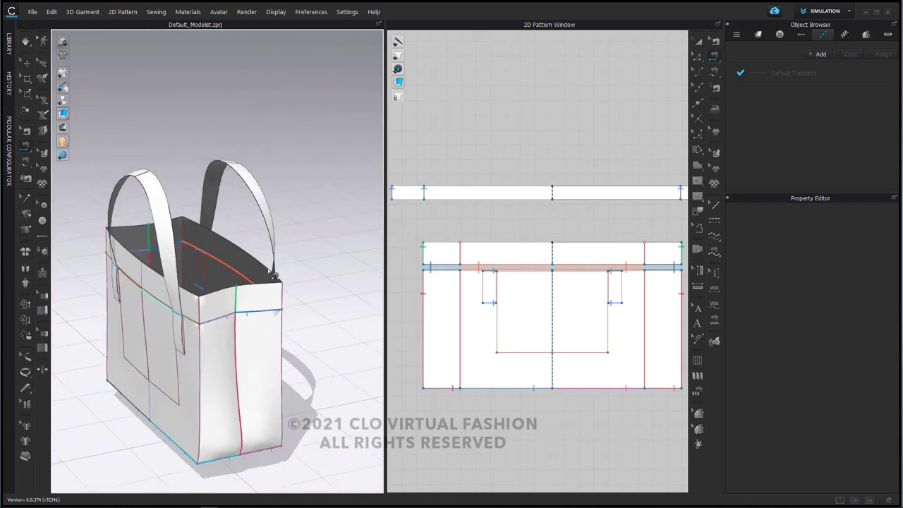
scroll(287, 261, "down", 2)
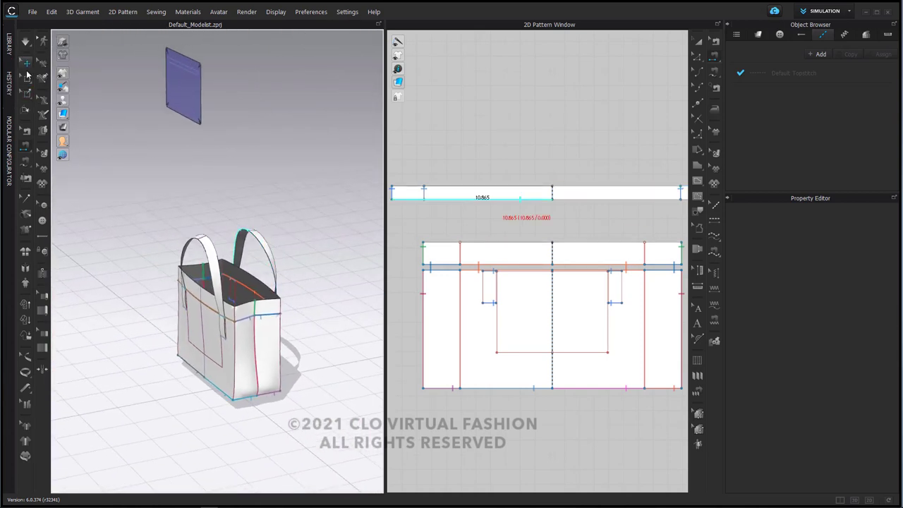
Activate the deactivated Pocket pattern floating above the bag
left_click(26, 62)
left_click(188, 94)
right_click(187, 92)
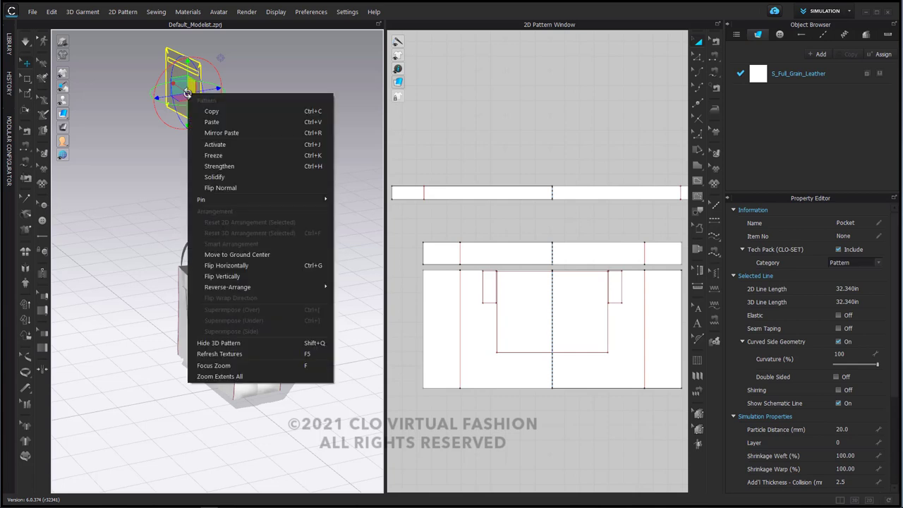
left_click(216, 146)
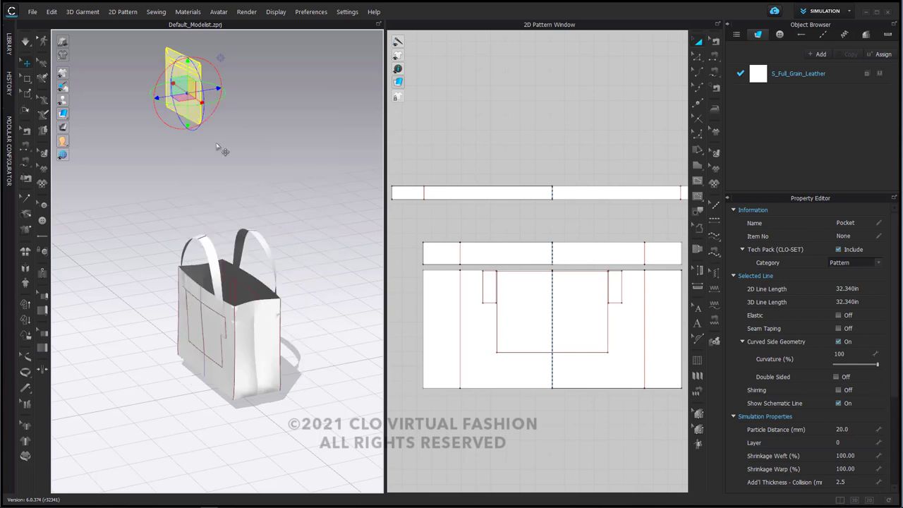
Hide the near-side strap, Trim 1 and side panel in 3D to expose the bag's interior
right_click_drag(289, 301, 279, 286)
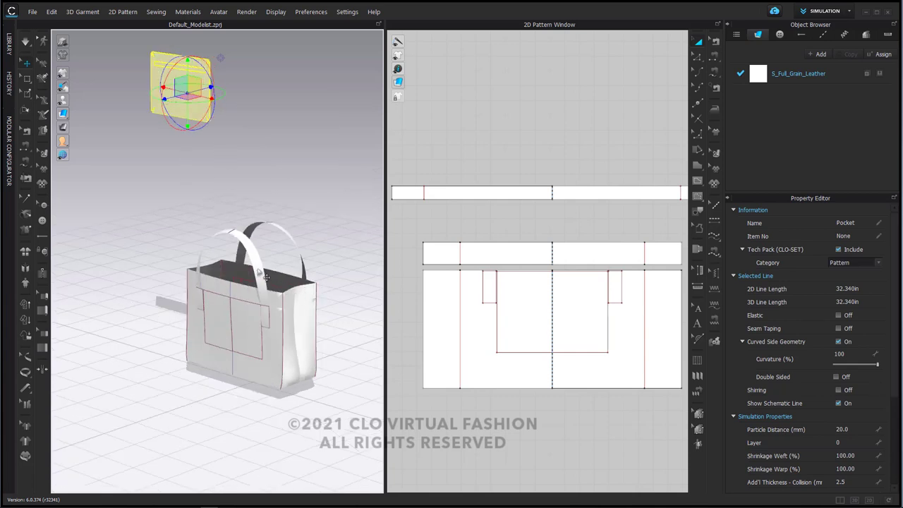
left_click(266, 276)
left_click(215, 321)
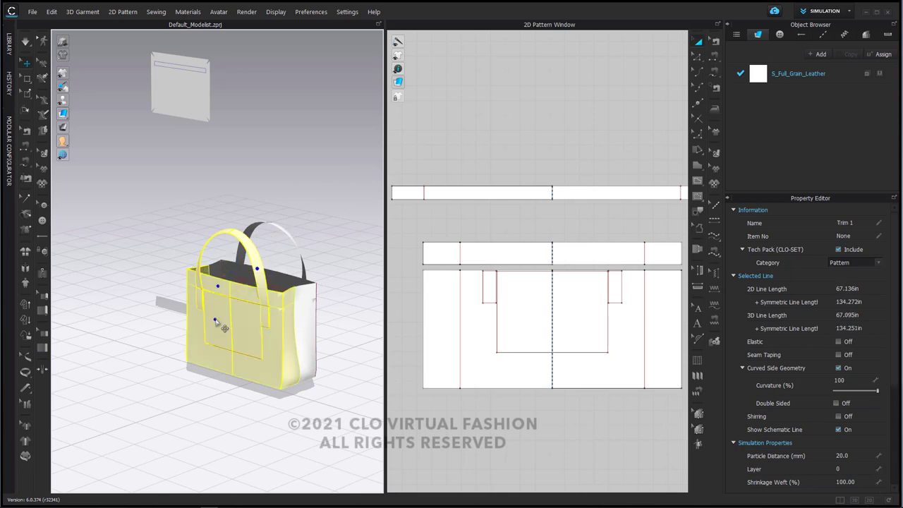
right_click(215, 321)
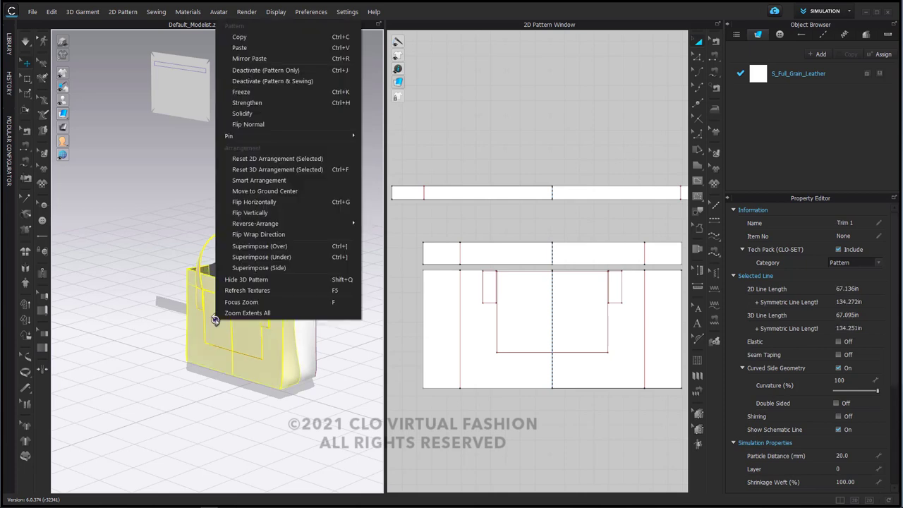
left_click(265, 282)
Move the Pocket pattern inside the bag and position it in front of the inner face of Side 2
left_click_drag(198, 99, 267, 320)
left_click(270, 277)
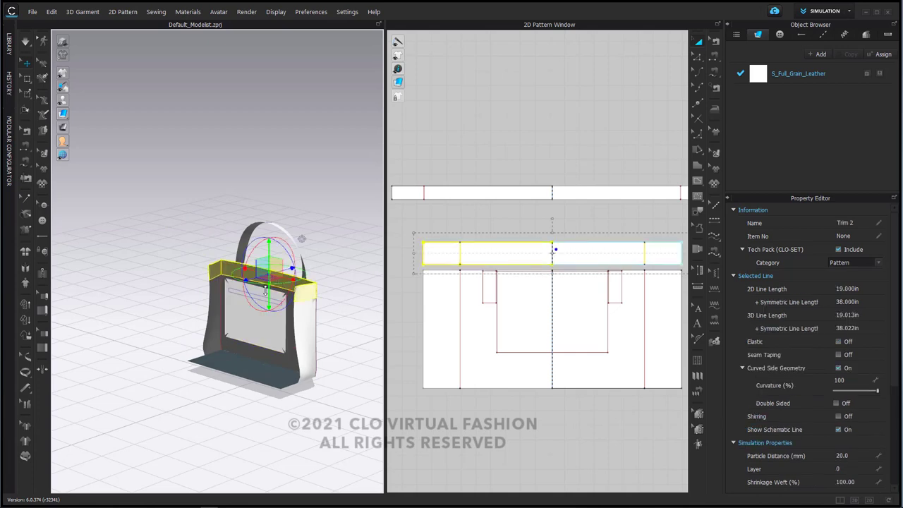
scroll(266, 290, "up", 10)
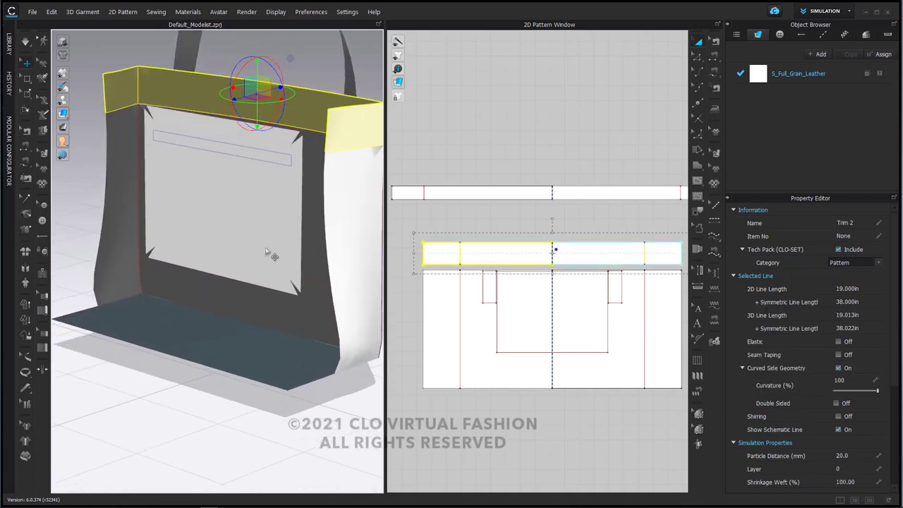
right_click_drag(261, 256, 302, 263)
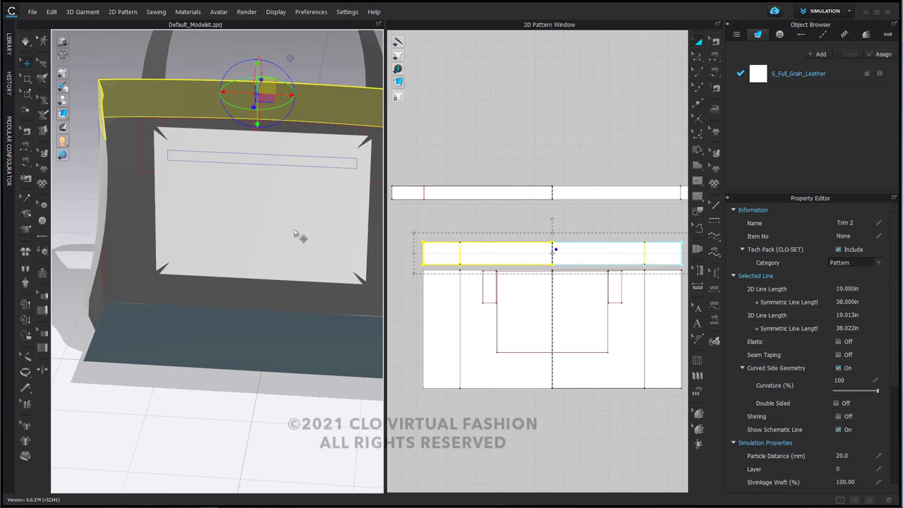
left_click_drag(297, 235, 272, 230)
Move the Pocket's 2D pattern directly below the Side 2 panel
scroll(439, 204, "down", 5)
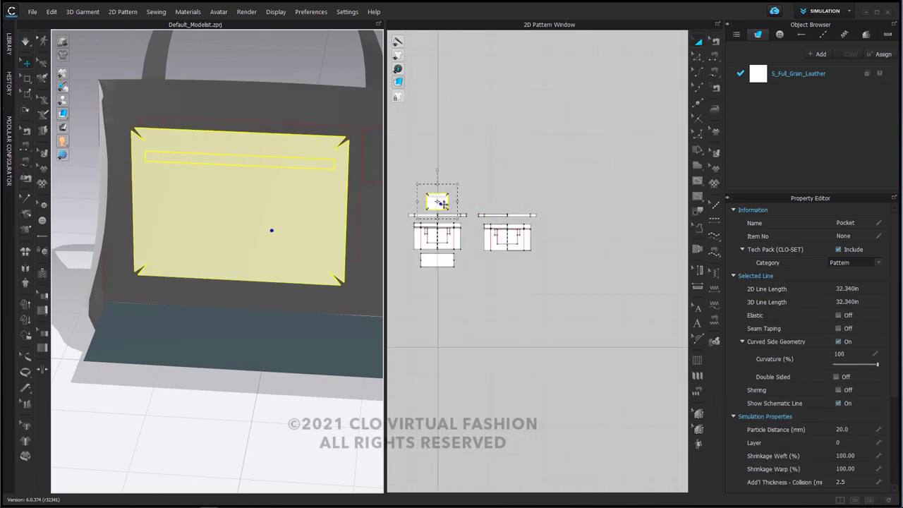
left_click_drag(439, 202, 510, 264)
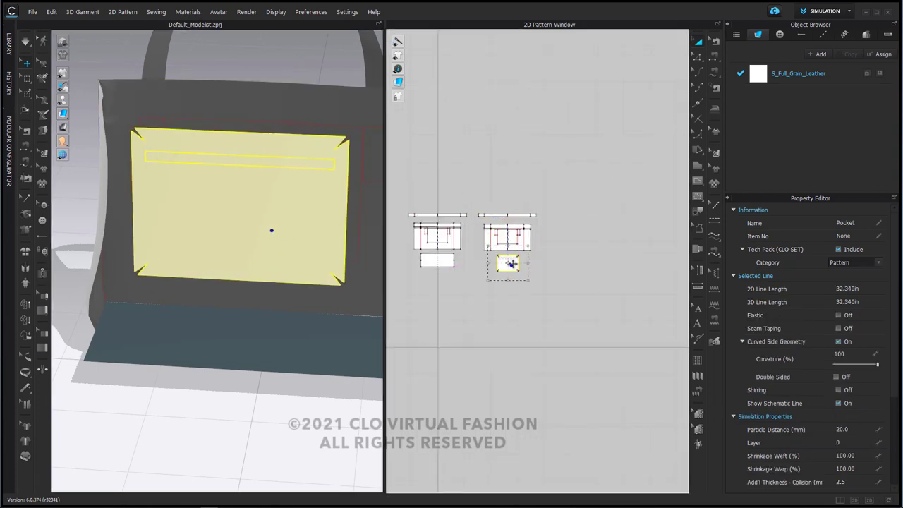
scroll(509, 264, "up", 5)
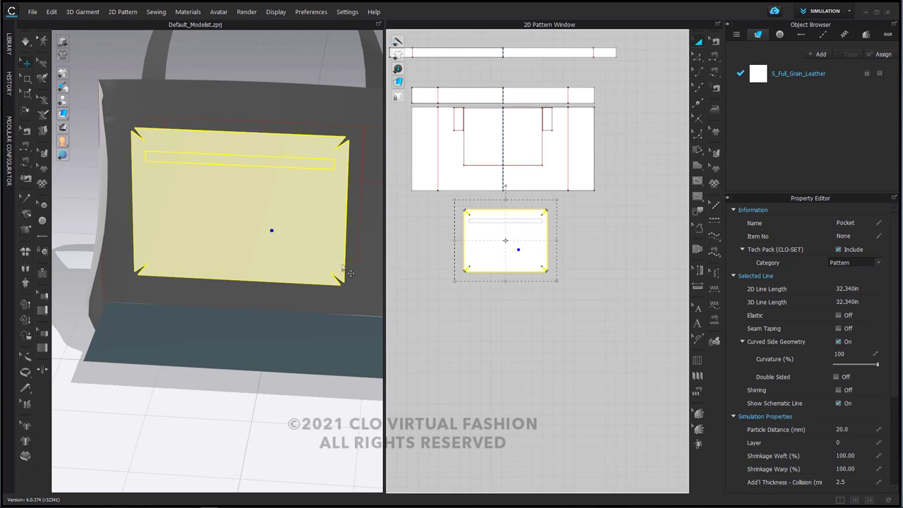
Select Pocket and Side 2 in turn to compare the pocket with its placement lines in 2D and 3D
right_click_drag(366, 319, 345, 297)
left_click(485, 332)
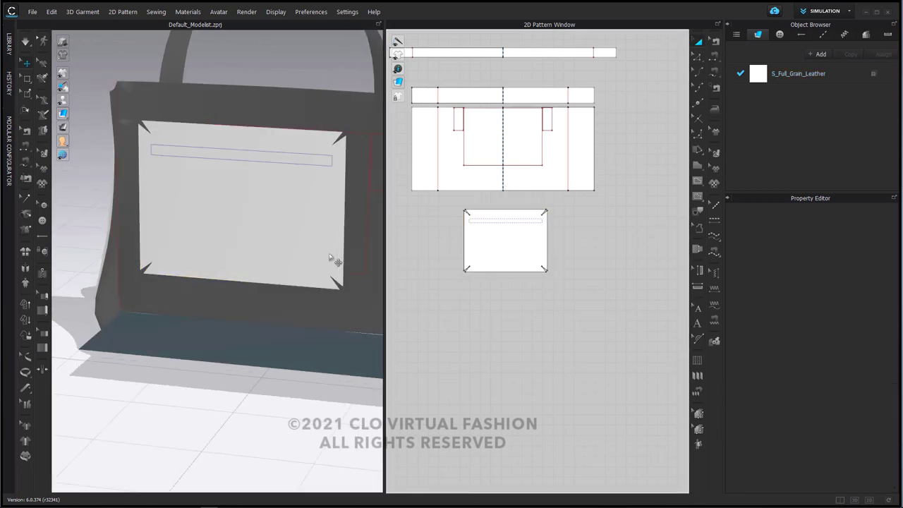
left_click(336, 272)
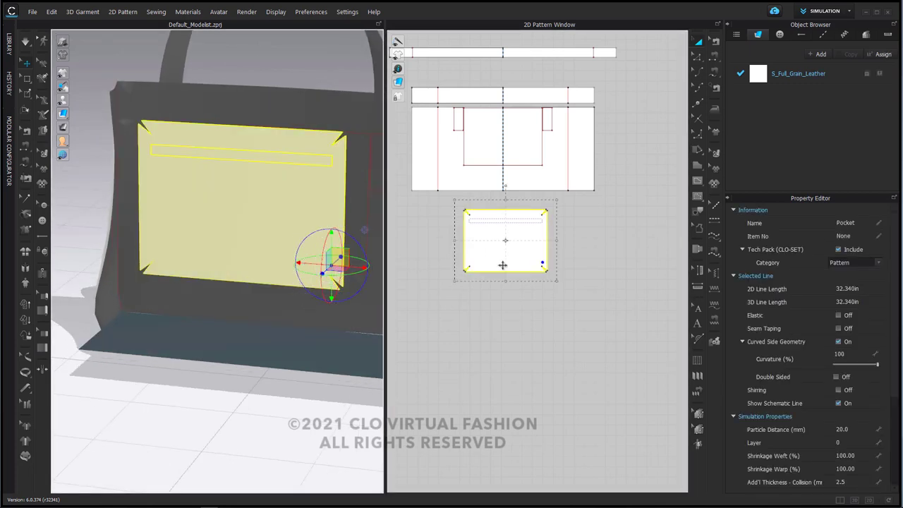
left_click(541, 175)
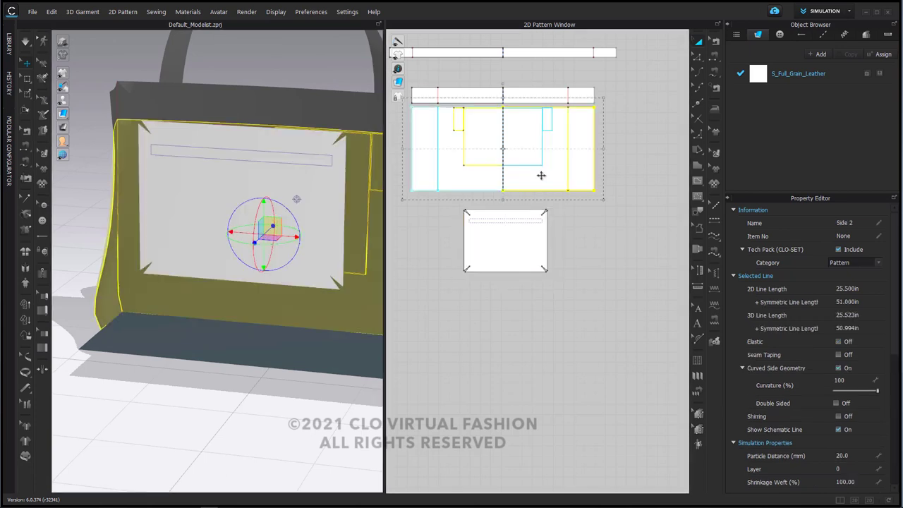
left_click(367, 265)
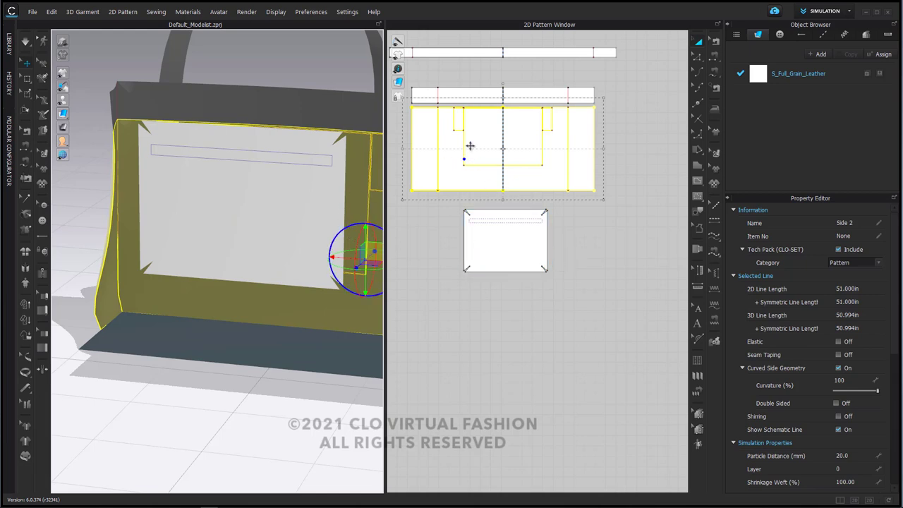
scroll(528, 215, "up", 3)
left_click(602, 225)
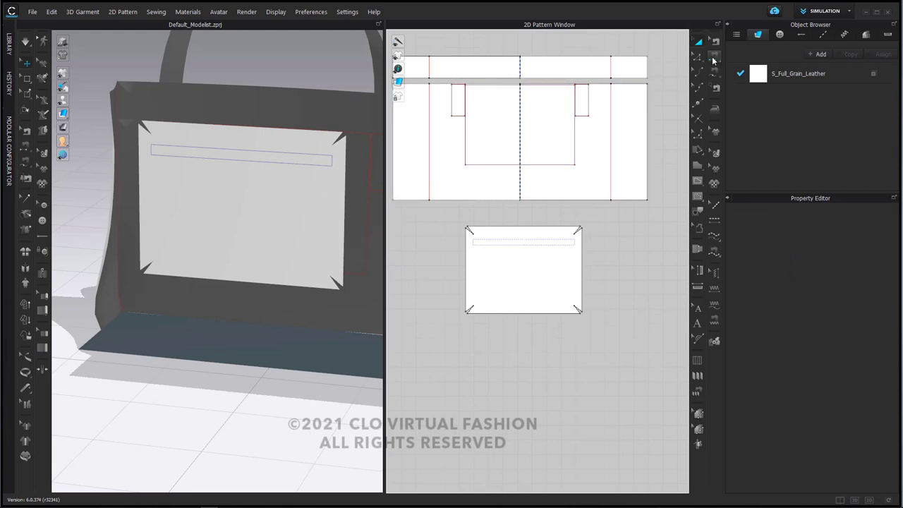
Sew the Pocket's two vertical edges to the opposite vertical lines of the pocket placement rectangle on Side 2 with Segment Sewing
left_click(714, 57)
left_click(583, 251)
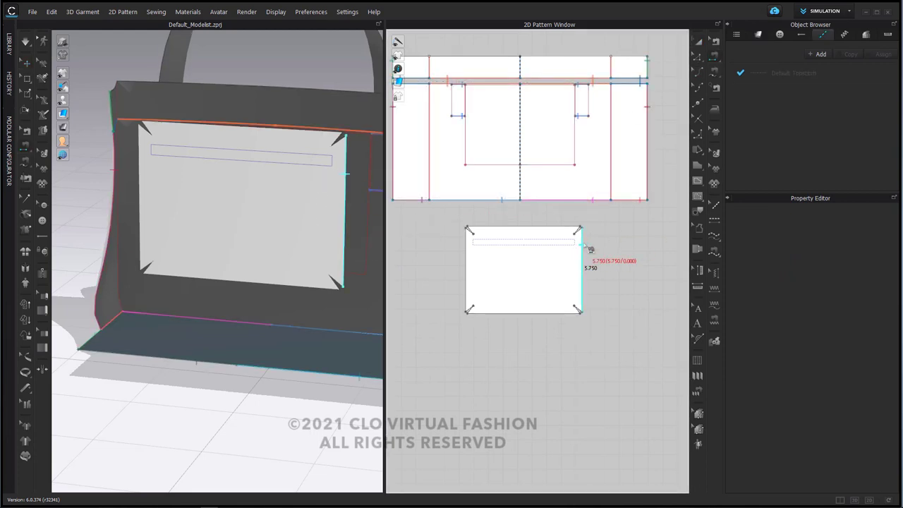
left_click(466, 125)
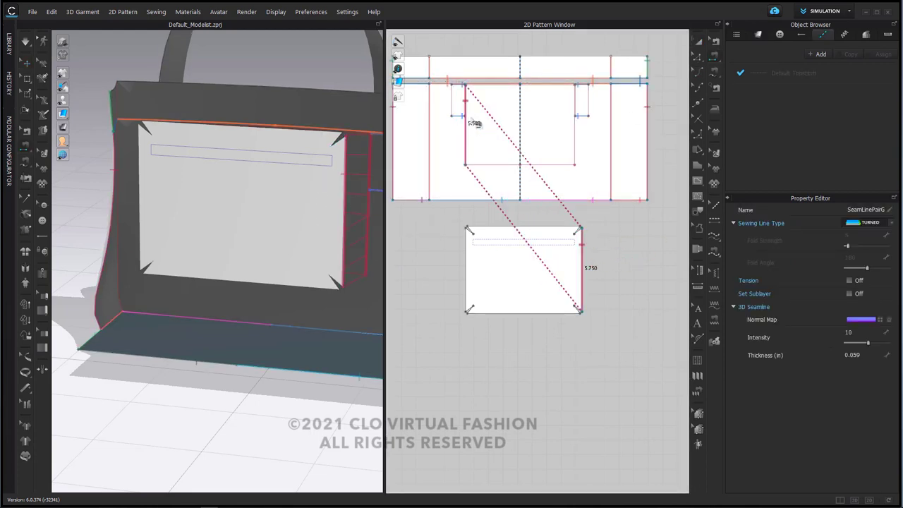
left_click(467, 258)
left_click(575, 128)
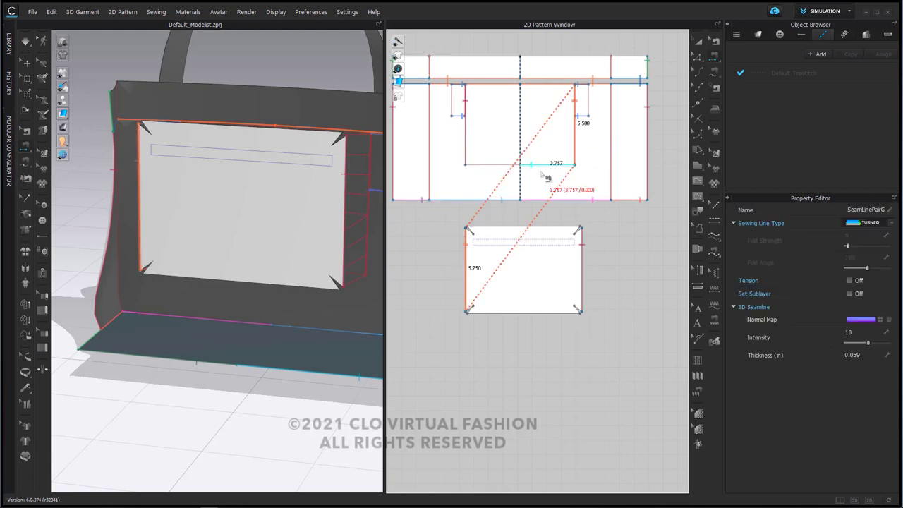
Sew both halves of the placement rectangle's bottom line, 3.757 in each, to the Pocket's bottom edge from its corners with Free Sewing
scroll(544, 176, "up", 1)
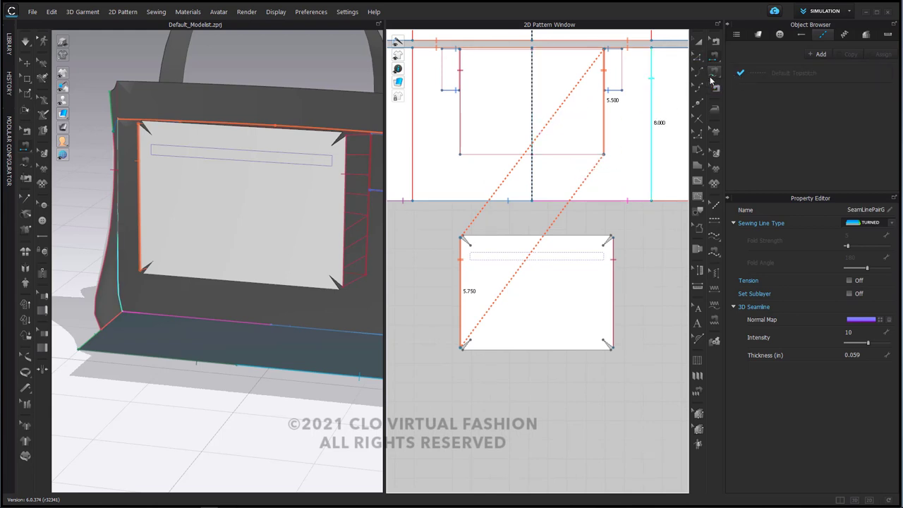
left_click(605, 155)
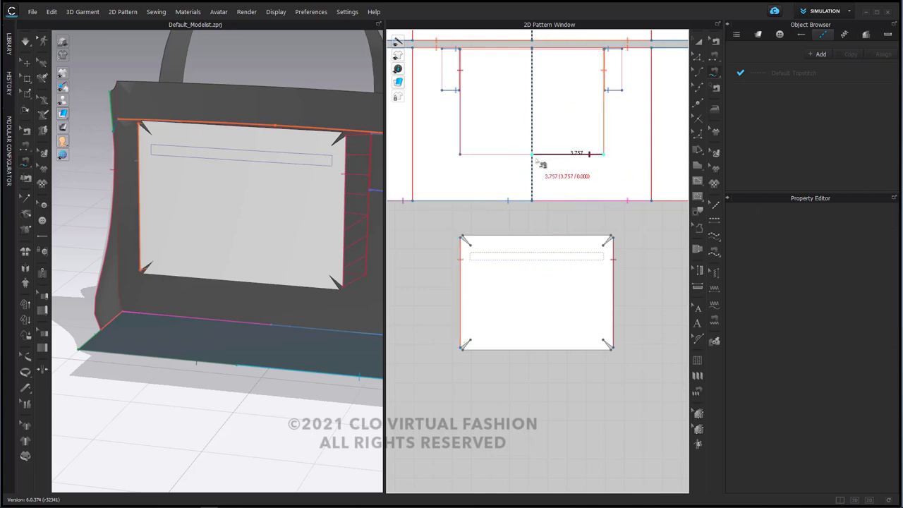
left_click(462, 348)
left_click(535, 350)
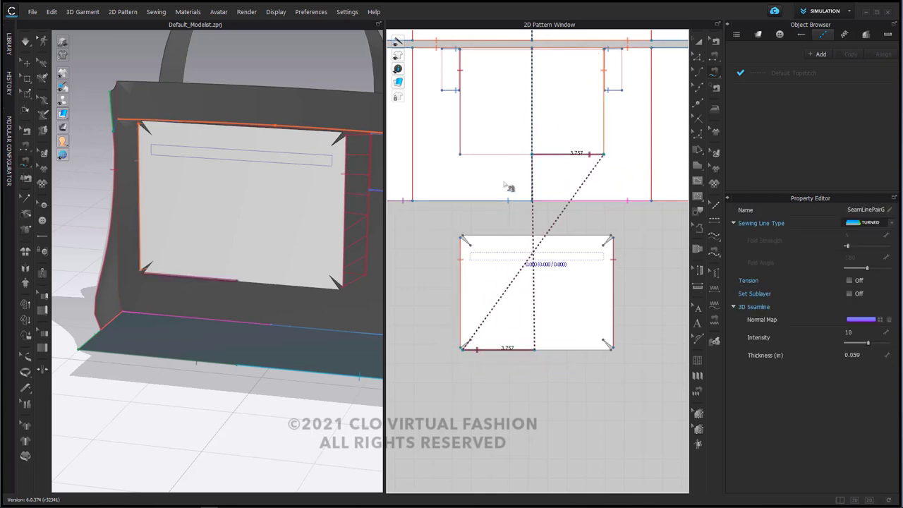
left_click(460, 155)
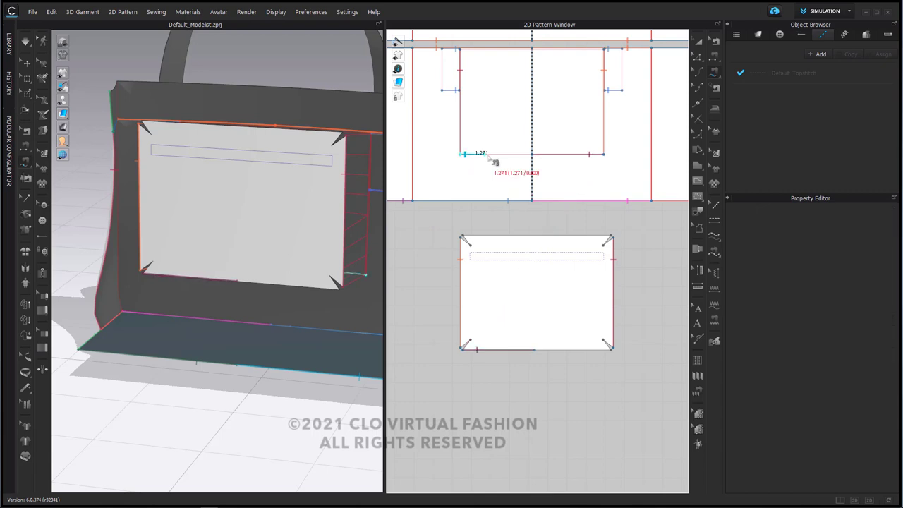
left_click(533, 155)
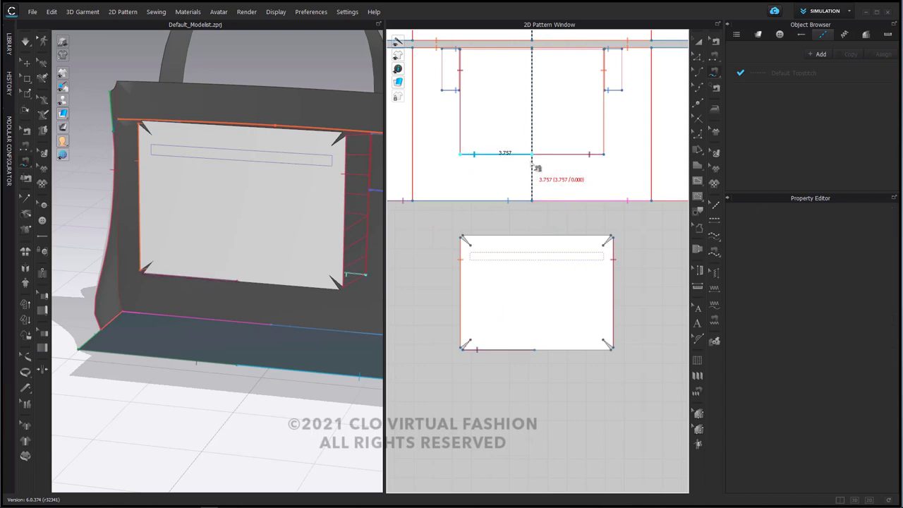
left_click(611, 350)
left_click(539, 350)
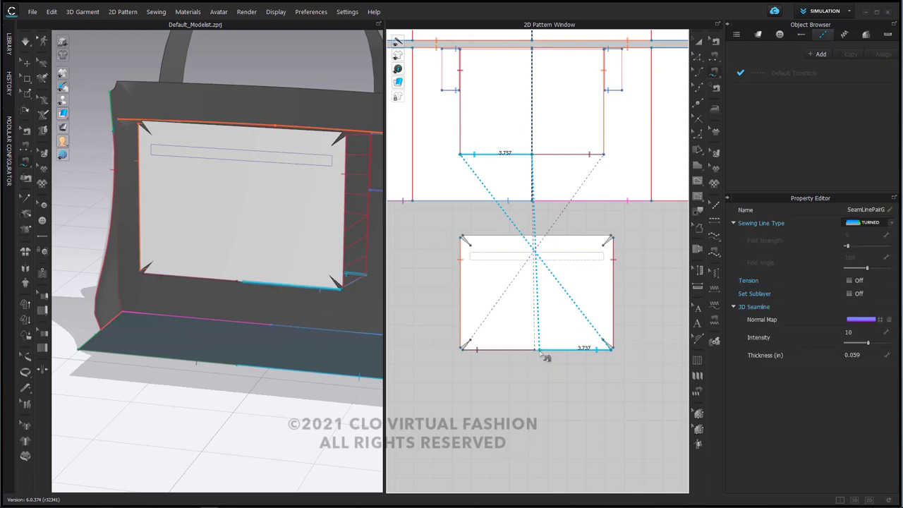
scroll(477, 218, "up", 2)
scroll(547, 206, "up", 3)
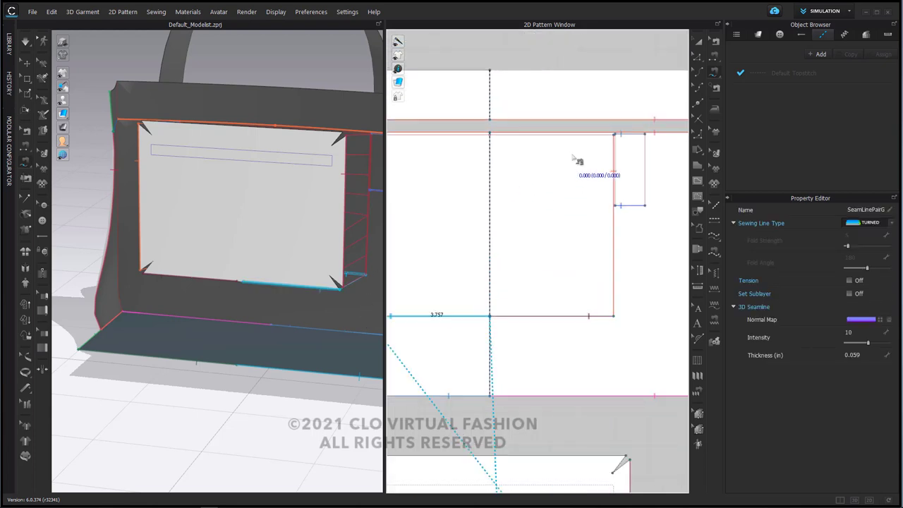
left_click(616, 134)
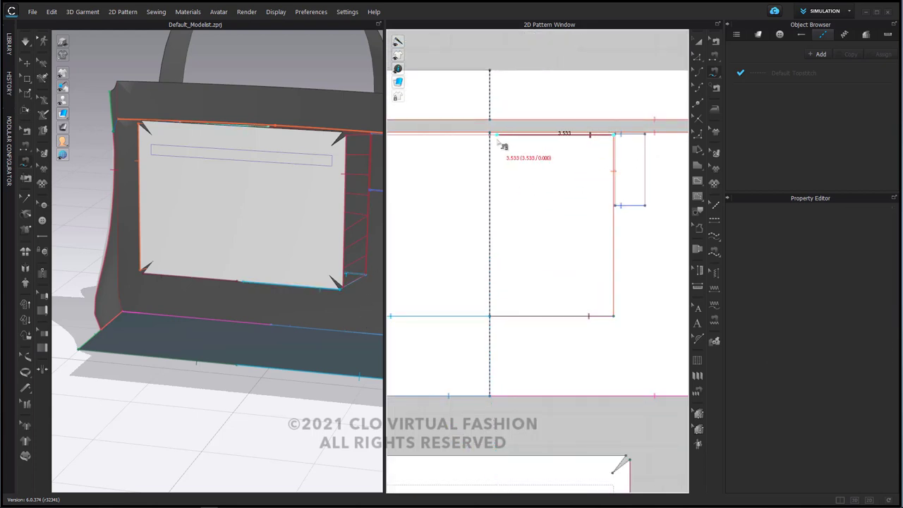
scroll(520, 224, "down", 4)
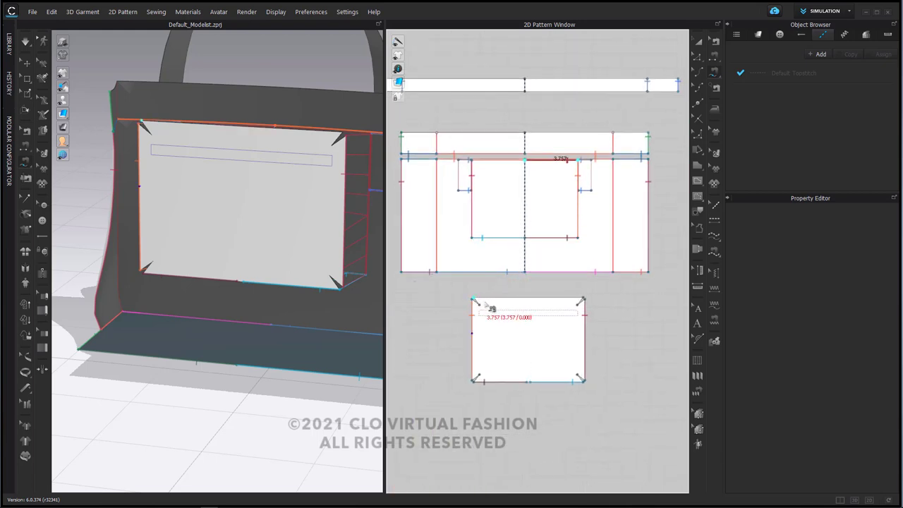
left_click(490, 307)
left_click(515, 309)
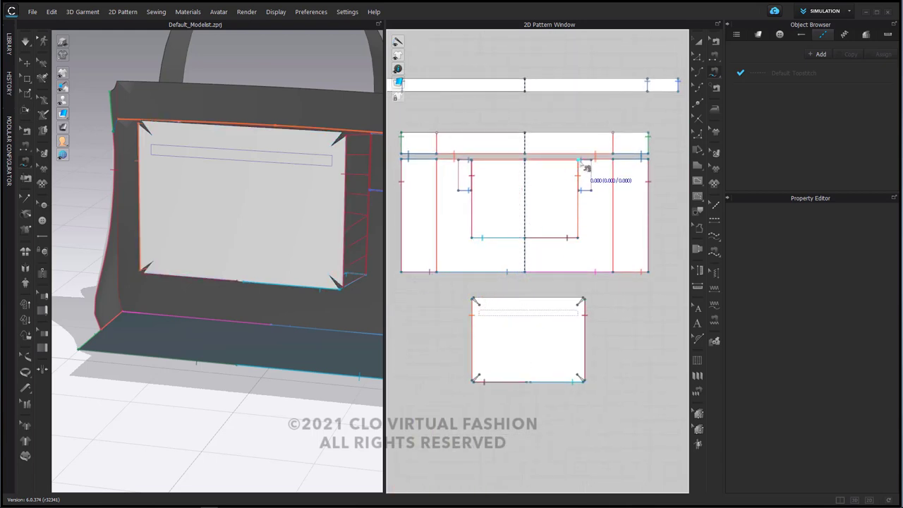
Sew the right half of the placement rectangle's top line, 3.757 in, to the Pocket's top edge from its left corner with Free Sewing
scroll(586, 168, "up", 4)
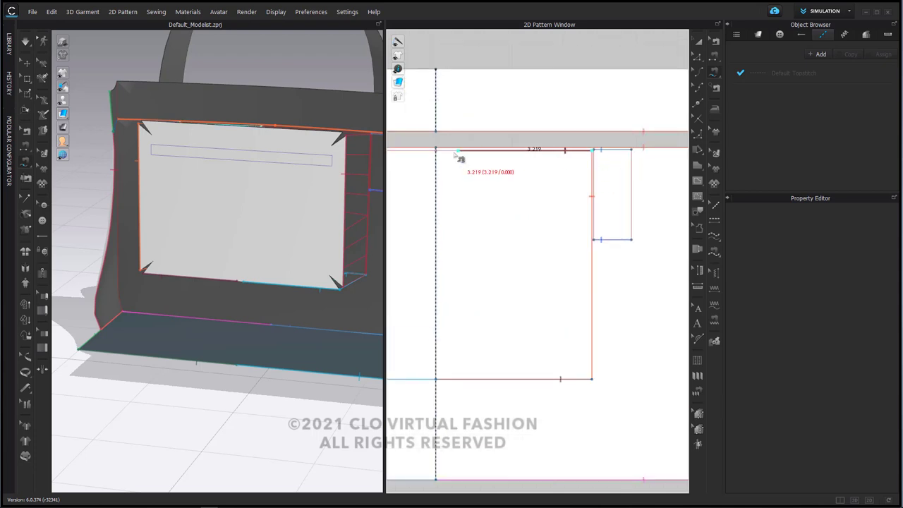
scroll(494, 205, "down", 3)
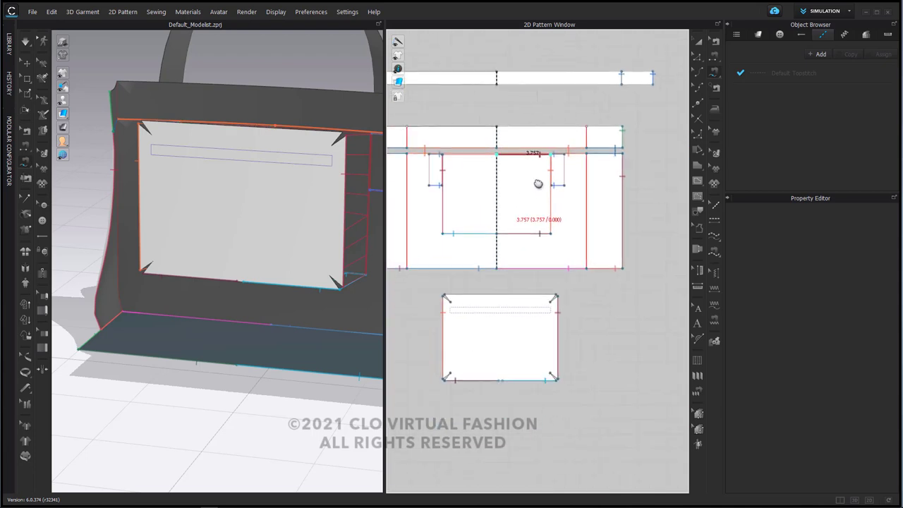
scroll(498, 282, "up", 4)
left_click(443, 239)
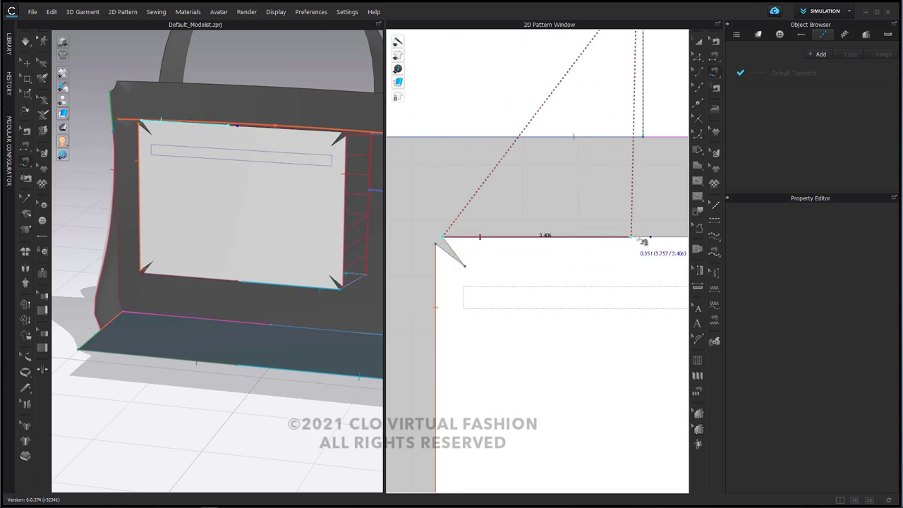
left_click(643, 240)
Sew the left half of the placement rectangle's top line on Side 2 to the Pocket's top edge with Free Sewing
scroll(577, 276, "down", 3)
middle_click_drag(578, 277, 525, 331)
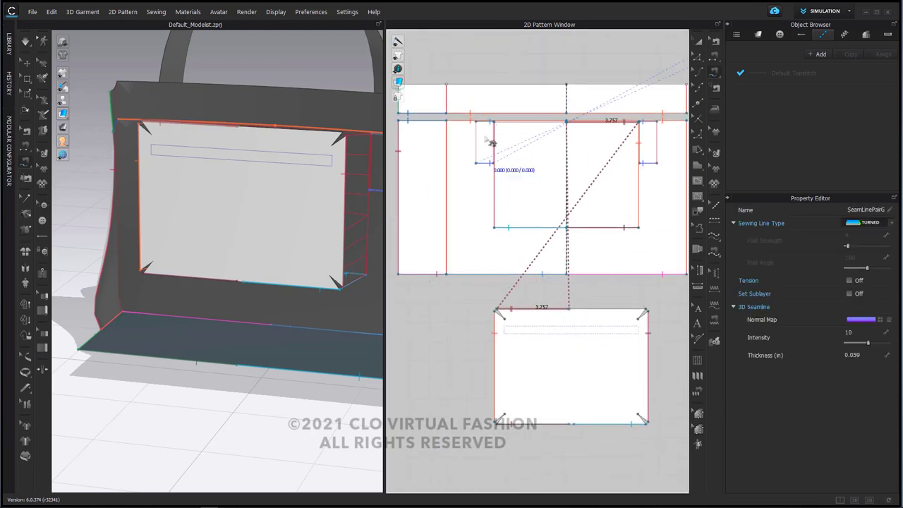
scroll(496, 124, "up", 4)
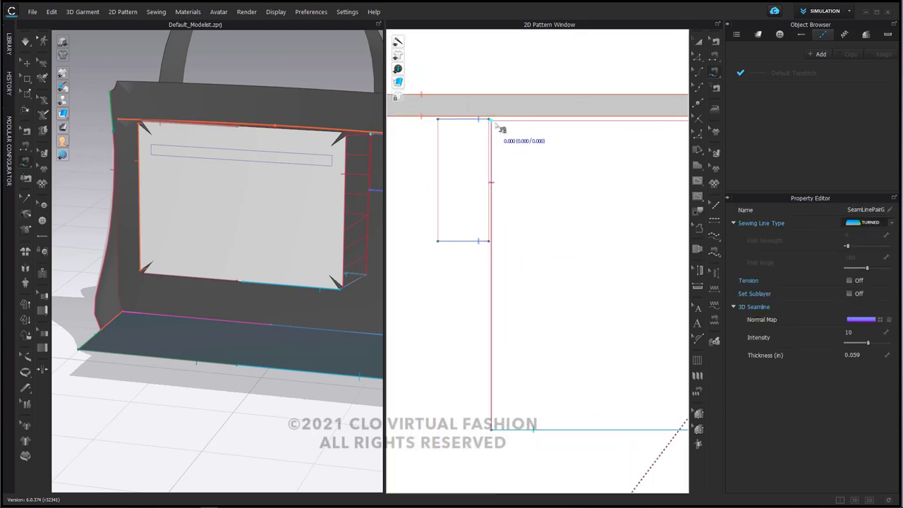
Free-sew the left half of the pocket outline's top edge on the bag panel to the right half of the separate pocket pattern's top edge
left_click(494, 123)
middle_click_drag(604, 127, 456, 141)
left_click(555, 136)
scroll(589, 232, "down", 5)
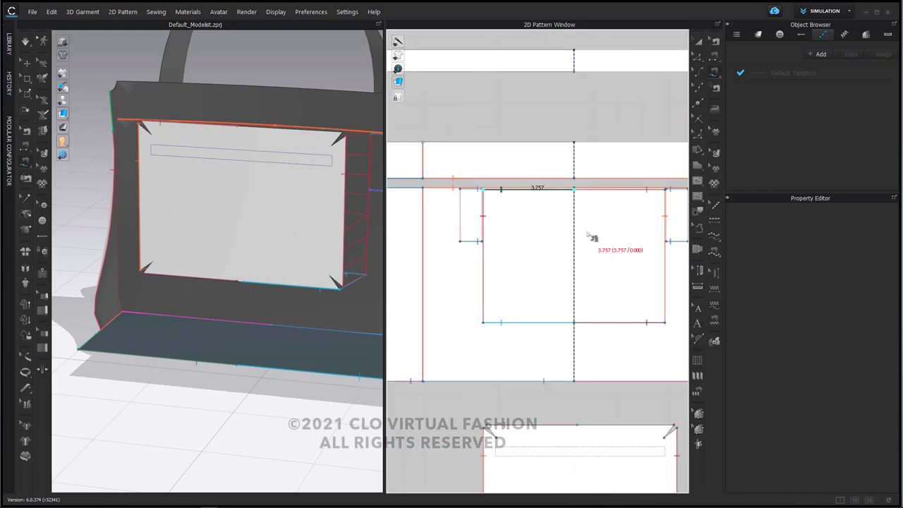
middle_click_drag(598, 237, 591, 124)
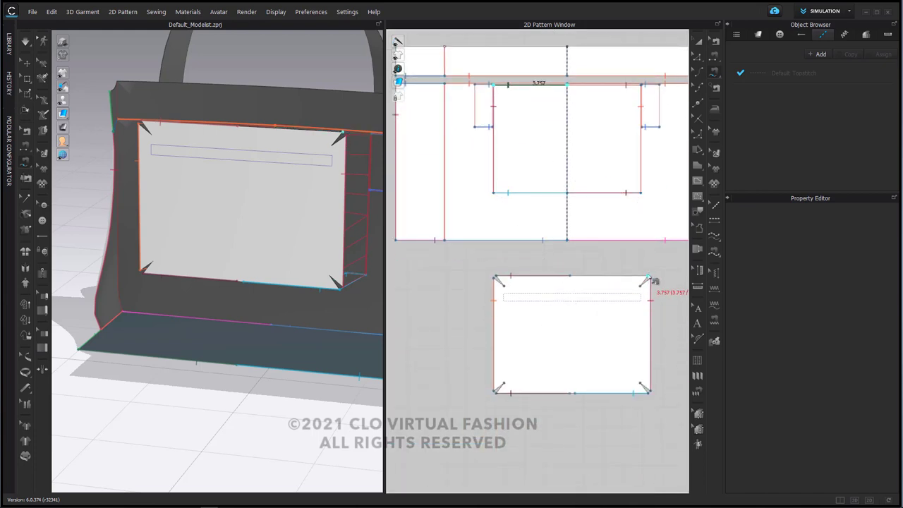
left_click(649, 278)
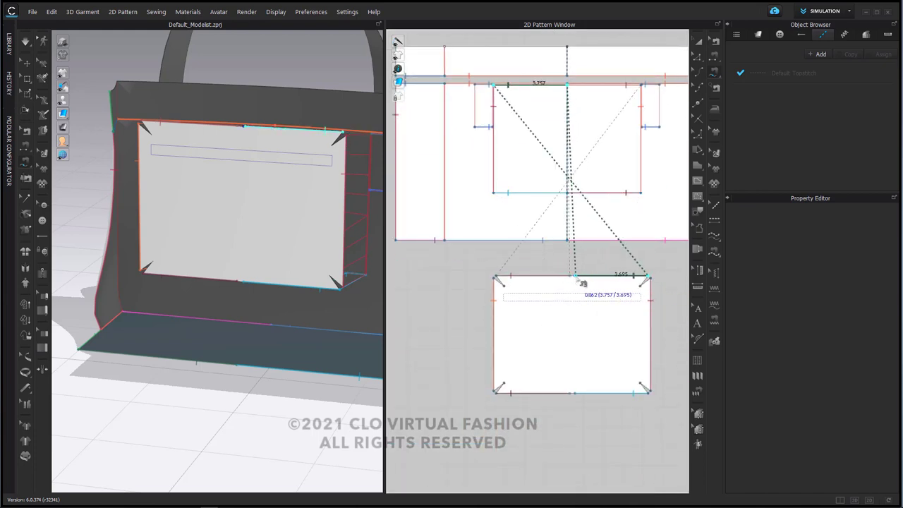
left_click(579, 280)
Simulate the garment to pull the sewn pocket against the bag's inside panel, and inspect the pocket from several angles
right_click_drag(298, 182, 295, 207)
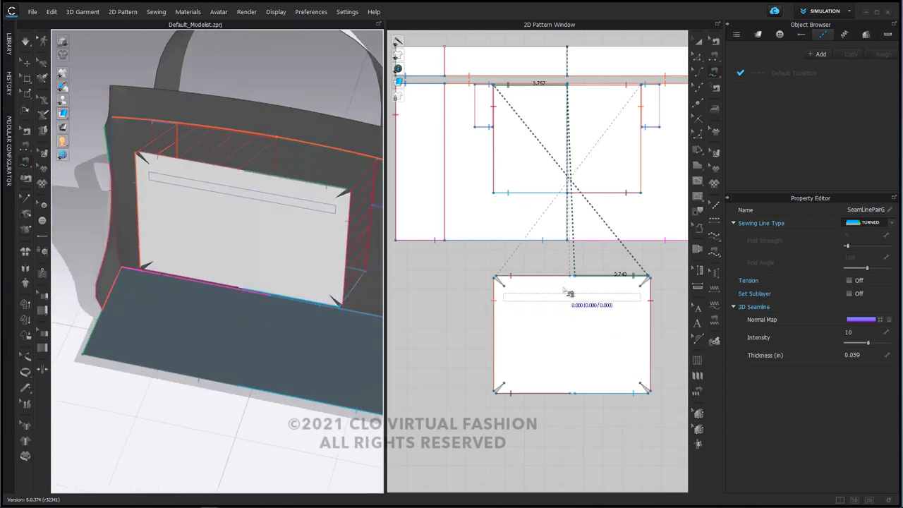
scroll(568, 293, "up", 2)
scroll(568, 293, "up", 1)
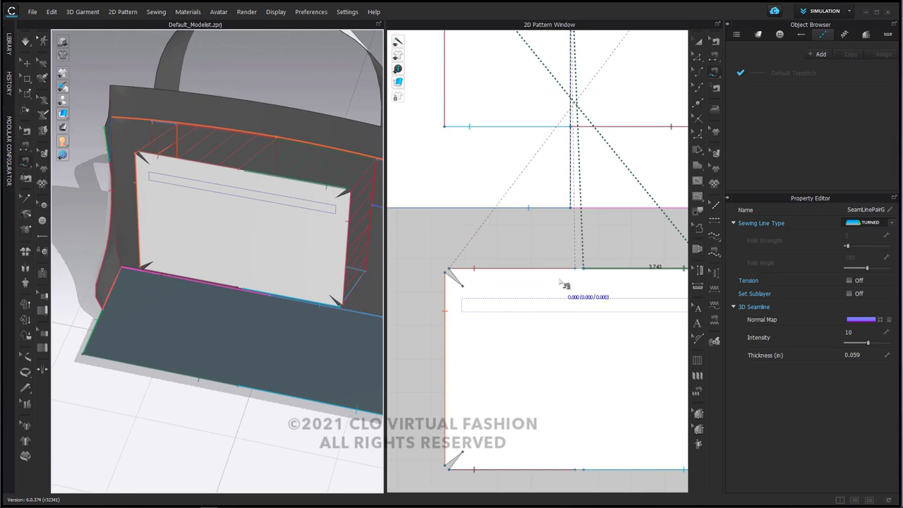
left_click(242, 202)
key("space")
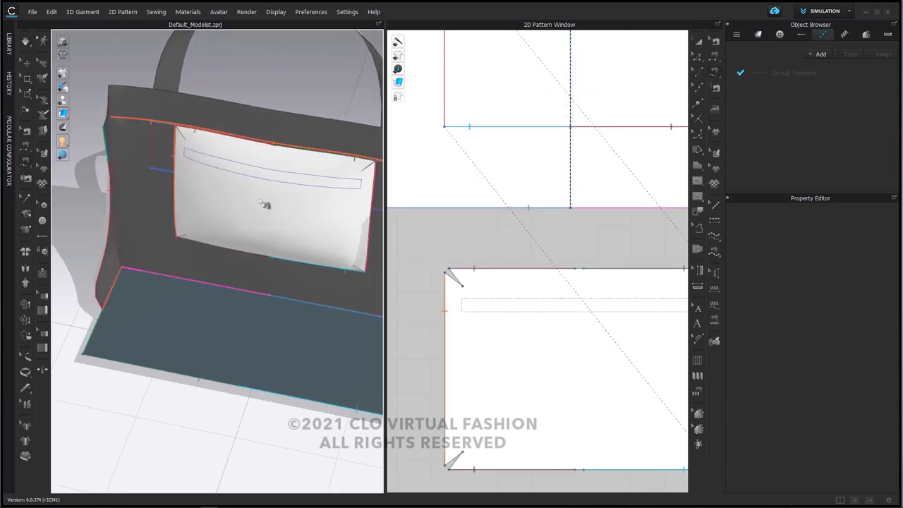
right_click_drag(263, 202, 313, 183)
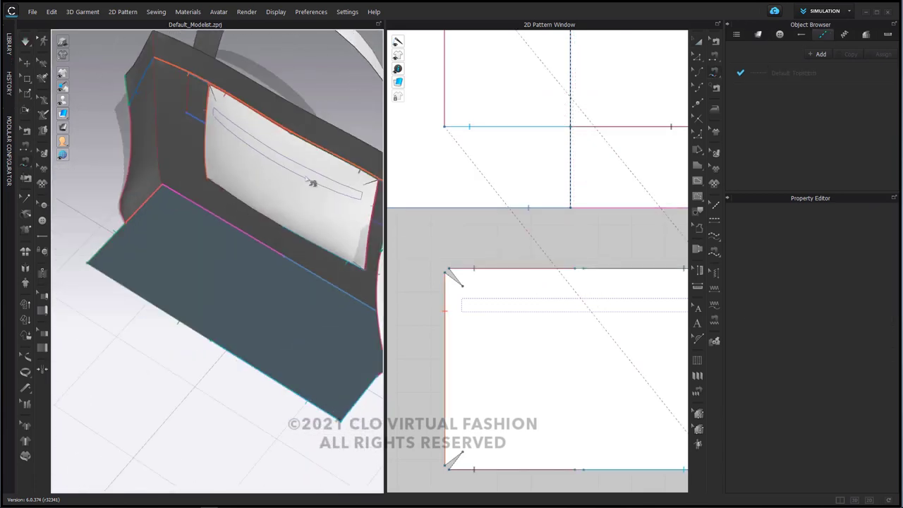
right_click_drag(331, 240, 368, 216)
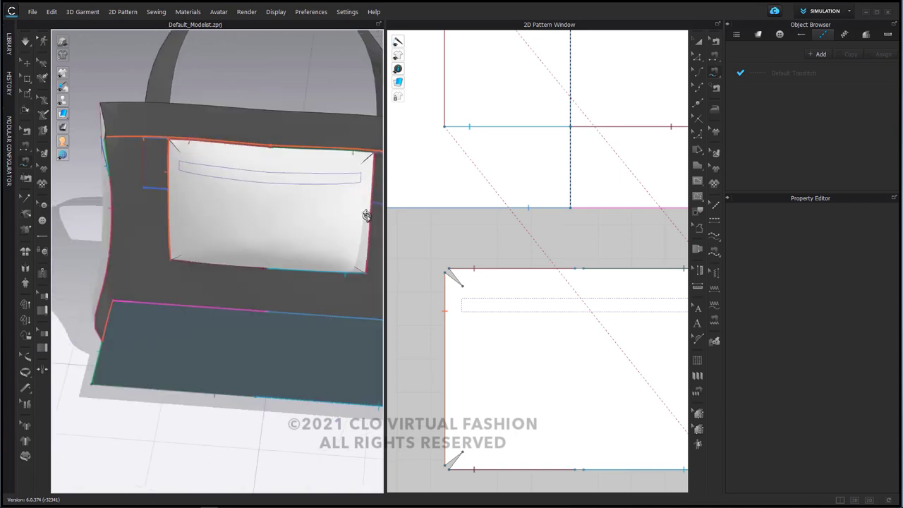
Trace the narrow rectangle near the pocket's top edge and cut it out as the zipper opening
right_click_drag(540, 266, 525, 213)
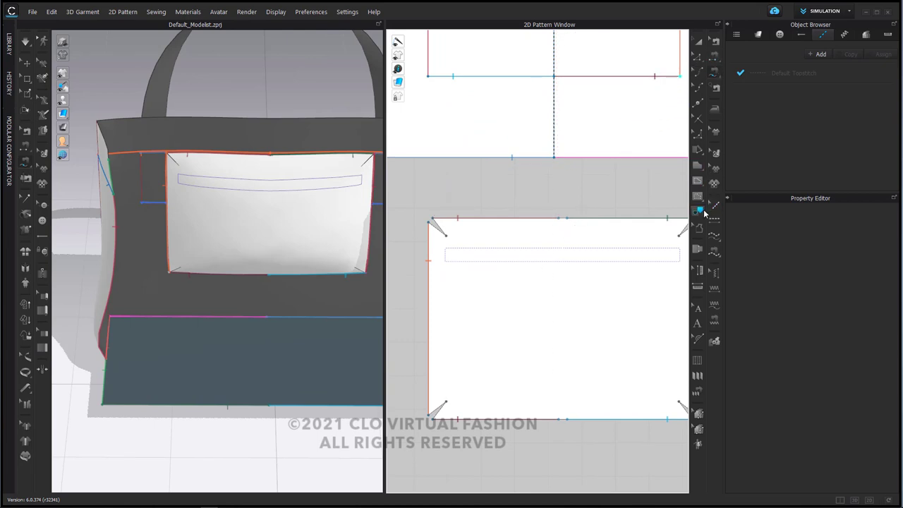
left_click(700, 211)
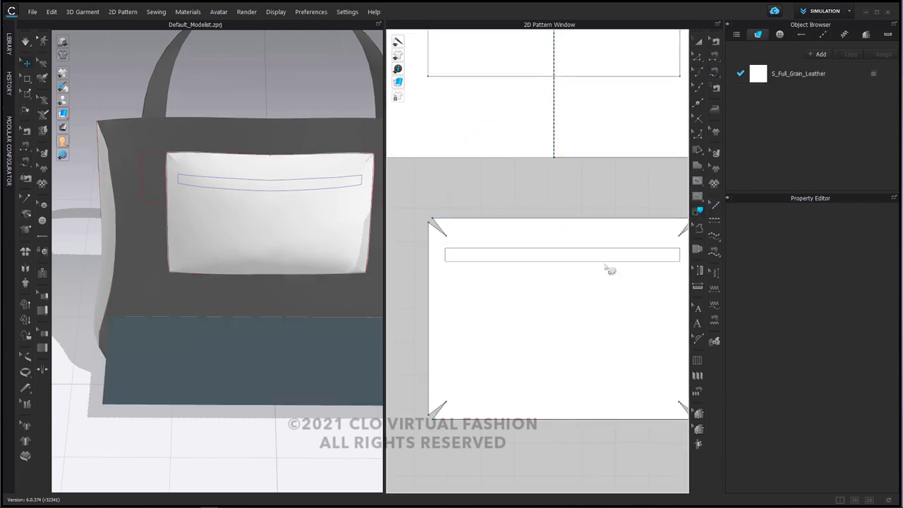
left_click(644, 265)
left_click(540, 253, "shift")
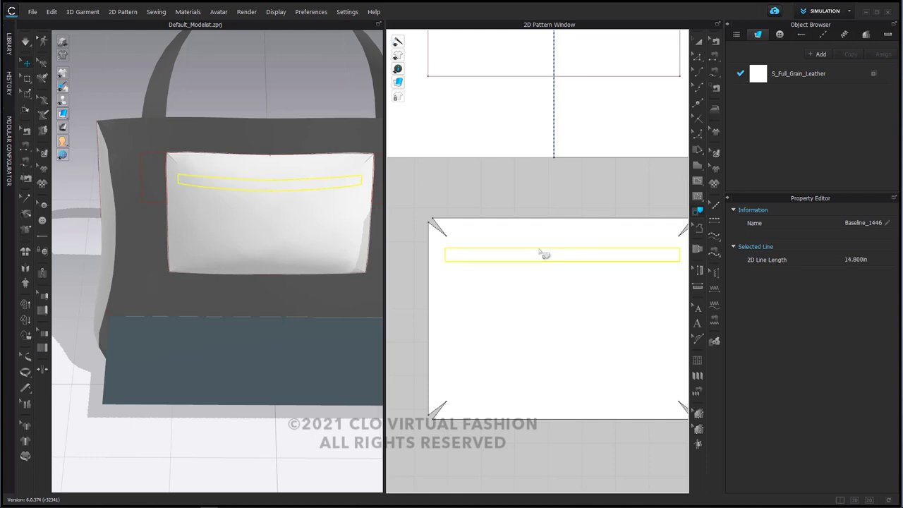
right_click(542, 253)
left_click(566, 300)
left_click(600, 257)
key("Delete")
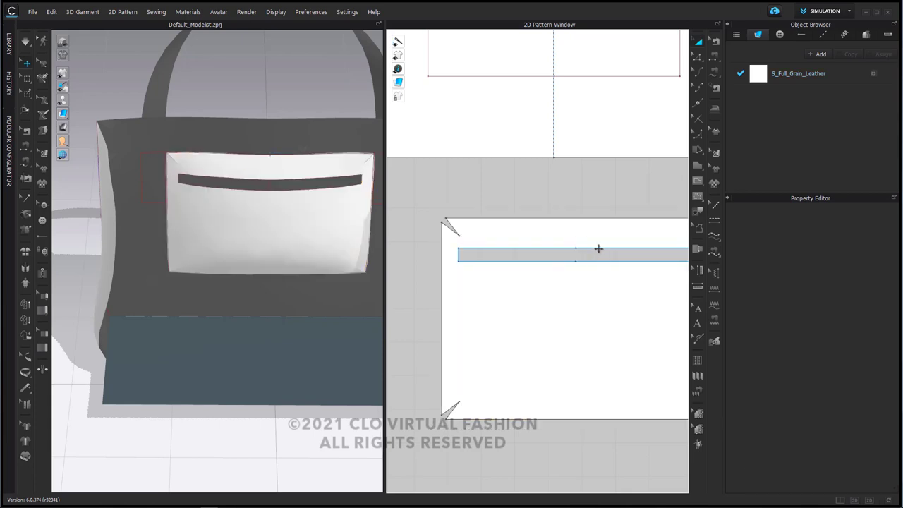
Define the zipper's first side along the upper edge of the pocket opening, starting and ending slightly inside its corners
middle_click_drag(591, 247, 548, 207)
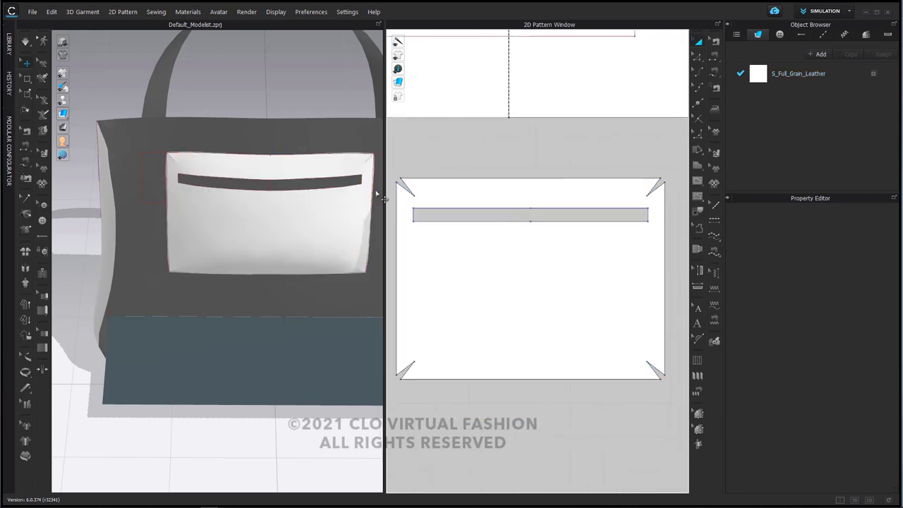
left_click_drag(387, 193, 238, 212)
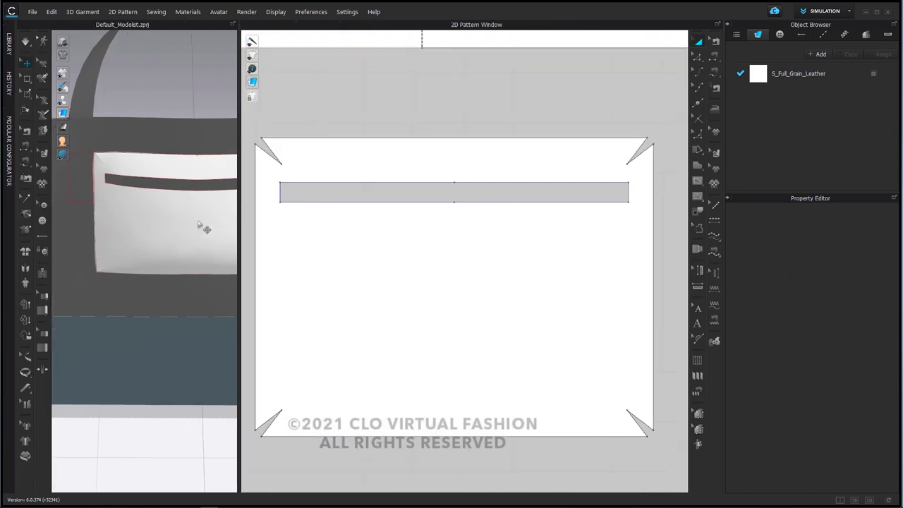
left_click(42, 277)
scroll(288, 198, "up", 4)
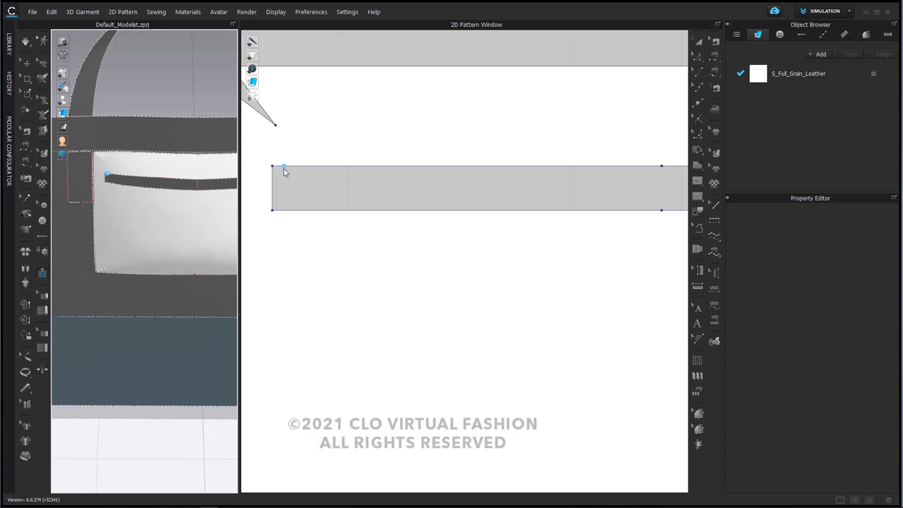
scroll(284, 172, "up", 2)
left_click(280, 166)
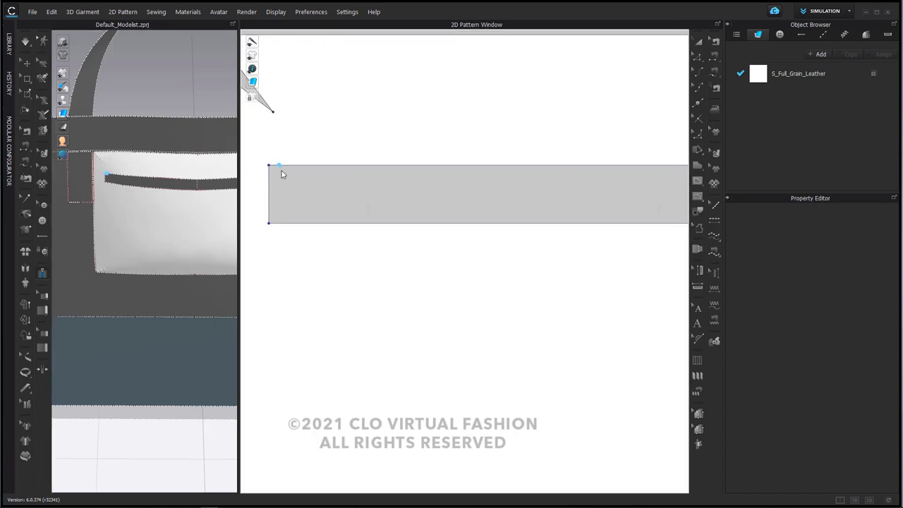
scroll(285, 176, "down", 5)
middle_click_drag(495, 185, 360, 182)
scroll(526, 174, "up", 3)
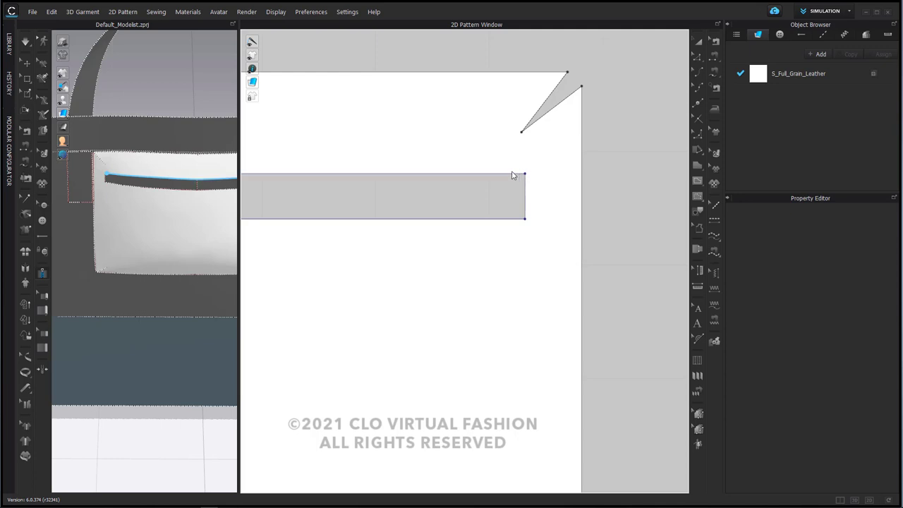
double_click(513, 174)
Complete the zipper by defining its second side along the lower edge of the pocket opening, matching the first side's inset
scroll(488, 185, "down", 7)
middle_click_drag(490, 185, 667, 182)
scroll(479, 205, "down", 3)
middle_click_drag(295, 202, 500, 212)
scroll(499, 213, "down", 2)
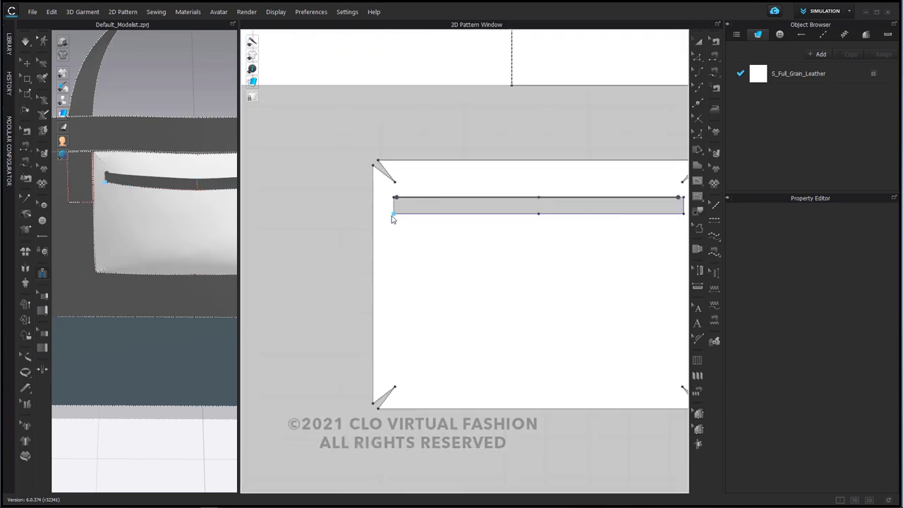
scroll(394, 218, "up", 3)
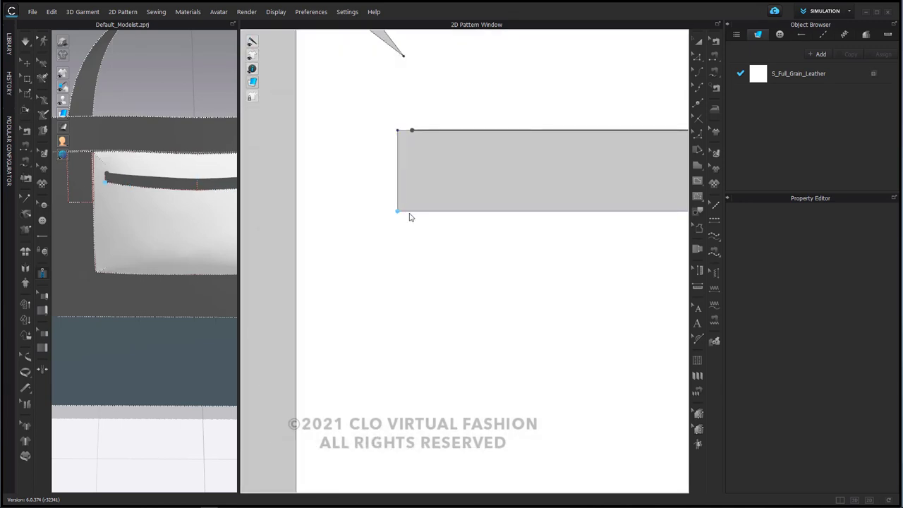
left_click(415, 218)
scroll(514, 230, "down", 5)
middle_click_drag(514, 230, 279, 228)
scroll(579, 237, "down", 1)
middle_click_drag(579, 236, 350, 256)
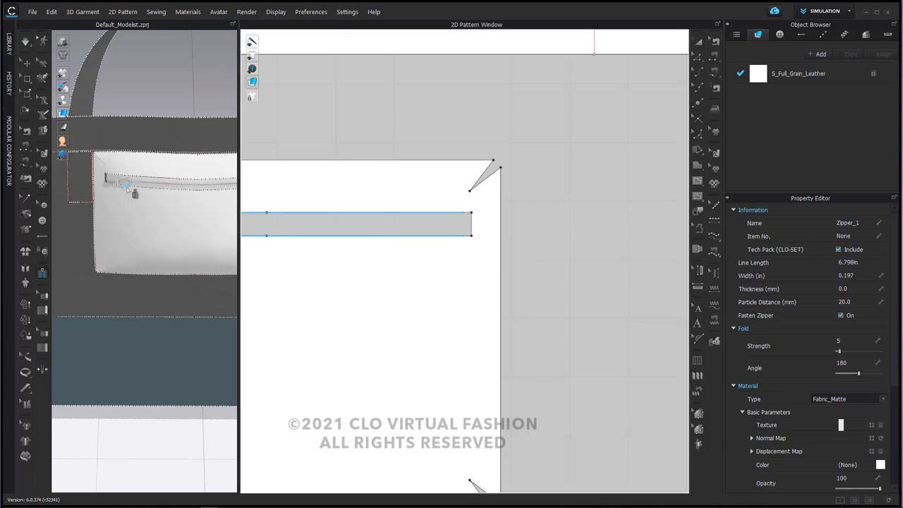
Apply light black leather.jpg from the JS Tote Demo folder as the texture of the S_Full_Grain_Leather fabric
mouse_move(134, 193)
left_mouse_down()
mouse_move(167, 193)
mouse_move(174, 203)
mouse_move(512, 195)
left_mouse_up()
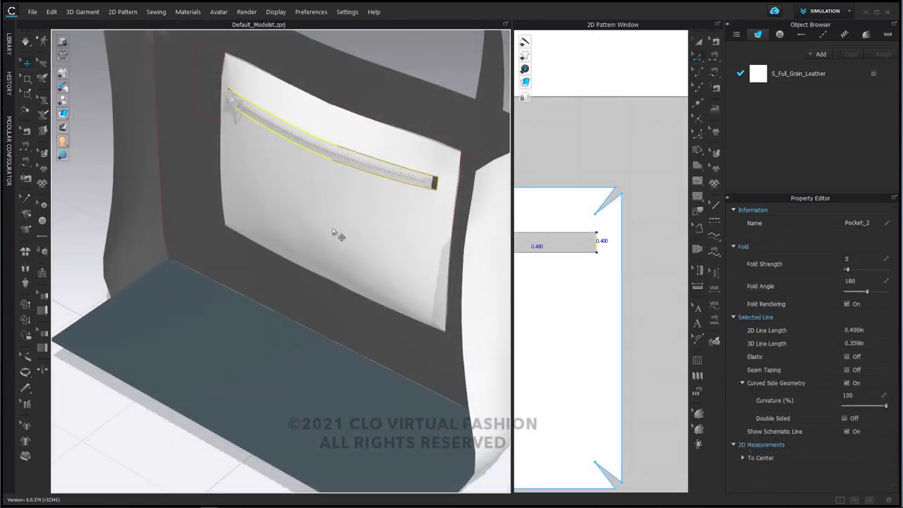
scroll(336, 235, "down", 6)
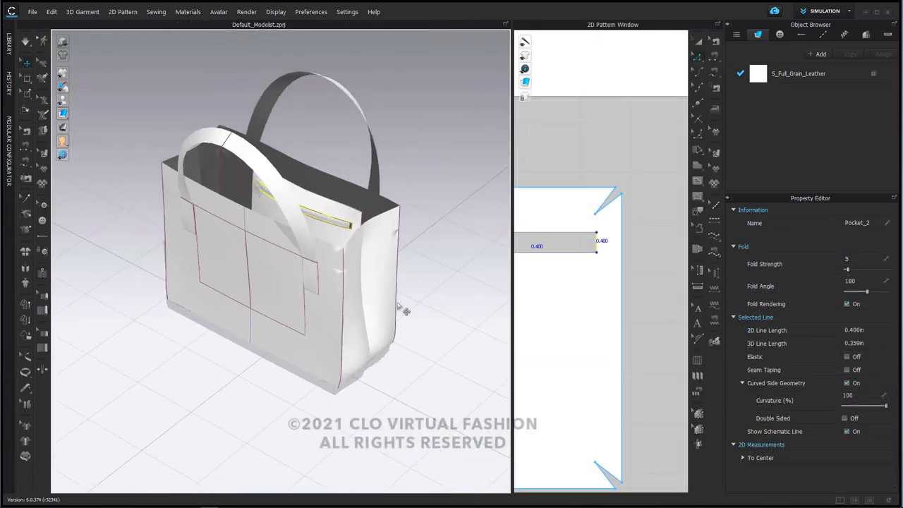
right_click_drag(419, 303, 164, 345)
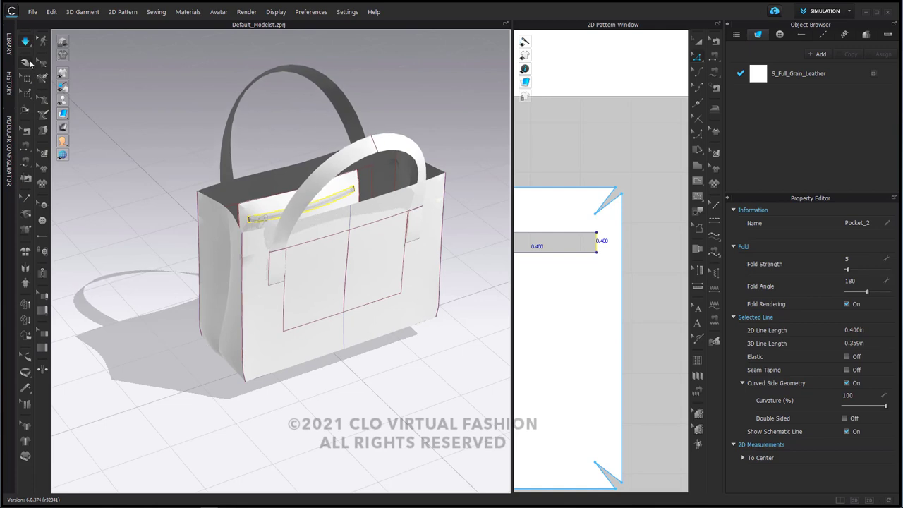
middle_click_drag(309, 228, 276, 244)
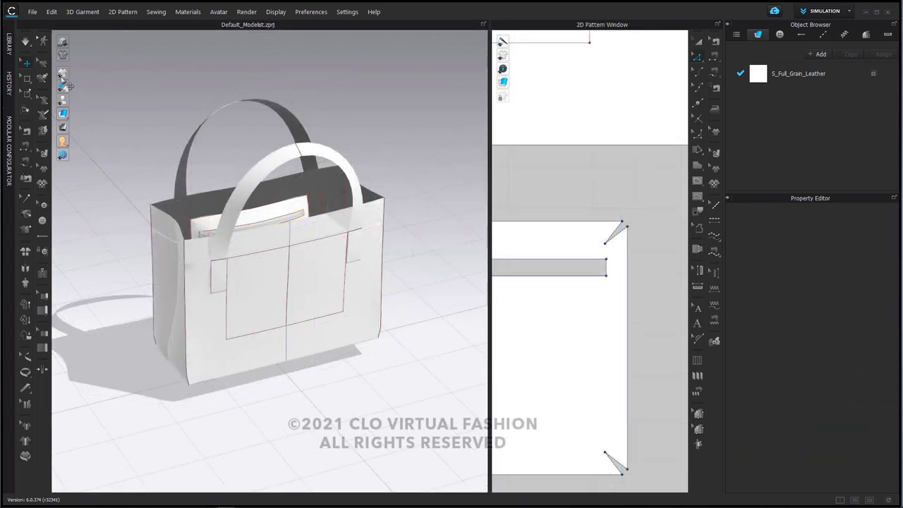
left_click(8, 50)
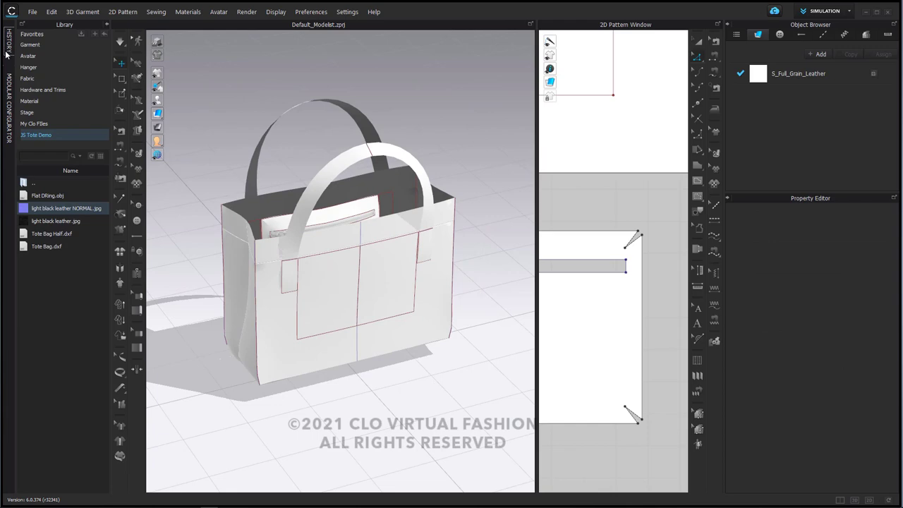
mouse_move(56, 223)
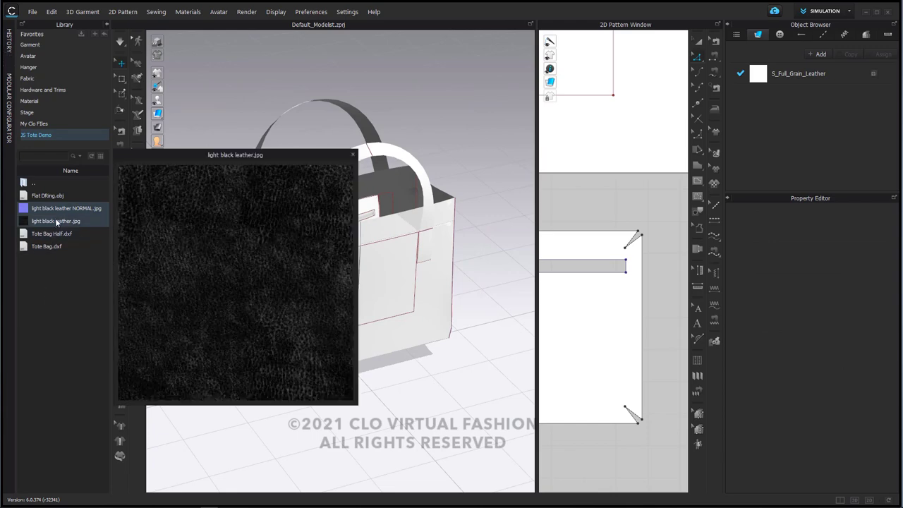
mouse_move(57, 208)
left_click_drag(22, 225, 762, 79)
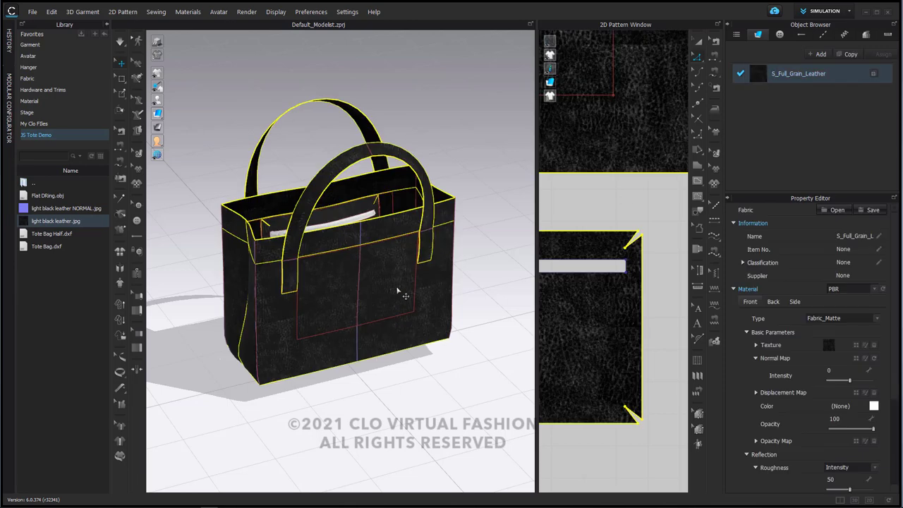
Assign light black leather NORMAL.jpg as the fabric's normal map and set its material type to Leather
scroll(396, 290, "up", 5)
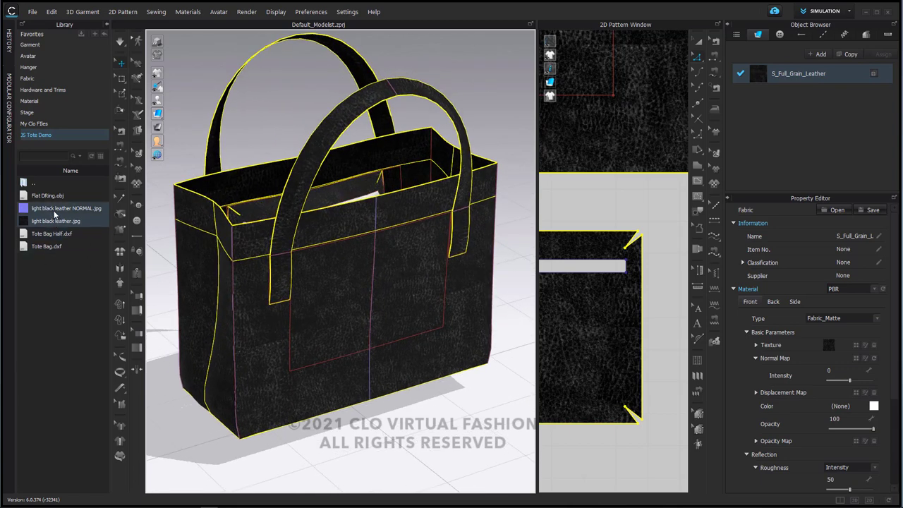
mouse_move(55, 212)
left_click_drag(23, 211, 859, 361)
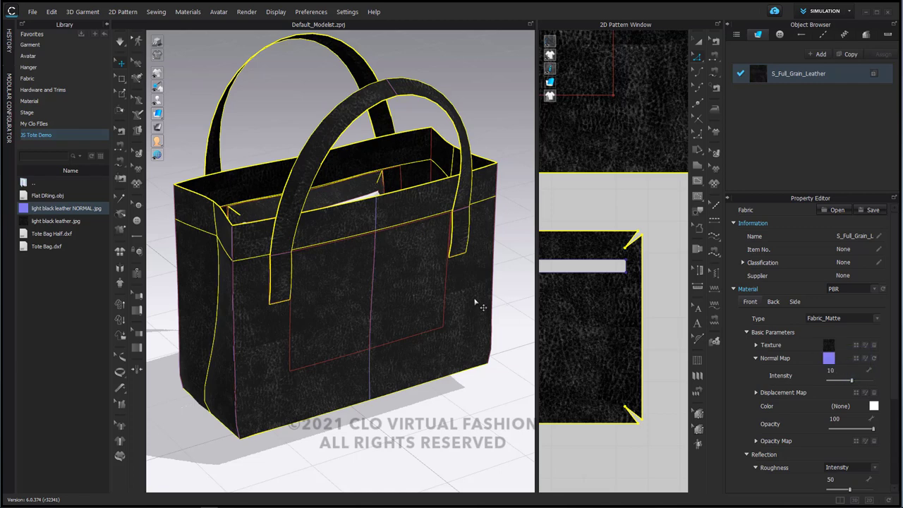
left_click(832, 320)
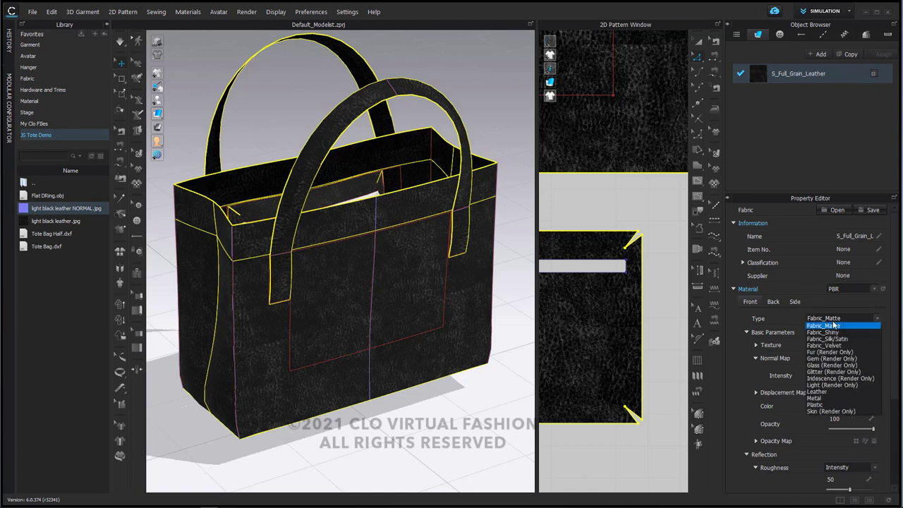
left_click(822, 392)
Set the 3D display of the bag to high-quality rendering with internal lines hidden and a thick textured surface
right_click_drag(512, 353, 420, 353)
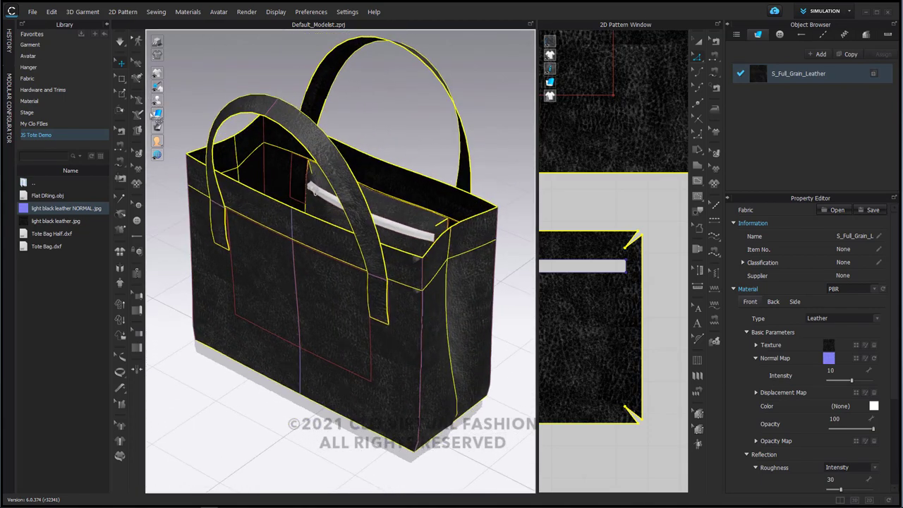
left_click(159, 43)
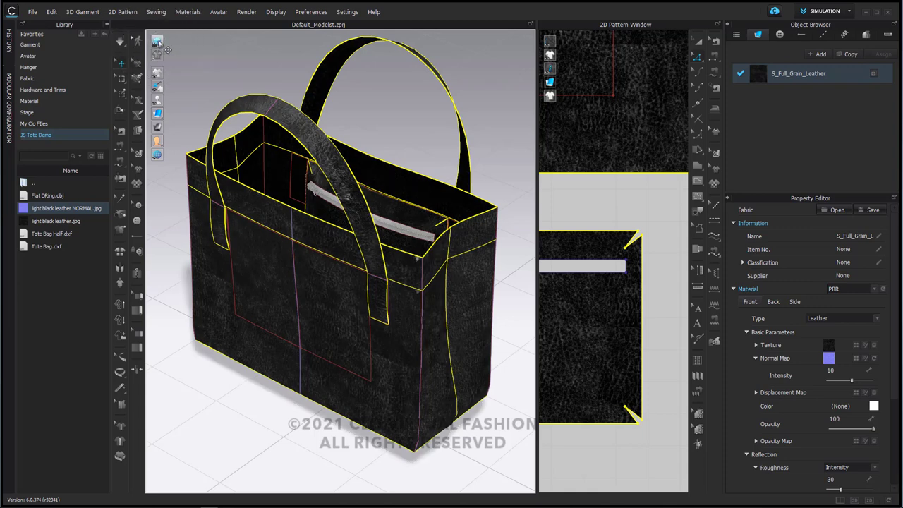
mouse_move(159, 73)
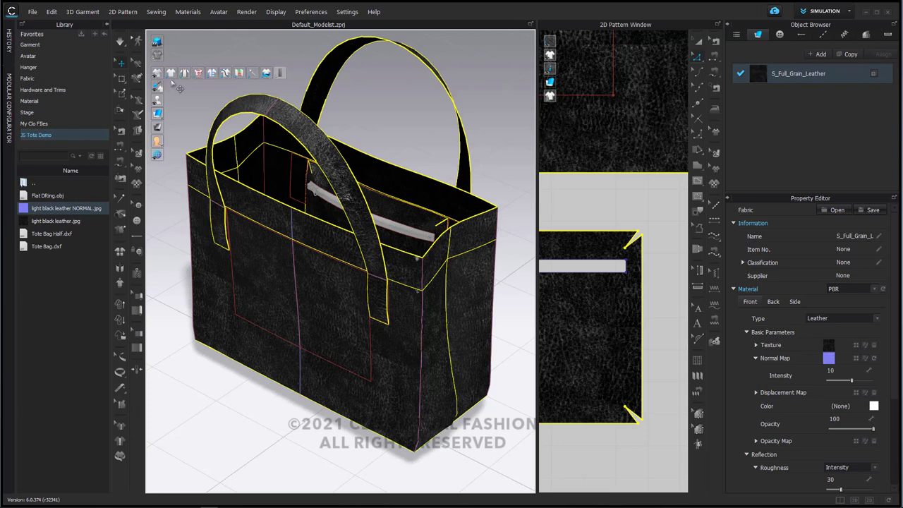
left_click(211, 73)
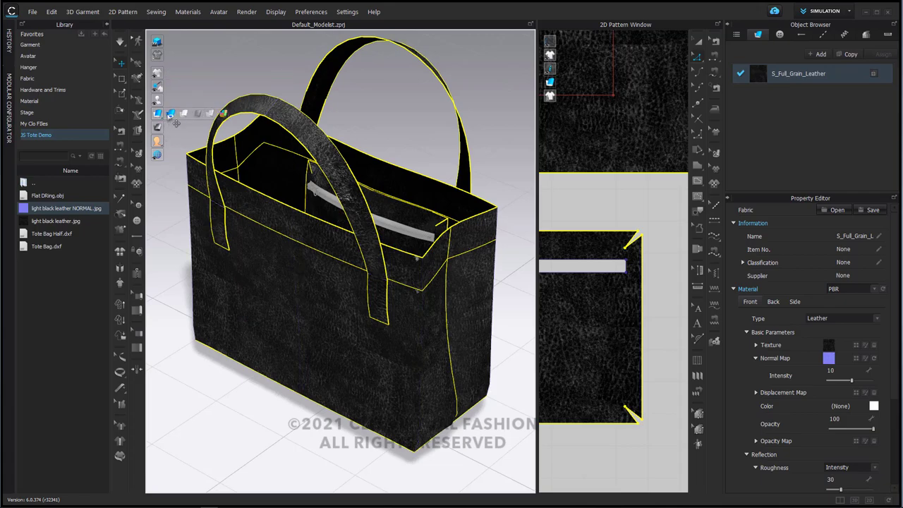
left_click(170, 114)
mouse_move(254, 307)
right_mouse_down()
mouse_move(288, 329)
mouse_move(373, 339)
mouse_move(313, 358)
mouse_move(240, 355)
mouse_move(240, 338)
right_mouse_up()
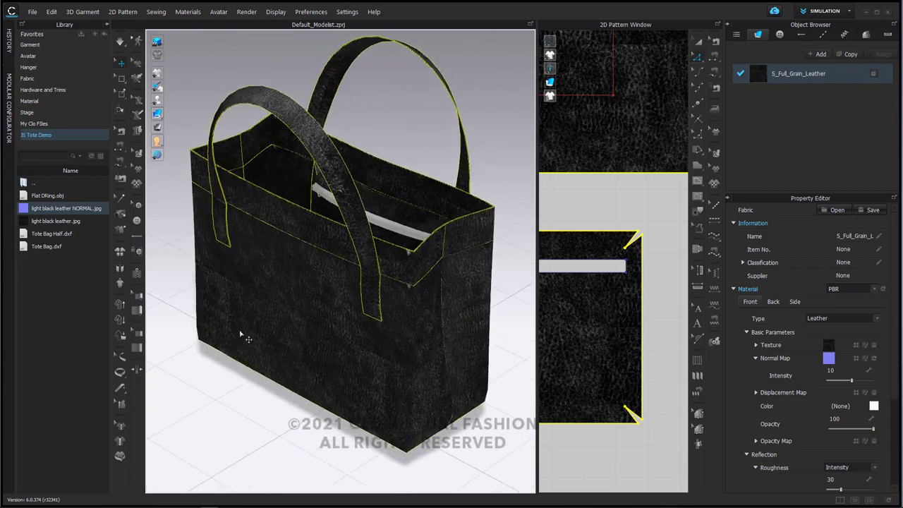
Widen the 2D pattern area and unfreeze the bottom panel inside the bag
right_click_drag(372, 311, 393, 282)
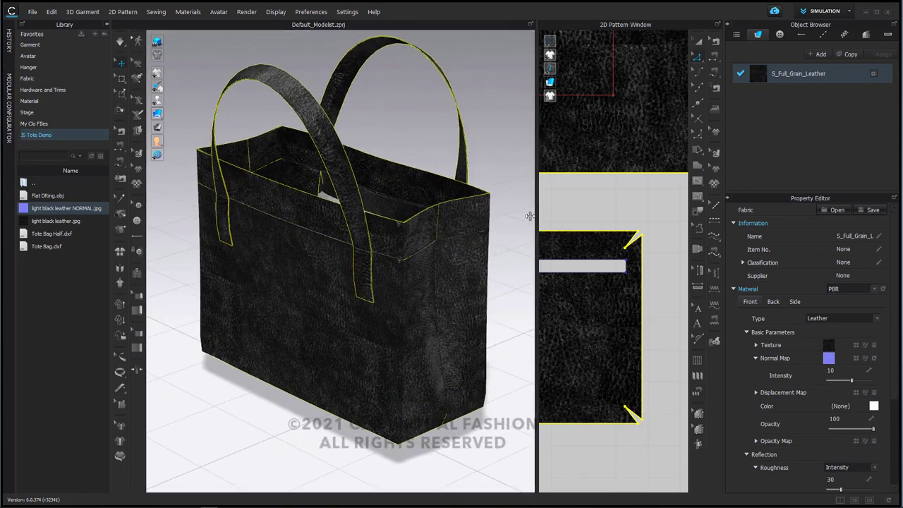
left_click_drag(537, 220, 435, 249)
middle_click_drag(417, 254, 389, 252)
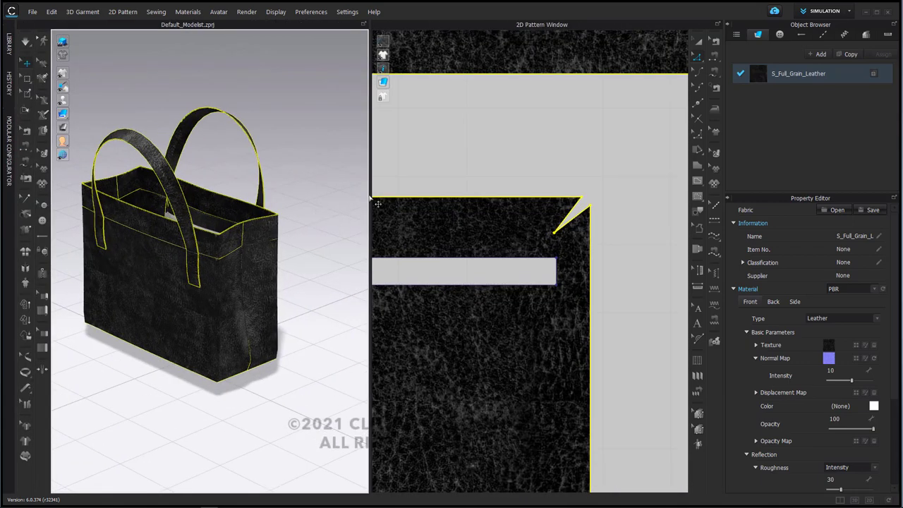
left_click_drag(369, 197, 301, 211)
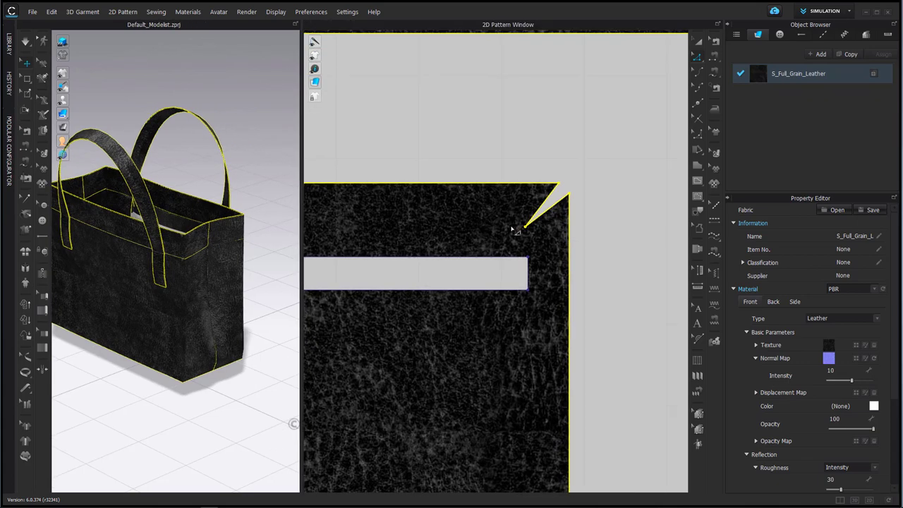
scroll(514, 228, "down", 6)
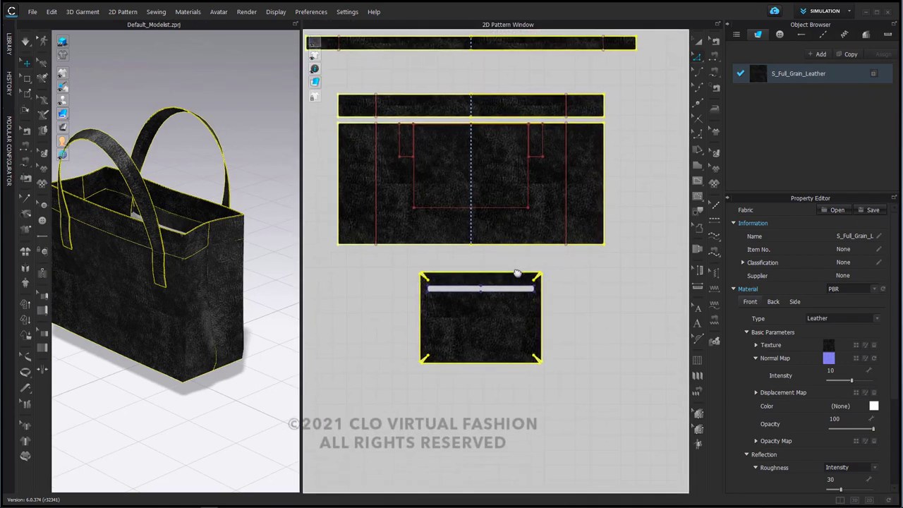
right_click_drag(280, 259, 155, 266)
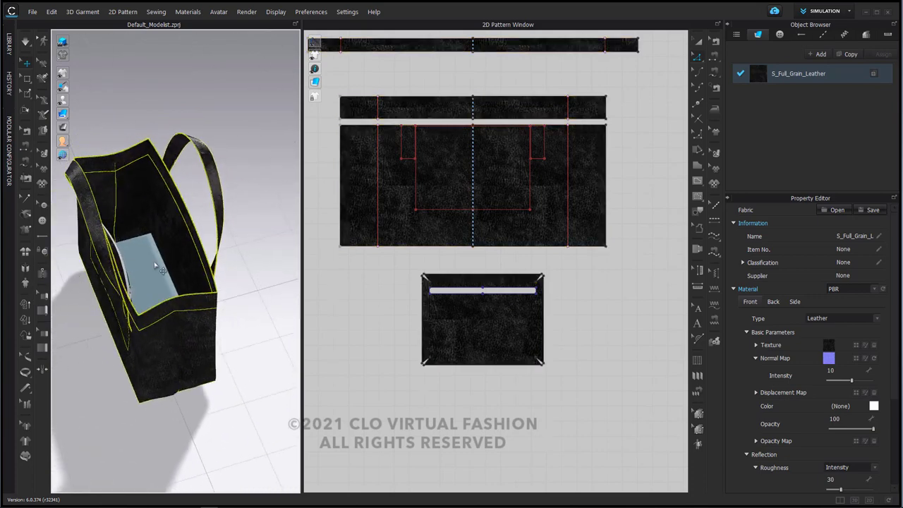
left_click(155, 266)
right_click(156, 267)
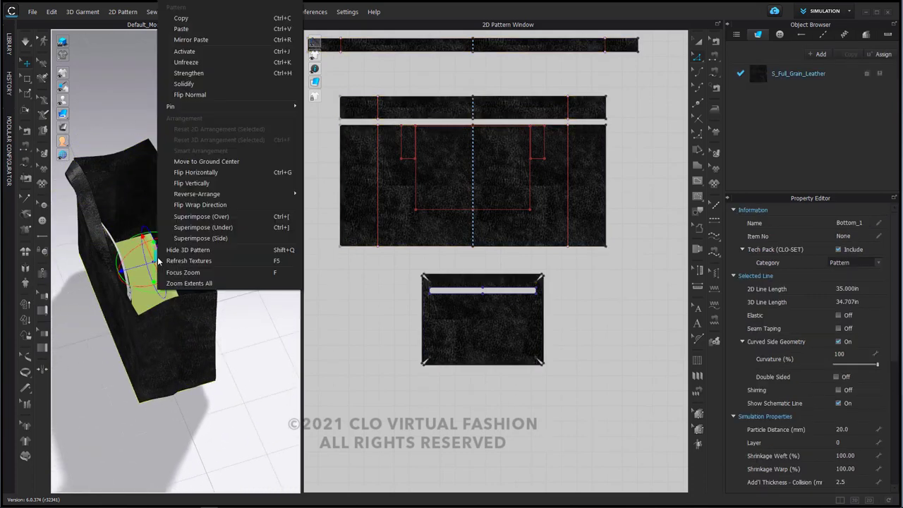
left_click(207, 72)
key("Escape")
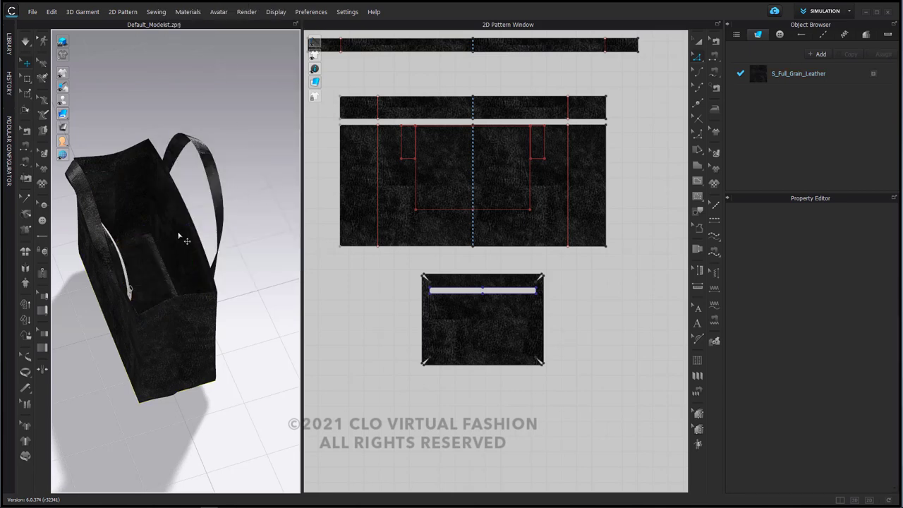
Duplicate the S_Full_Grain_Leather fabric and make the copy the active fabric
scroll(609, 171, "down", 3)
middle_click_drag(608, 171, 677, 194)
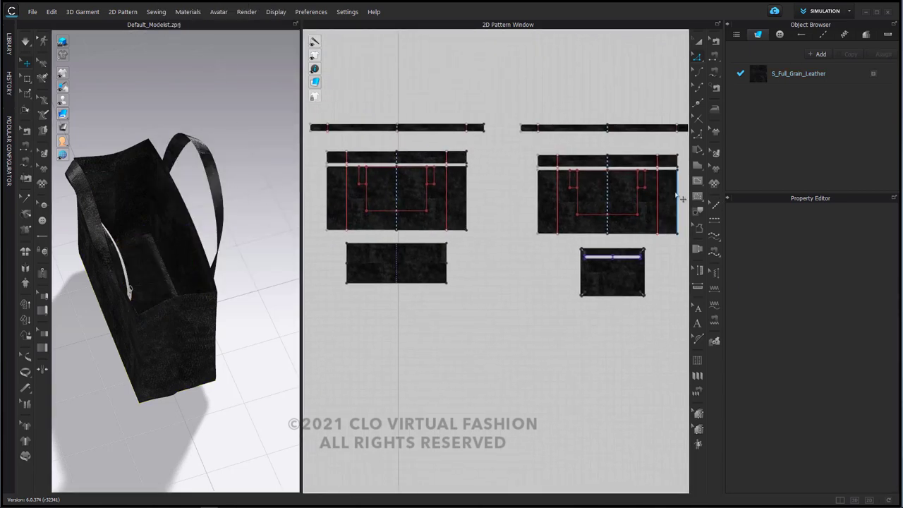
scroll(675, 180, "down", 1)
left_click(836, 71)
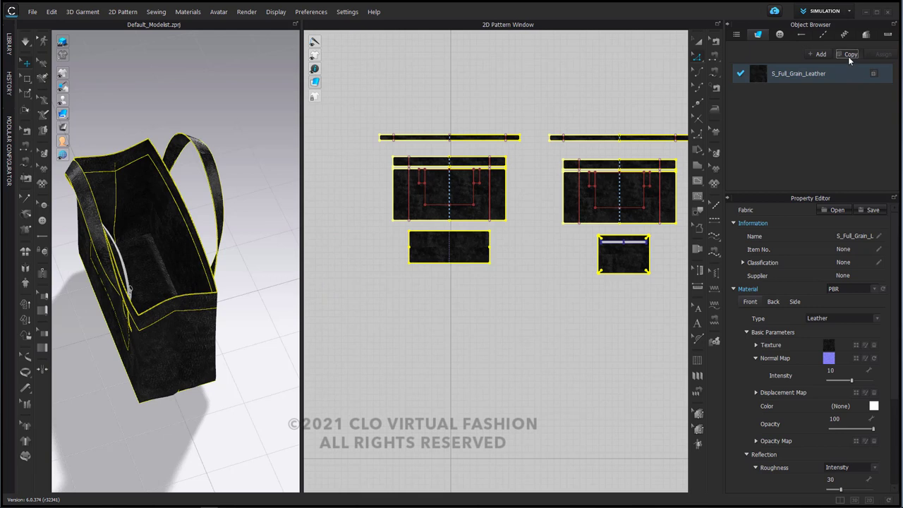
left_click(848, 55)
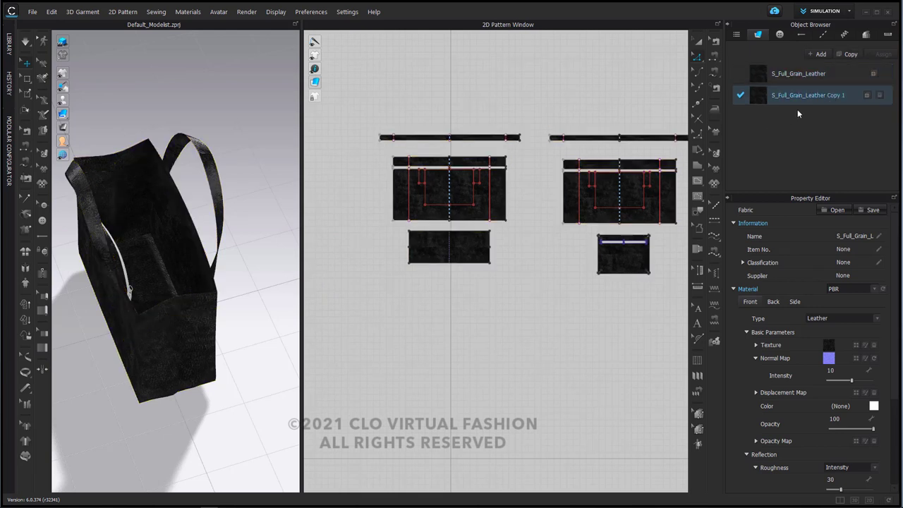
left_click(811, 77)
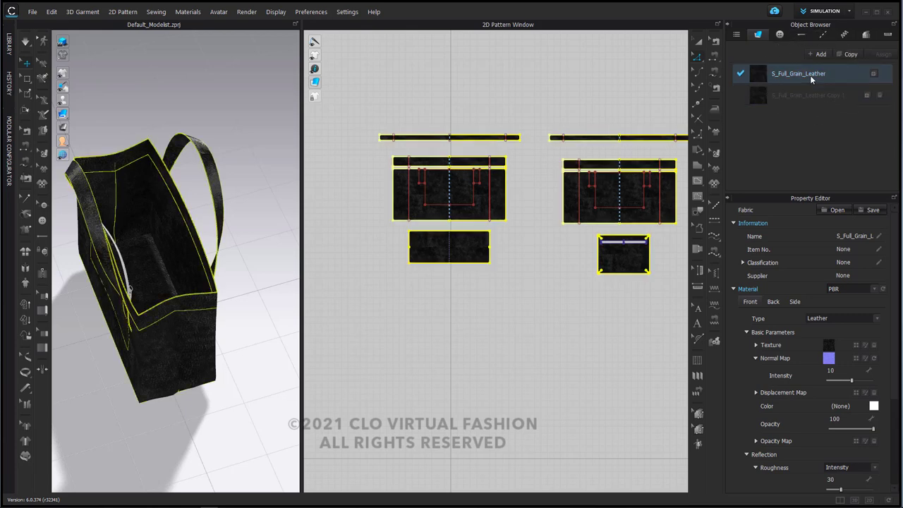
middle_click_drag(485, 200, 422, 219)
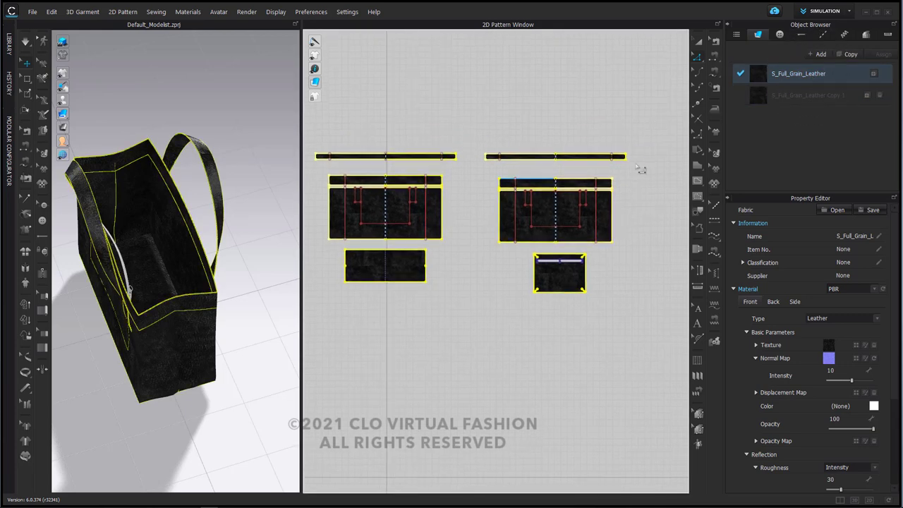
left_click(806, 99)
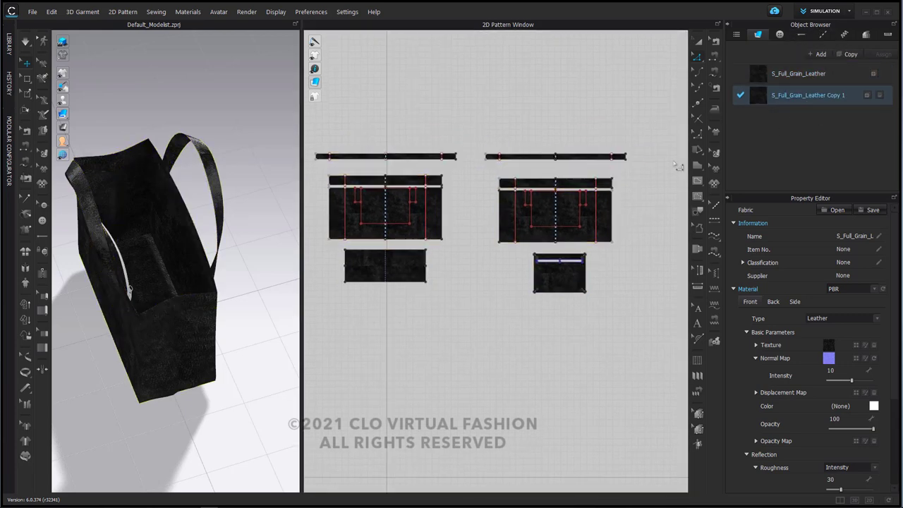
Assign S_Full_Grain_Leather Copy 1 to the two large side panels and the zippered inside pocket panel
left_click(574, 276)
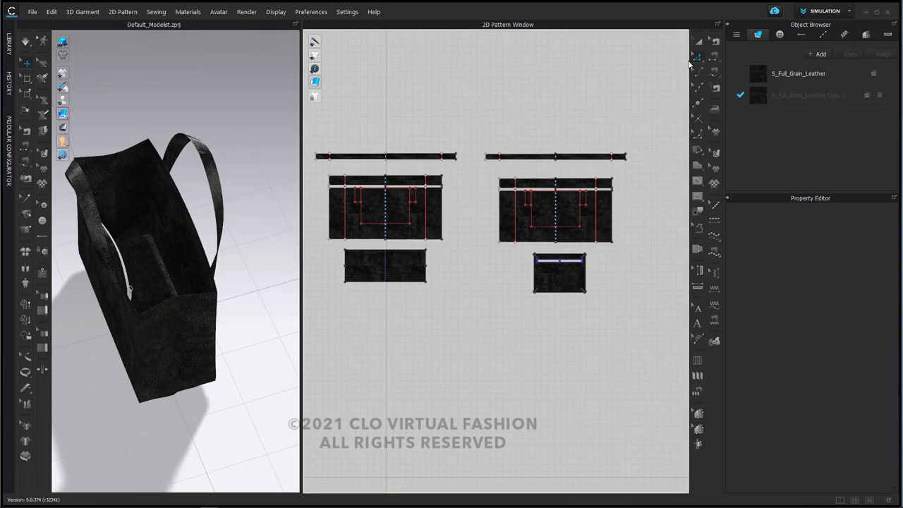
left_click(564, 230)
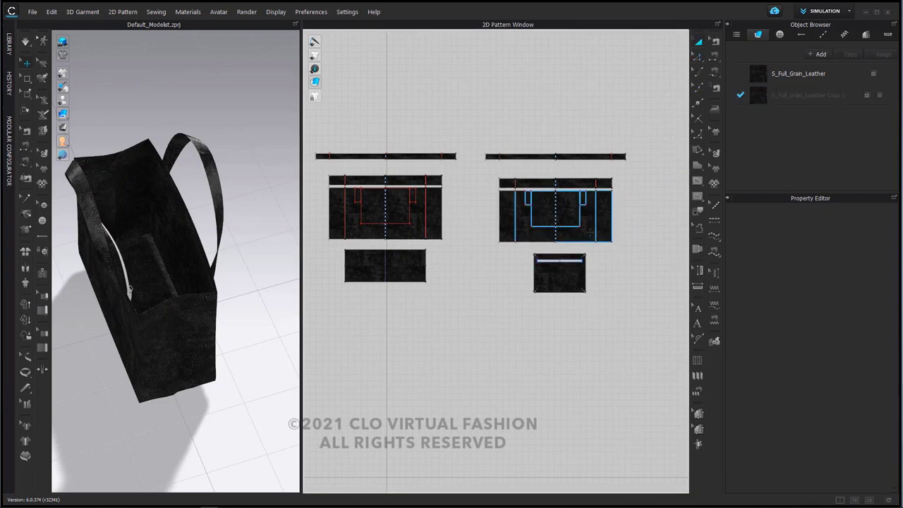
left_click(419, 231, "shift")
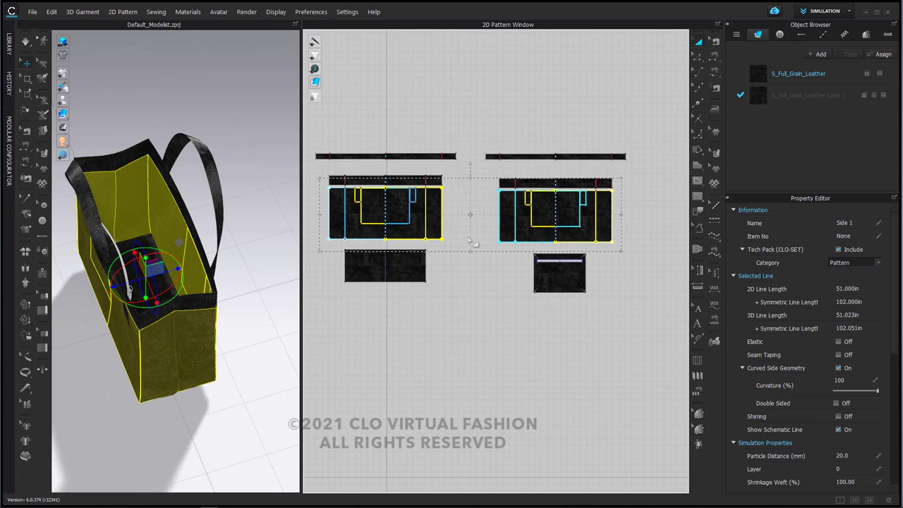
left_click(572, 274, "shift")
key("ctrl")
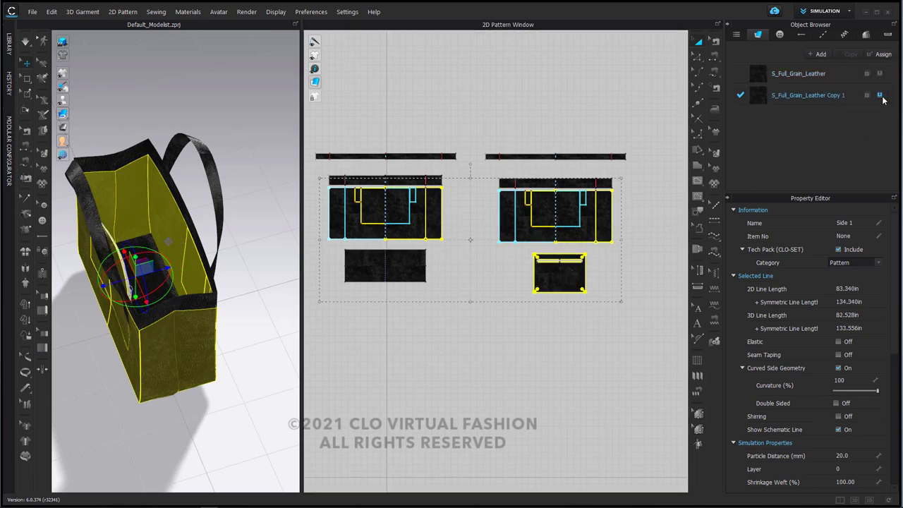
scroll(571, 224, "down", 2)
scroll(570, 223, "up", 4)
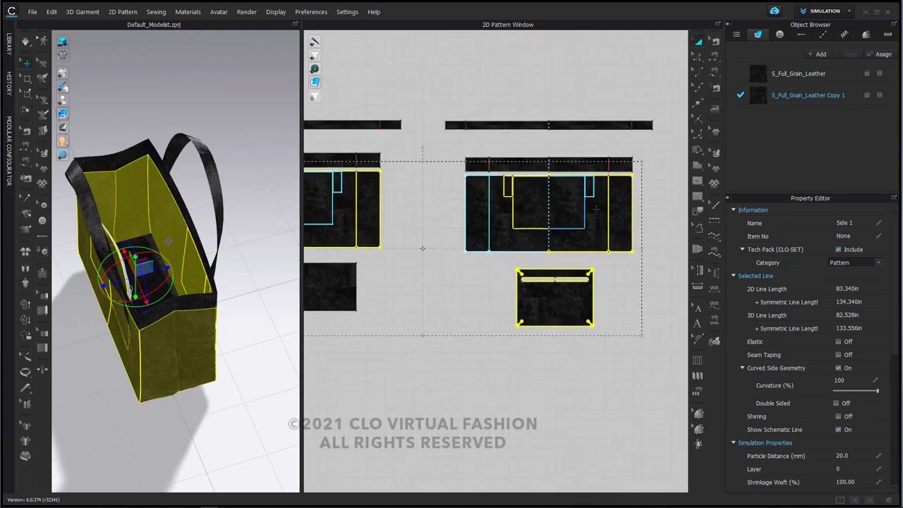
left_click(401, 315)
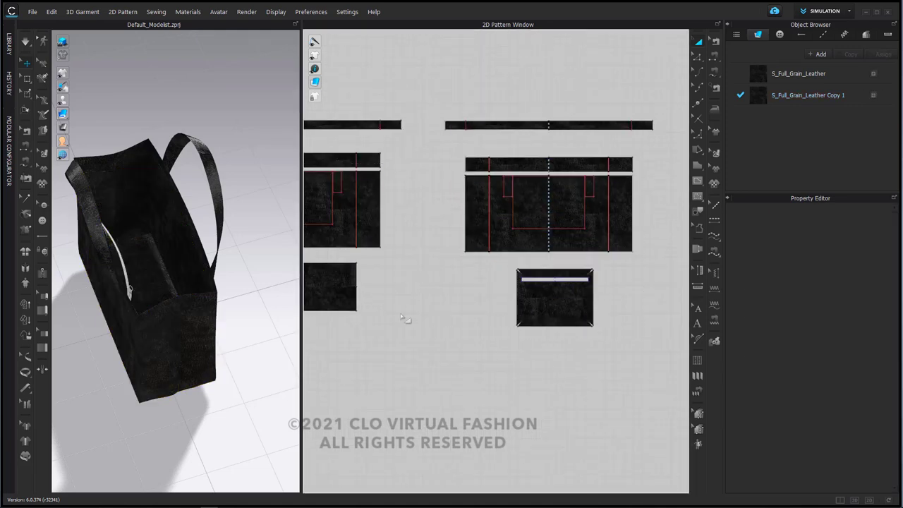
Give the back face of S_Full_Grain_Leather Copy 1 its own material instead of sharing the front's
left_click(831, 97)
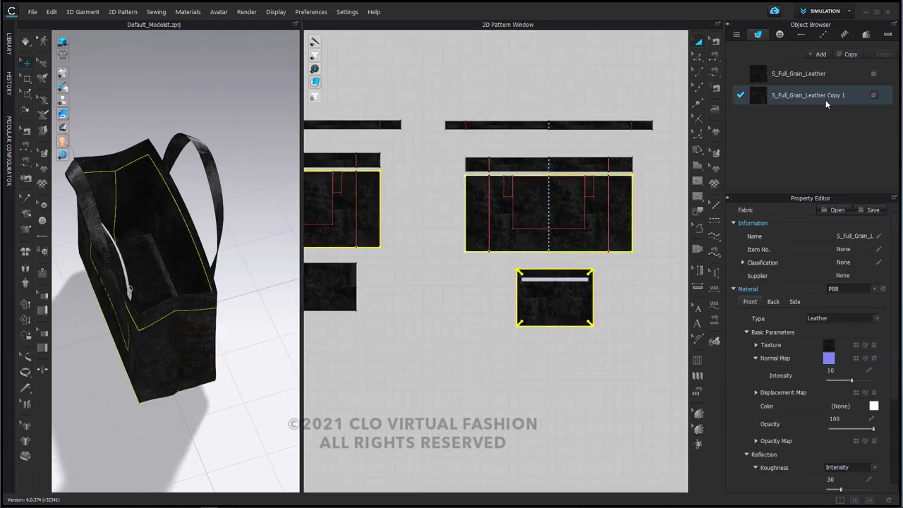
left_click(774, 302)
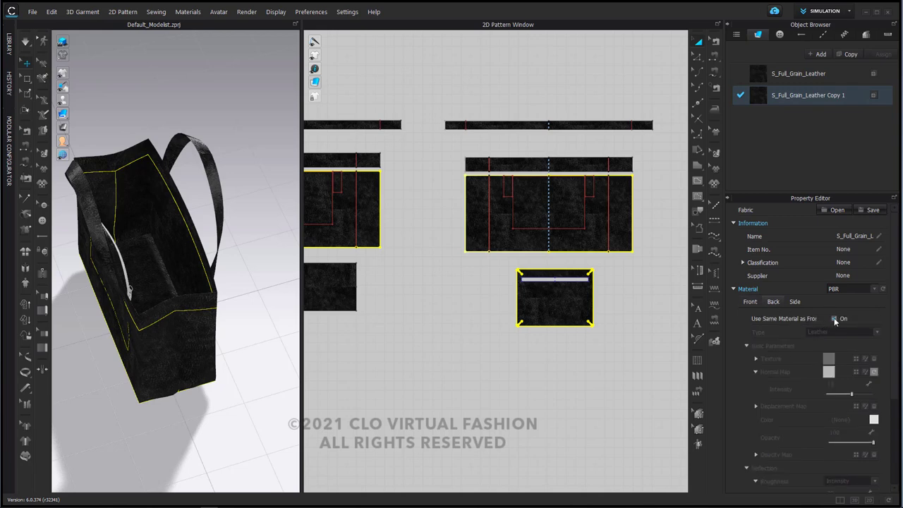
scroll(158, 314, "up", 3)
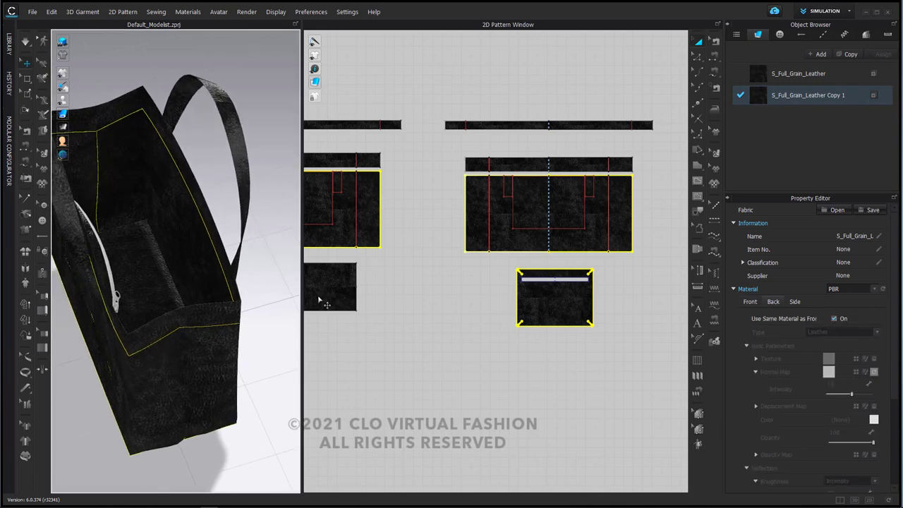
left_click(834, 319)
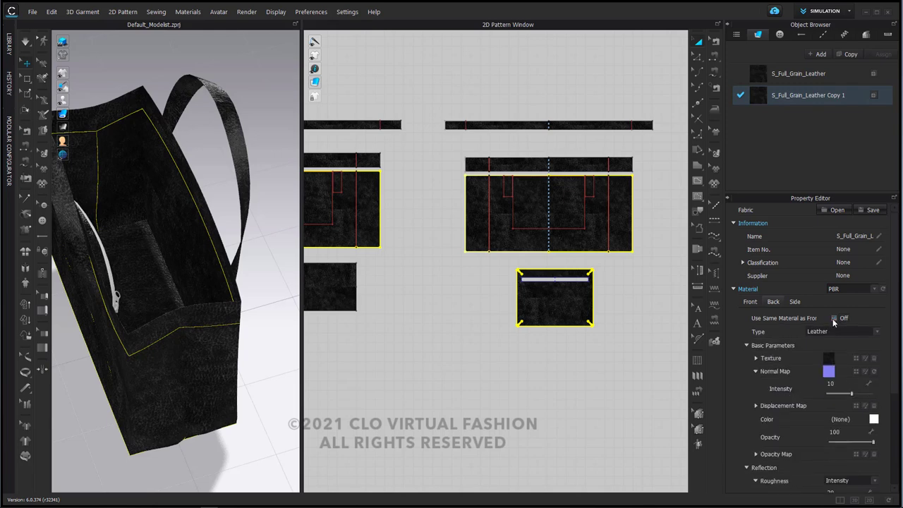
Remove the back face's texture and normal map and set its material type to Fabric_Silk/Satin
left_click(875, 360)
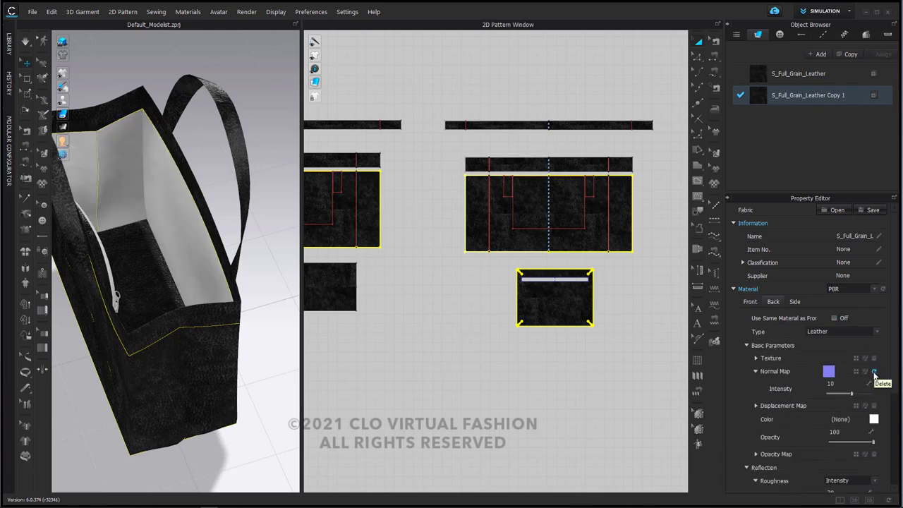
left_click(874, 373)
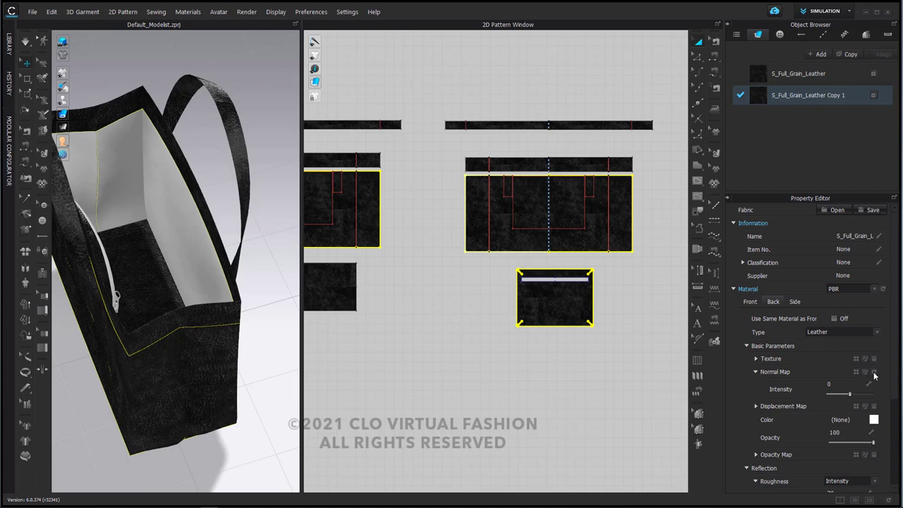
left_click(880, 333)
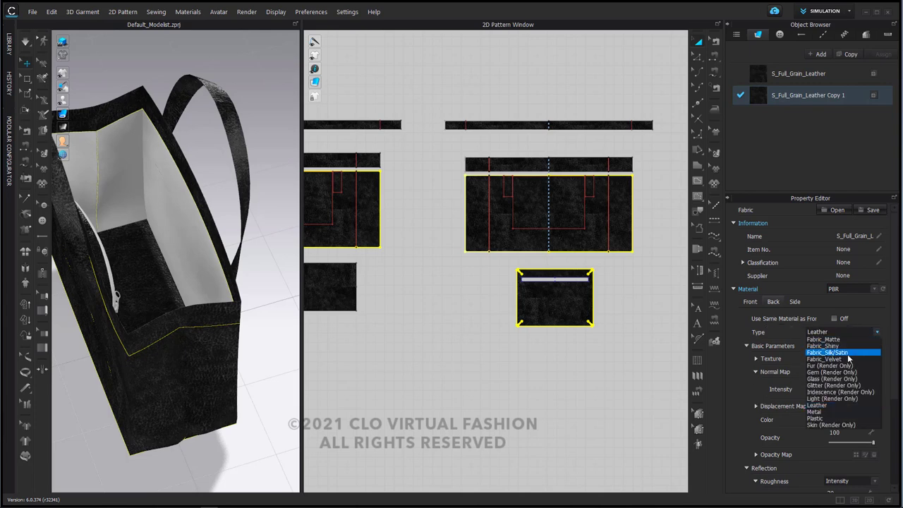
left_click(849, 352)
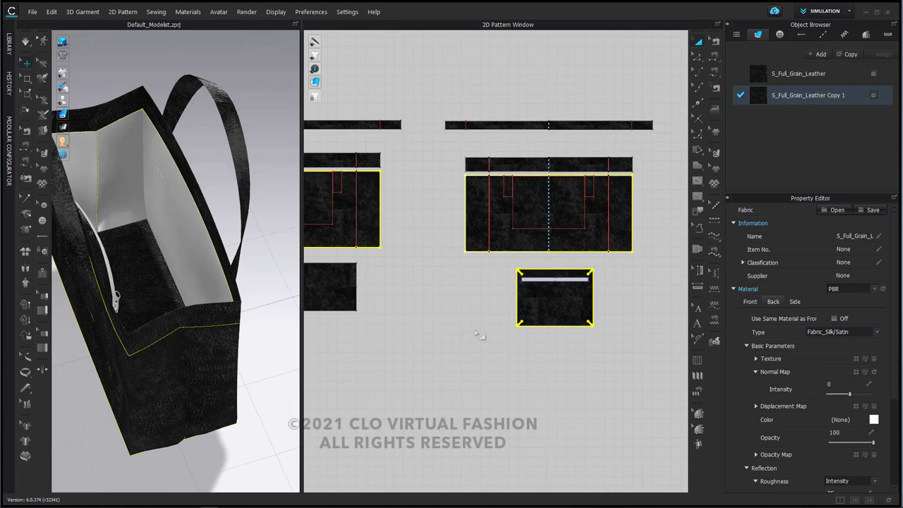
Find the silk maps in the Fabric library's Normal_Map folder and apply Silk_Duchess_Satin_NRM.jpg as the back face's normal map
left_click(9, 47)
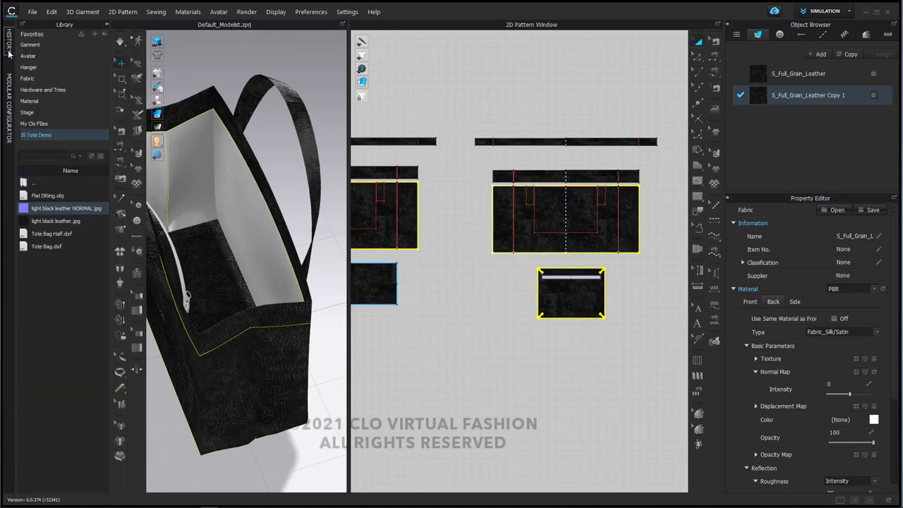
left_click(47, 79)
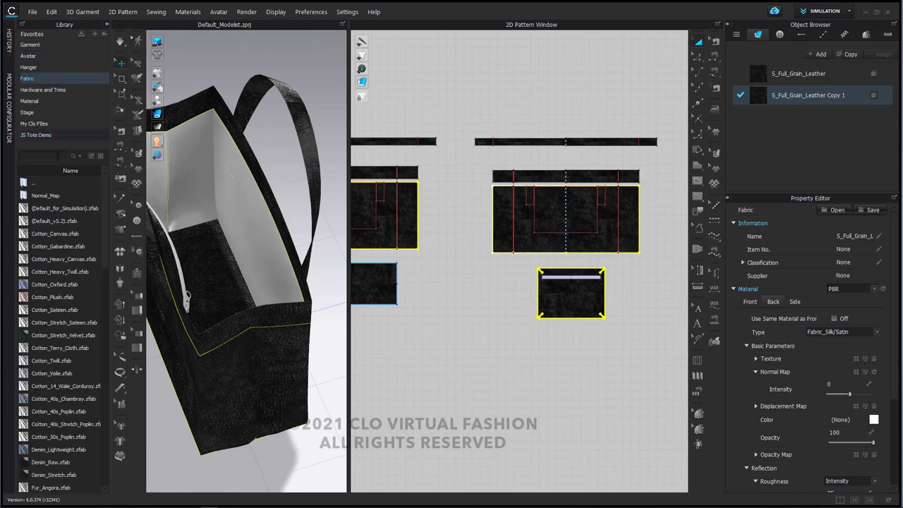
double_click(28, 197)
left_click(53, 154)
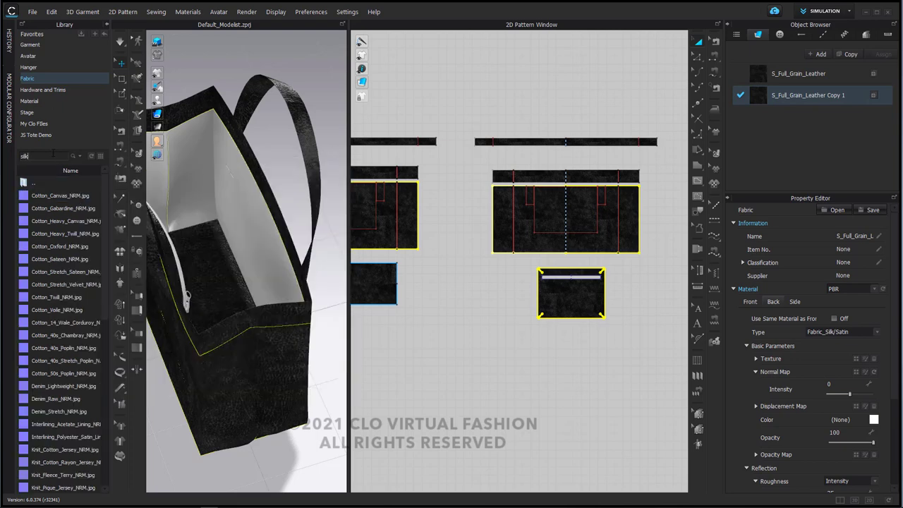
key("Return")
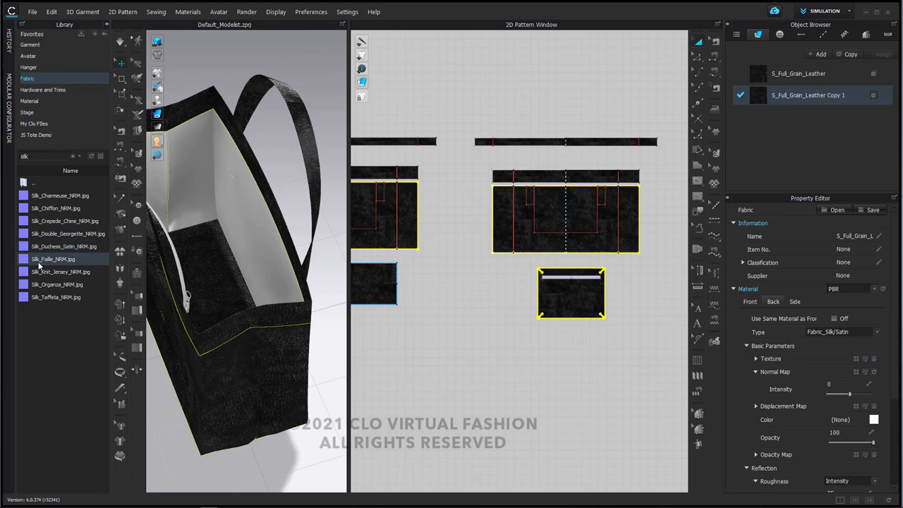
mouse_move(45, 249)
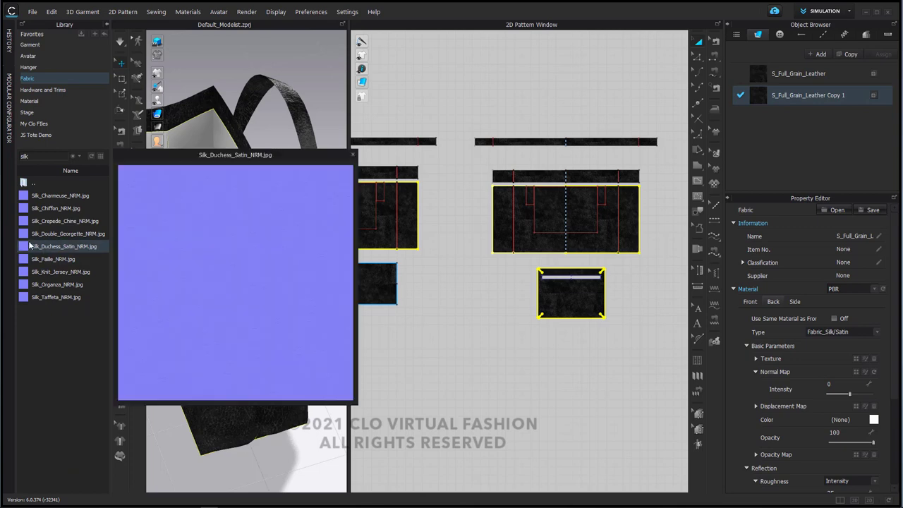
left_click_drag(25, 247, 858, 379)
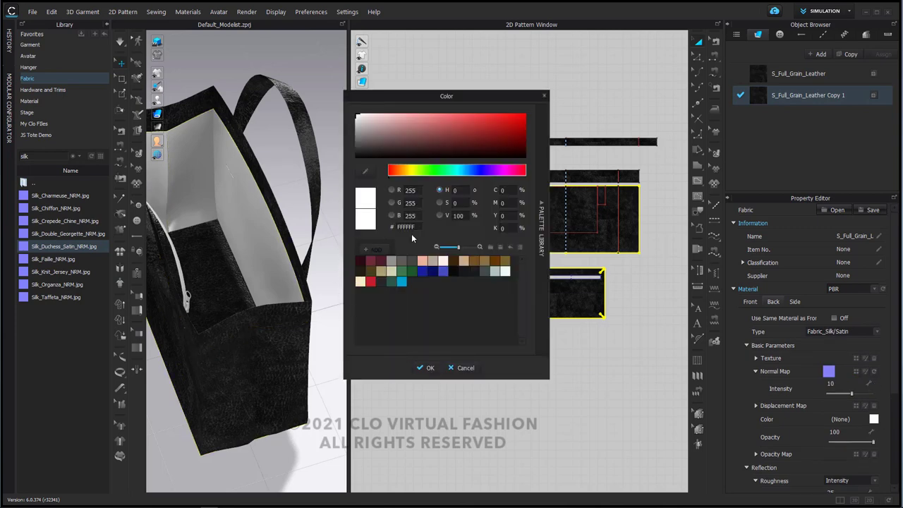
Set the back face's colour to the Pantone FHI Cotton TCX swatch High Risk Red, found by searching the palette library for "red"
left_click(542, 242)
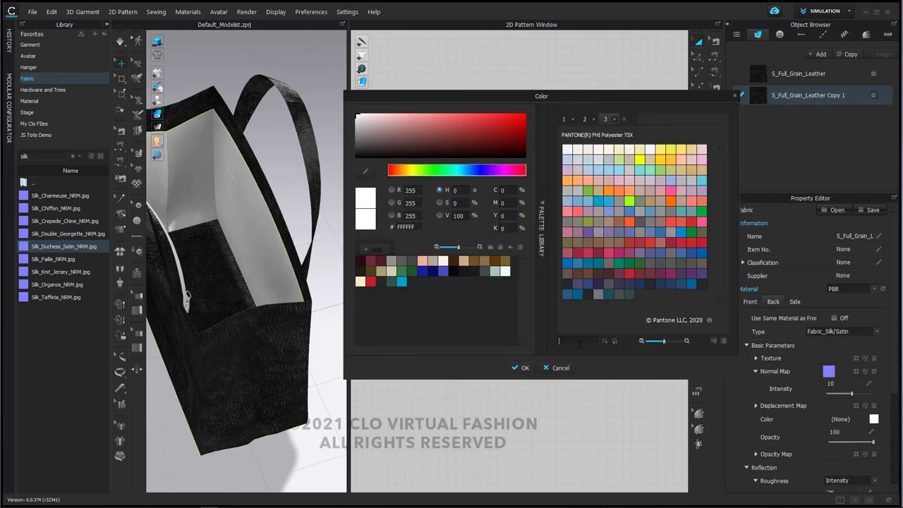
type("red")
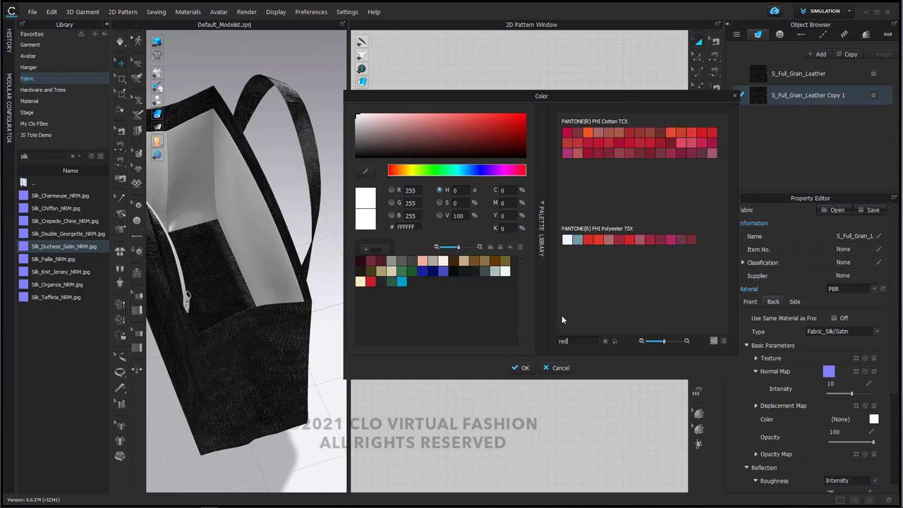
left_click(712, 133)
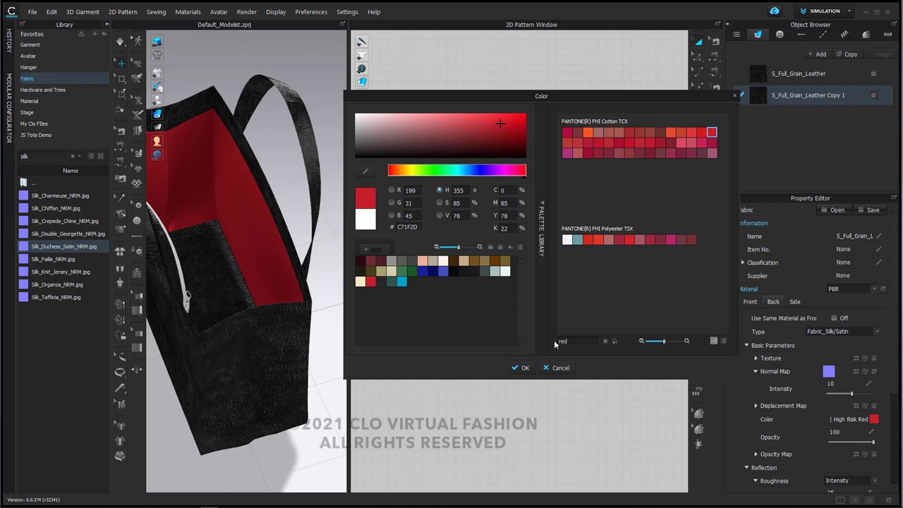
left_click(521, 367)
Assign S_Full_Grain_Leather Copy 1 to the bag's bottom panel and deselect it
mouse_move(233, 311)
right_mouse_down()
mouse_move(196, 298)
mouse_move(105, 292)
mouse_move(92, 300)
mouse_move(296, 319)
mouse_move(236, 318)
mouse_move(248, 308)
right_mouse_up()
left_click(295, 316)
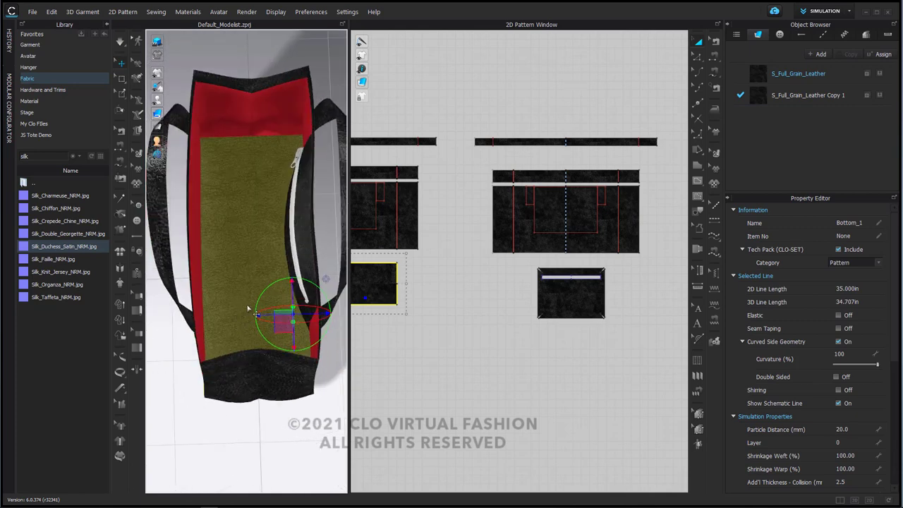
left_click(879, 94)
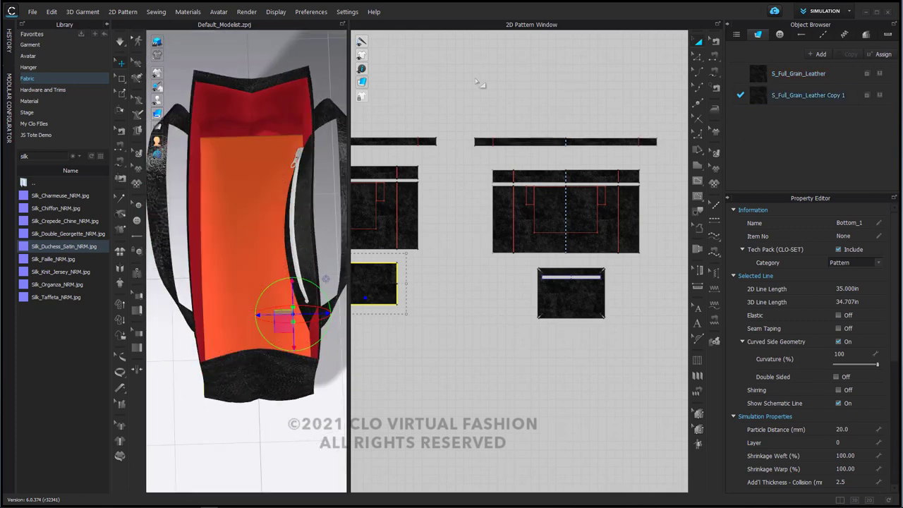
left_click(417, 172)
Turn on Double Sided curved side geometry for all of the bag's pattern pieces together
scroll(332, 186, "up", 10)
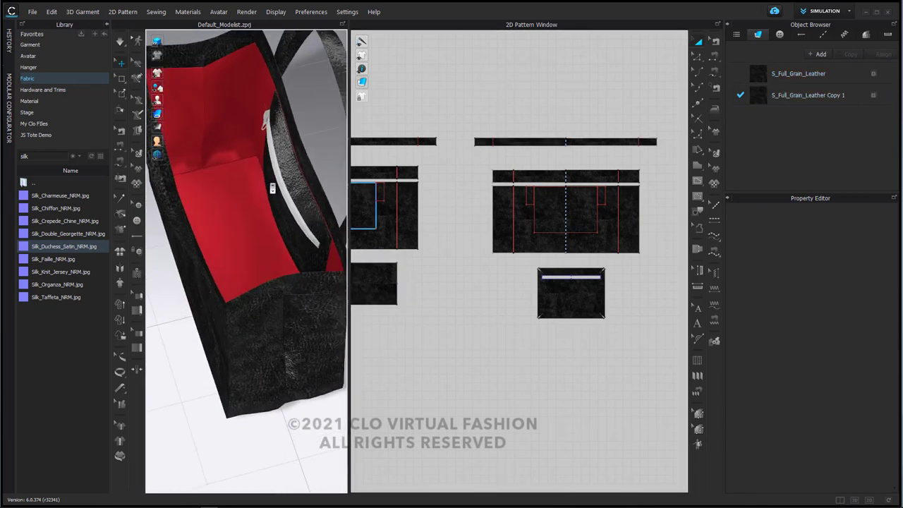
mouse_move(283, 235)
right_mouse_down()
mouse_move(280, 228)
mouse_move(346, 238)
mouse_move(257, 151)
mouse_move(239, 233)
mouse_move(278, 222)
mouse_move(283, 236)
mouse_move(271, 221)
right_mouse_up()
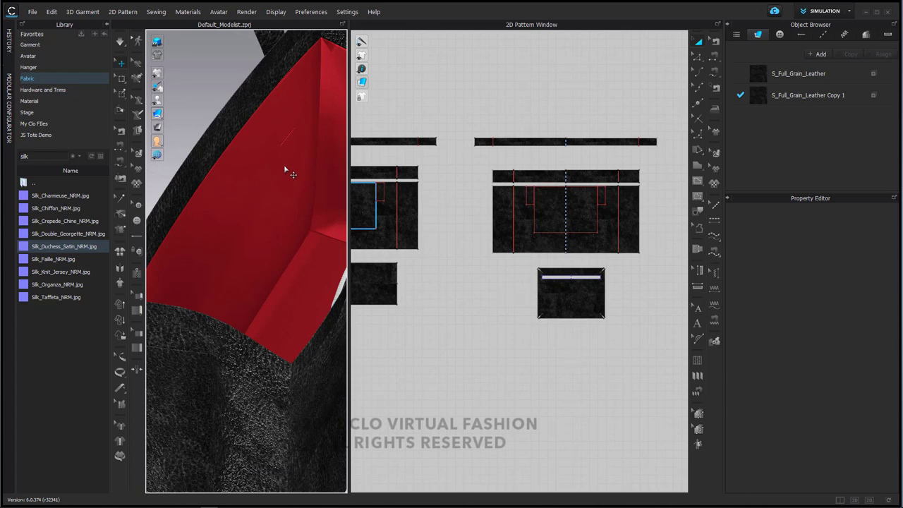
right_click_drag(286, 170, 246, 138)
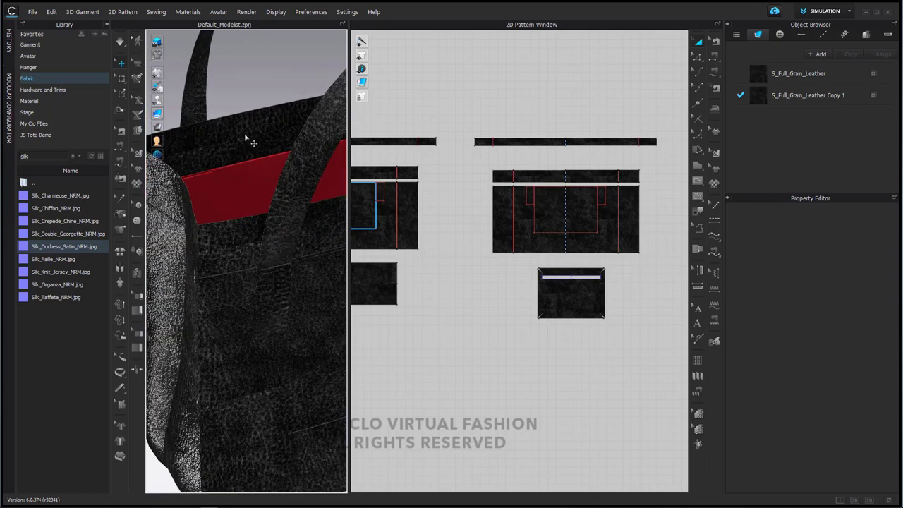
scroll(563, 205, "down", 5)
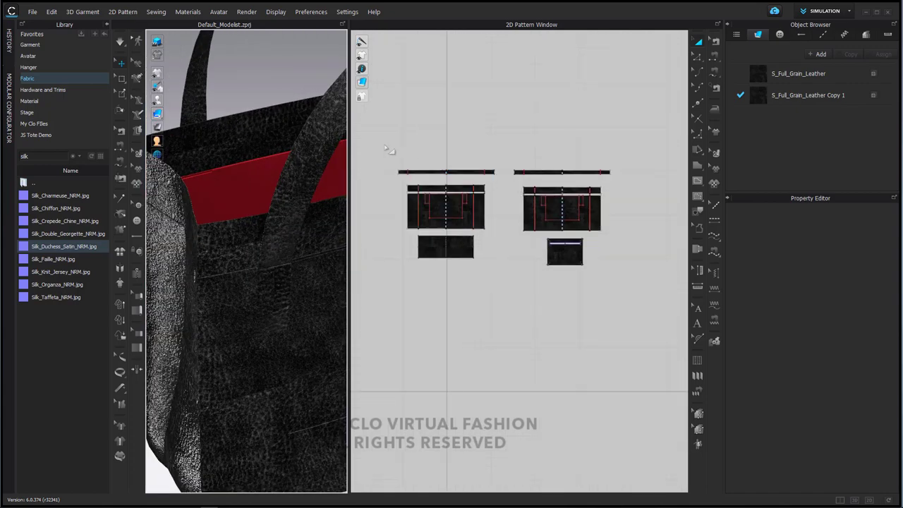
left_click_drag(385, 145, 645, 281)
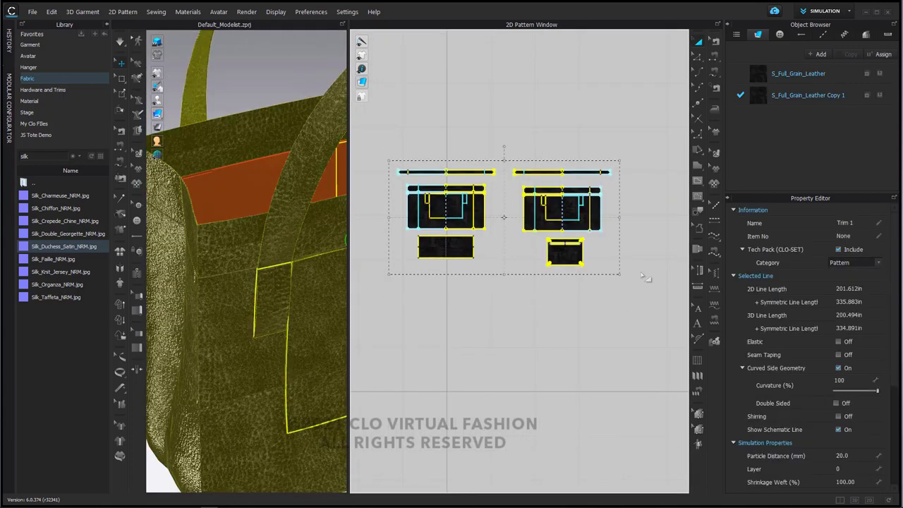
left_click(837, 403)
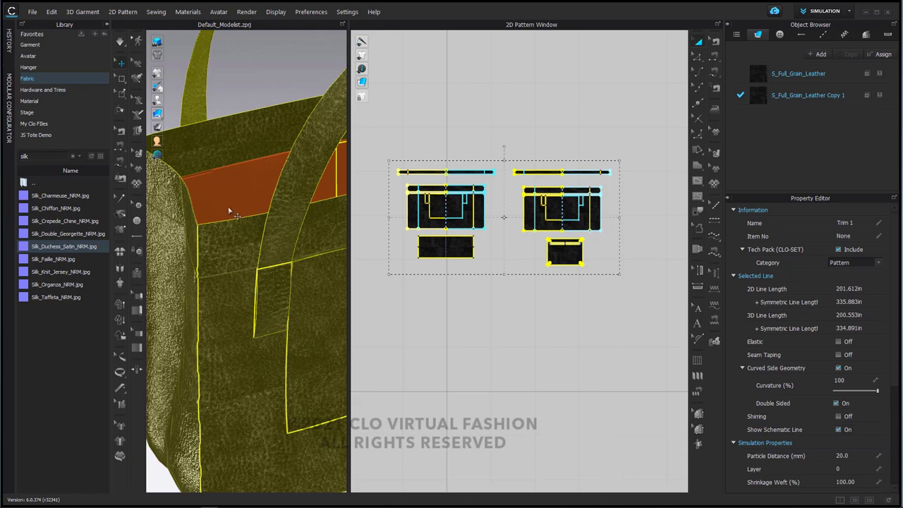
Examine the curved edges where the red lining meets the black leather, and the bag's exterior
scroll(229, 211, "up", 6)
middle_click_drag(242, 209, 257, 238)
right_click_drag(257, 226, 247, 202)
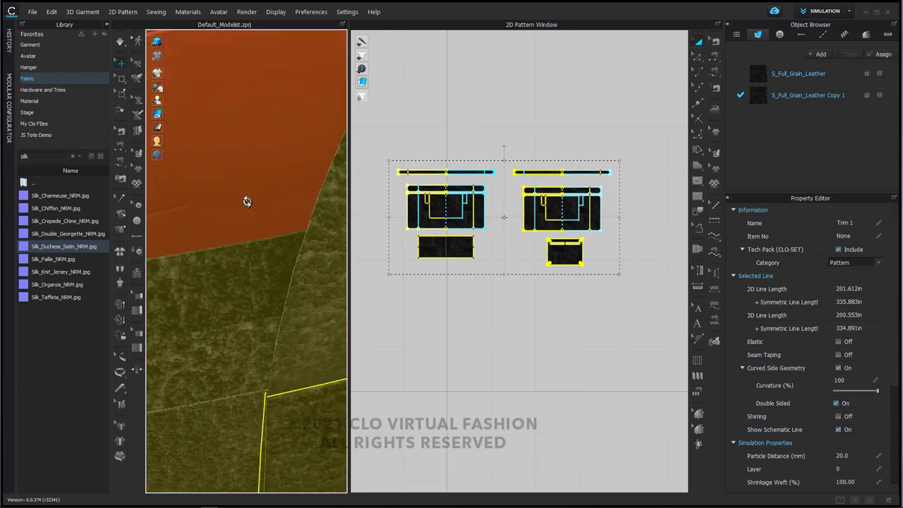
left_click(449, 308)
scroll(294, 243, "up", 3)
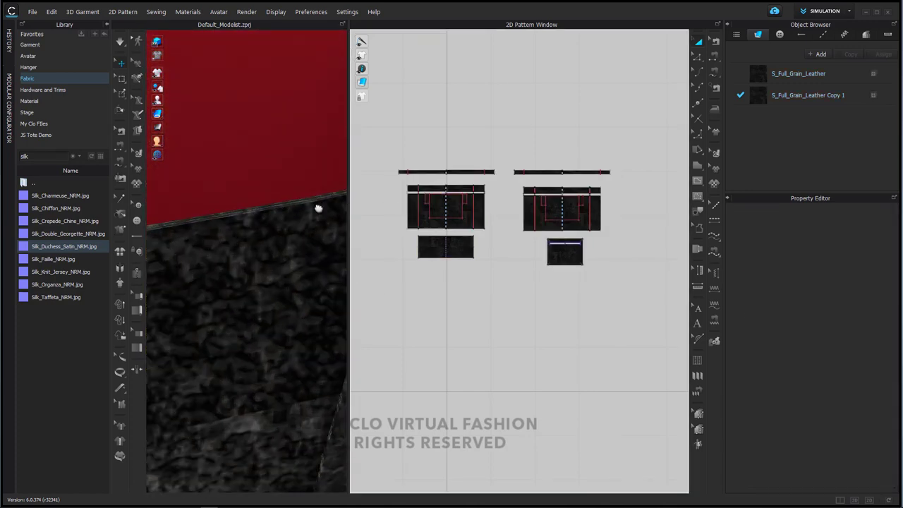
right_click_drag(318, 209, 422, 194)
scroll(257, 236, "down", 5)
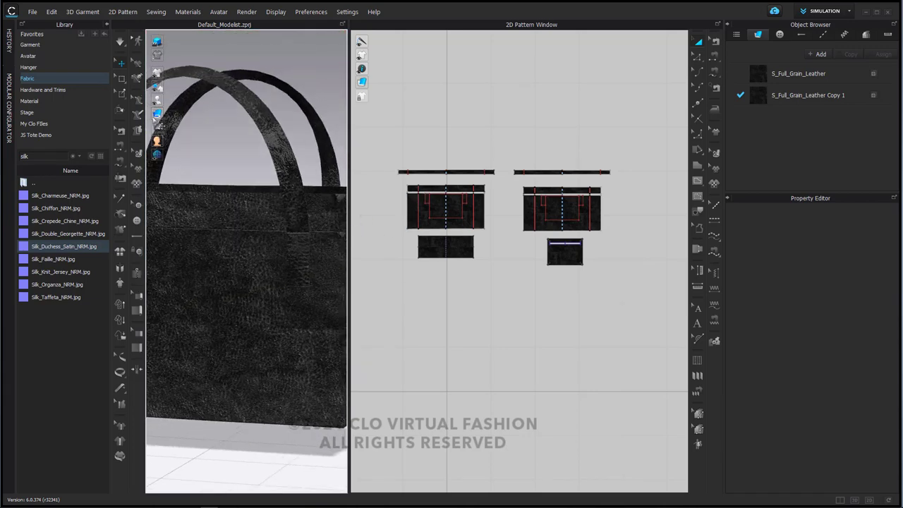
Turn the leather texture on the Side 1 panel so its grain line runs vertically
left_click(139, 153)
left_click(271, 281)
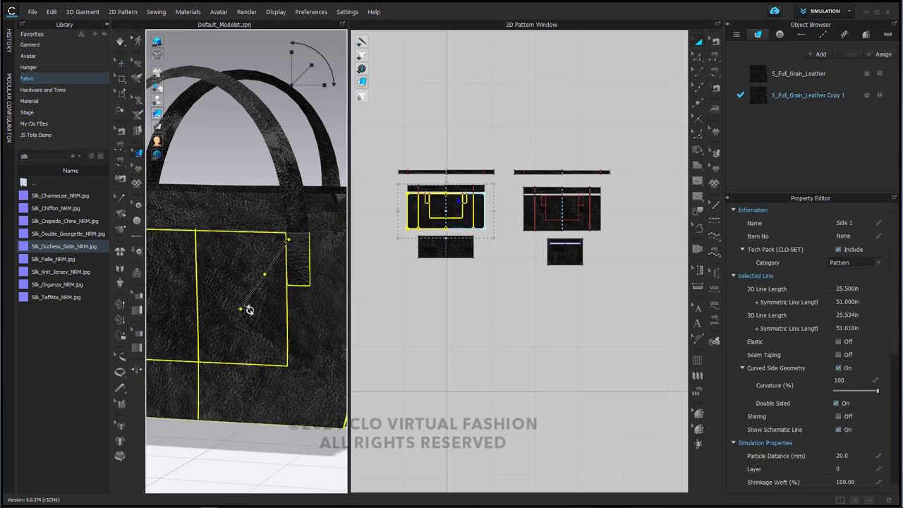
left_click_drag(246, 306, 255, 433)
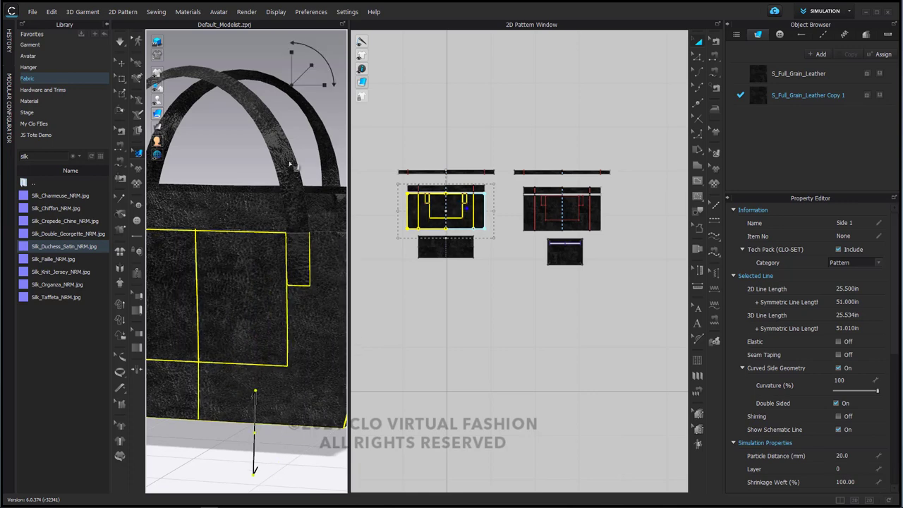
Reorient the leather texture's grain line on the Side 2 panel across the bag, then deselect the panel
right_click_drag(311, 326, 220, 311)
middle_click_drag(304, 305, 302, 232)
right_click_drag(301, 232, 259, 255)
left_click_drag(257, 256, 298, 357)
middle_click_drag(309, 301, 167, 301)
right_click_drag(247, 323, 192, 349)
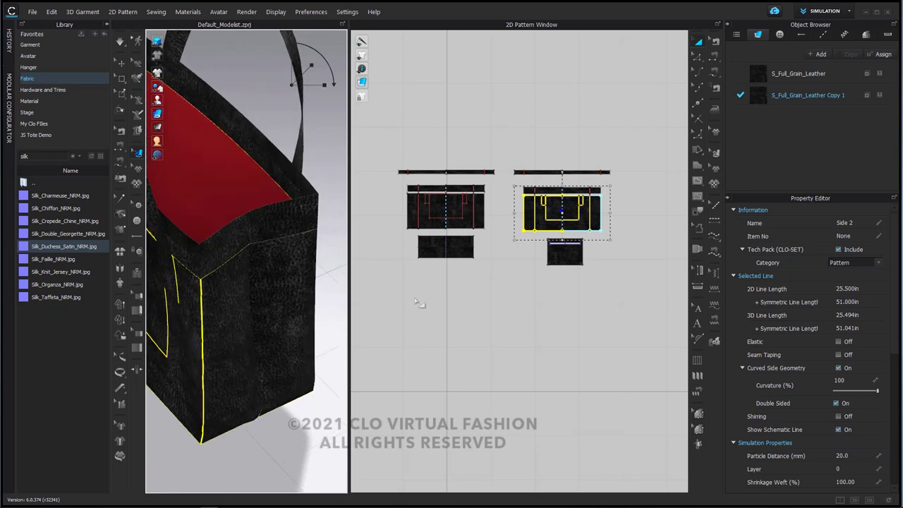
left_click(372, 289)
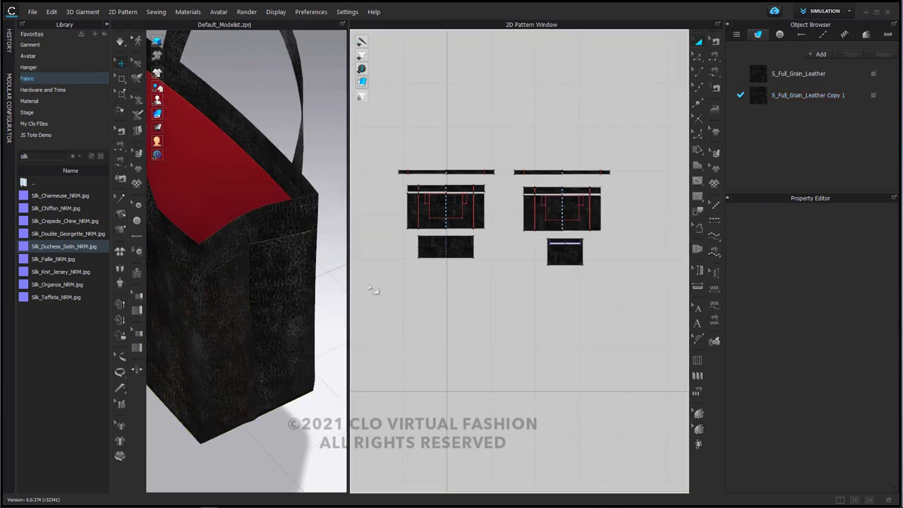
middle_click_drag(287, 292, 369, 232)
right_click_drag(304, 286, 292, 230)
middle_click_drag(292, 230, 262, 300)
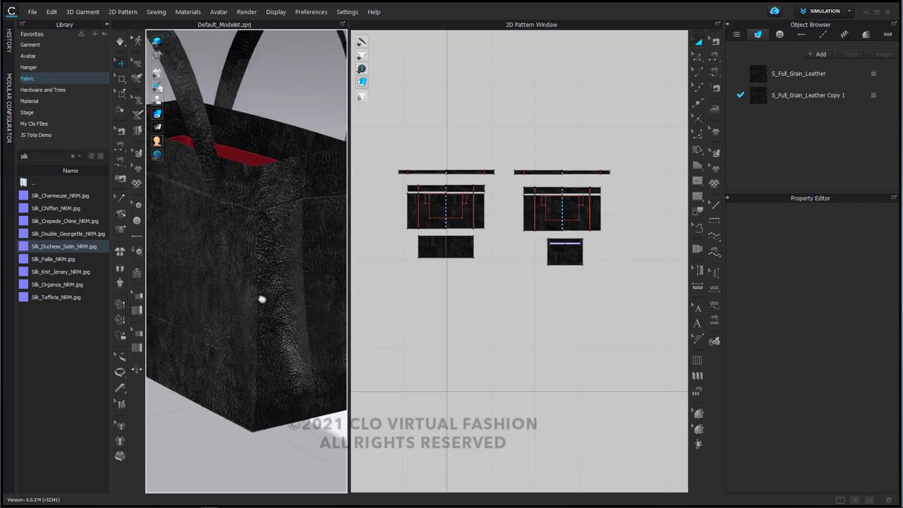
right_click_drag(261, 300, 269, 263)
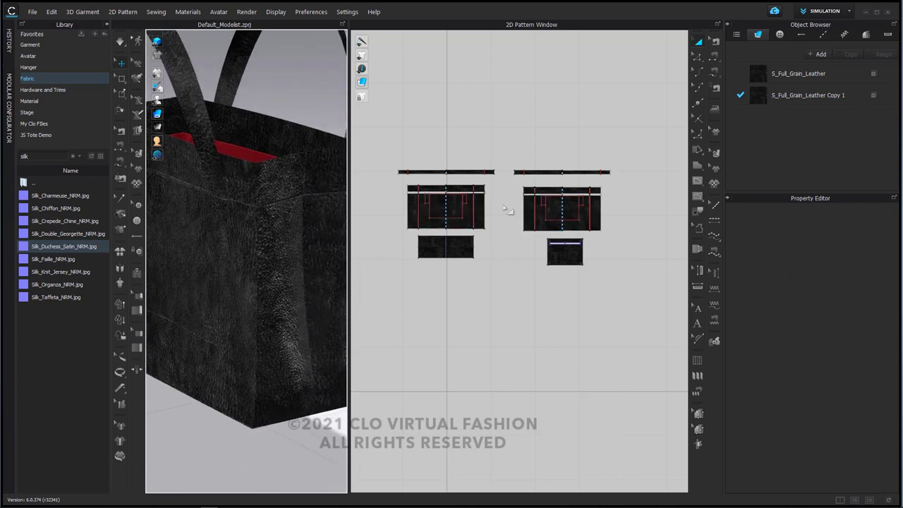
left_click(250, 189)
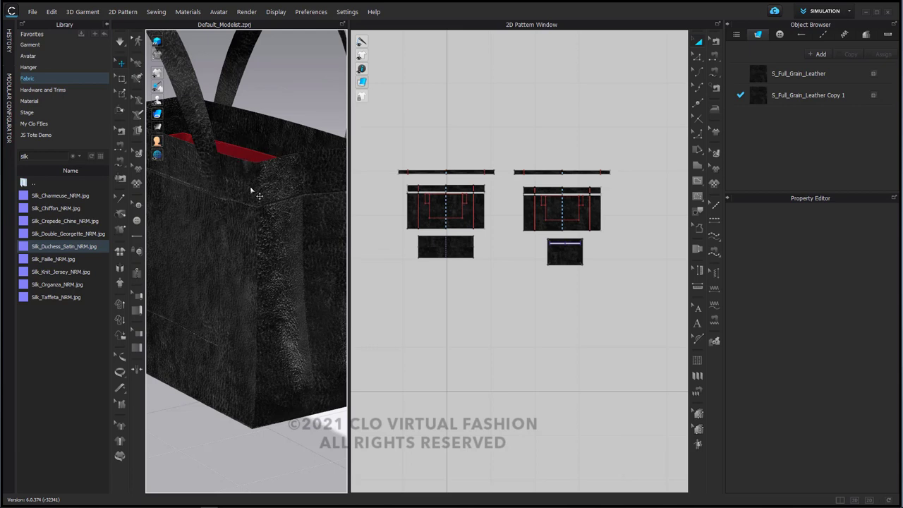
Look in the Topstitch folder of the Hardware and Trims library and clear the leftover "silk" search filter
left_click(44, 90)
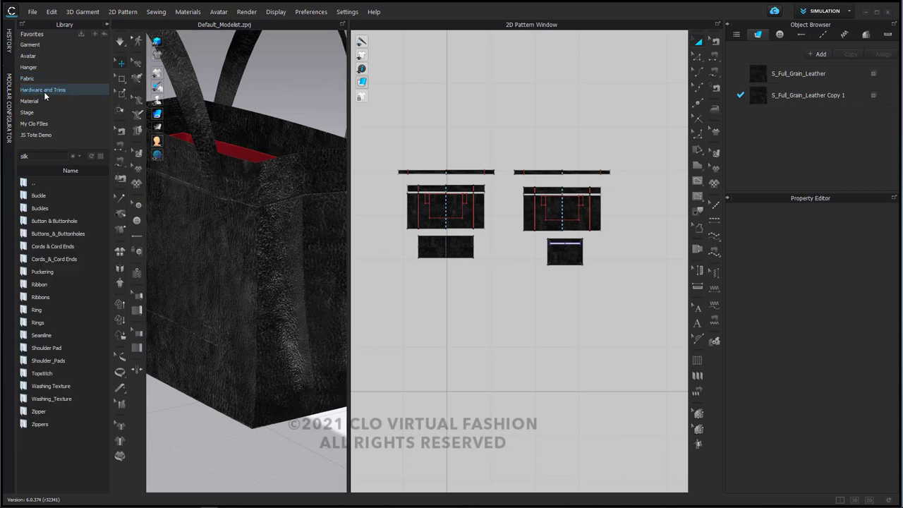
left_click(47, 259)
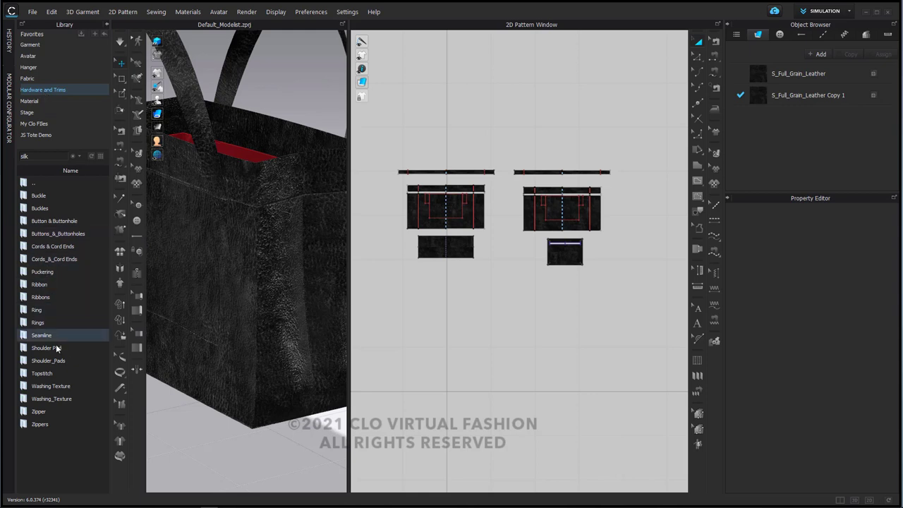
left_click(48, 373)
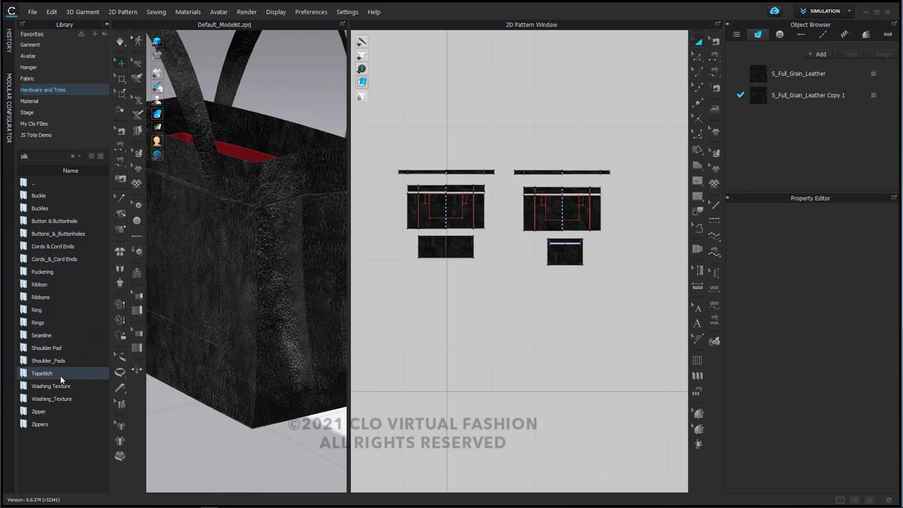
double_click(61, 379)
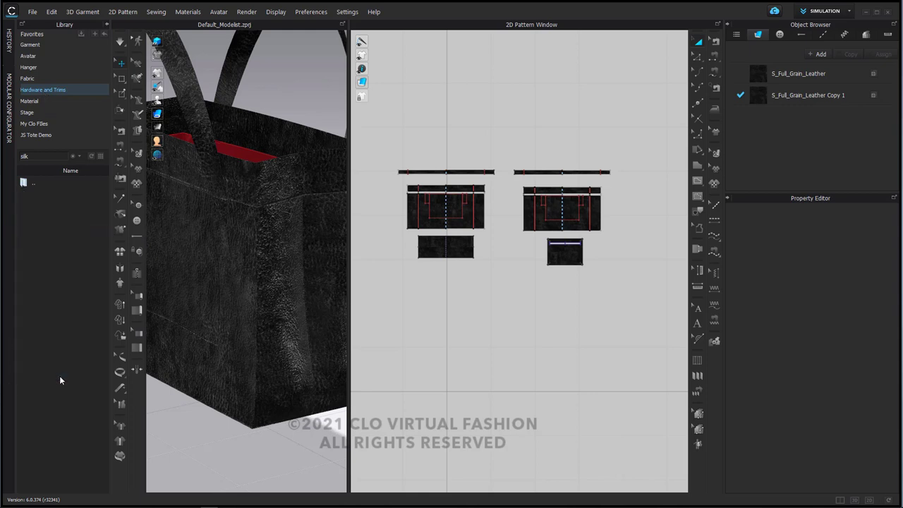
left_click(72, 156)
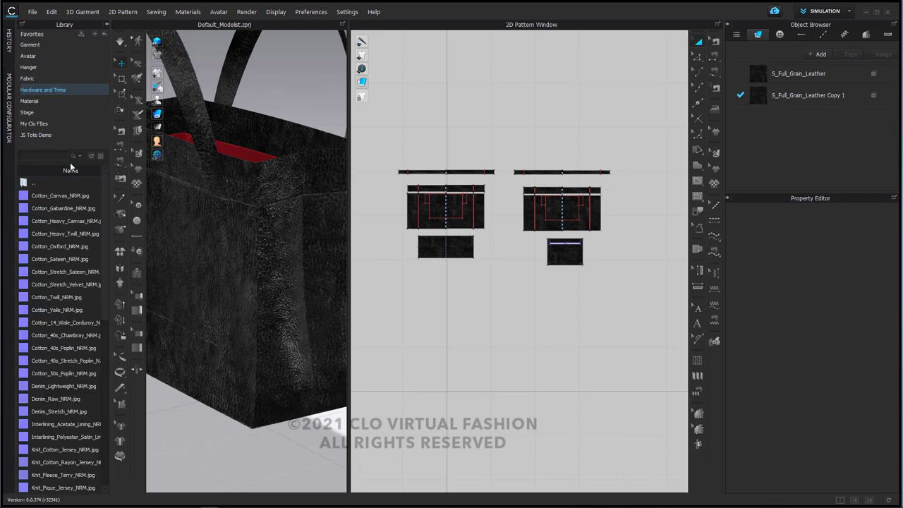
Add 02_Single_(Heavy).sst from the Hardware and Trims Topstitch folder to the project's topstitches
left_click(61, 93)
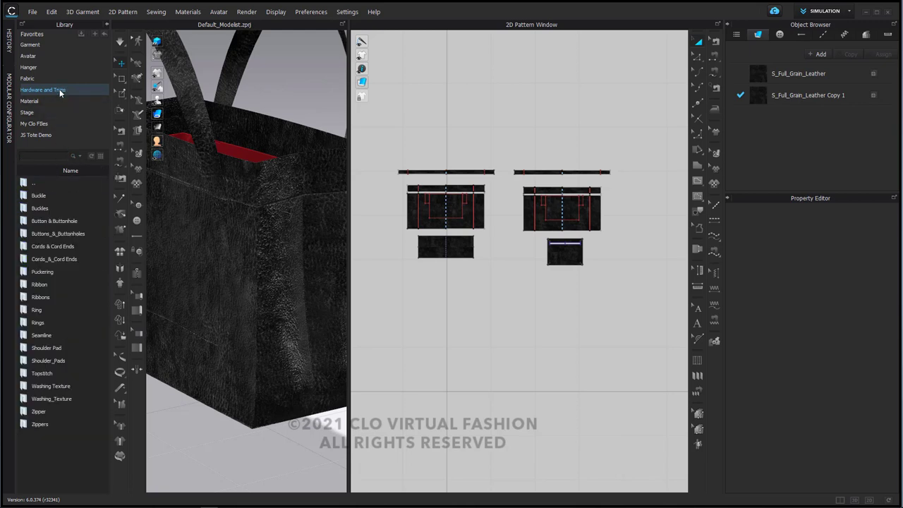
double_click(50, 376)
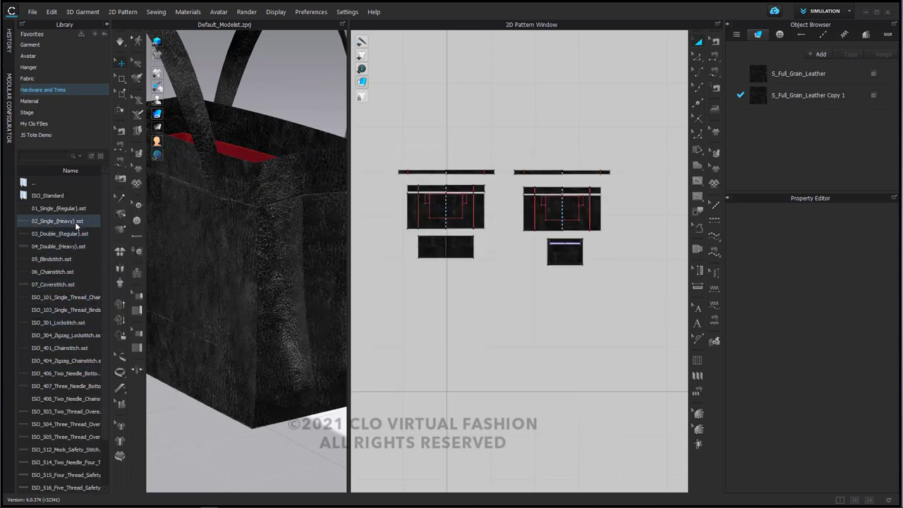
double_click(58, 221)
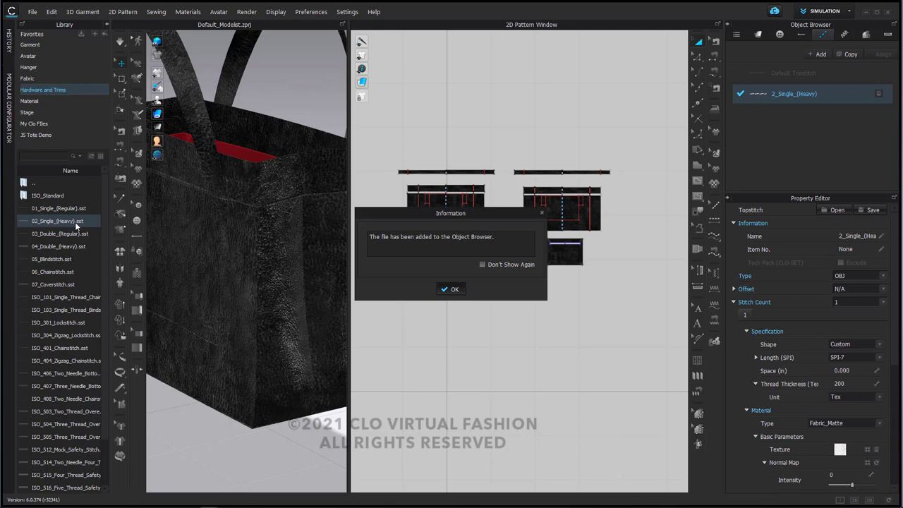
left_click(453, 289)
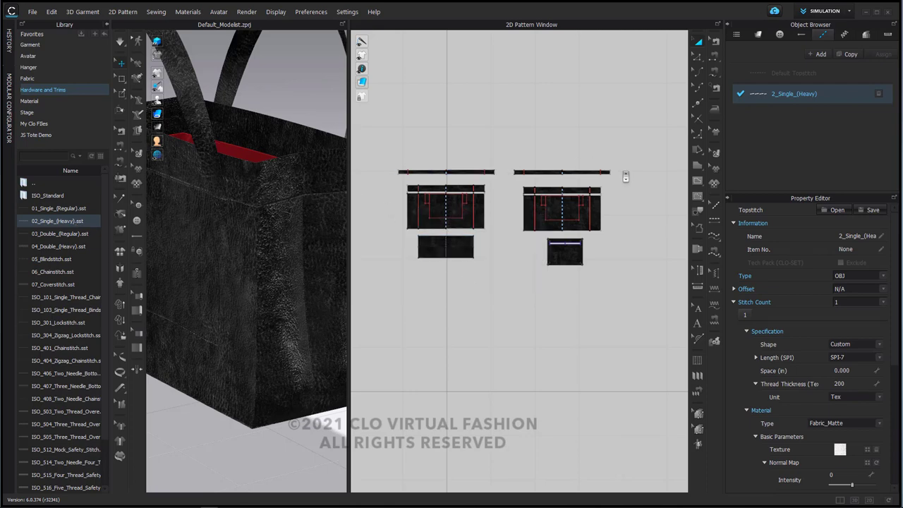
Apply the 2_Single_(Heavy) topstitch with Free Topstitch around the outlines of the handle strap and the trim strip above the side panel
scroll(624, 176, "up", 5)
scroll(673, 176, "up", 2)
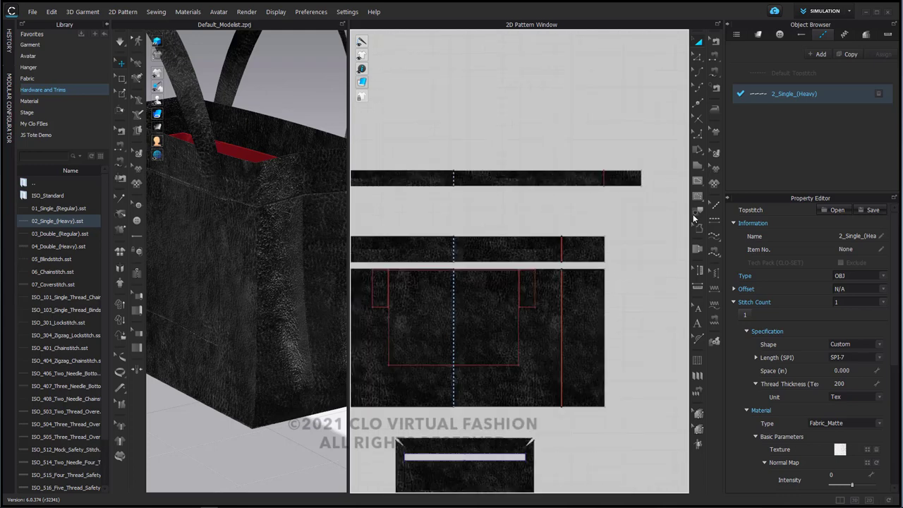
left_click(714, 237)
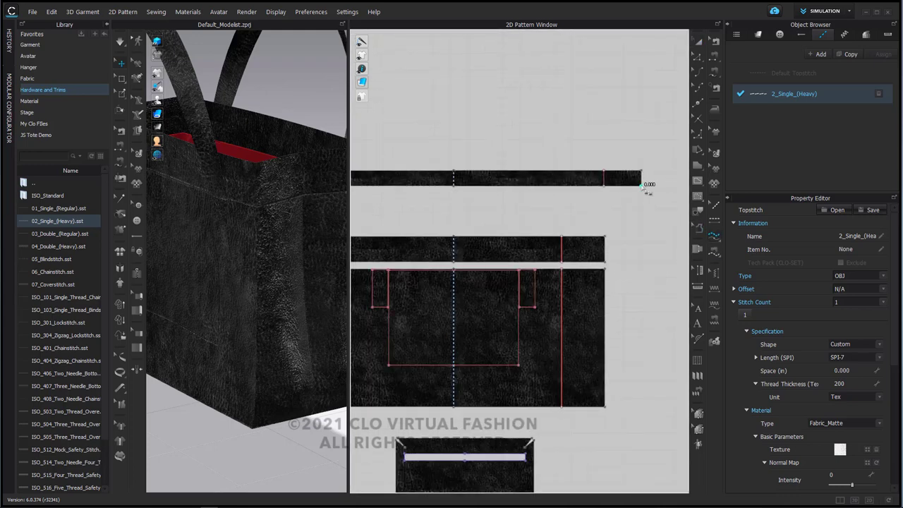
left_click(642, 185)
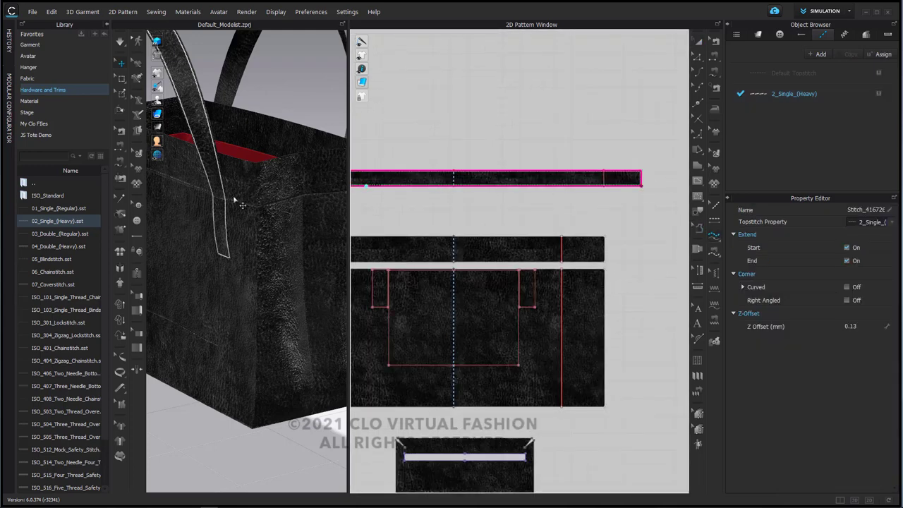
scroll(233, 205, "up", 6)
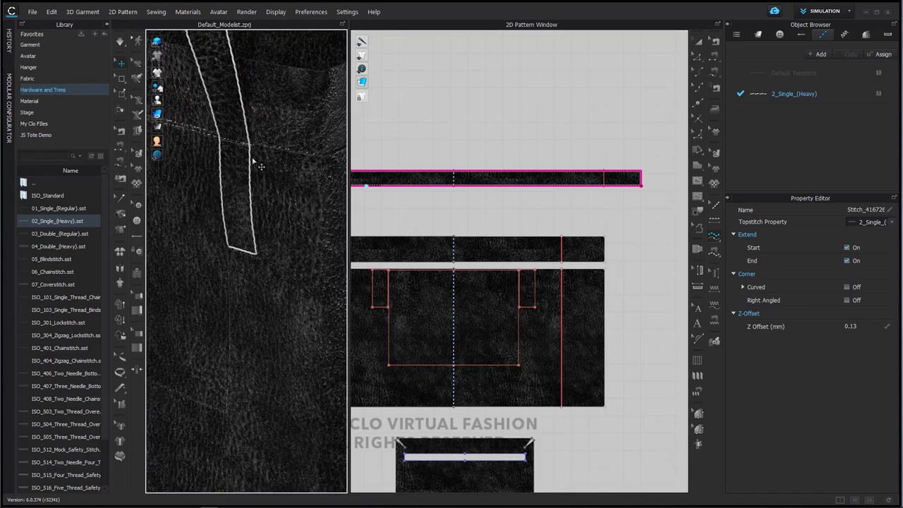
left_click(610, 266)
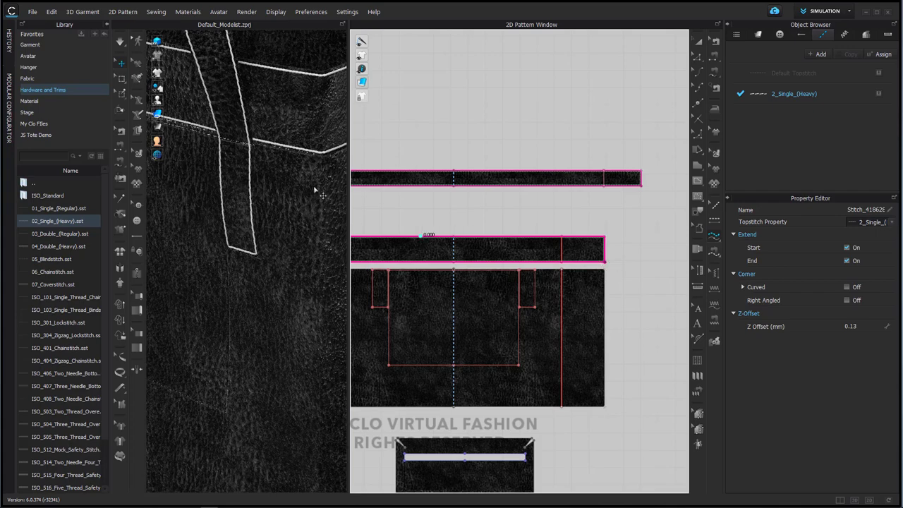
Apply the 2_Single_(Heavy) topstitch with Free Topstitch around the inside pocket's outline and its zipper opening
scroll(289, 233, "up", 4)
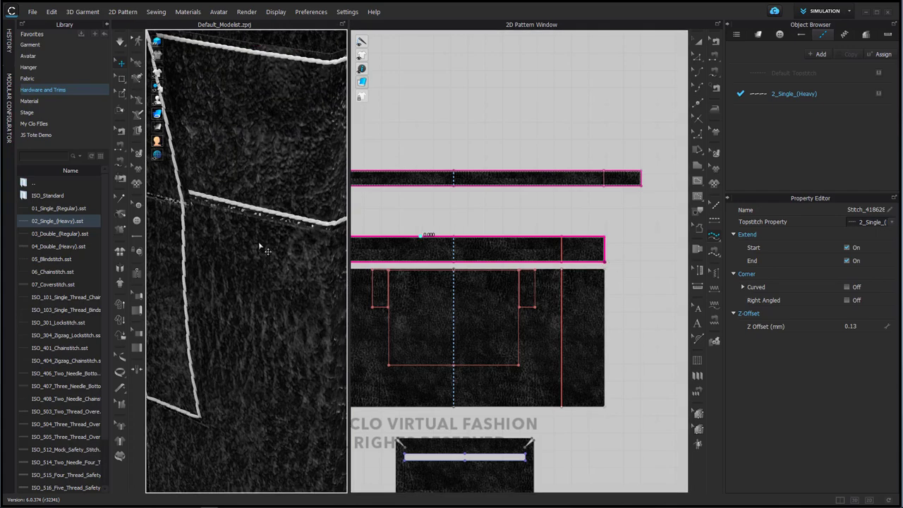
scroll(519, 205, "down", 4)
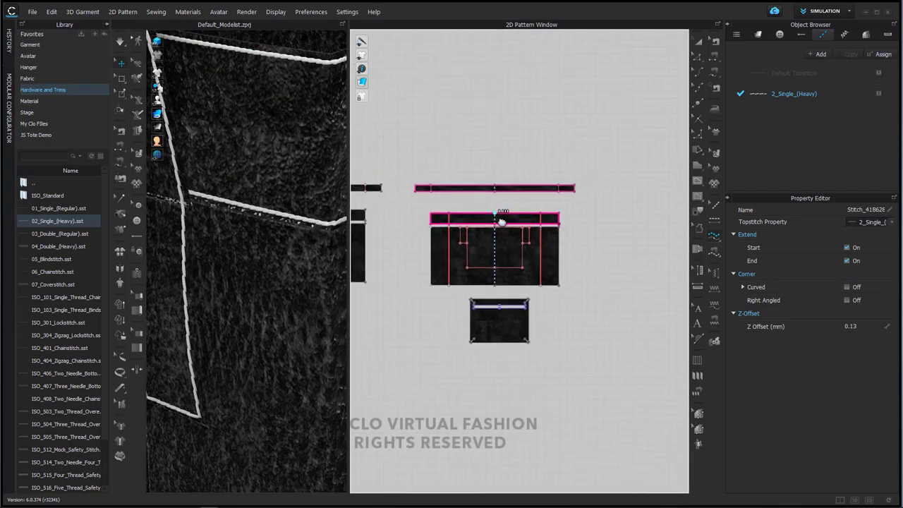
scroll(529, 342, "up", 4)
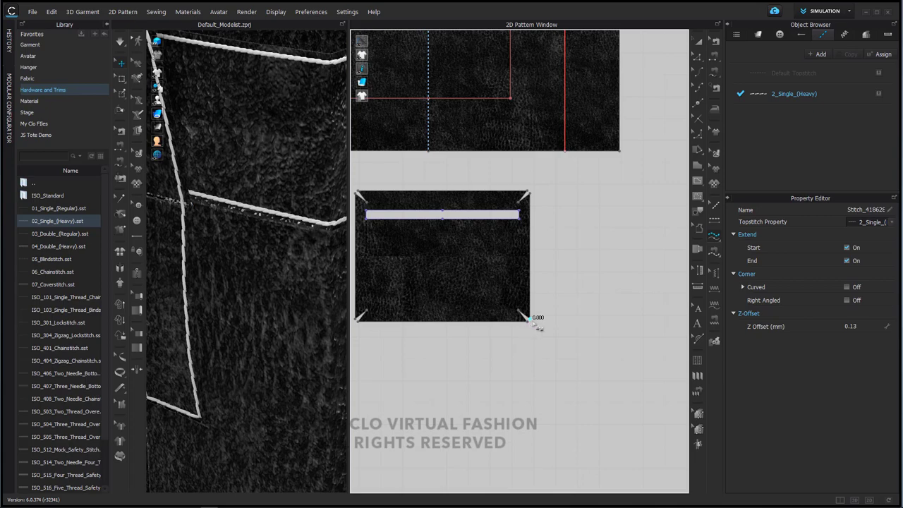
left_click(530, 318)
scroll(532, 240, "up", 5)
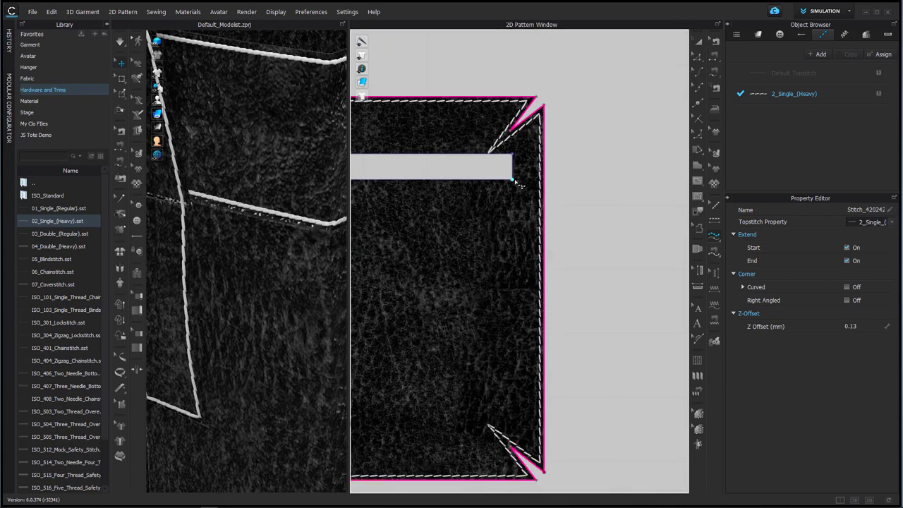
left_click(516, 182)
right_click_drag(332, 184, 326, 222)
Set the face of the 2_Single_(Heavy) topstitch to Both in its configuration properties
left_click(834, 97)
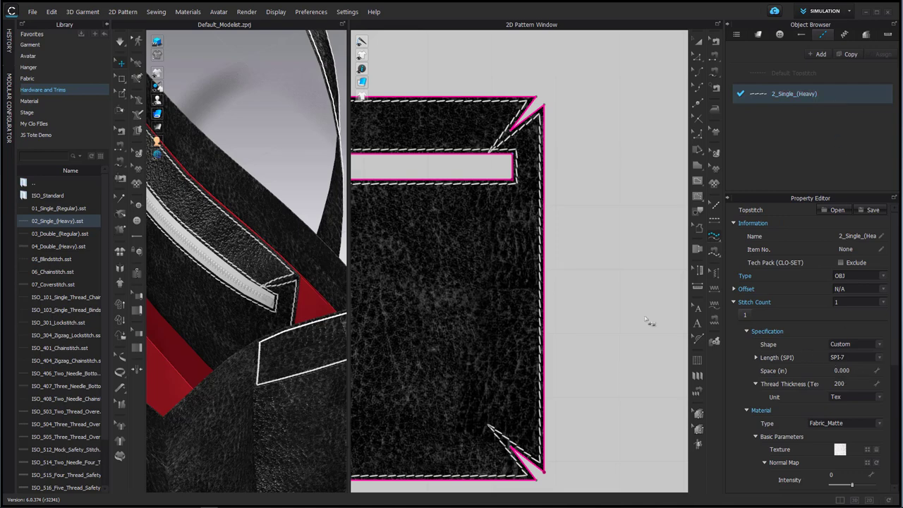
scroll(864, 431, "down", 5)
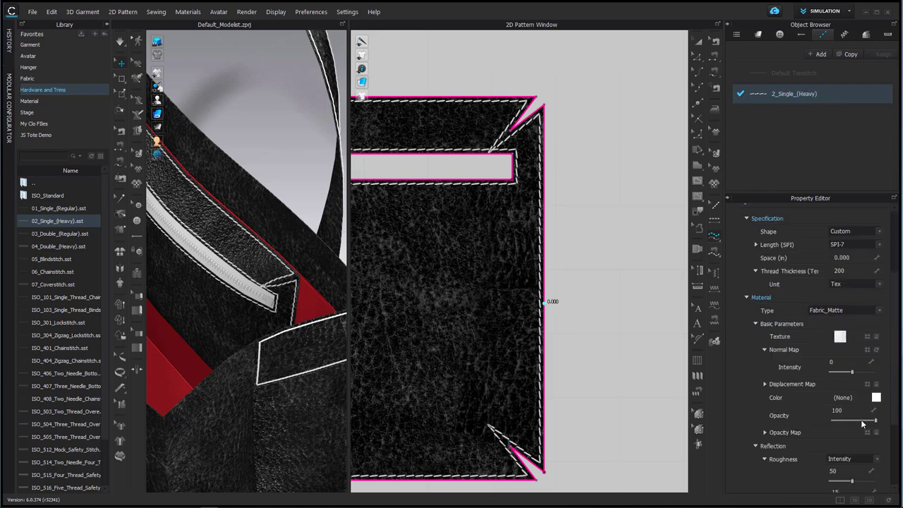
left_click(880, 453)
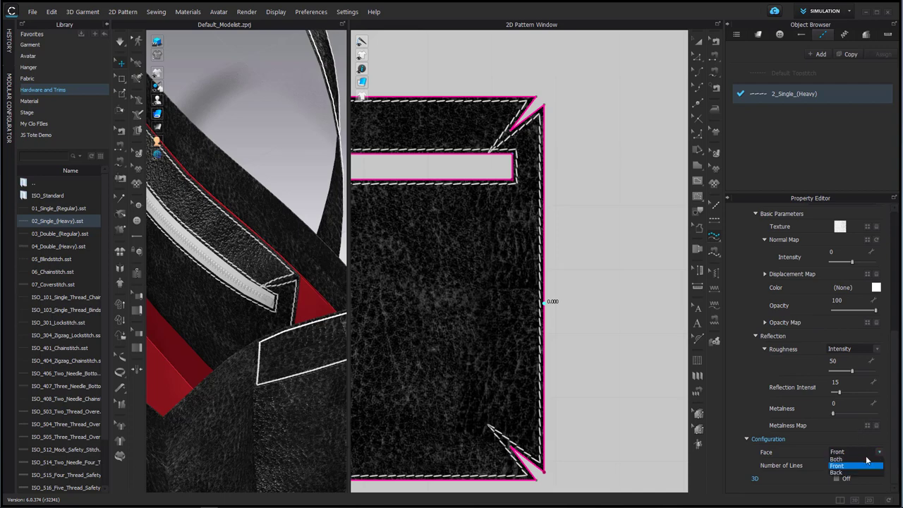
left_click(858, 467)
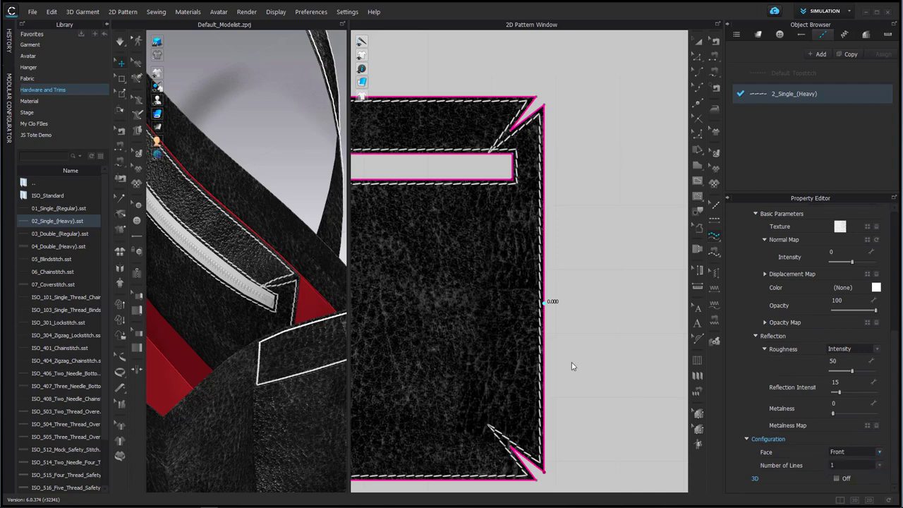
Apply the heavy topstitch with Free Topstitch around the outline of the trim strip above the other side panel
scroll(508, 226, "down", 5)
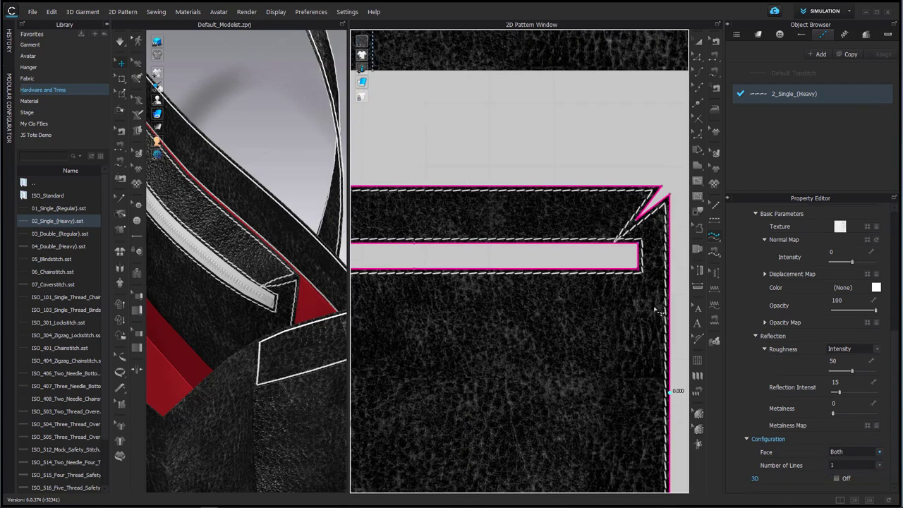
scroll(577, 279, "up", 5)
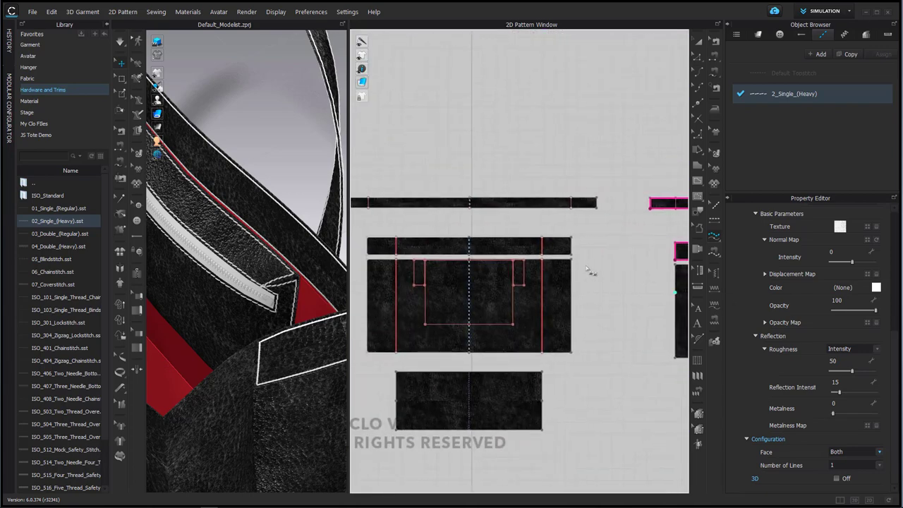
left_click(583, 259)
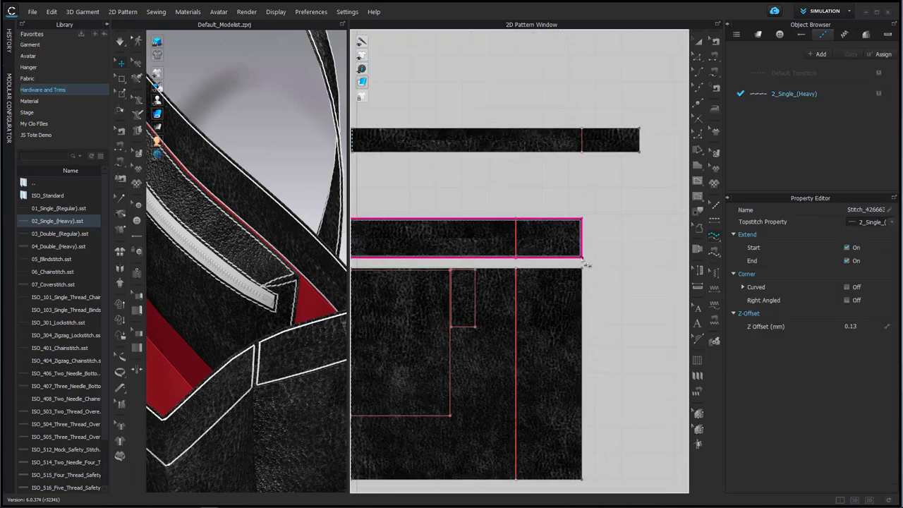
Apply the heavy topstitch with Segment Topstitch along the vertical outer edges of both main side panels
scroll(280, 247, "up", 6)
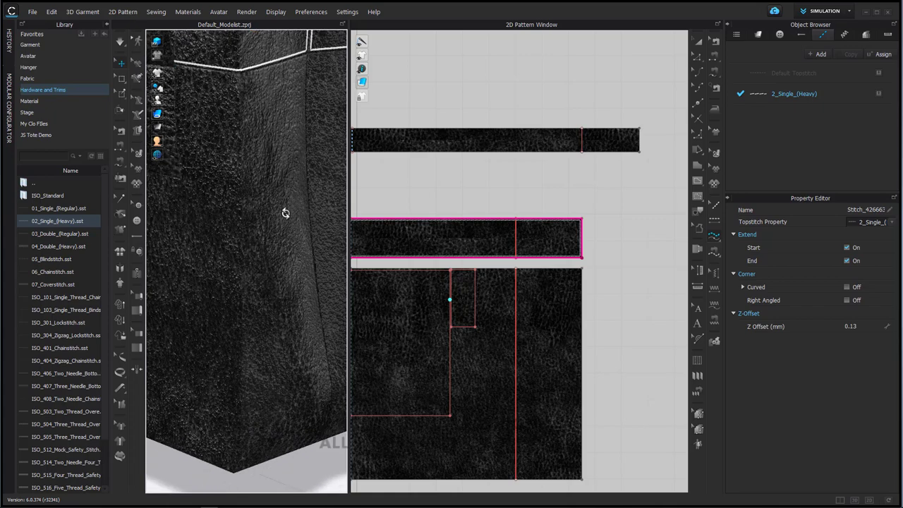
left_click(712, 223)
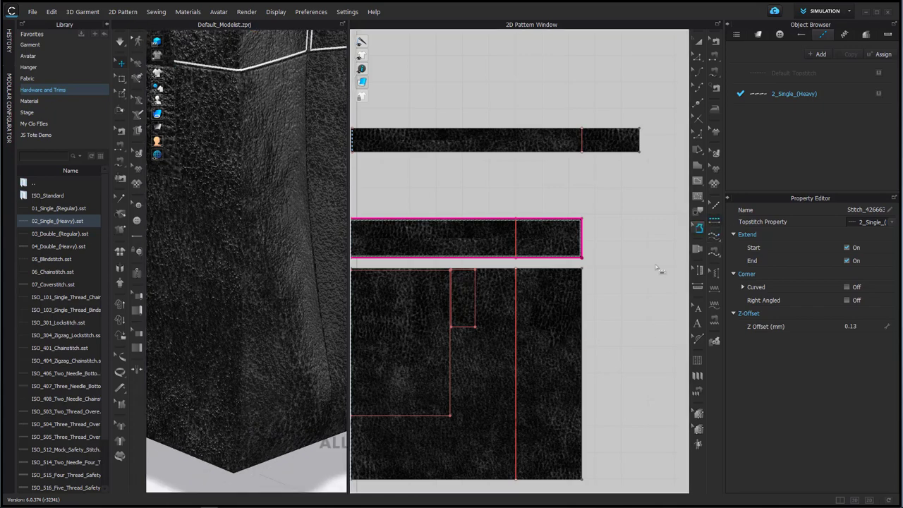
left_click(589, 316)
scroll(589, 316, "down", 3)
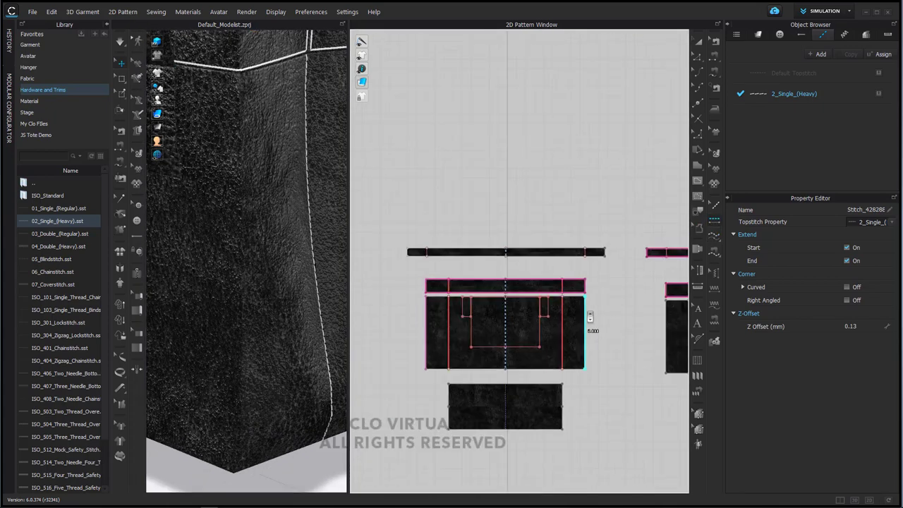
scroll(435, 336, "up", 3)
scroll(436, 337, "up", 4)
scroll(466, 339, "down", 5)
middle_click_drag(582, 330, 318, 304)
middle_click_drag(495, 321, 280, 318)
left_click(519, 323)
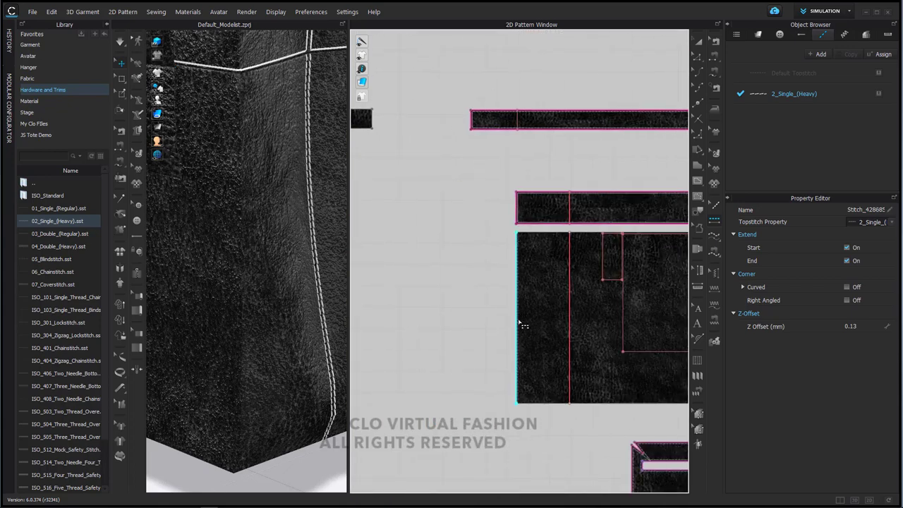
scroll(277, 352, "down", 2)
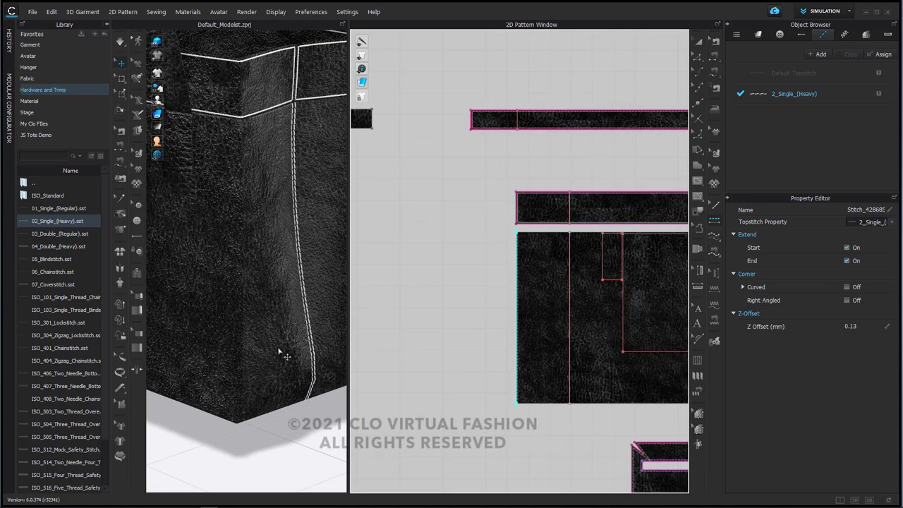
Topstitch the short outer segments of the bottom edges on both main side panels
left_click(536, 407)
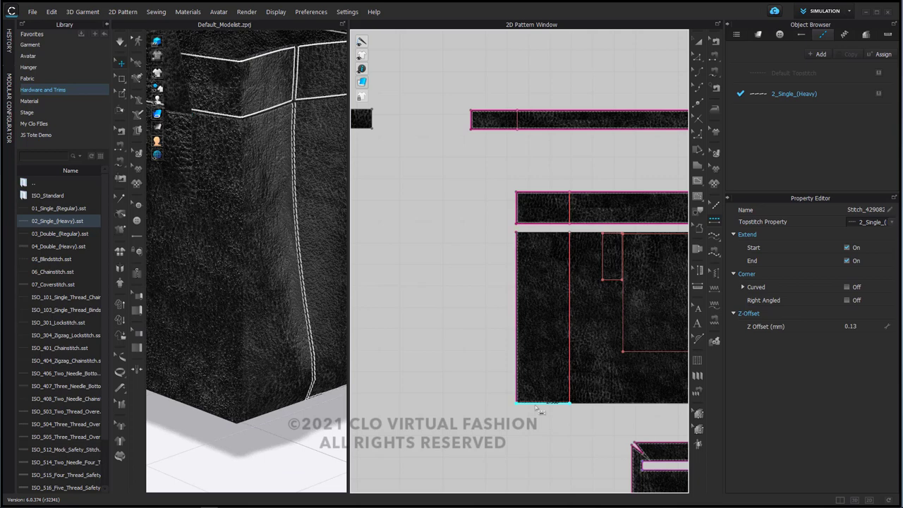
scroll(538, 408, "down", 4)
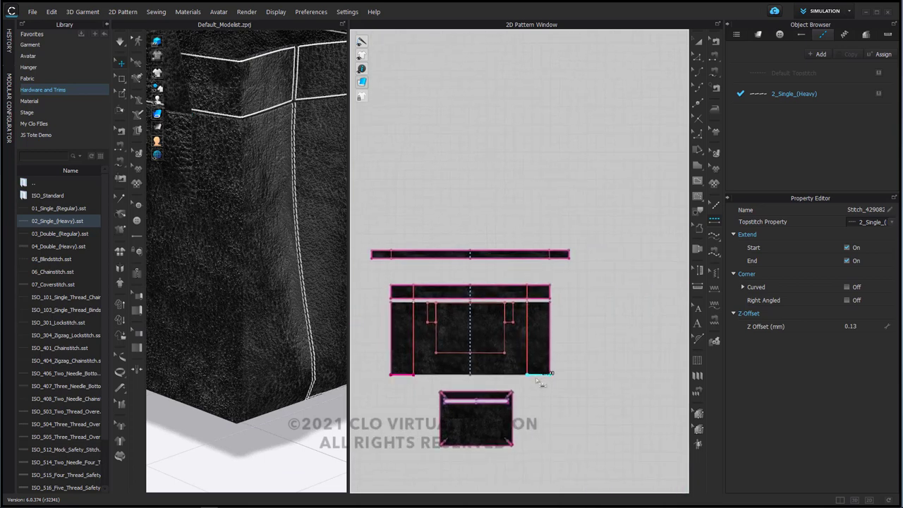
scroll(611, 365, "up", 5)
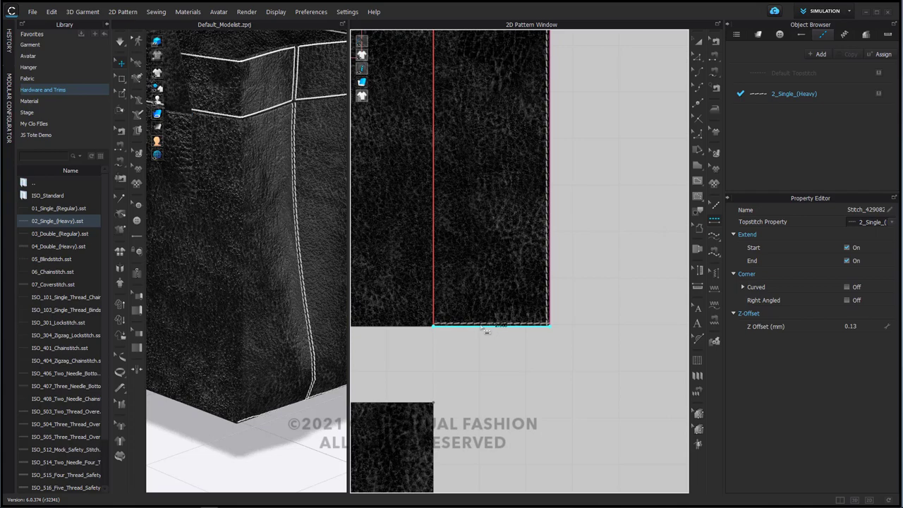
scroll(488, 343, "down", 4)
scroll(207, 336, "down", 5)
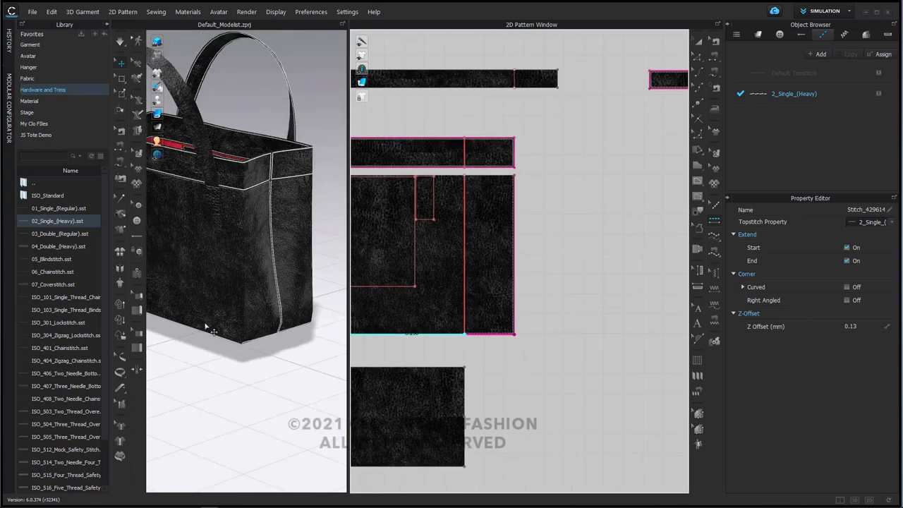
right_click_drag(205, 325, 262, 299)
scroll(261, 298, "down", 4)
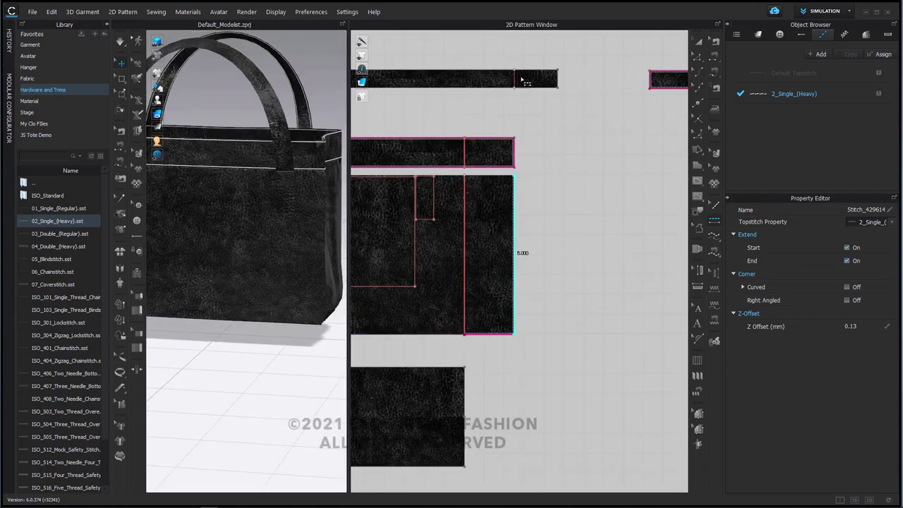
Apply the heavy topstitch with Free Topstitch around the full outline of the remaining handle strap
scroll(568, 79, "up", 4)
middle_click_drag(565, 75, 549, 251)
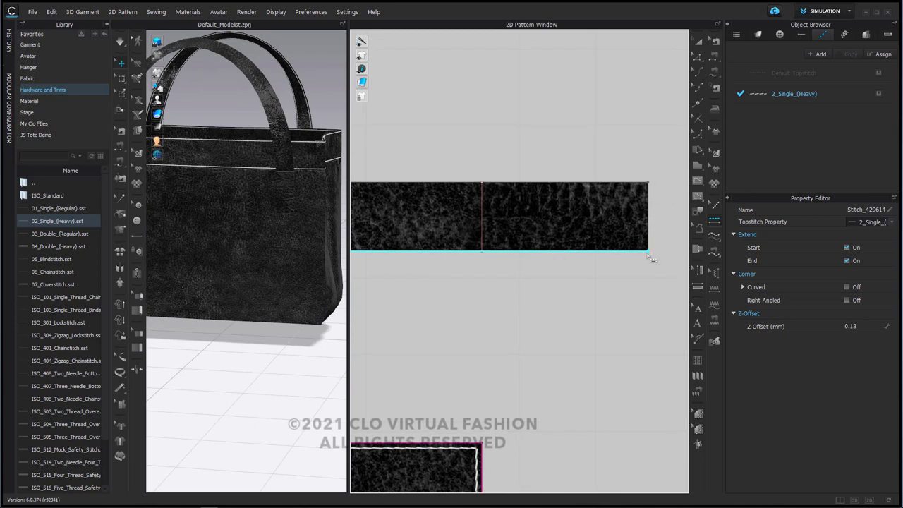
left_click(647, 253)
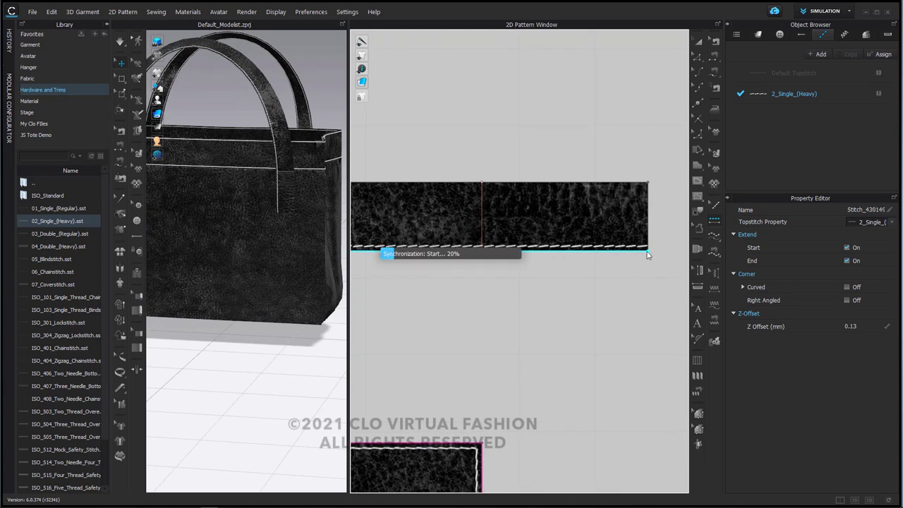
key("ctrl+z")
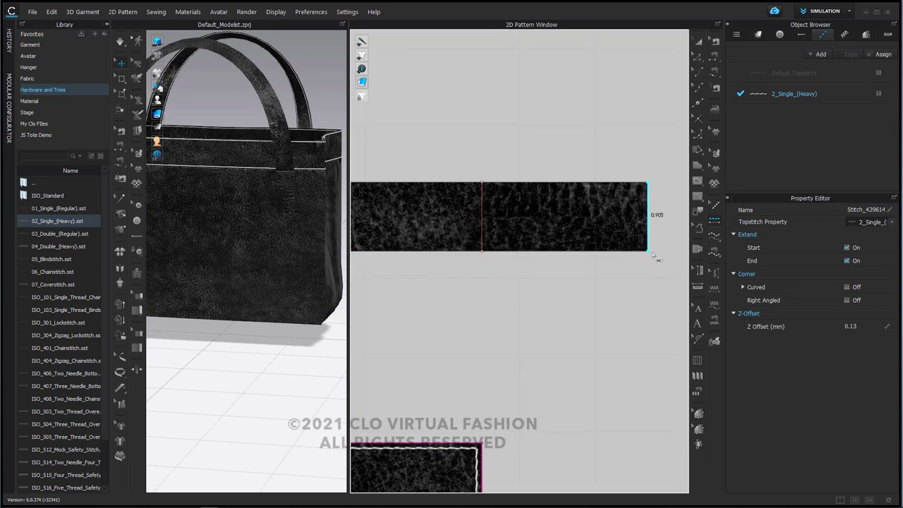
left_click(648, 253)
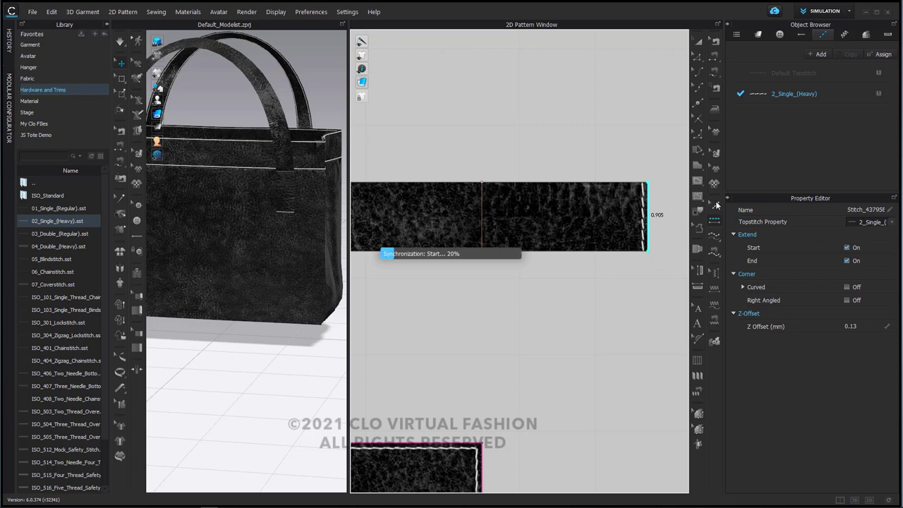
left_click(715, 238)
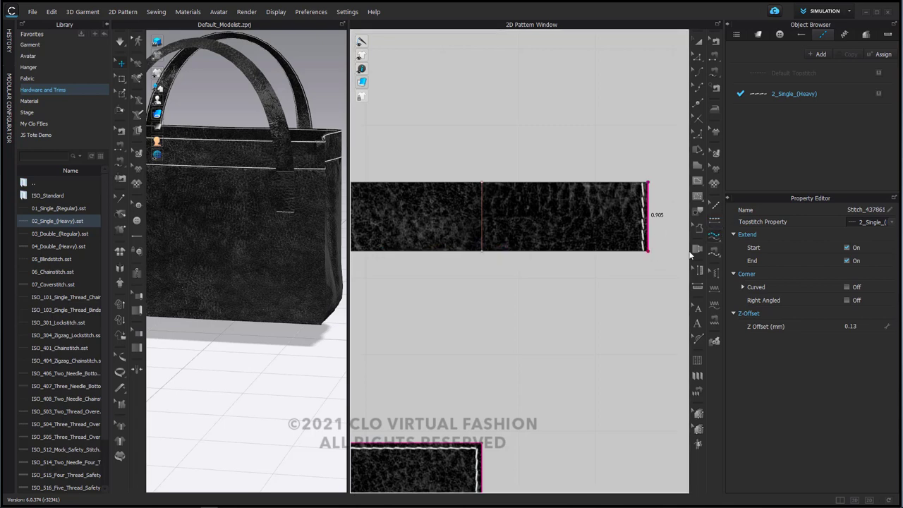
left_click(650, 252)
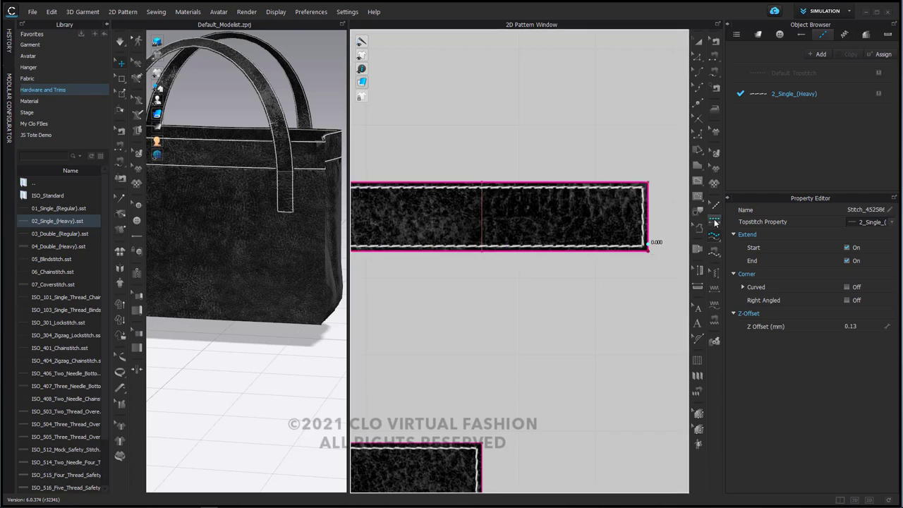
Add segment topstitches along the internal lines crossing both handle straps near their ends
left_click(484, 229)
scroll(482, 226, "down", 6)
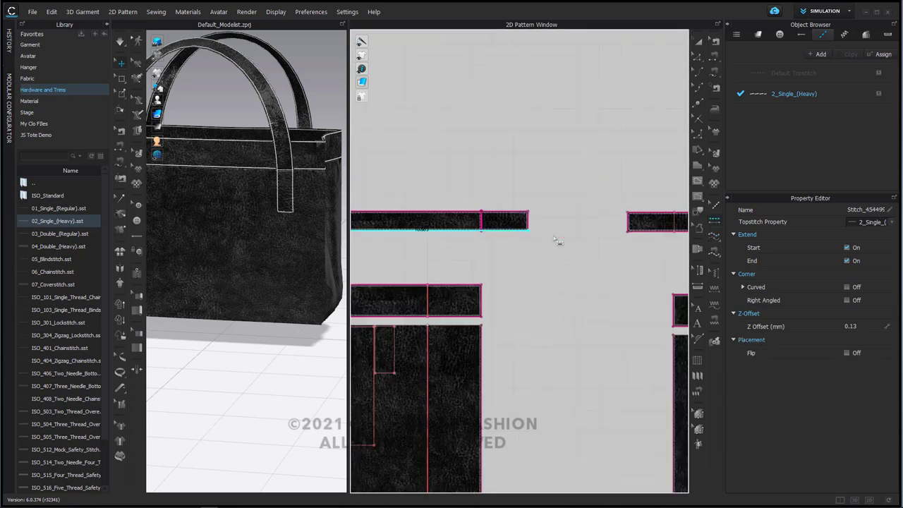
middle_click_drag(674, 230, 478, 246)
scroll(498, 237, "up", 3)
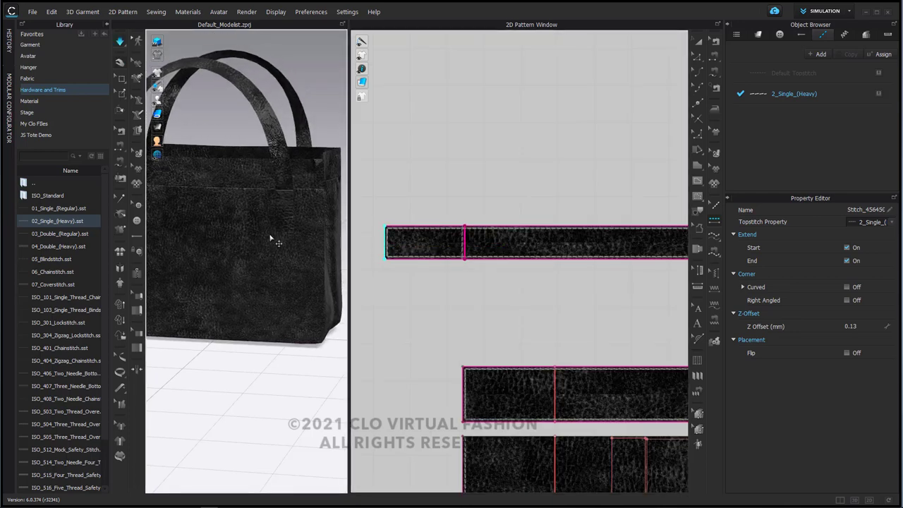
Examine the topstitching on the bag's front, side seam and interior from several angles in a widened 3D view
right_click_drag(230, 271, 399, 296)
middle_click_drag(254, 277, 248, 335)
right_click_drag(248, 336, 319, 276)
right_click_drag(315, 291, 100, 296)
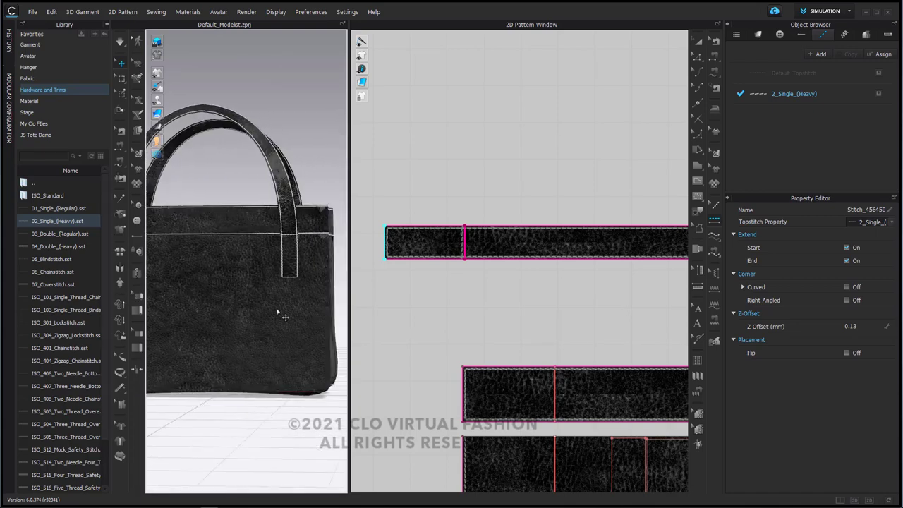
middle_click_drag(249, 312, 268, 220)
right_click_drag(271, 280, 232, 284)
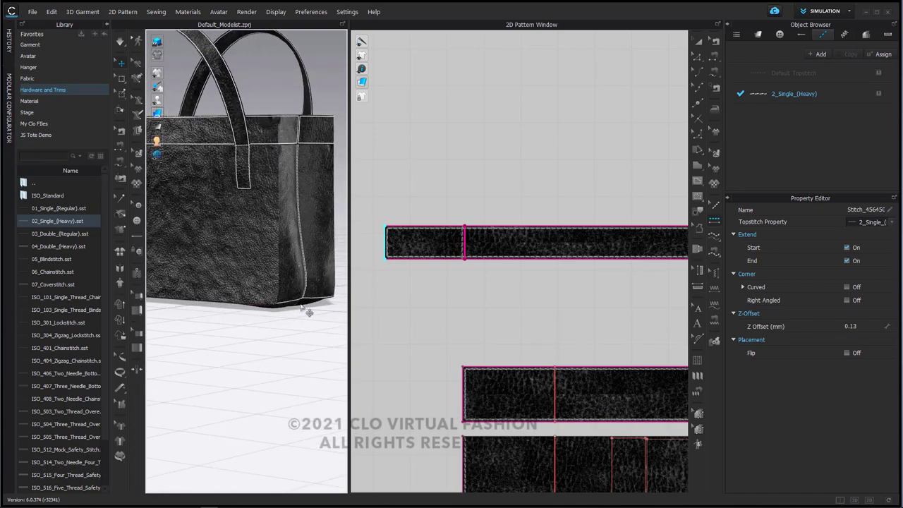
scroll(308, 301, "up", 3)
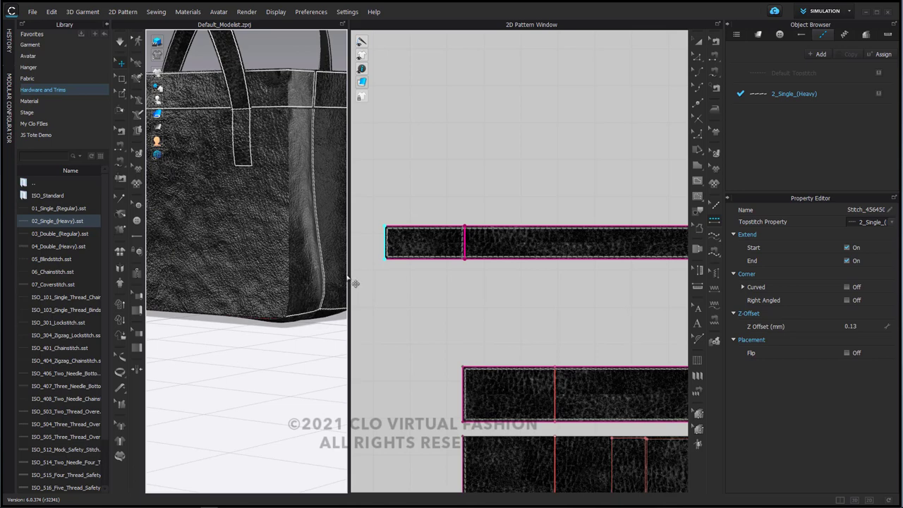
left_click_drag(347, 278, 509, 277)
right_click_drag(408, 318, 382, 382)
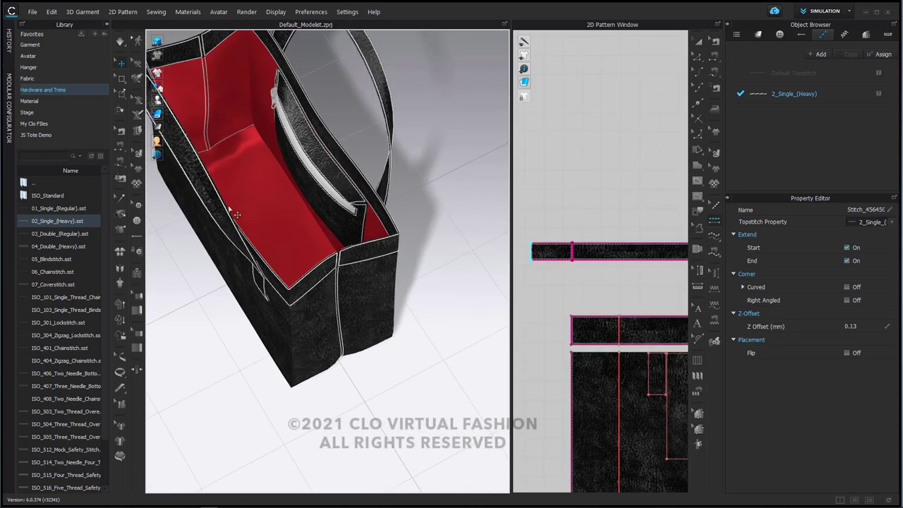
Freeze the Bottom_1 panel inside the bag, then deselect it
left_click(260, 214)
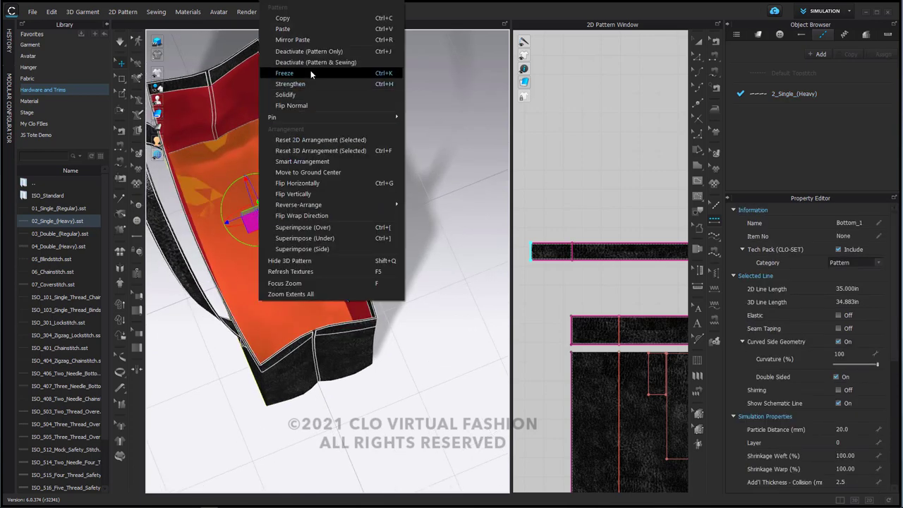
left_click(311, 70)
left_click(417, 242)
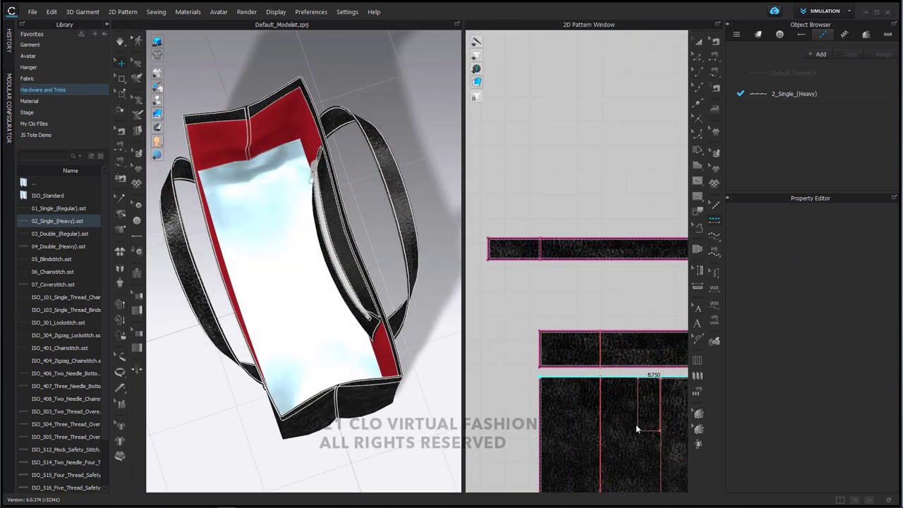
Apply the Metal.png zipper tape texture from the hardware library to the inside pocket's zipper
left_click(636, 428)
mouse_move(271, 250)
right_mouse_down()
mouse_move(292, 236)
mouse_move(374, 226)
mouse_move(353, 233)
right_mouse_up()
scroll(345, 235, "up", 6)
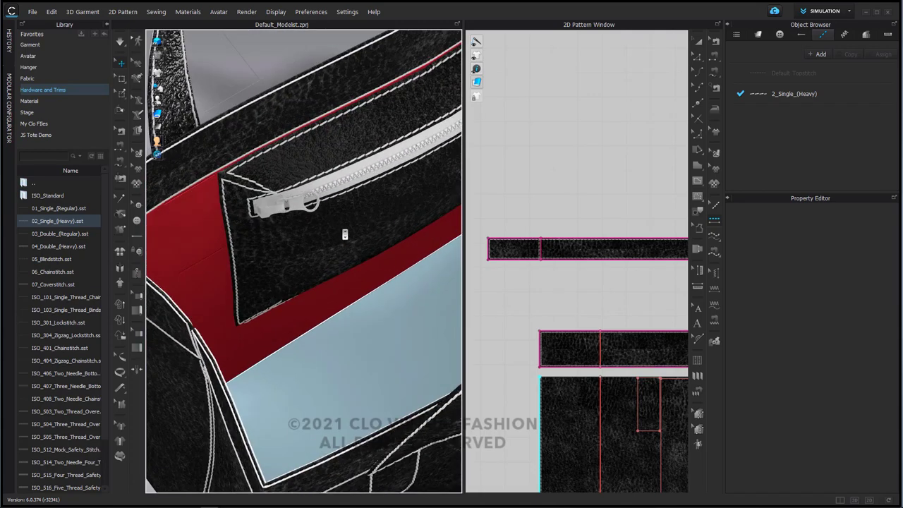
scroll(345, 234, "up", 2)
left_click(341, 167)
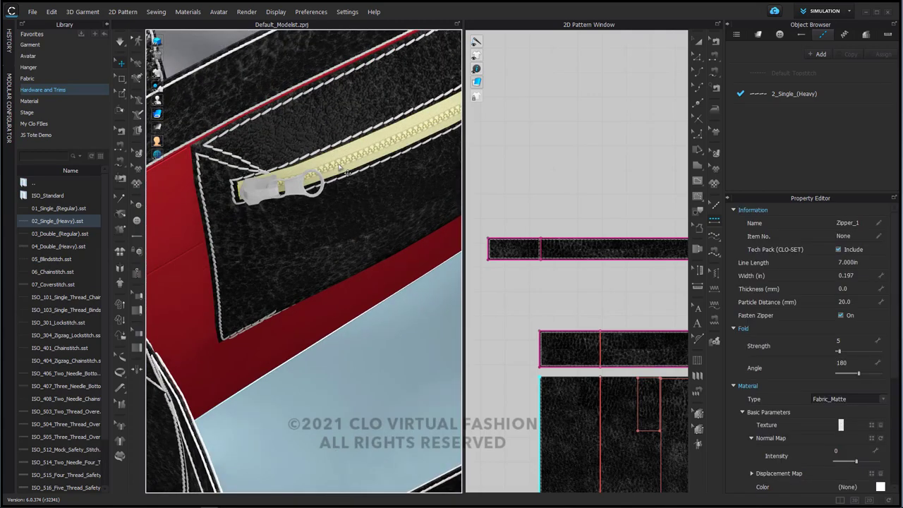
left_click(32, 92)
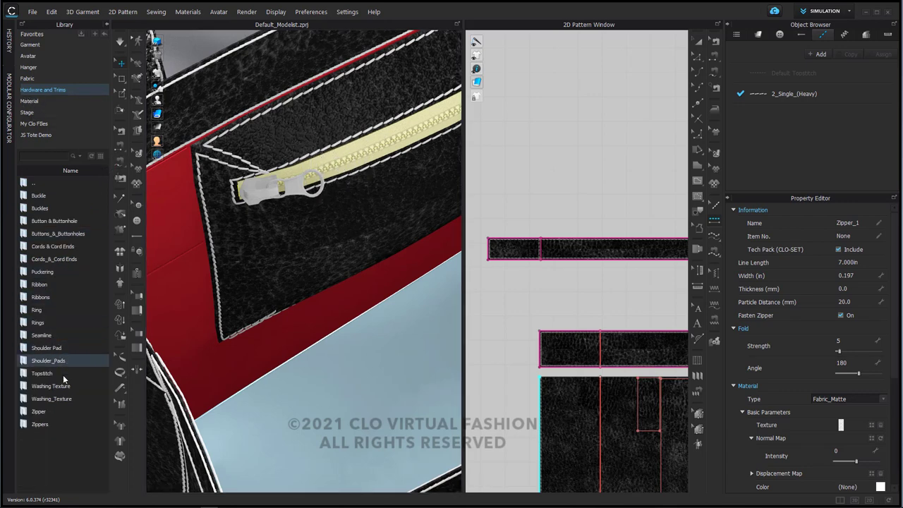
double_click(43, 412)
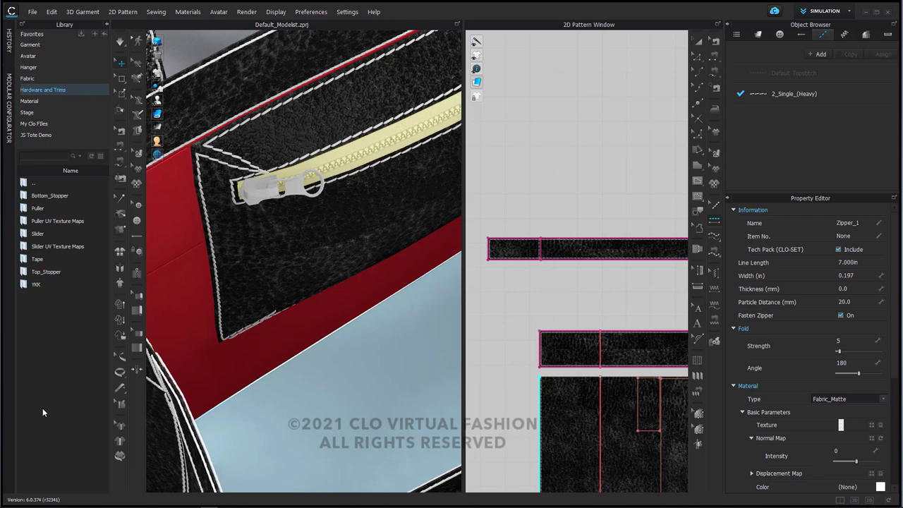
double_click(55, 260)
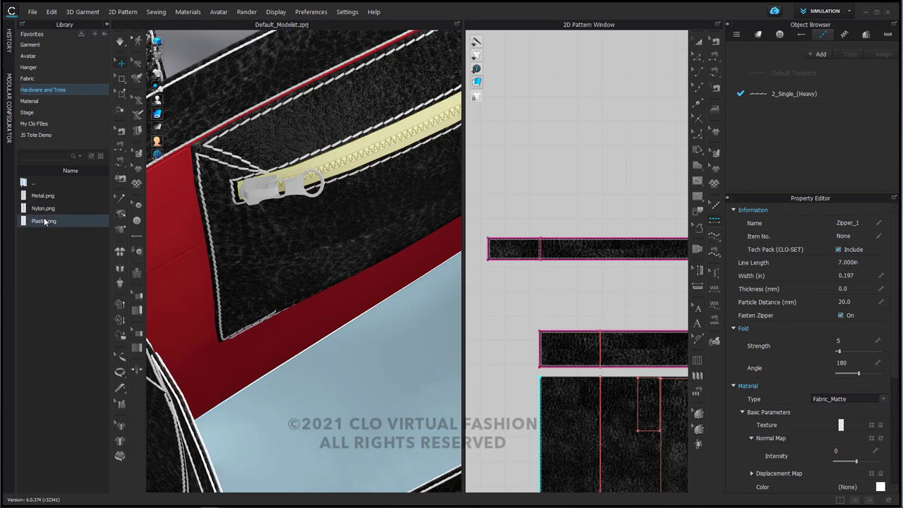
mouse_move(44, 197)
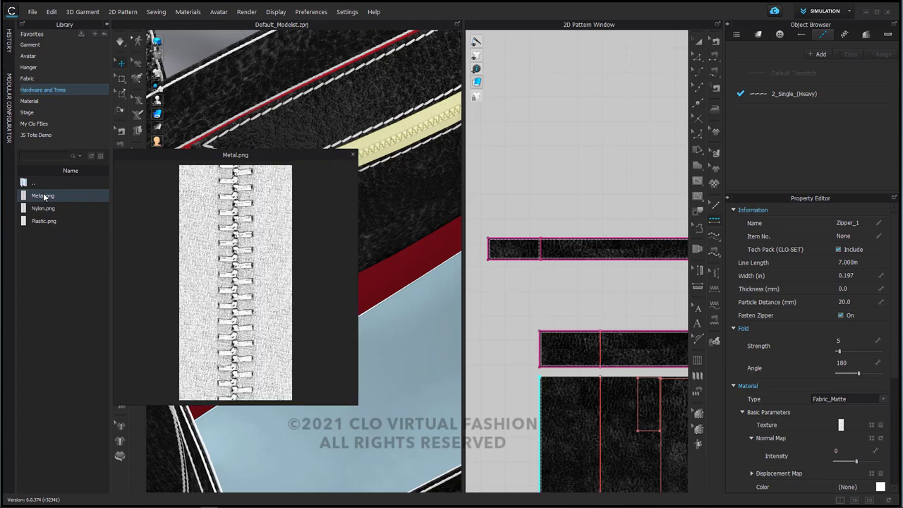
left_click_drag(44, 198, 842, 428)
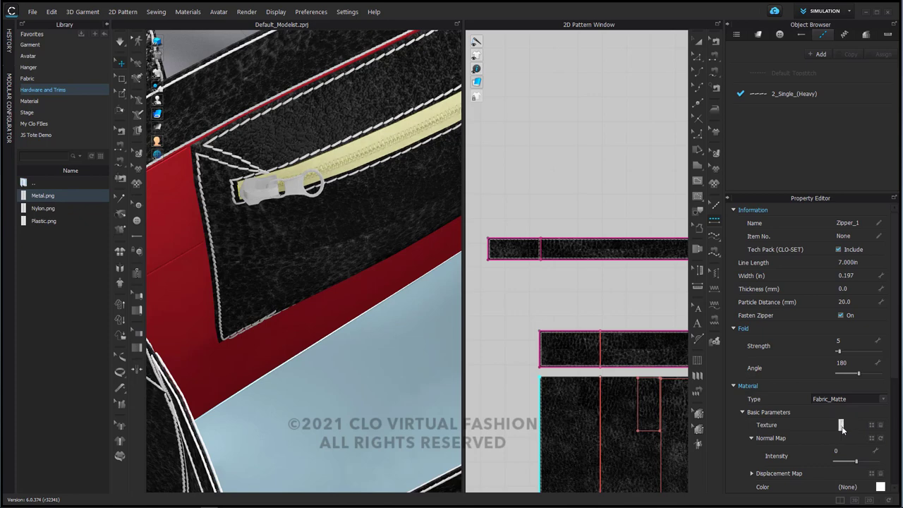
Set the pocket zipper's colour to Pantone High Risk Red from the FHI Cotton TCX palette
scroll(842, 420, "down", 1)
left_click(880, 459)
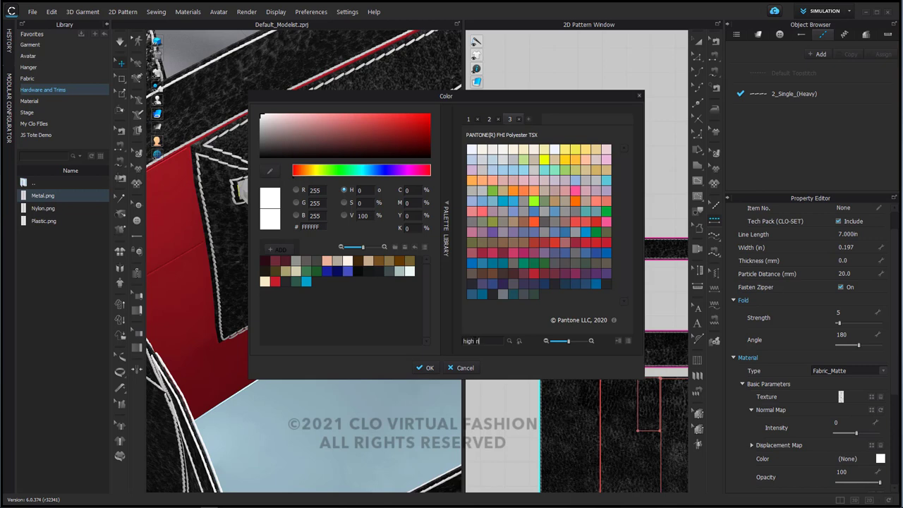
type("high risk")
key("Return")
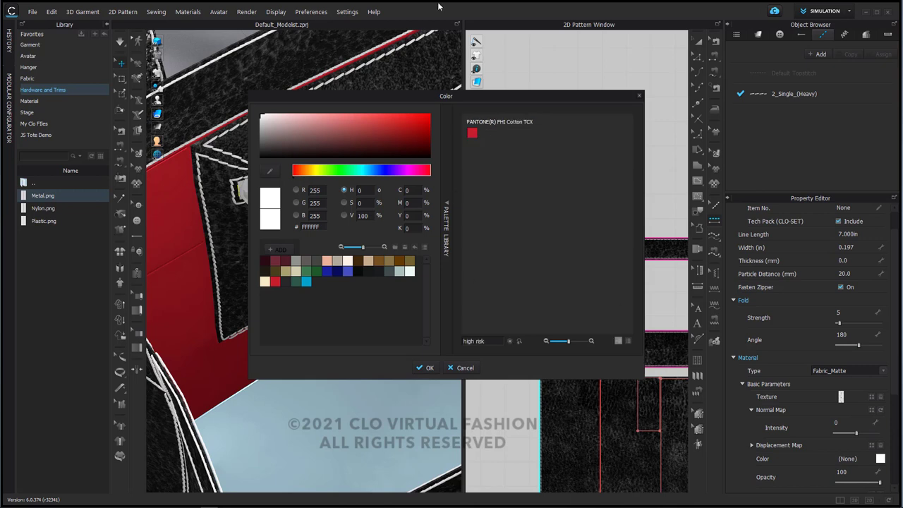
left_click(472, 134)
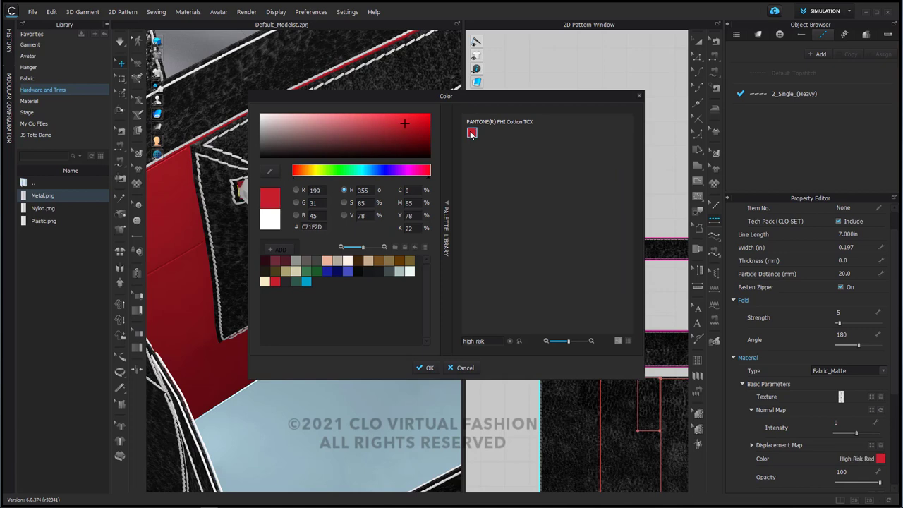
left_click(430, 368)
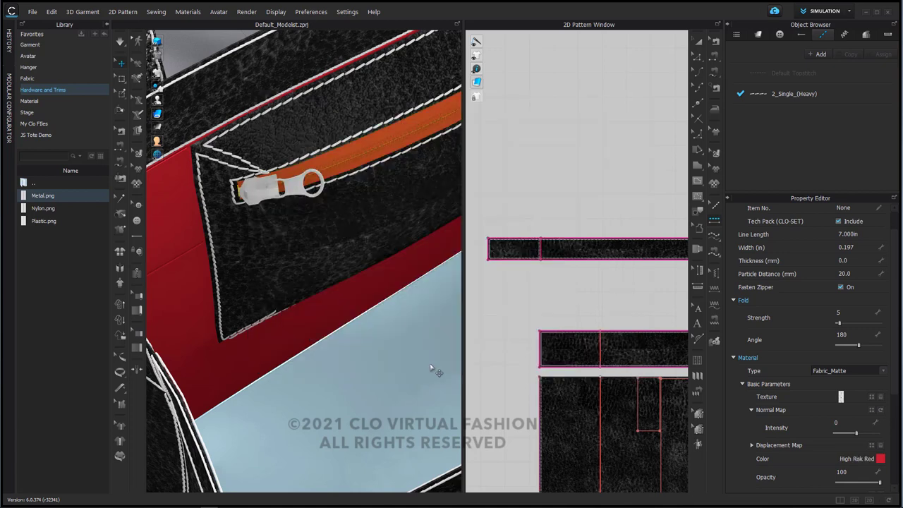
Change the zipper's puller to the solid, slim tapered shape and its slider to the narrow, notched body shape
left_click(311, 199)
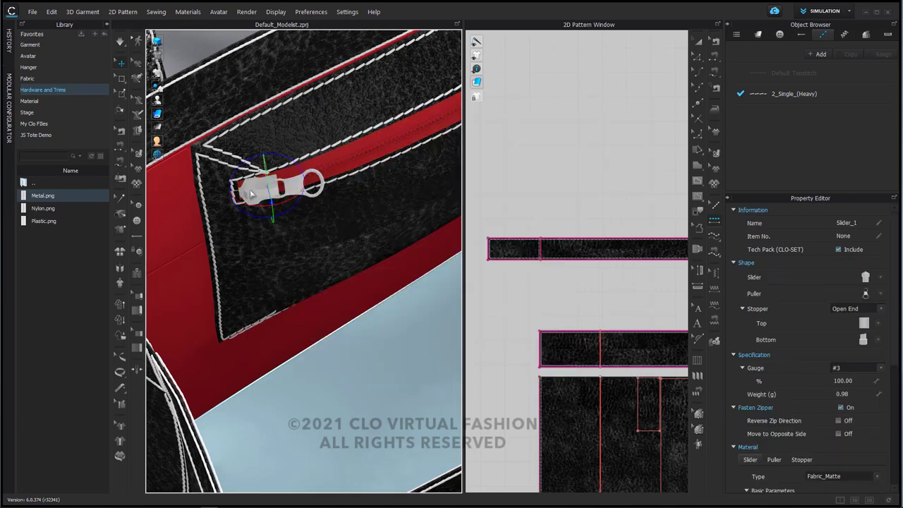
left_click(881, 295)
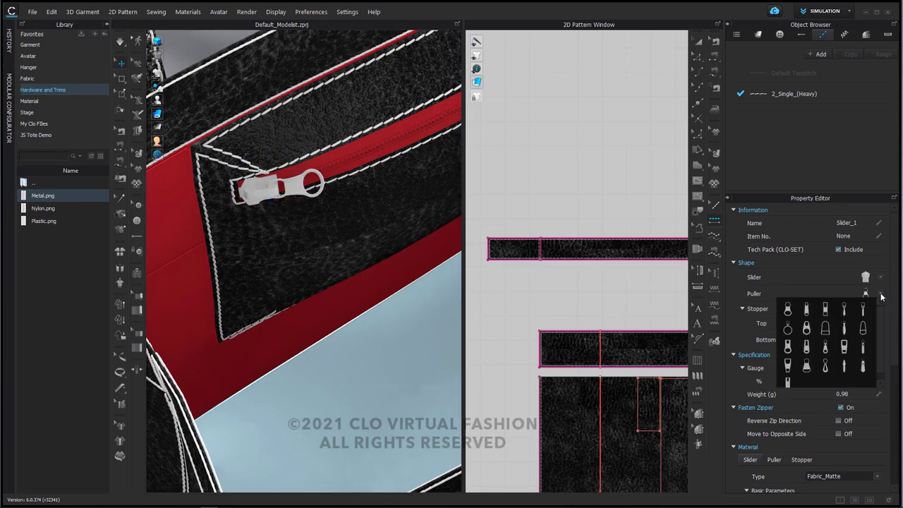
left_click(844, 329)
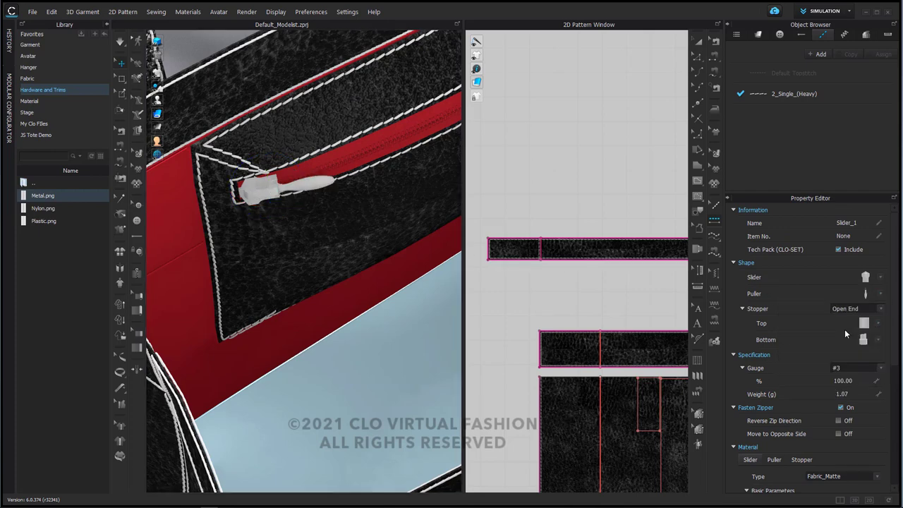
left_click(880, 278)
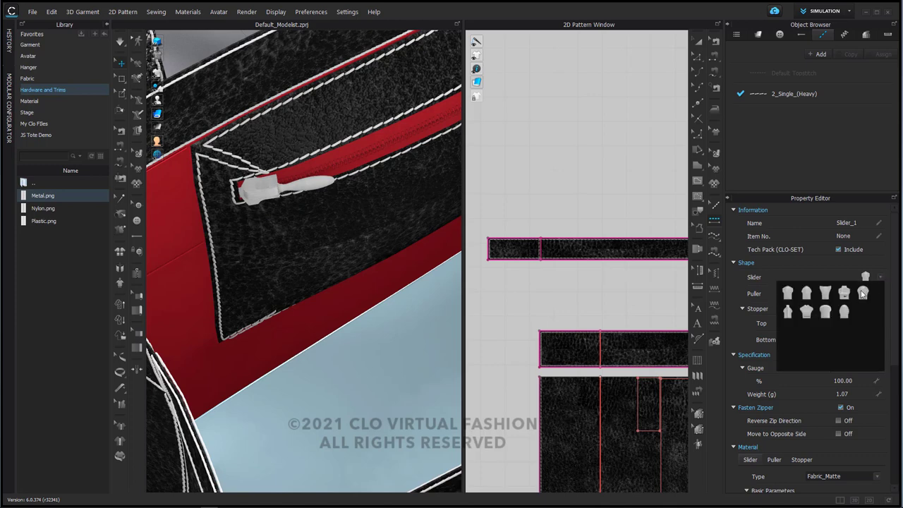
left_click(788, 312)
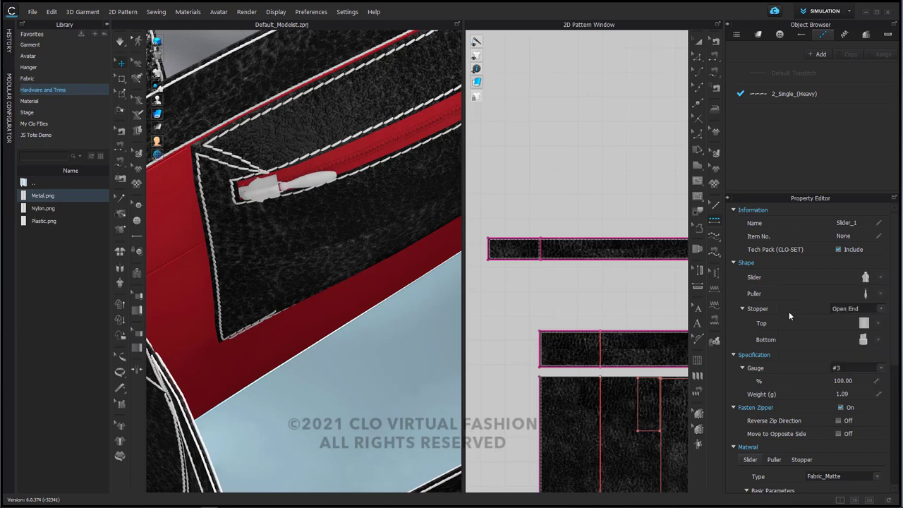
Set the material type of the zipper slider to Metal
scroll(868, 278, "down", 3)
scroll(868, 276, "up", 3)
scroll(866, 279, "down", 1)
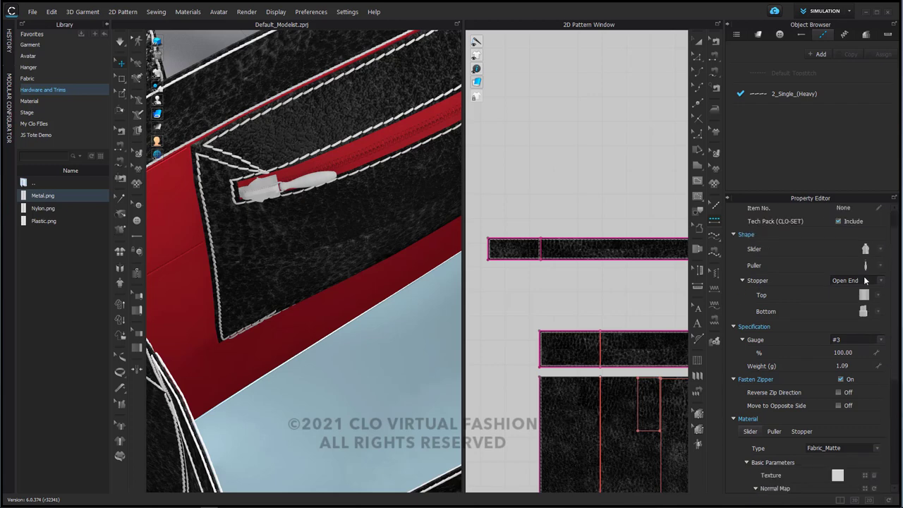
left_click(821, 449)
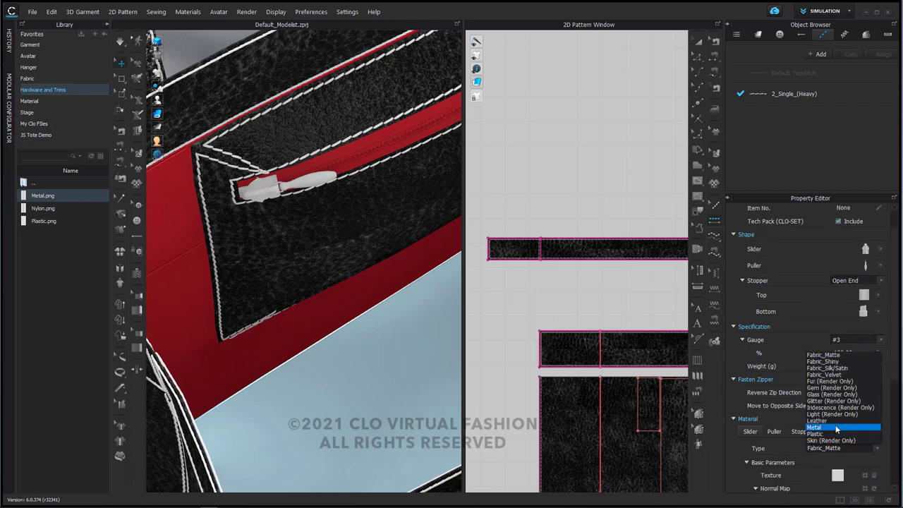
left_click(836, 427)
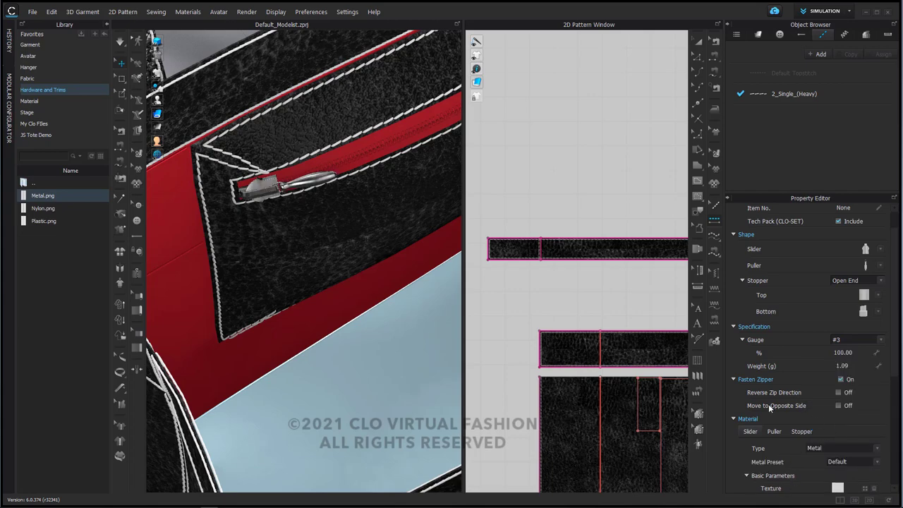
Simulate the whole bag briefly and inspect its handles, topstitching and interior from the front and the side
scroll(328, 304, "down", 3)
right_click_drag(328, 303, 318, 226)
scroll(369, 329, "down", 5)
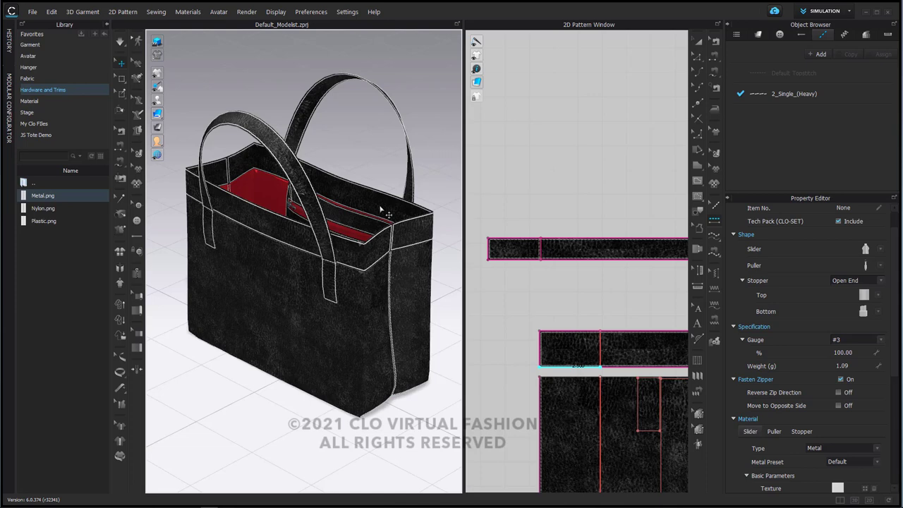
right_click_drag(417, 188, 409, 206)
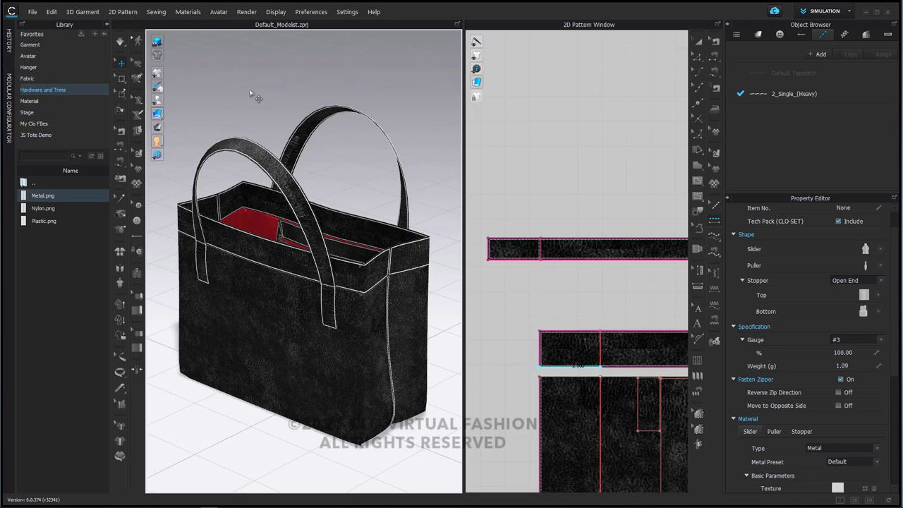
key("space")
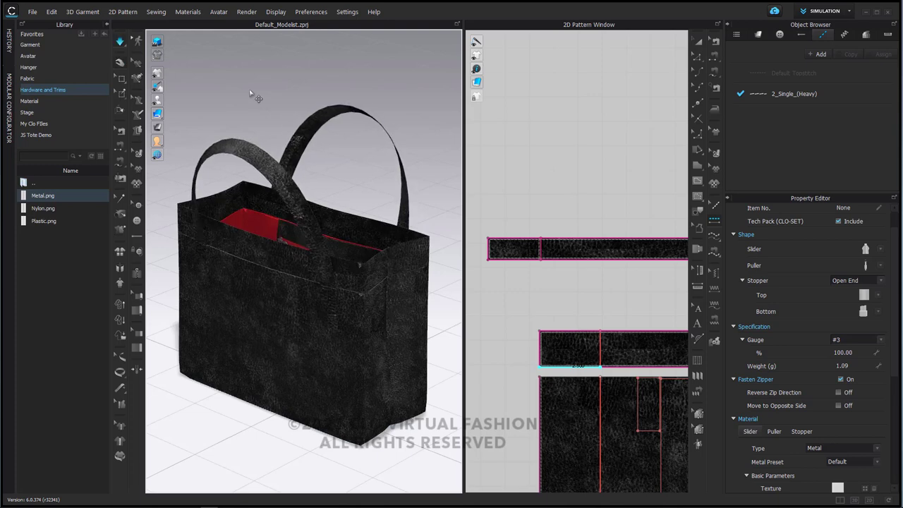
key("space")
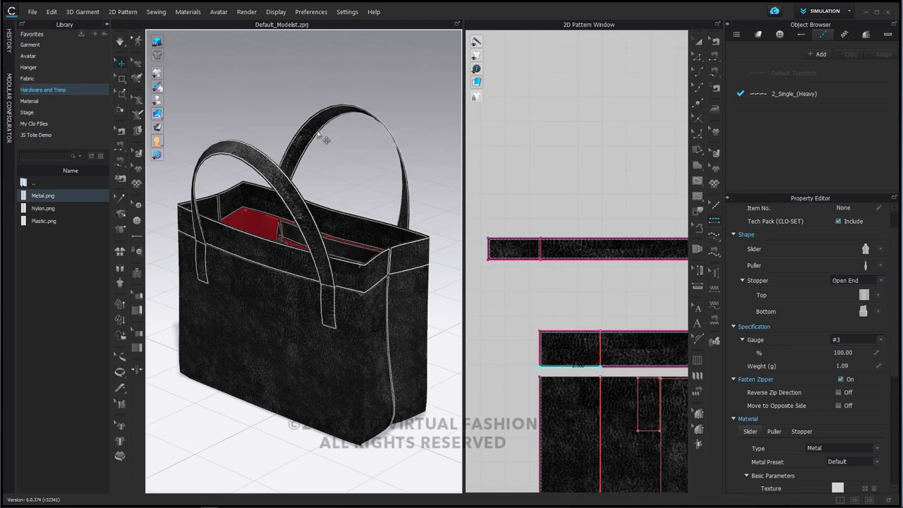
right_click_drag(326, 140, 273, 148)
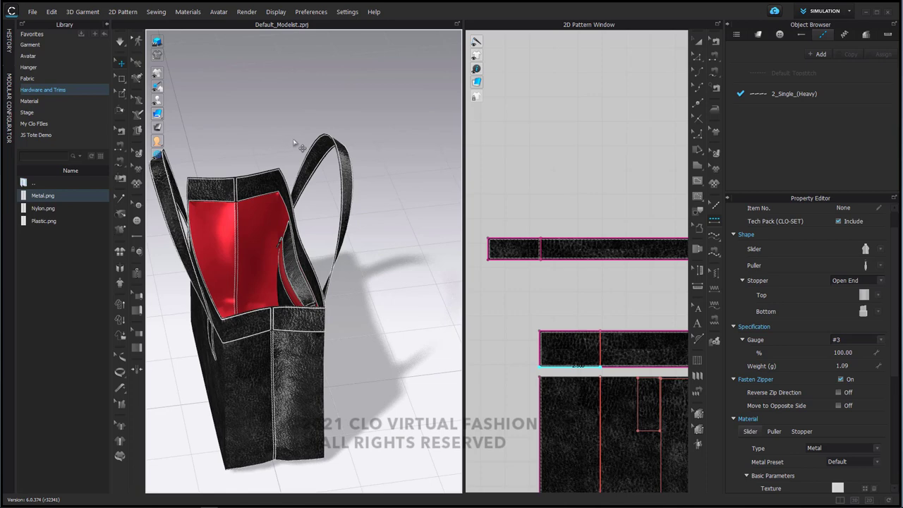
right_click_drag(328, 161, 361, 166)
Box-pin a small area at the middle of each of the two handle straps
scroll(592, 255, "down", 5)
middle_click_drag(594, 246, 532, 231)
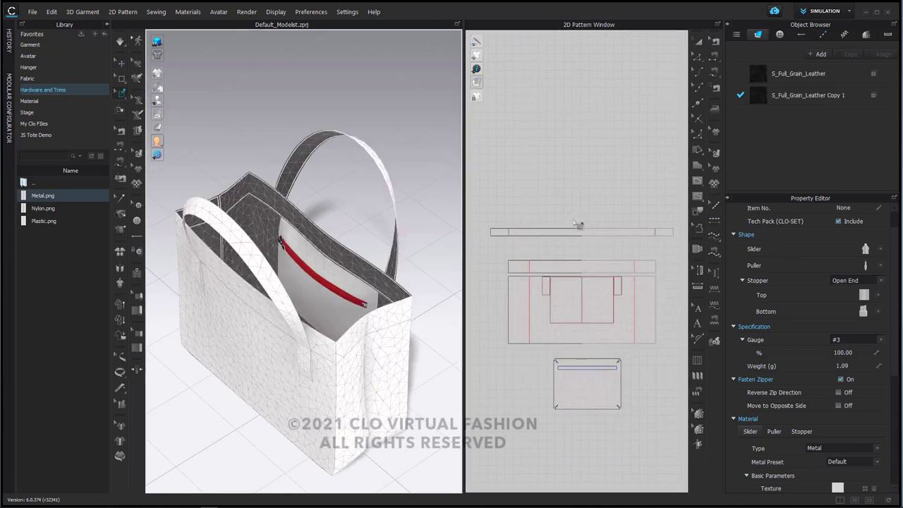
left_click_drag(573, 219, 594, 248)
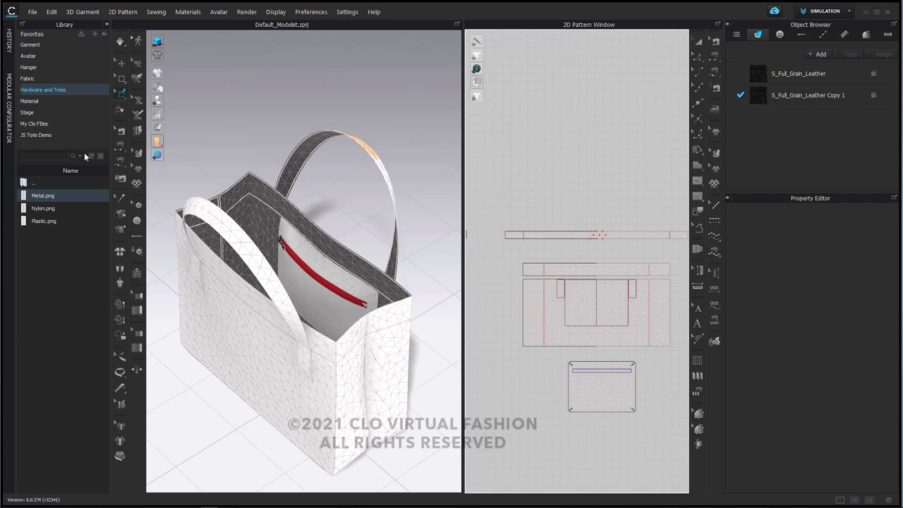
left_click(123, 80)
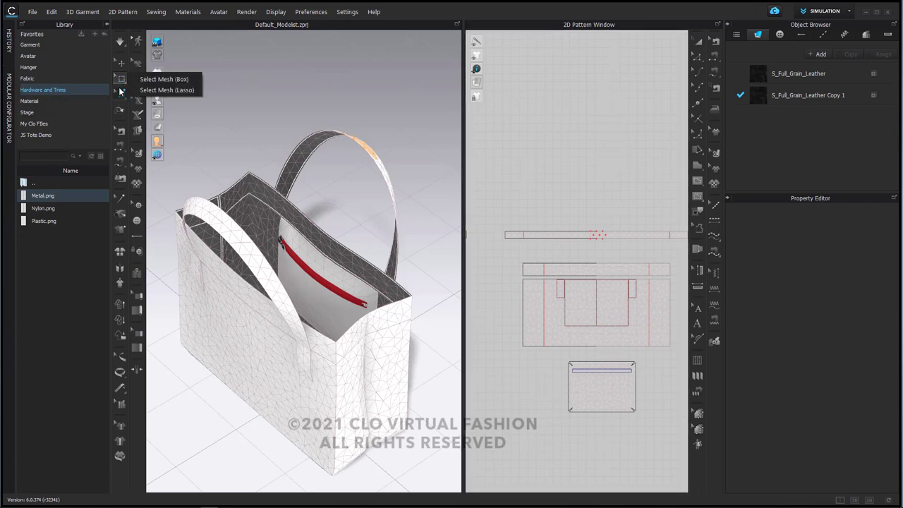
left_click(120, 92)
scroll(548, 260, "down", 4)
middle_click_drag(548, 260, 630, 260)
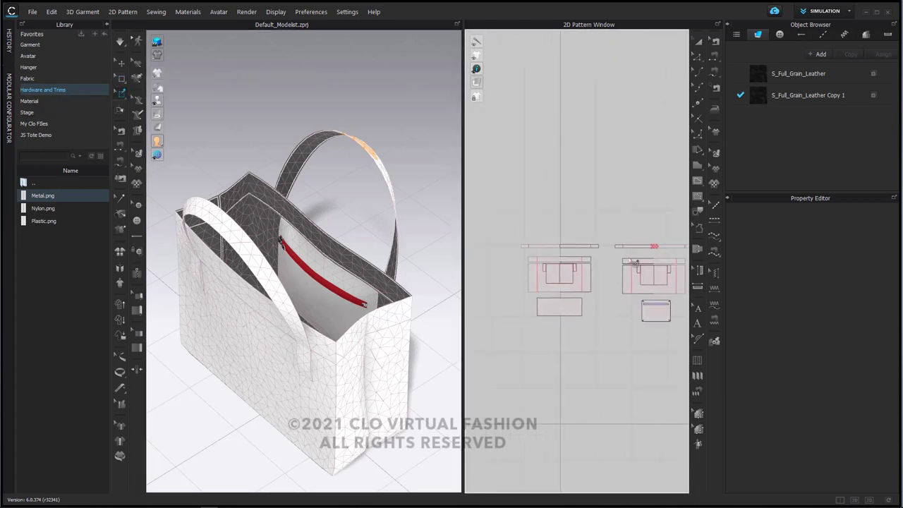
scroll(574, 238, "up", 3)
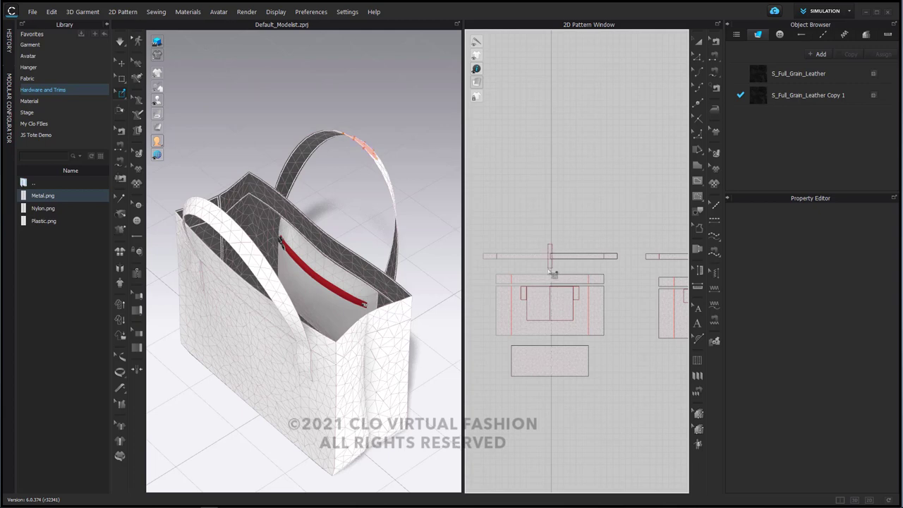
scroll(223, 252, "up", 2)
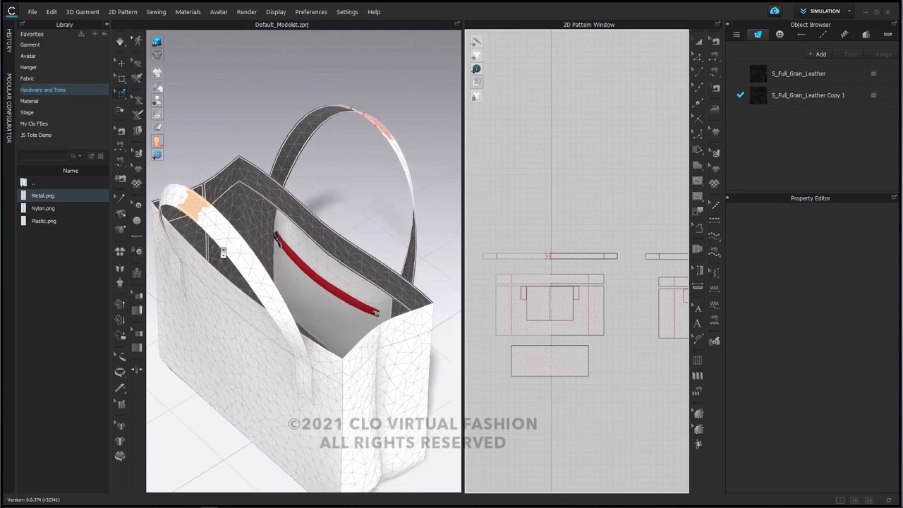
Simulate the bag and lift the front handle upright by its pinned area
key("space")
left_click(197, 210)
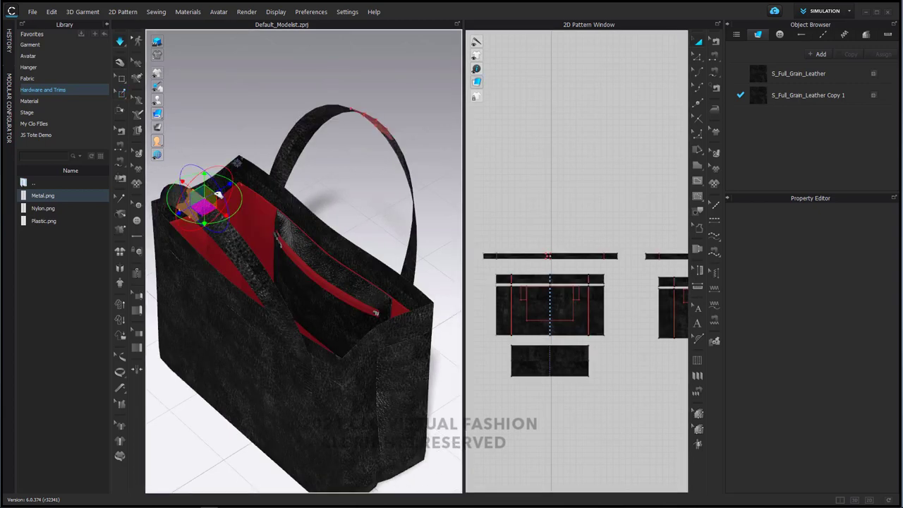
left_click_drag(227, 186, 278, 160)
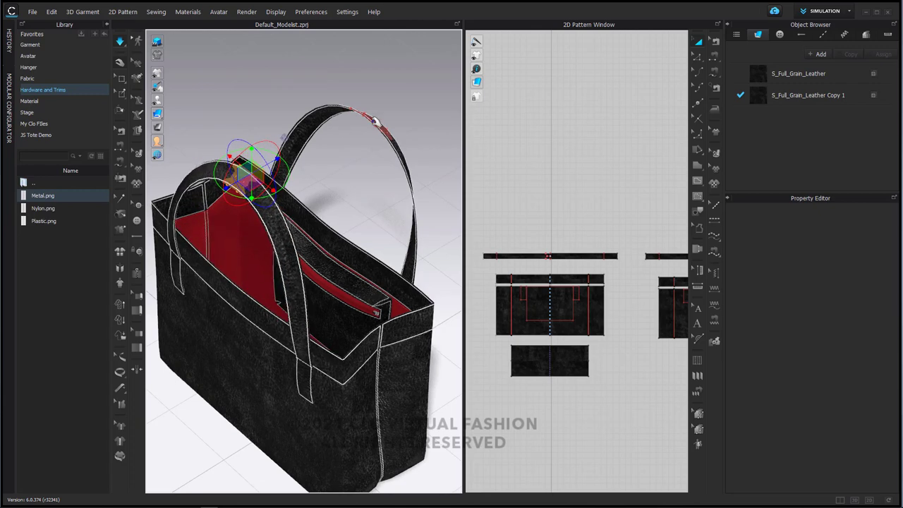
Rotate the rear handle by its pinned area toward the bag's centre and reposition the front handle so both stand upright together
left_click(376, 121)
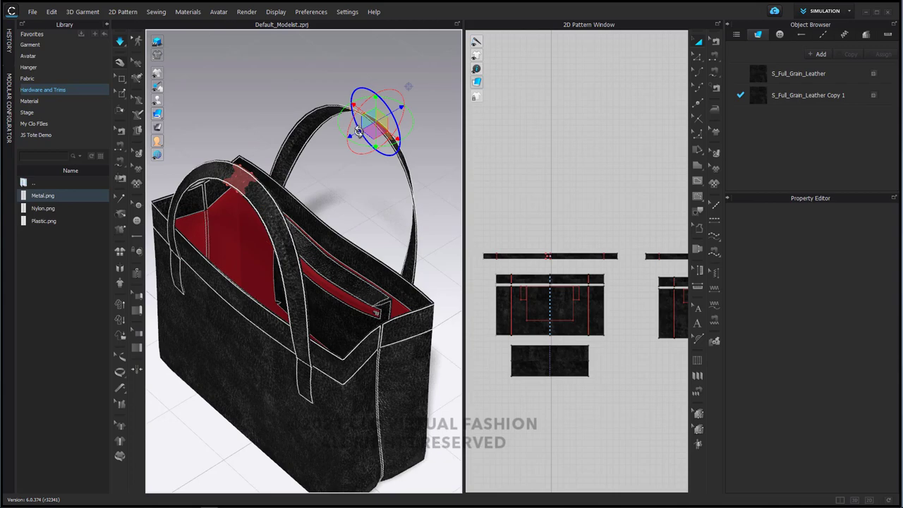
left_click_drag(359, 131, 305, 164)
right_click_drag(403, 241, 371, 228)
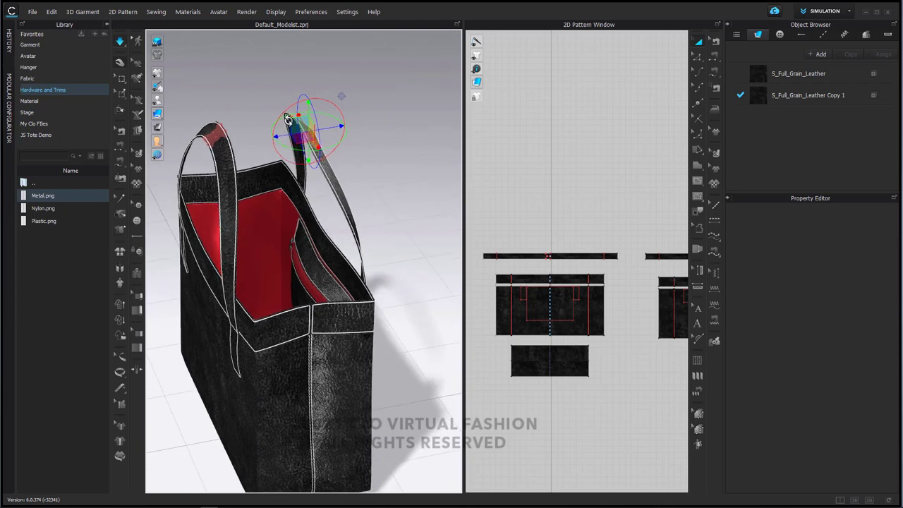
left_click_drag(287, 119, 260, 129)
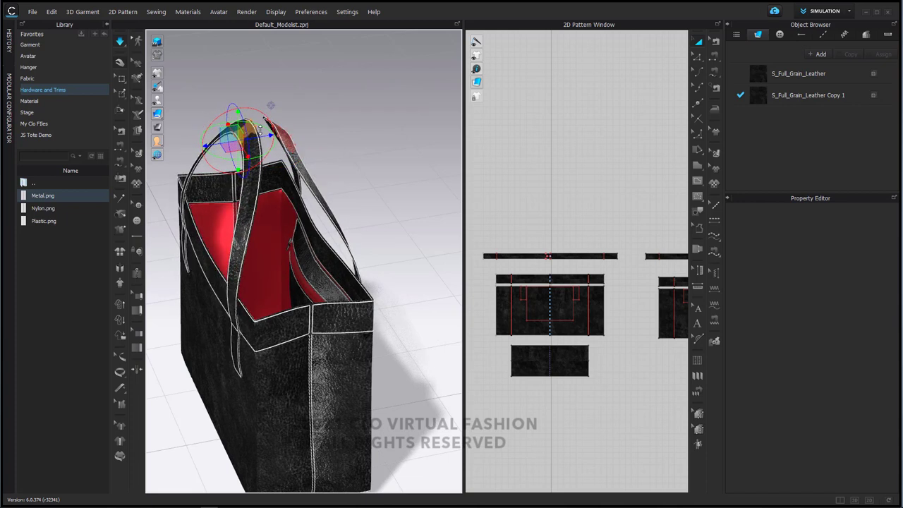
key("w")
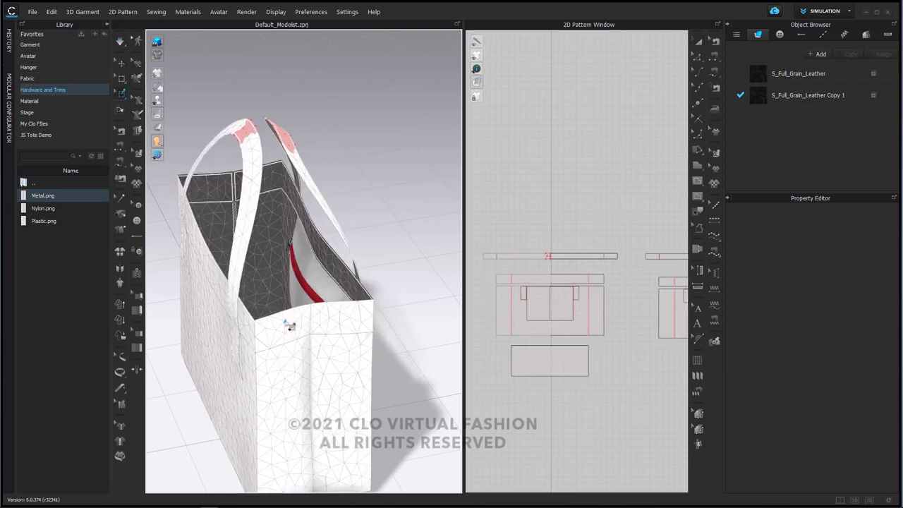
right_click_drag(285, 322, 338, 308)
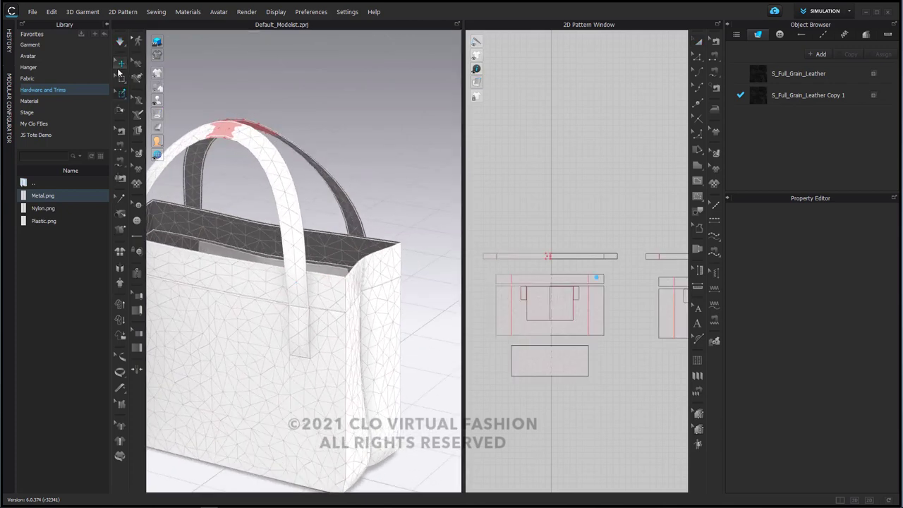
Apply high-resolution garment settings with 5.0 mm particle distance, 1.0 mm collision thickness, 0.0 mm skin offset and Normal simulation quality
left_click(119, 68)
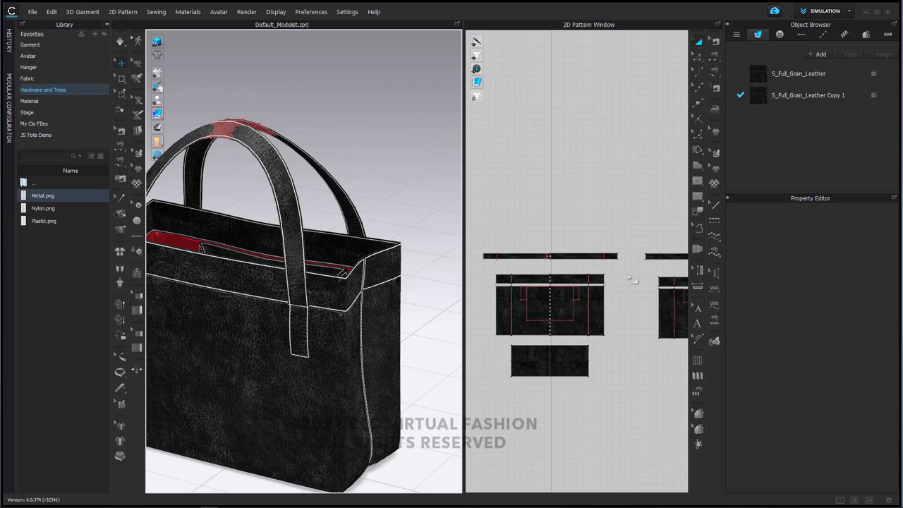
scroll(636, 296, "down", 2)
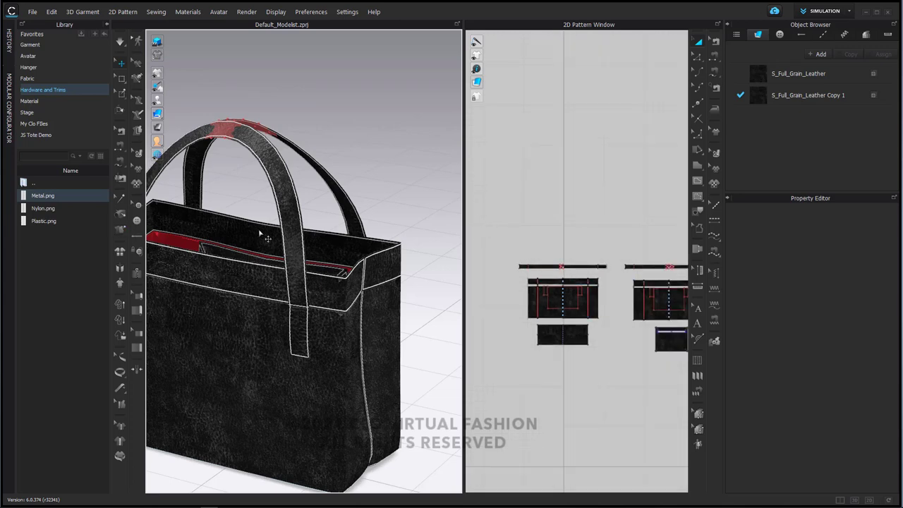
left_click(118, 305)
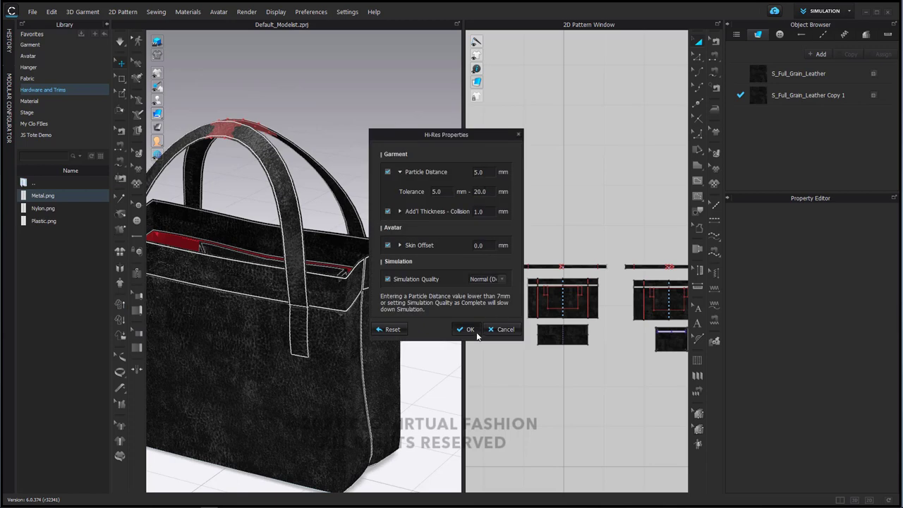
left_click(469, 330)
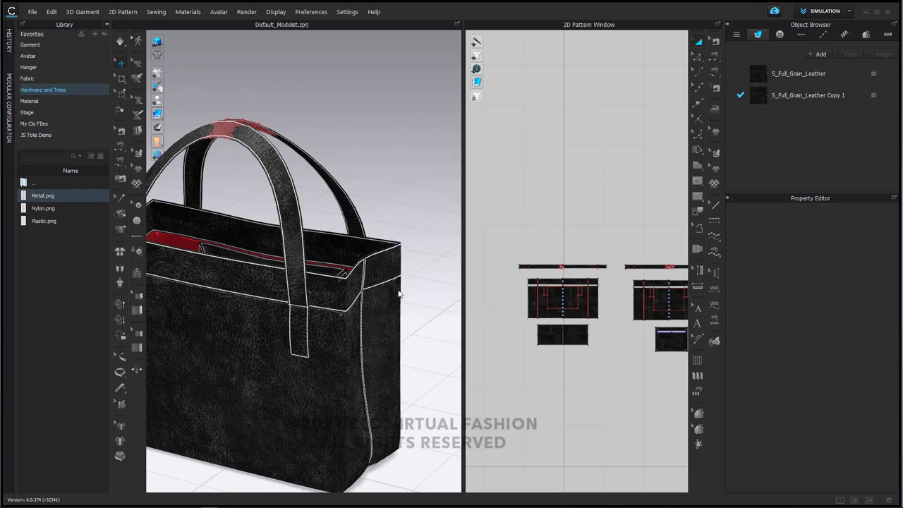
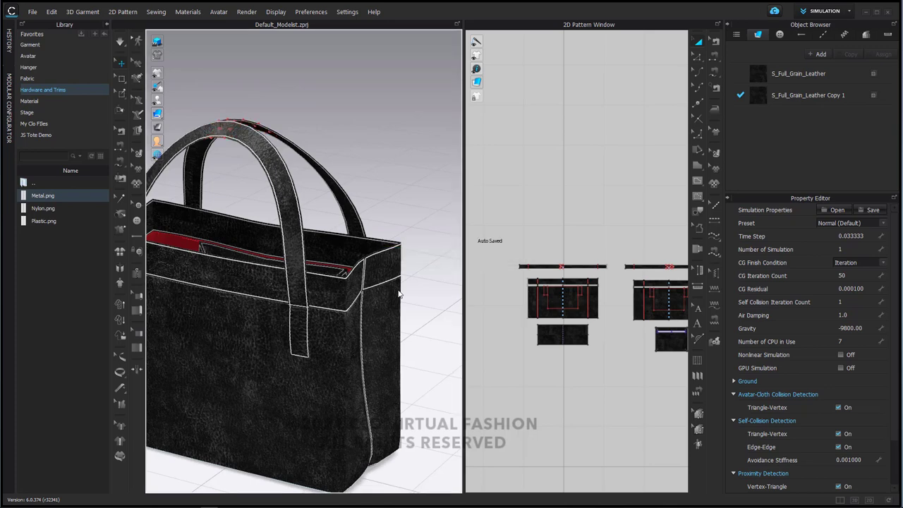
Add Flat DRing.obj from the JS Tote Demo folder as an Avatar object at 100% scale in mm
left_click(42, 134)
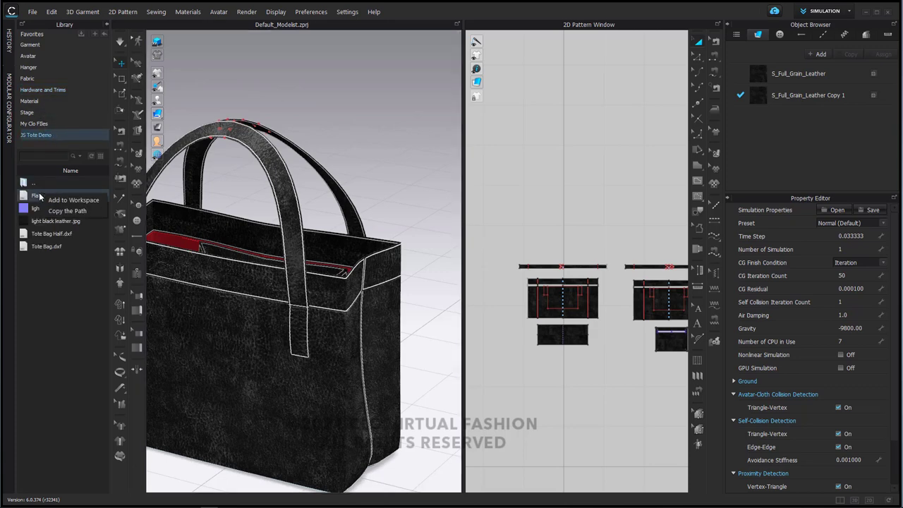
double_click(42, 197)
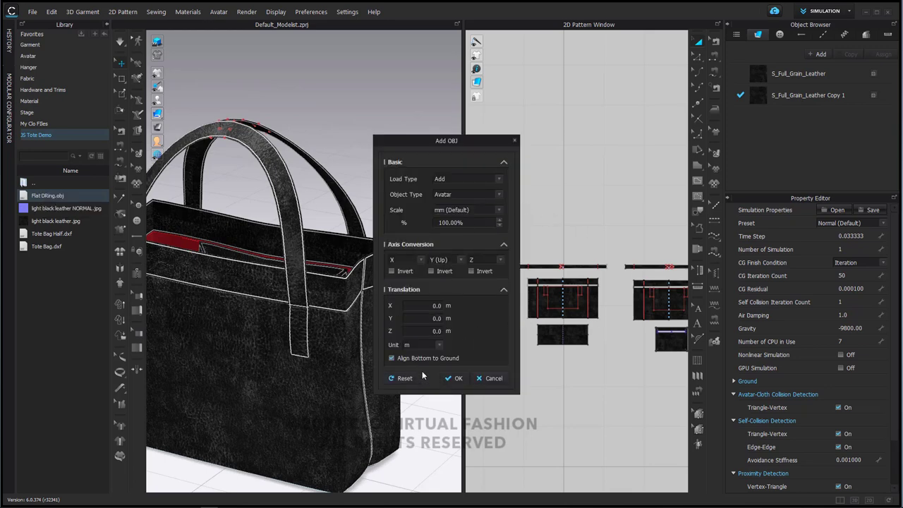
left_click(455, 379)
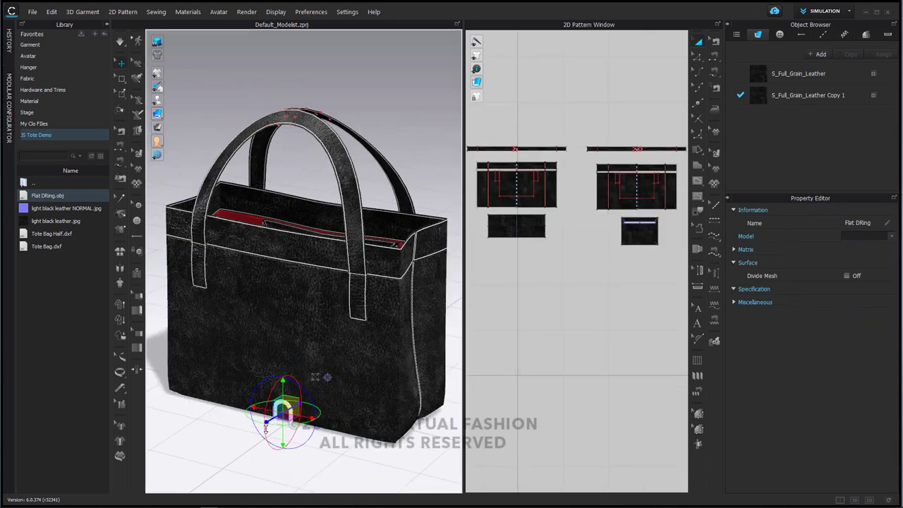
Move the D-ring out in front of the bag and up to the lower end of a front handle strap
left_click_drag(266, 427, 252, 436)
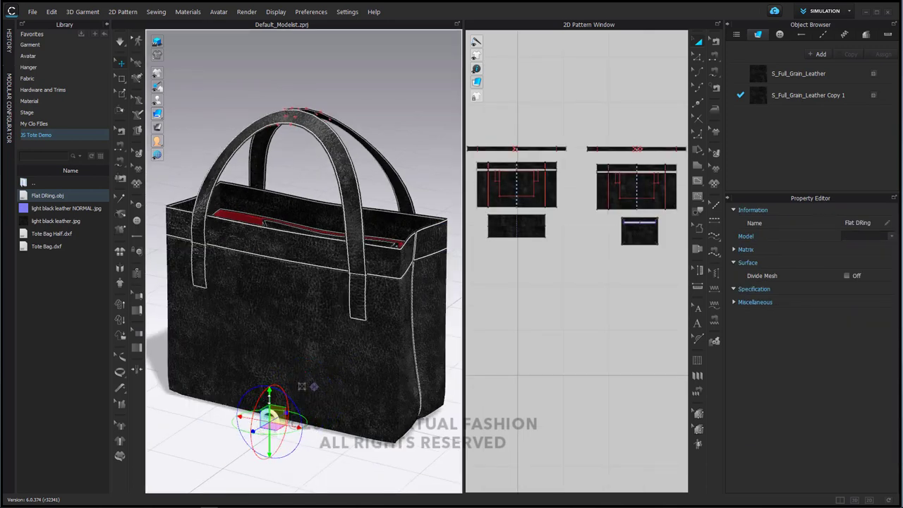
left_click_drag(269, 399, 378, 312)
scroll(378, 310, "up", 8)
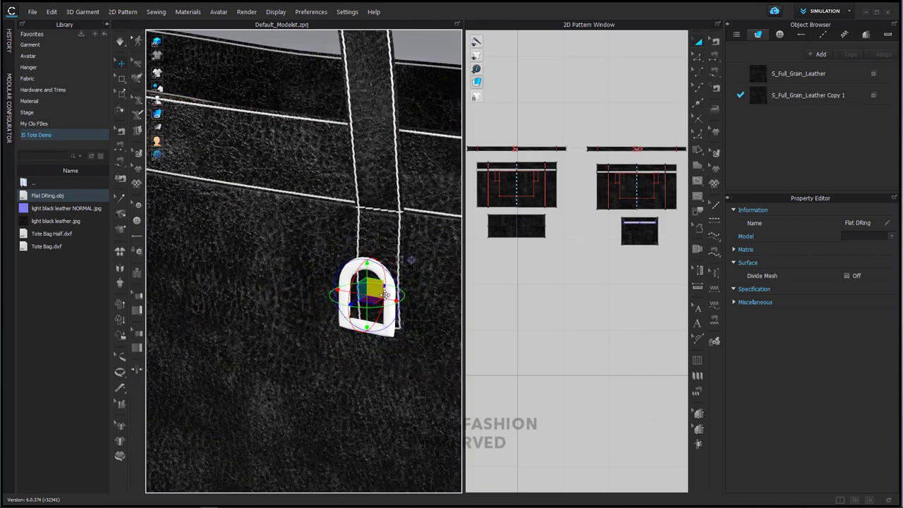
middle_click_drag(385, 295, 344, 261)
right_click_drag(343, 261, 364, 262)
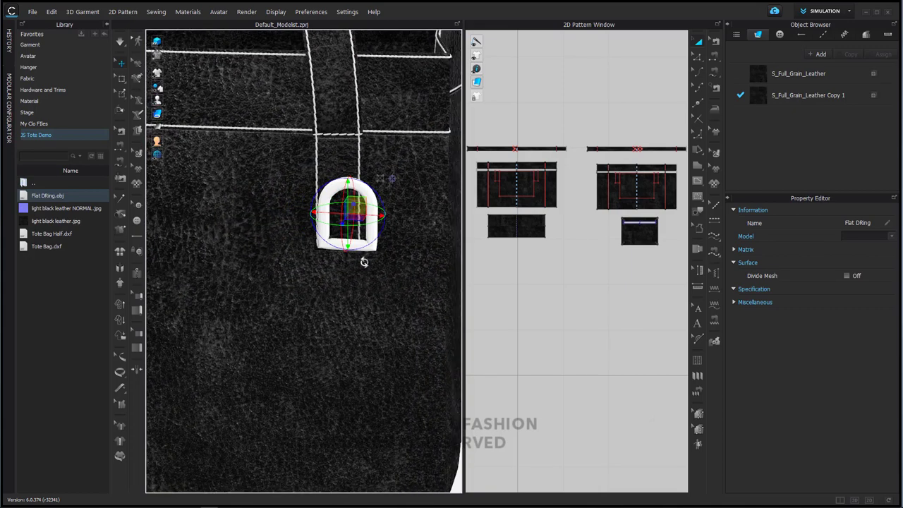
Enlarge the D-ring slightly beyond the strap's width and rotate it so its straight bar faces up
left_click(380, 180)
left_click_drag(347, 213, 361, 213)
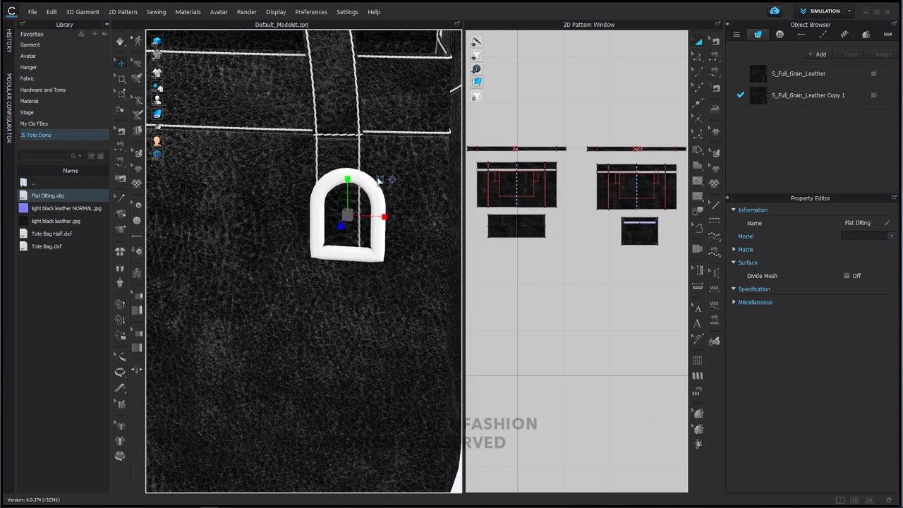
left_click_drag(374, 177, 268, 346)
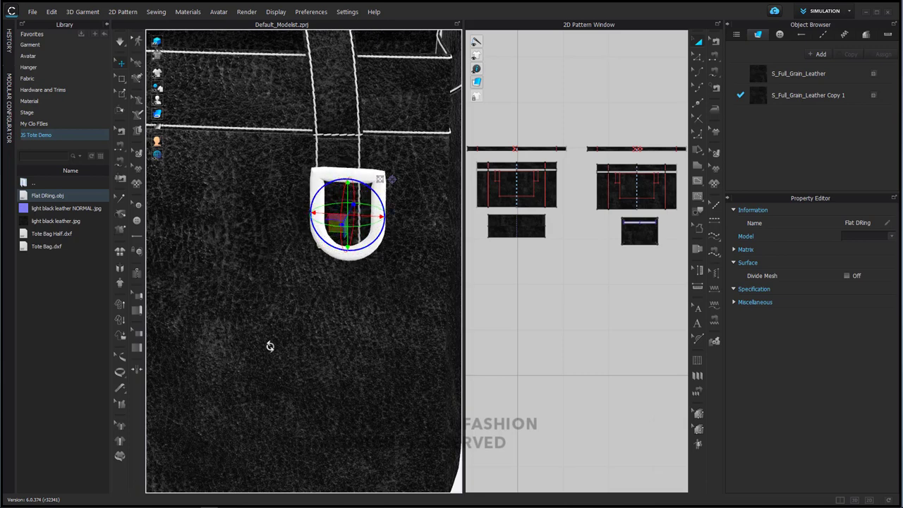
left_click(379, 179)
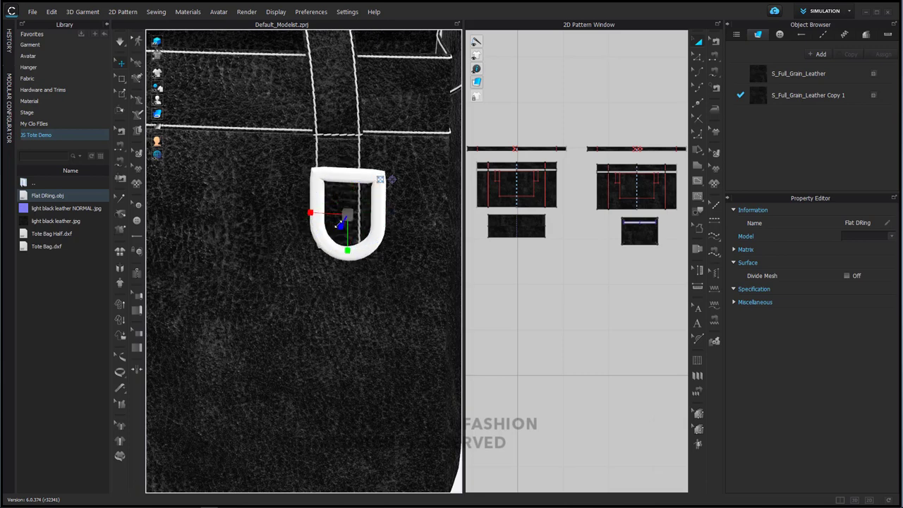
right_click_drag(282, 242, 306, 241)
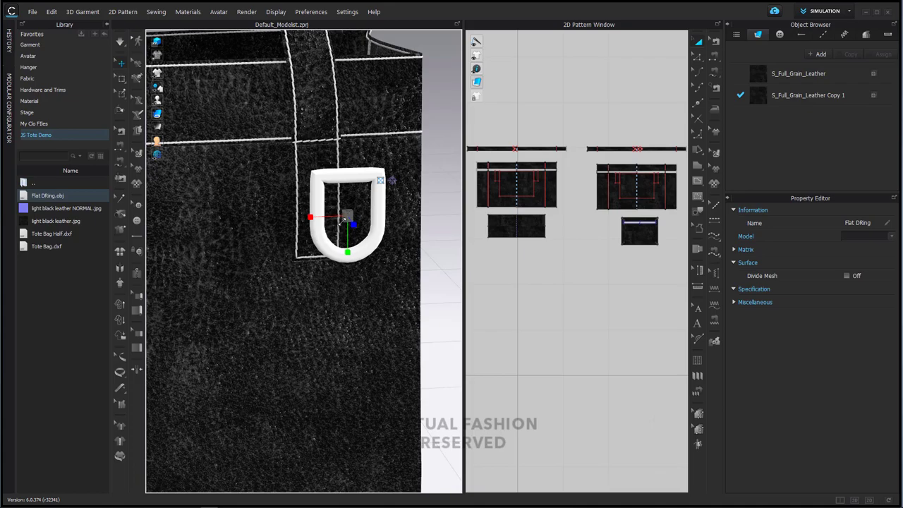
right_click_drag(397, 243, 413, 215)
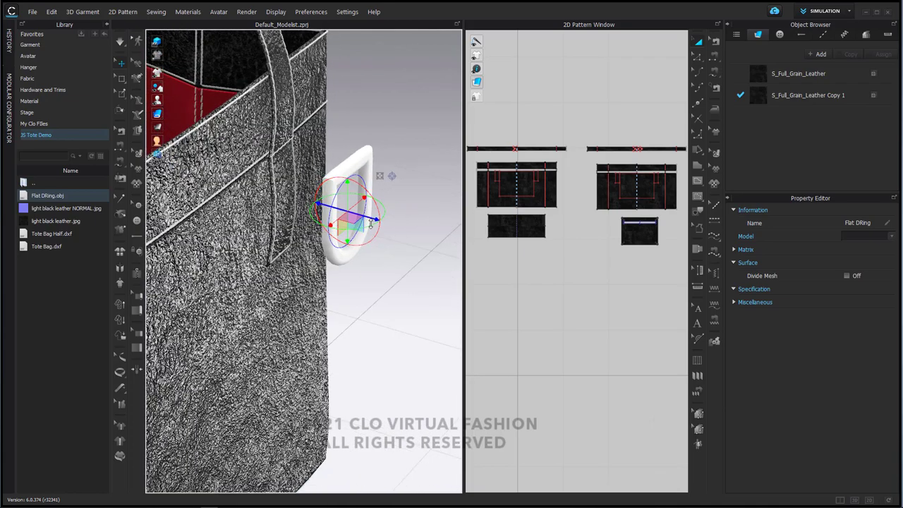
Move the D-ring against the bag, centre it on the strap's width and lower it around the strap's stitched end
left_click_drag(371, 220, 288, 206)
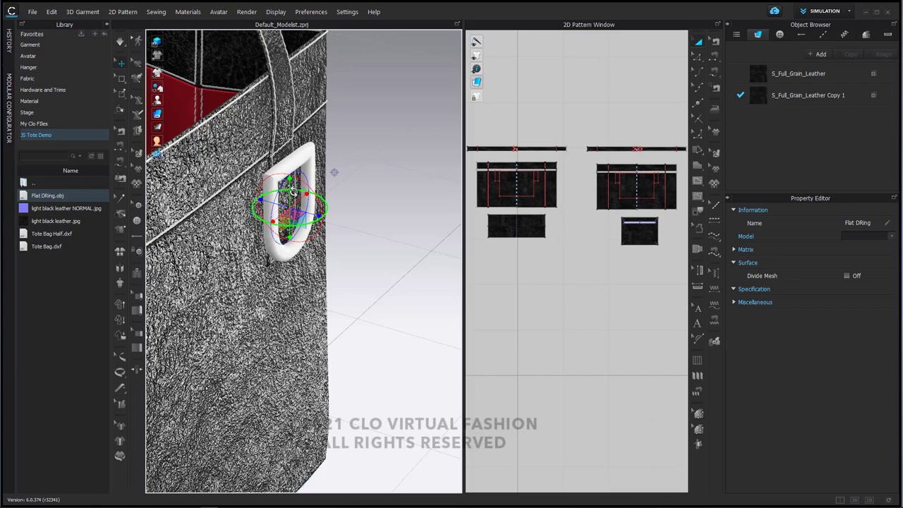
left_click_drag(335, 174, 335, 226)
right_click_drag(350, 239, 280, 235)
scroll(325, 236, "up", 3)
scroll(330, 235, "up", 2)
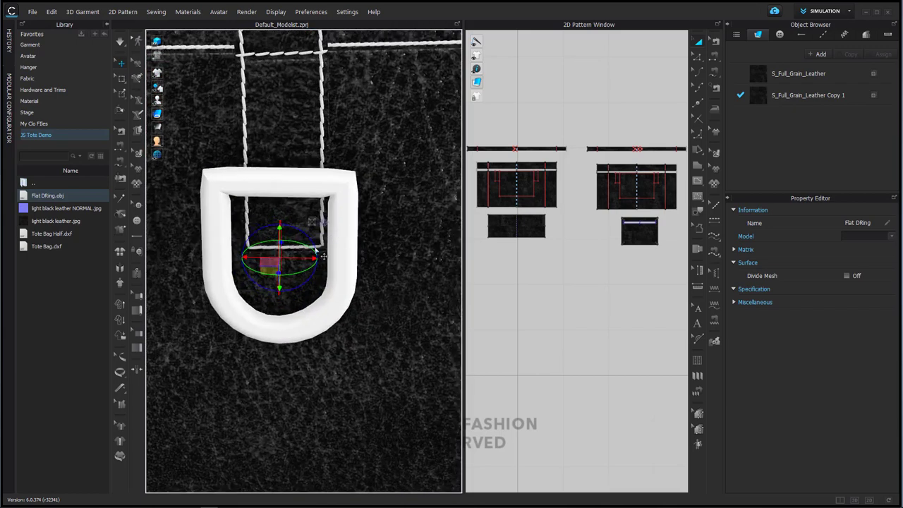
left_click_drag(301, 257, 304, 257)
right_click_drag(302, 258, 316, 267)
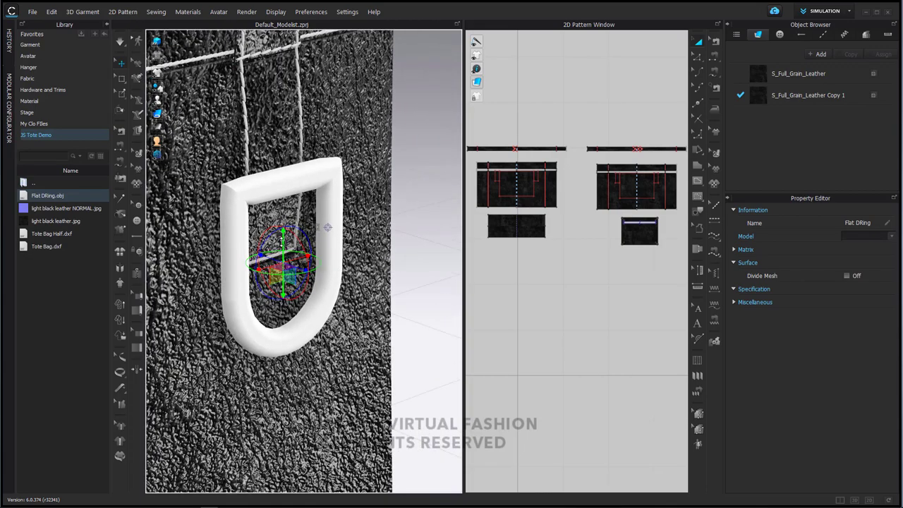
left_click_drag(282, 236, 281, 255)
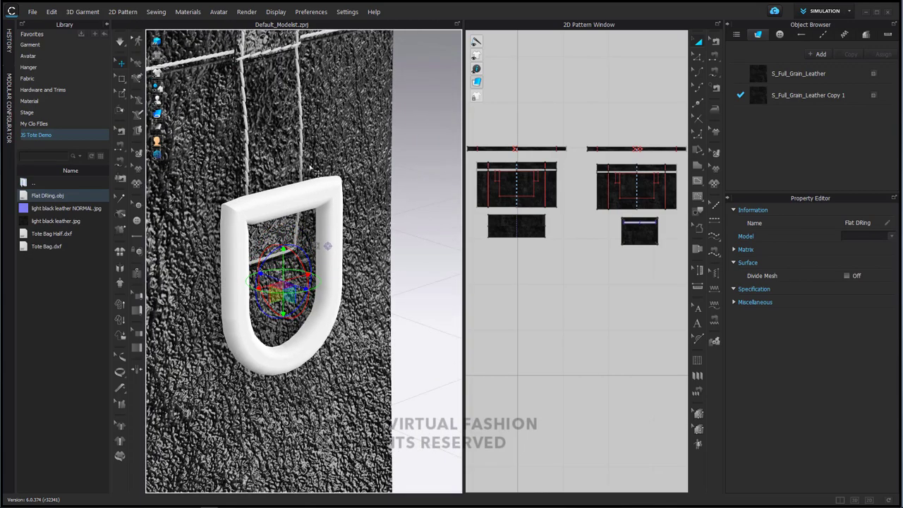
Box-select the mesh at the end of Strap 1 beyond its internal line and pull it outward over the D-ring's bar
scroll(290, 225, "up", 2)
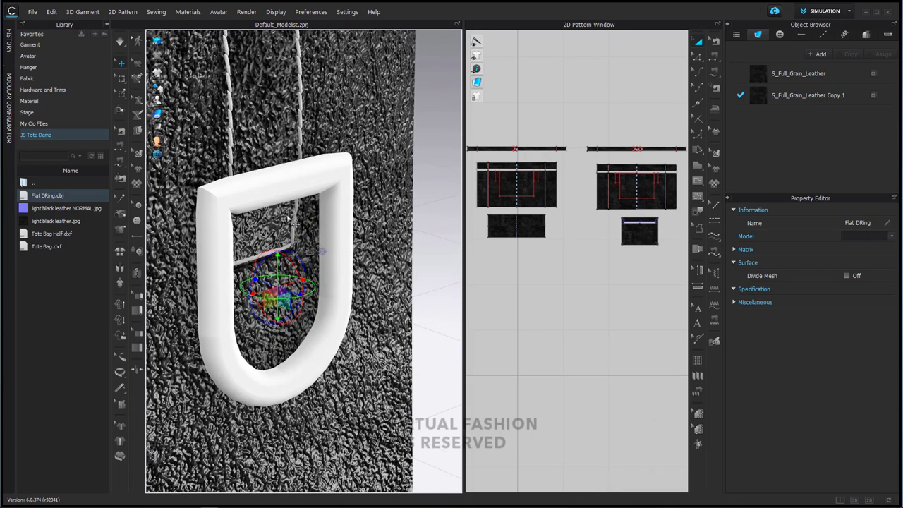
scroll(557, 282, "down", 2)
scroll(558, 276, "up", 1)
left_click(503, 184)
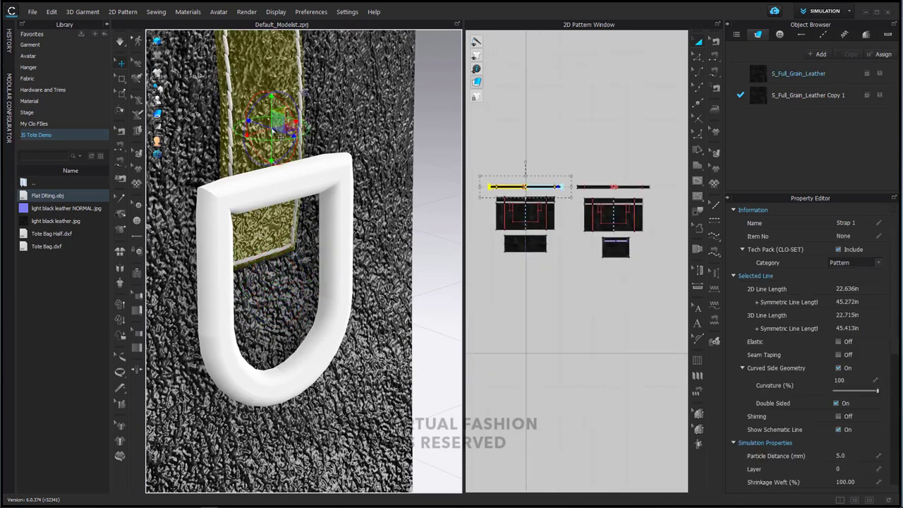
scroll(541, 177, "up", 4)
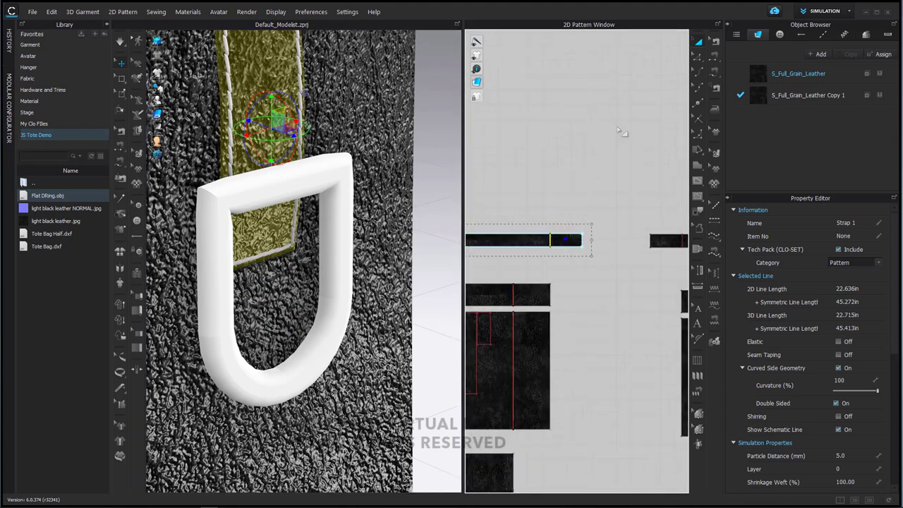
middle_click_drag(620, 146, 637, 98)
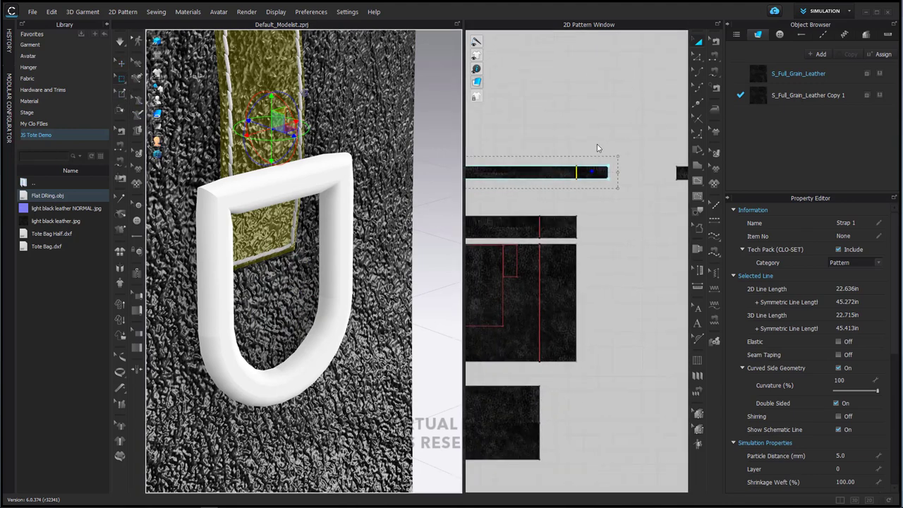
left_click_drag(576, 155, 592, 173)
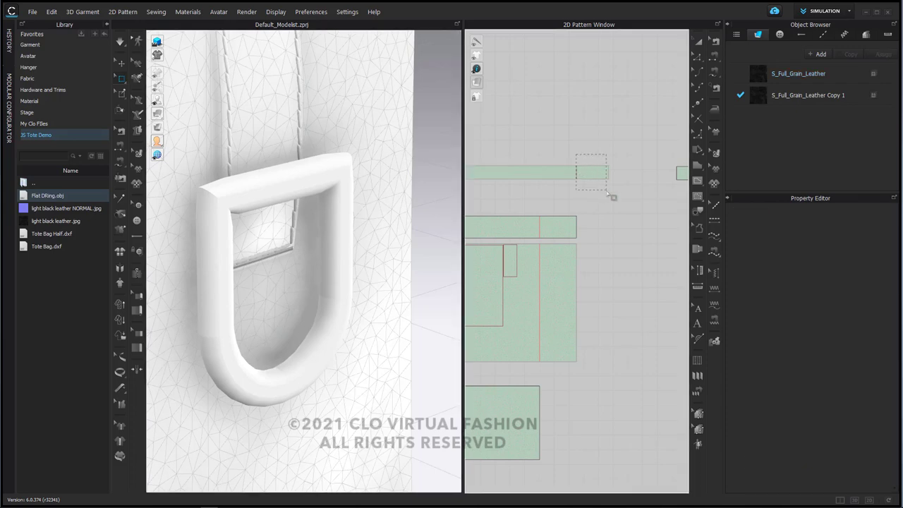
left_click(596, 175)
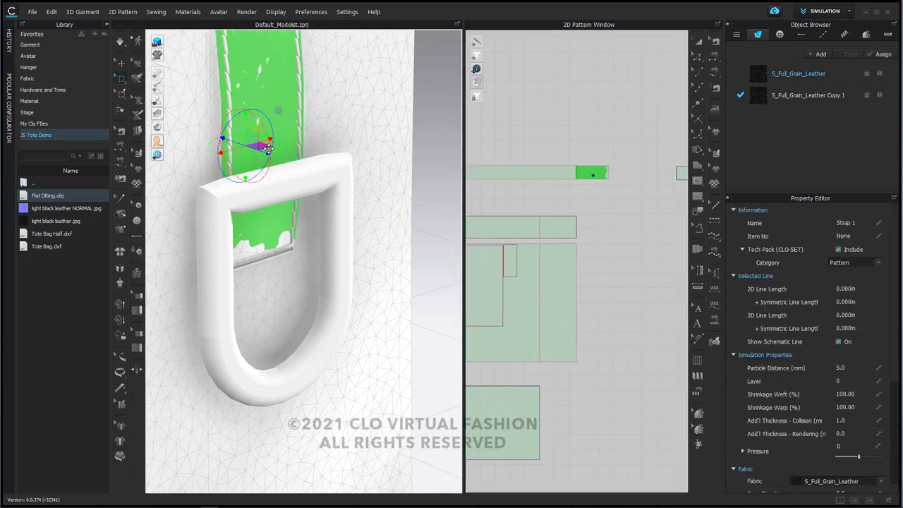
left_click_drag(262, 154, 285, 165)
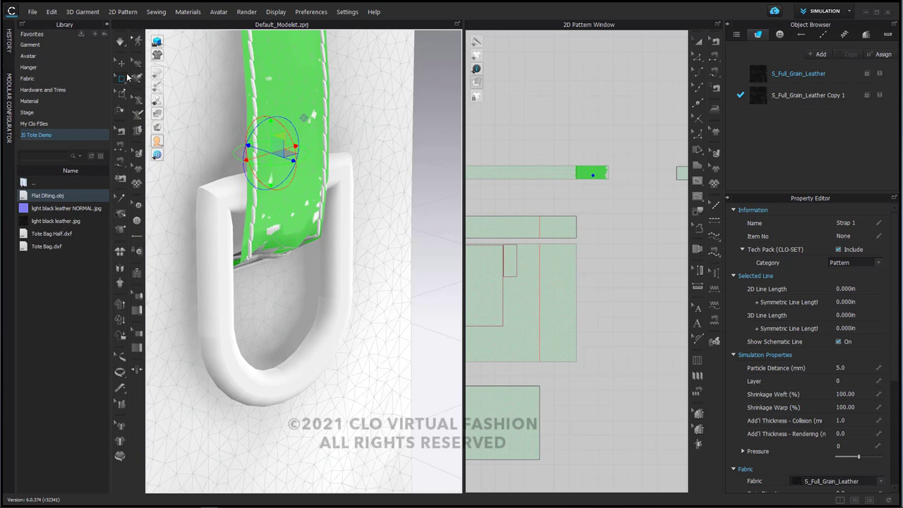
Raise the D-ring slightly along the strap and set its material type to Metal
left_click(218, 220)
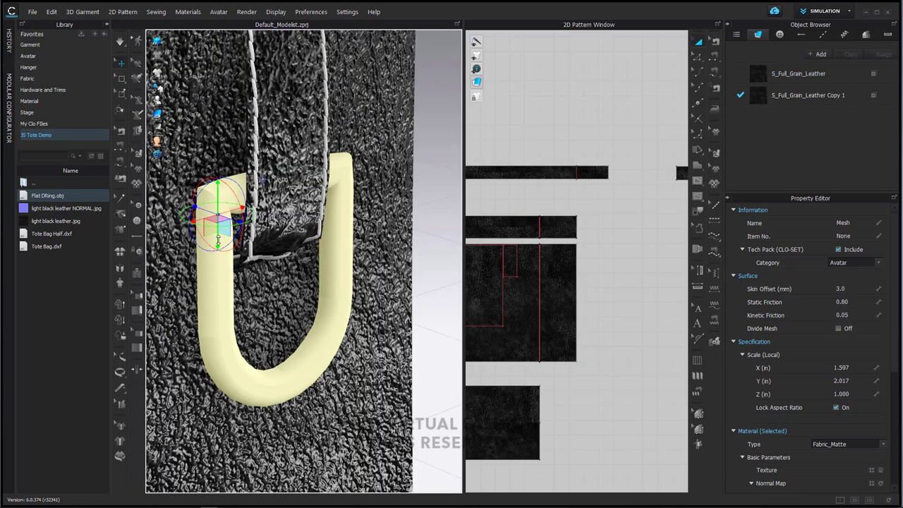
left_click_drag(218, 226, 218, 208)
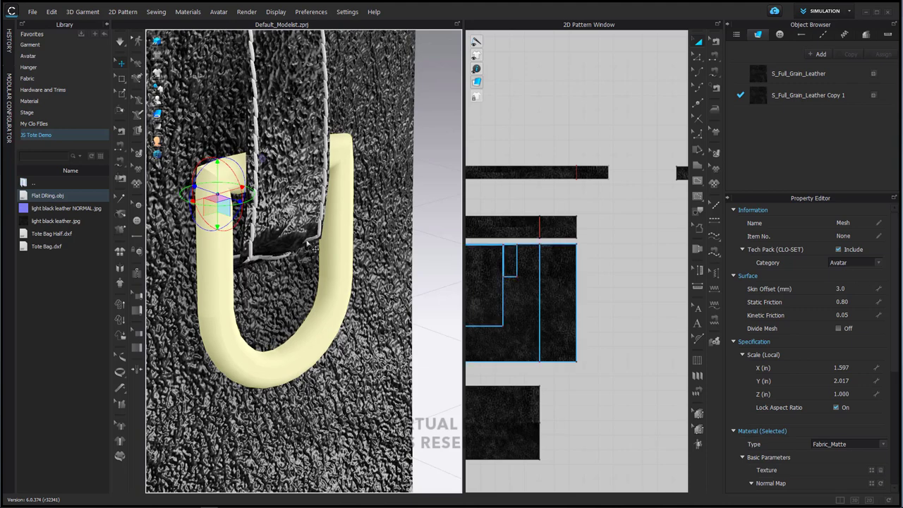
left_click(851, 289)
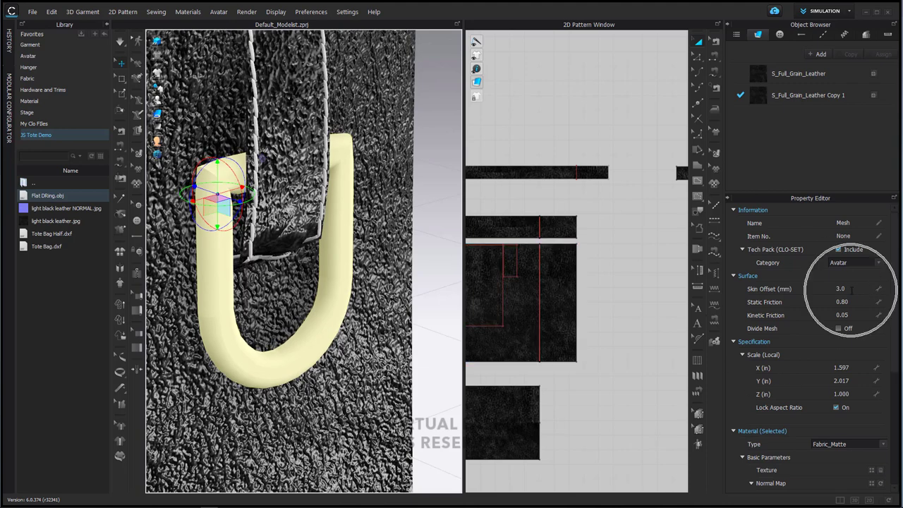
left_click(846, 263)
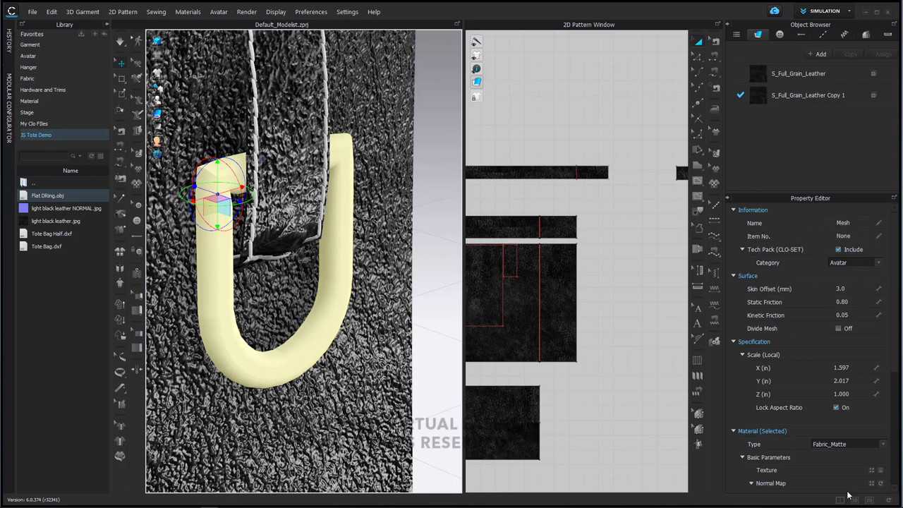
left_click(844, 445)
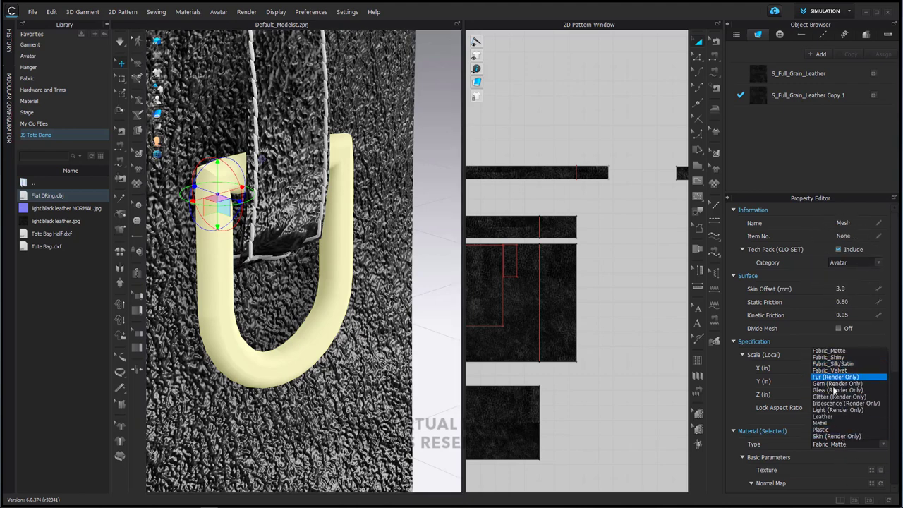
left_click(826, 423)
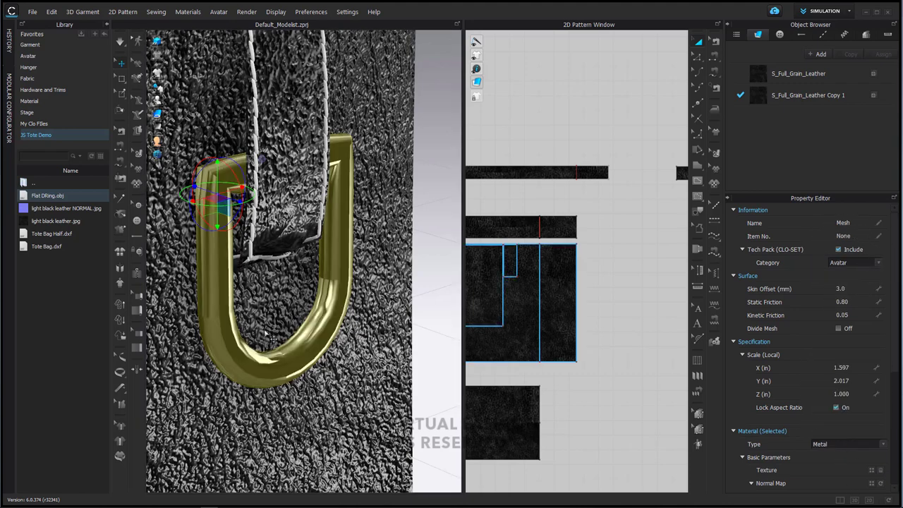
Run the simulation to settle the pulled-out strap end over the D-ring's bar, and stop it
right_click_drag(269, 336, 230, 348)
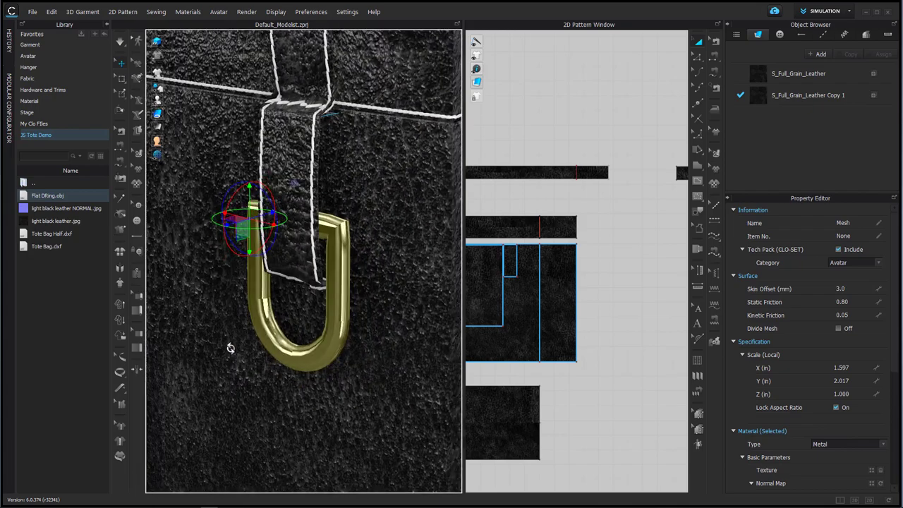
key("space")
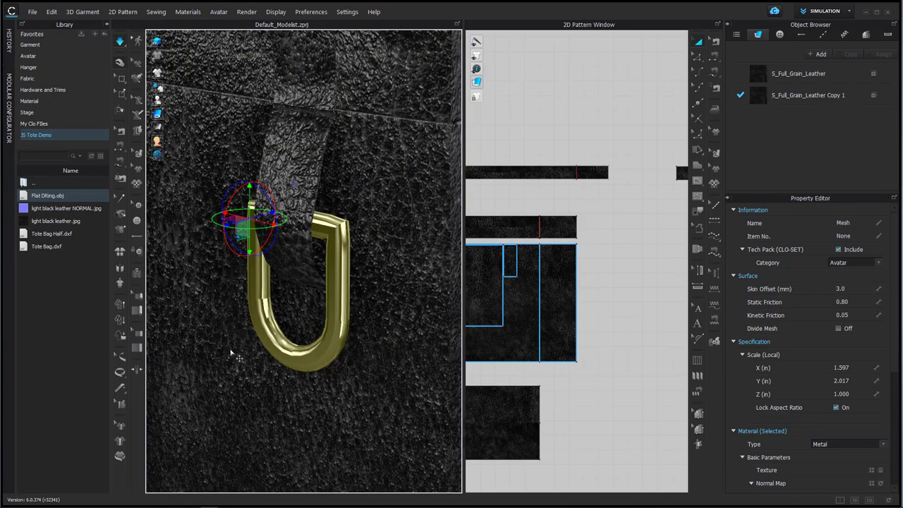
scroll(261, 357, "down", 3)
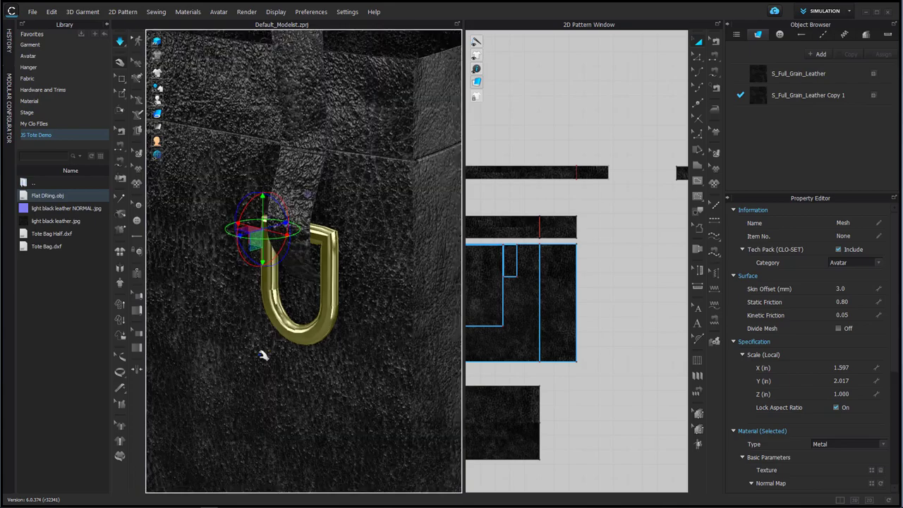
key("space")
Move the D-ring closer to the bag's front and set its skin offset to 1.0 mm
right_click_drag(359, 309, 282, 298)
left_click(266, 310)
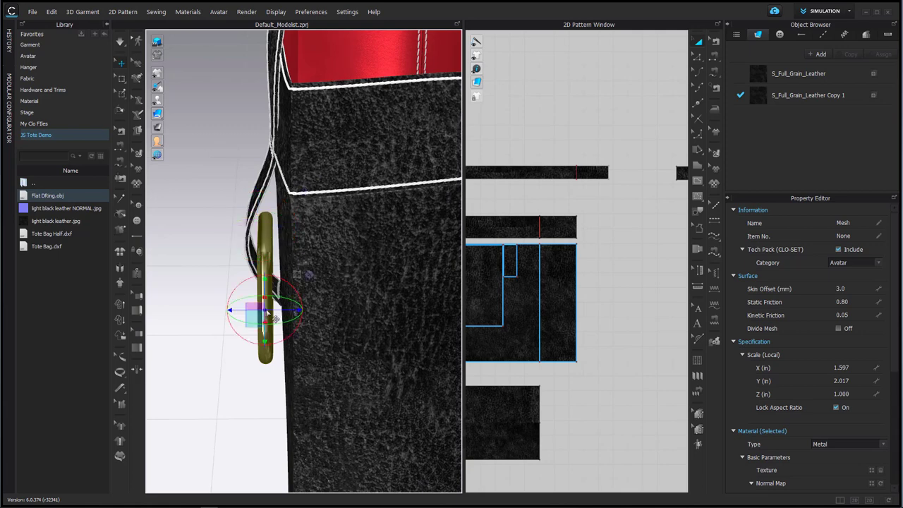
mouse_move(287, 312)
left_mouse_down()
mouse_move(302, 314)
mouse_move(296, 317)
left_mouse_up()
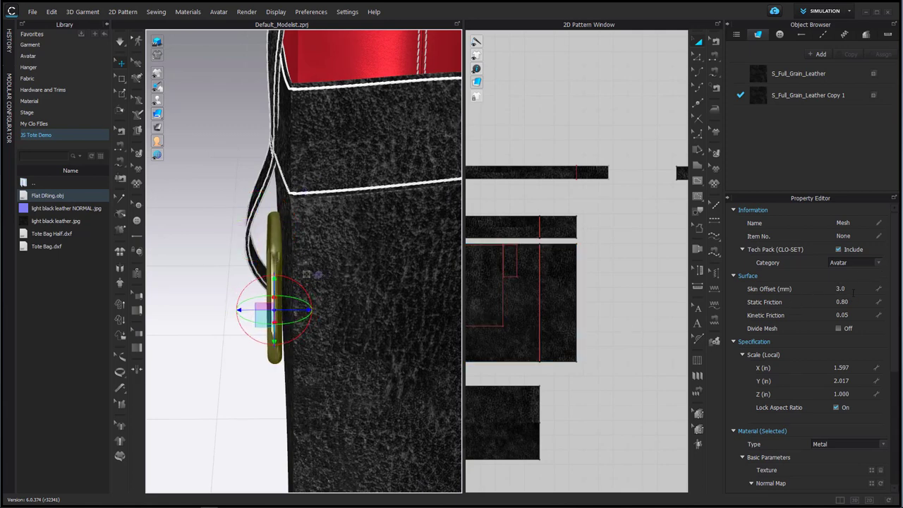
left_click(852, 290)
type("1")
key("Return")
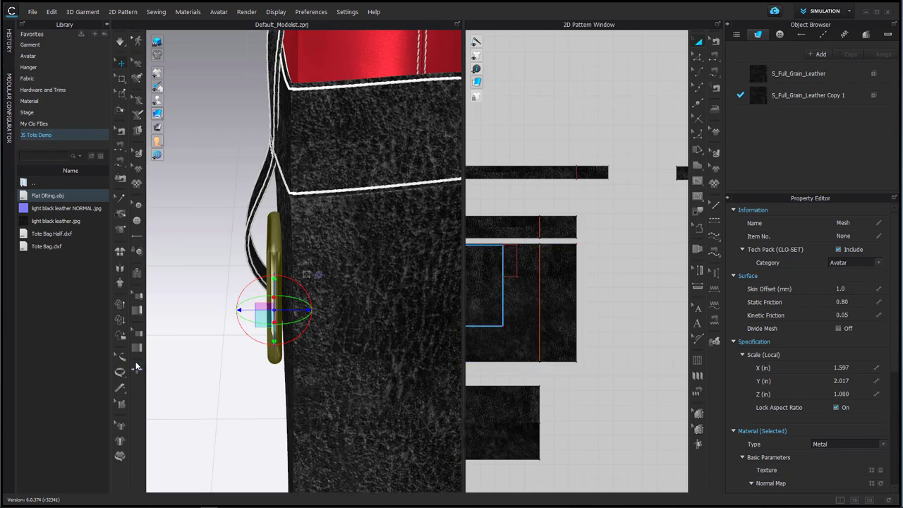
Simulate the bag again so the strap end tightens around the D-ring, deselect the ring and check the whole bag
key("space")
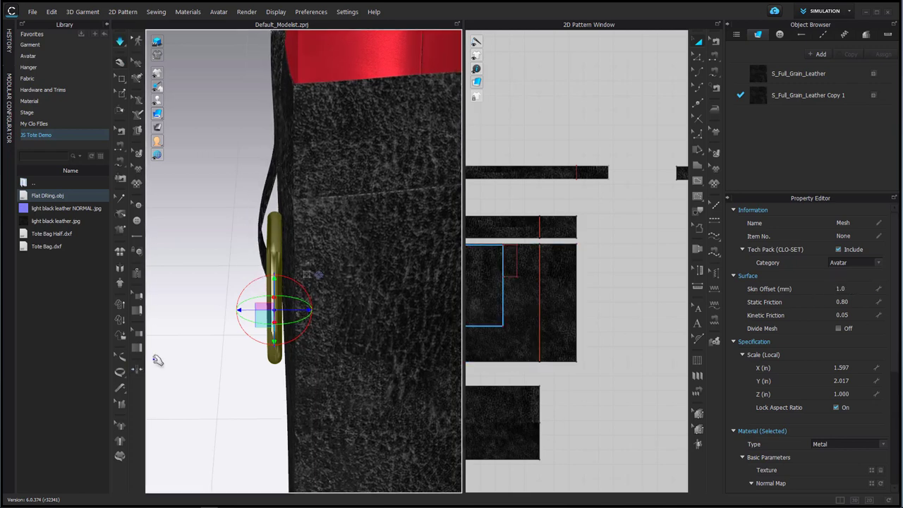
right_click_drag(194, 373, 342, 303)
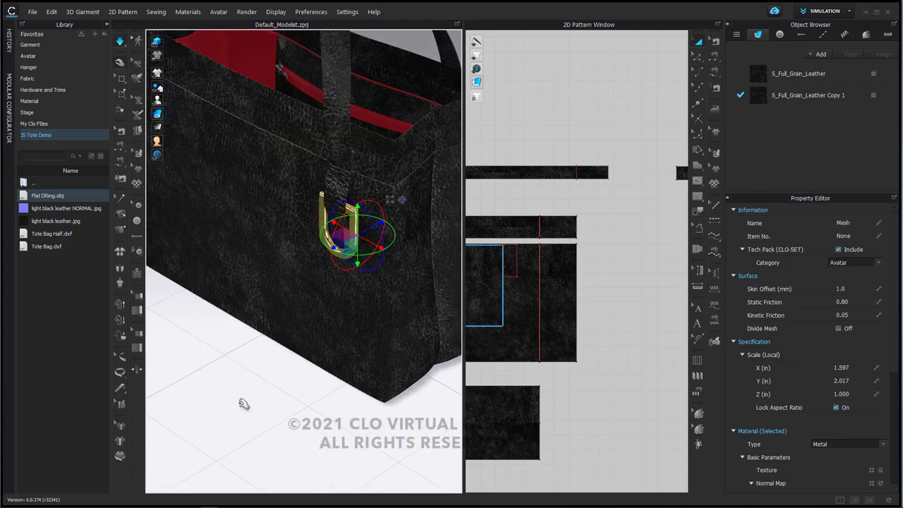
left_click(227, 414)
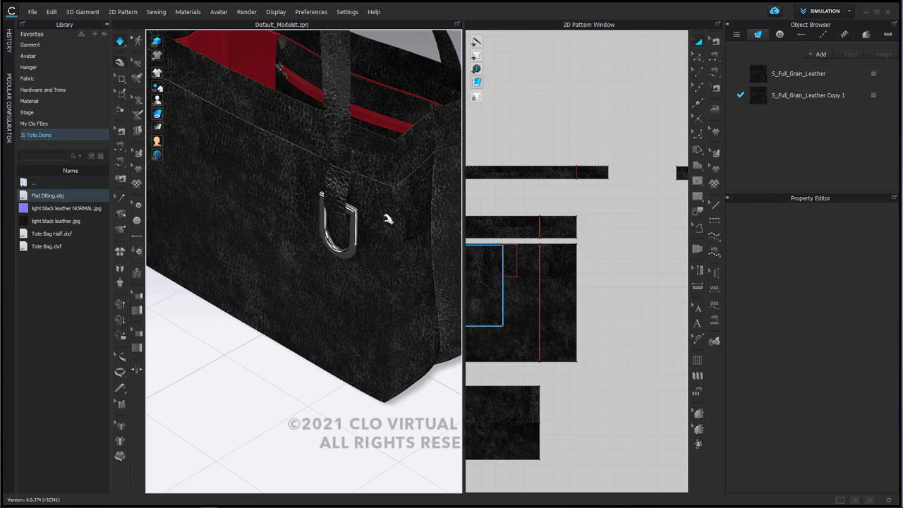
right_click_drag(394, 282, 398, 267)
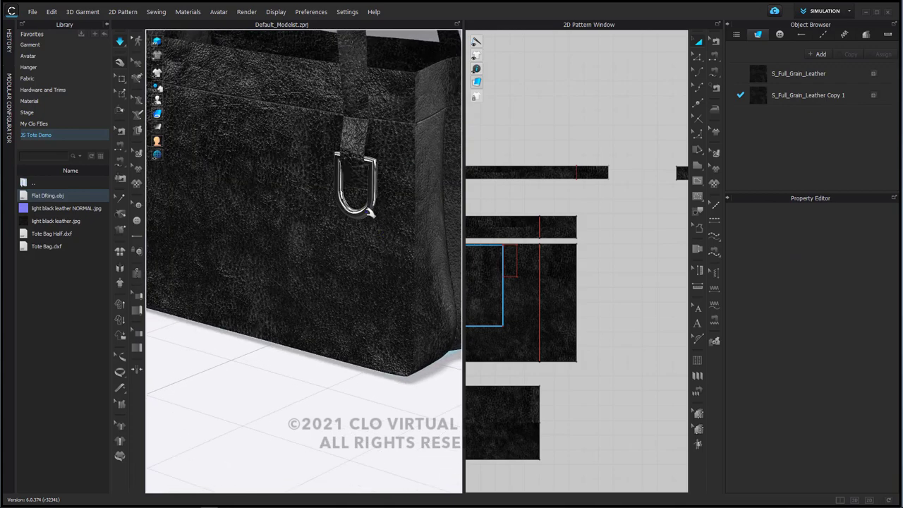
scroll(368, 222, "down", 1)
scroll(371, 238, "down", 3)
scroll(374, 239, "down", 1)
middle_click_drag(380, 246, 362, 316)
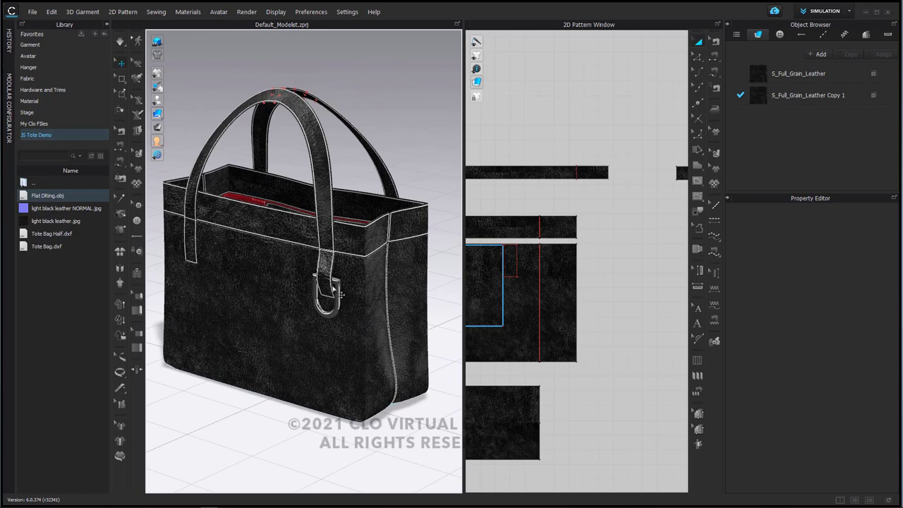
Open the Render window and start an interactive render of the tote bag
left_click(272, 278)
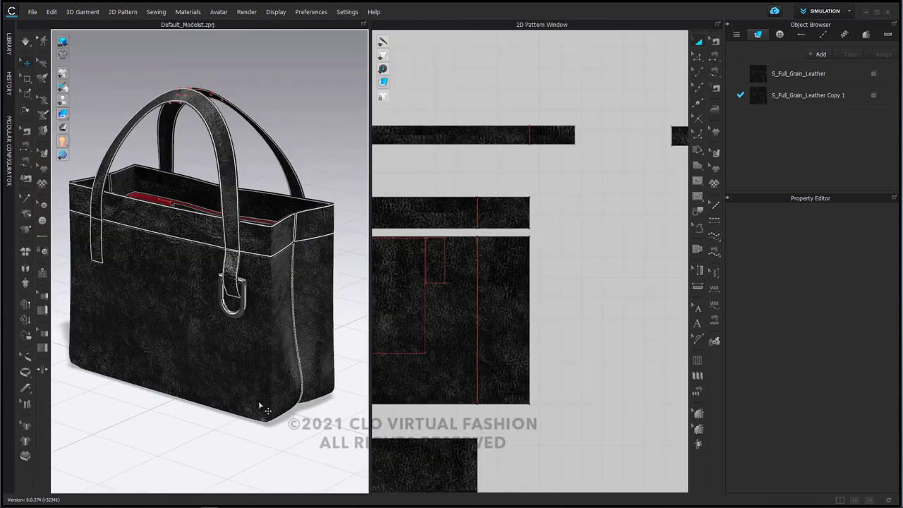
left_click(259, 412)
left_click(310, 312)
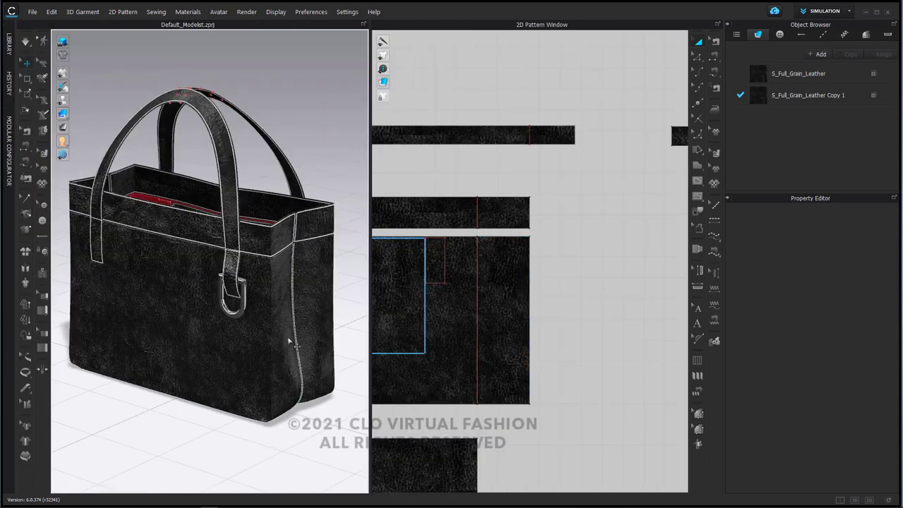
left_click(280, 12)
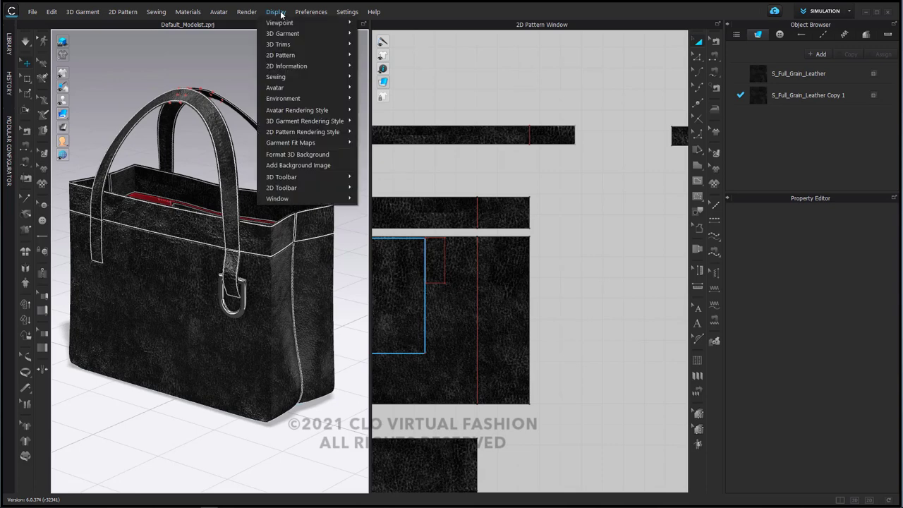
mouse_move(291, 24)
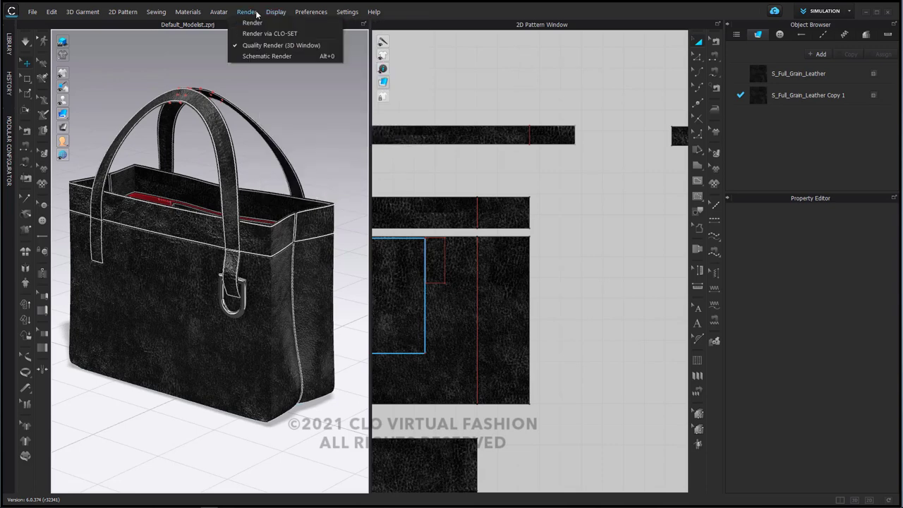
left_click(253, 23)
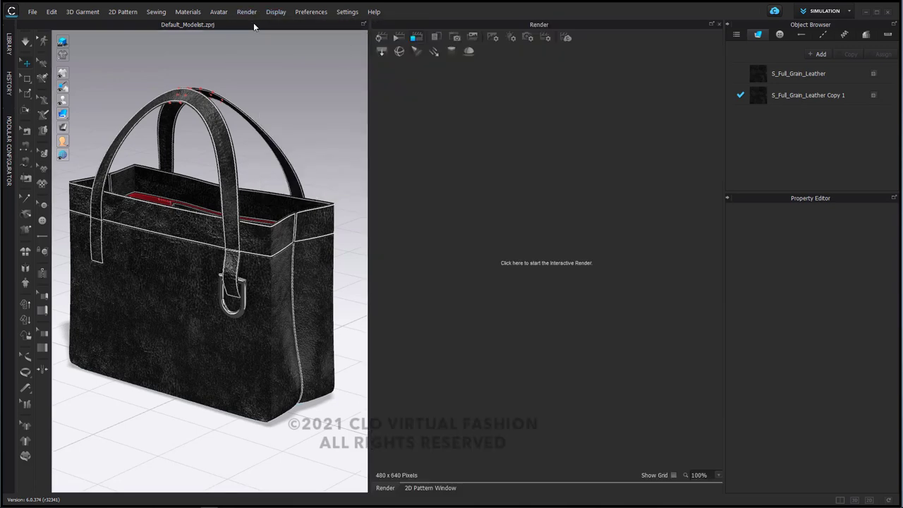
left_click(381, 40)
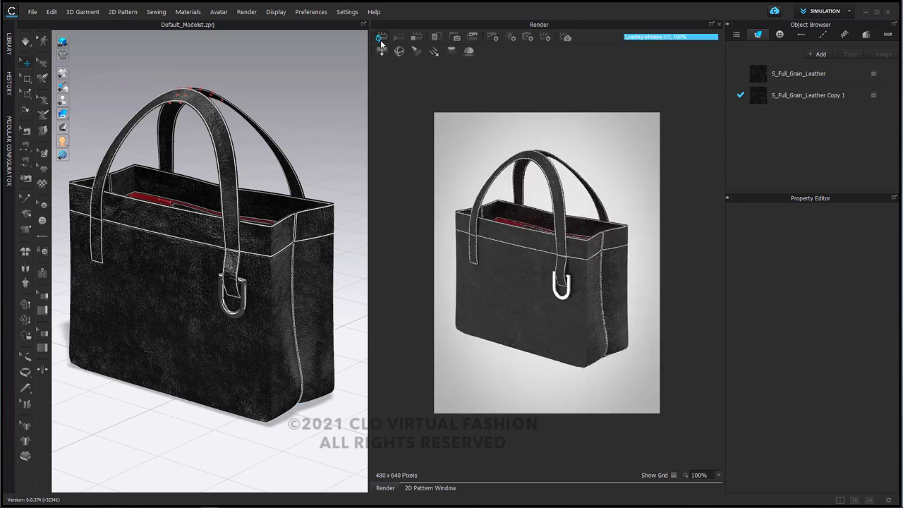
Set the render image size to 1920 x 1080 in Landscape orientation and frame the bag larger in the image
left_click(493, 39)
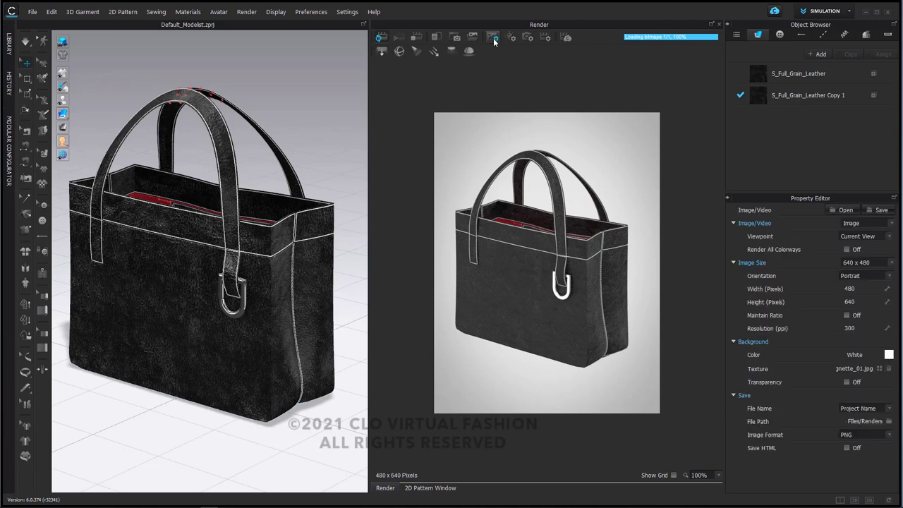
left_click(892, 262)
left_click(878, 297)
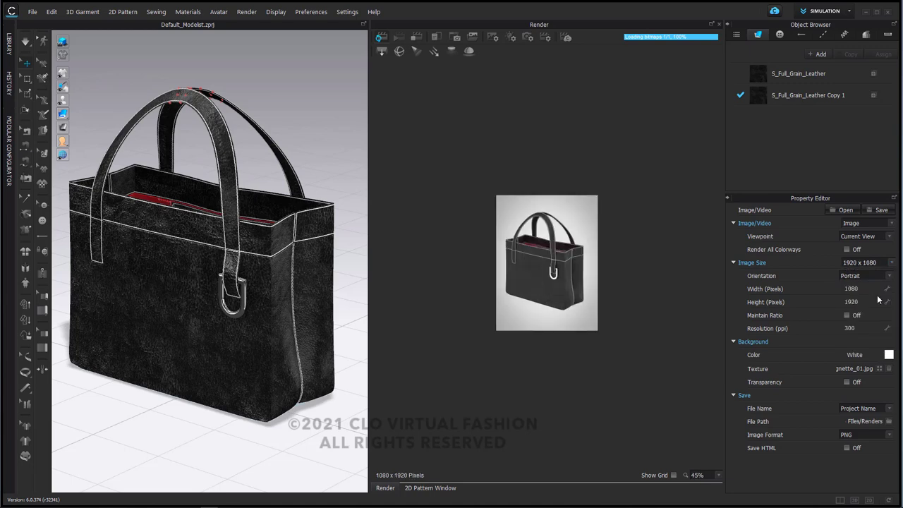
left_click(883, 276)
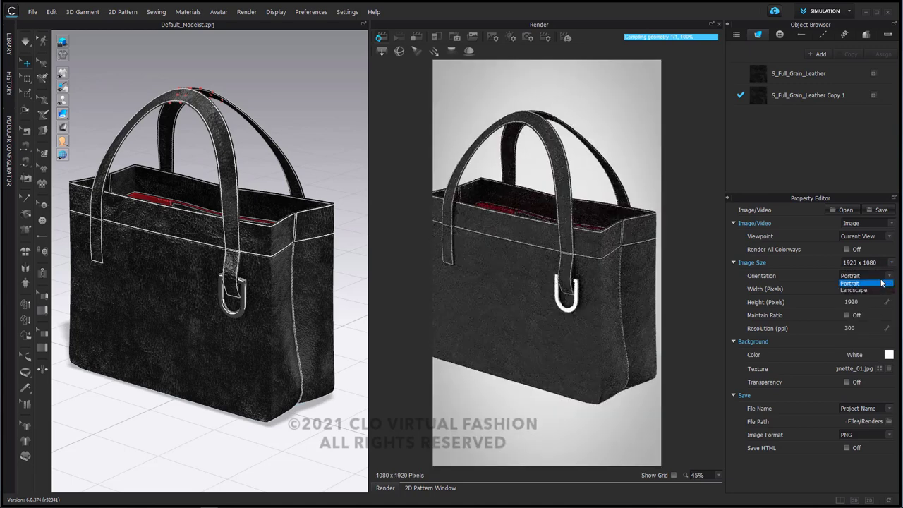
left_click(868, 297)
scroll(571, 310, "up", 2)
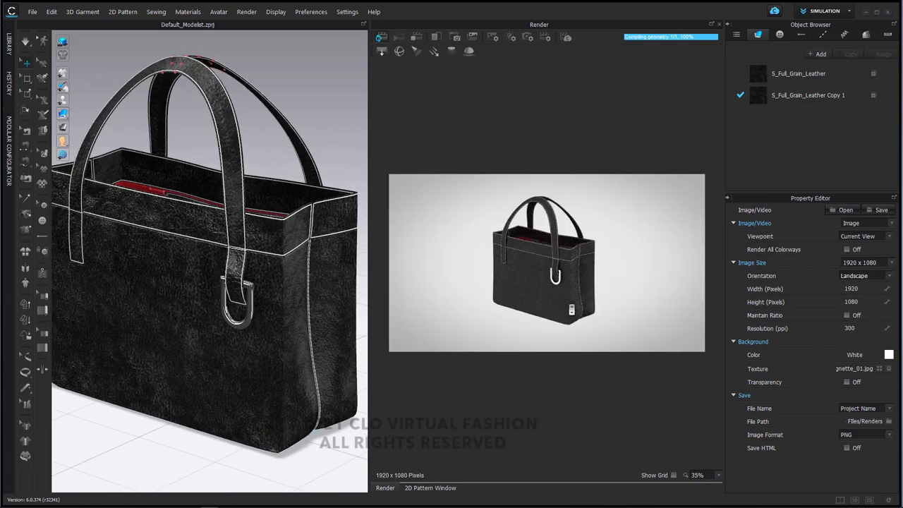
middle_click_drag(574, 305, 580, 309)
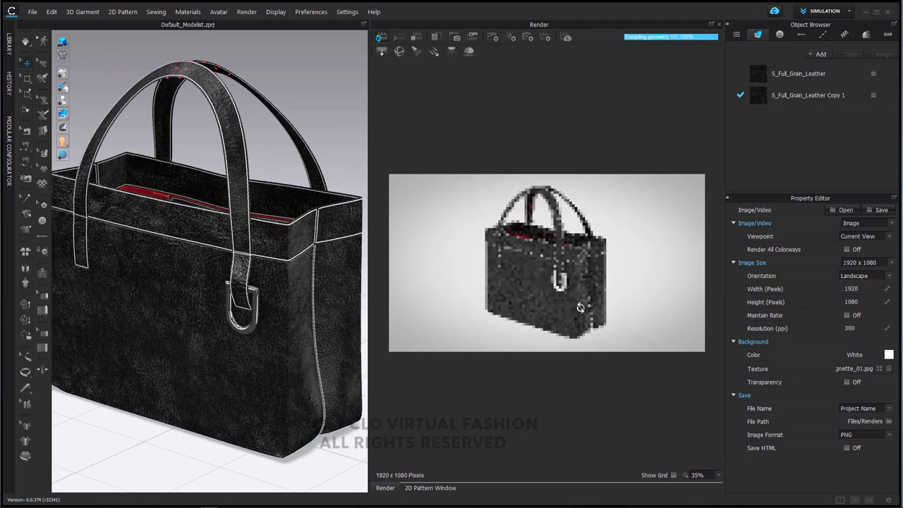
right_click_drag(582, 311, 582, 308)
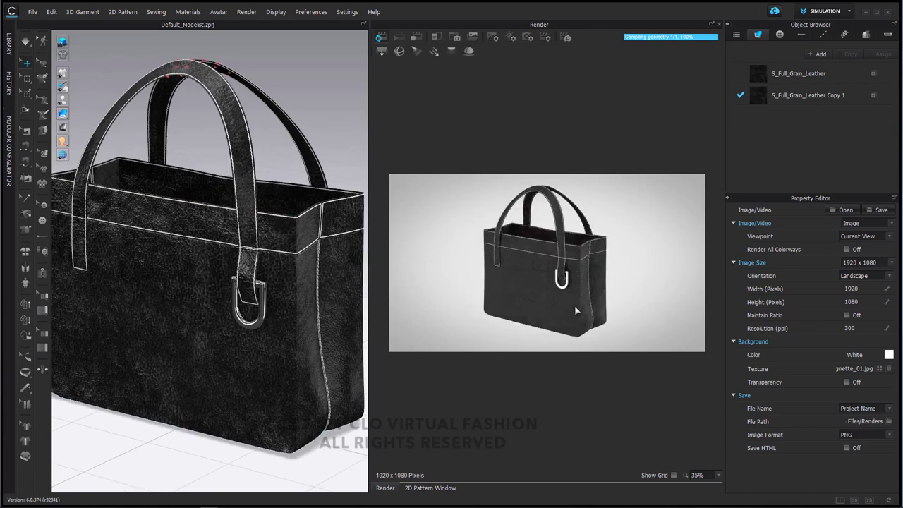
Turn on the ground shadow in the render lighting and load Studio_Vivid as the dome light's environment map
left_click(512, 38)
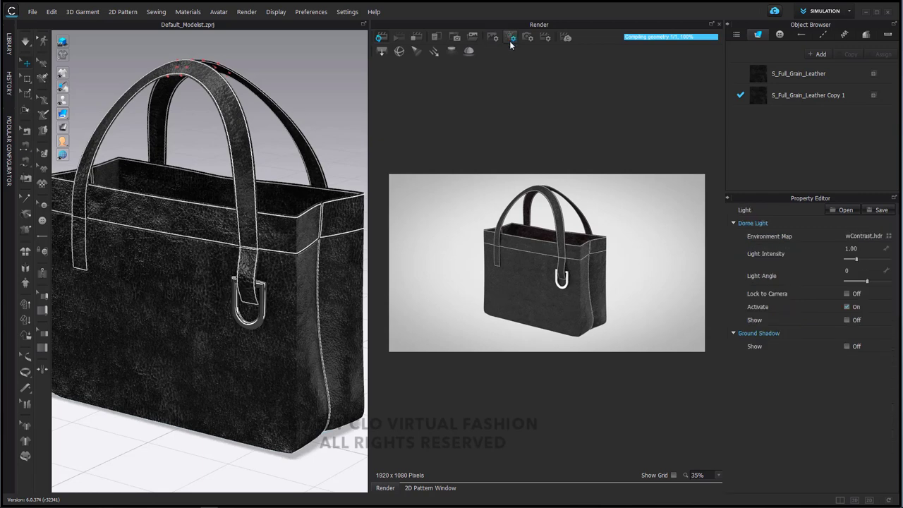
left_click(853, 345)
left_click(889, 237)
left_click(322, 136)
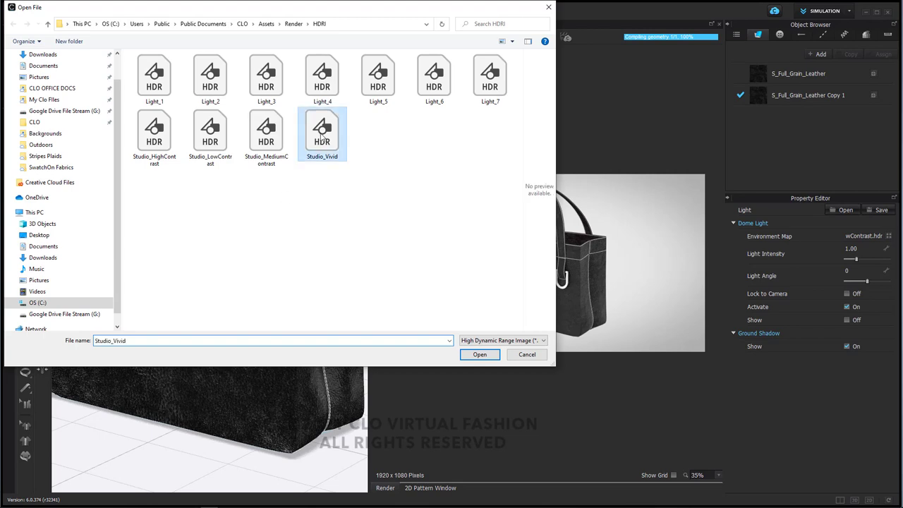
left_click(478, 354)
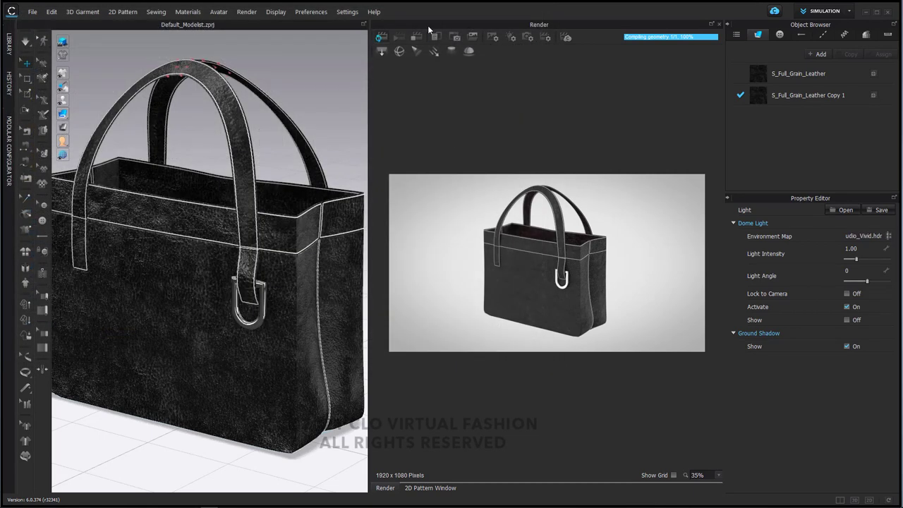
Restart the interactive render and set the dome light's angle to -133
left_click(414, 39)
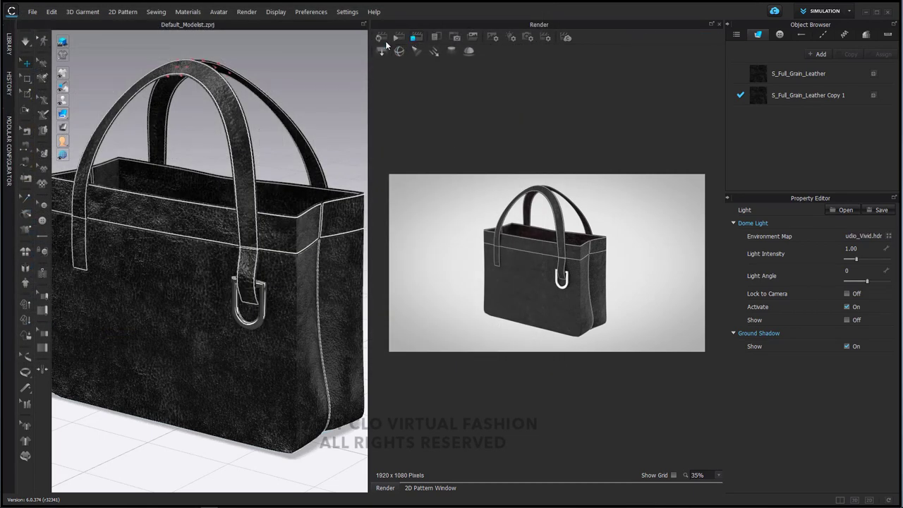
left_click(385, 39)
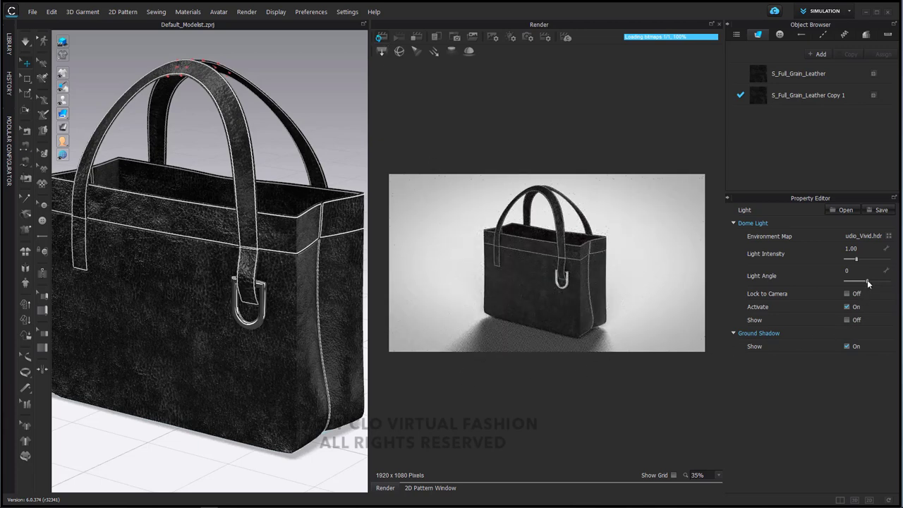
left_click_drag(867, 281, 852, 283)
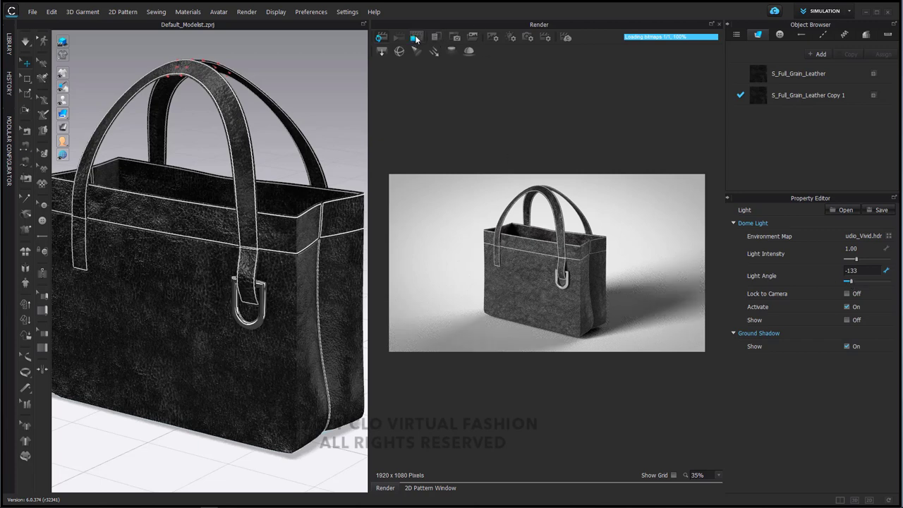
Stop the interactive render and delete all pins on the bag's handles
left_click(417, 39)
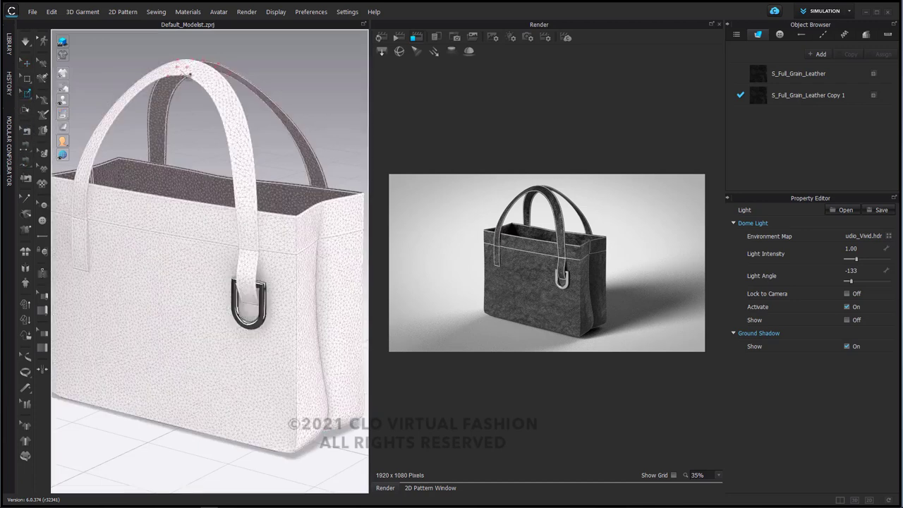
right_click(189, 73)
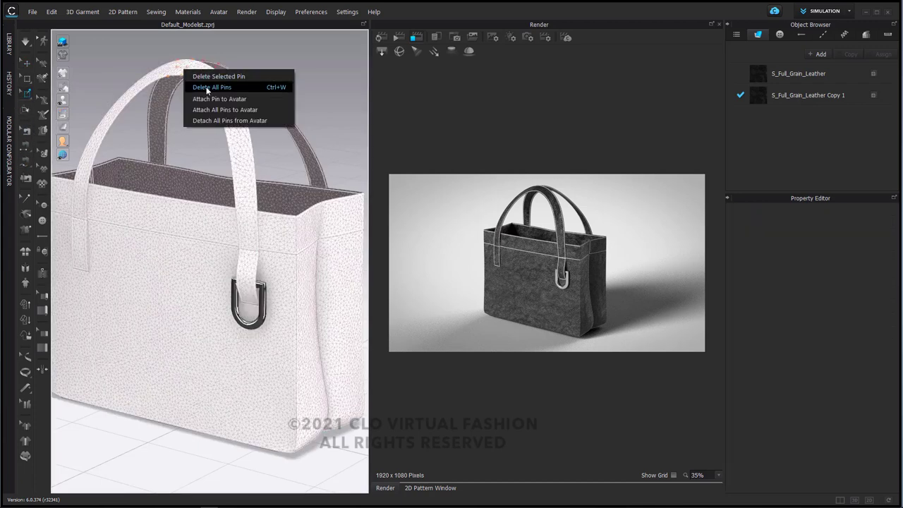
left_click(201, 86)
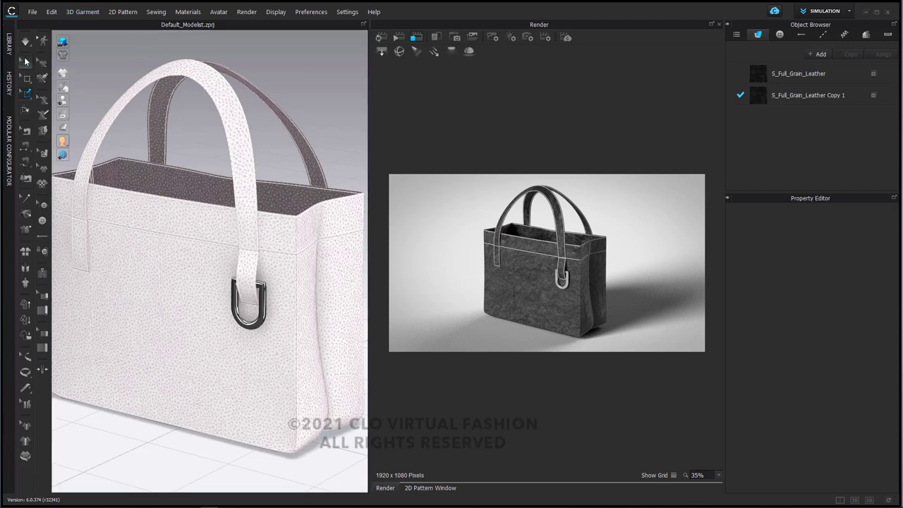
Simulate the bag without pins, return to the Select/Move tool, and synchronize the render with the updated garment
key("space")
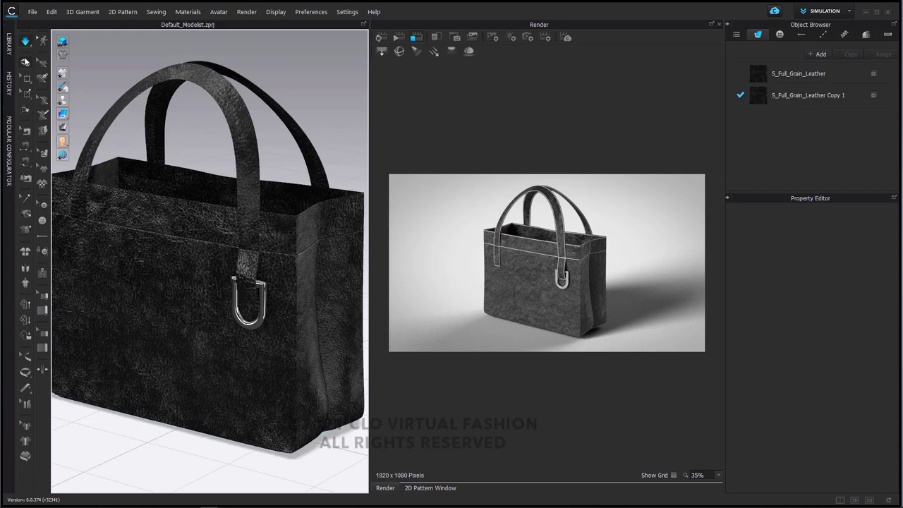
left_click(25, 62)
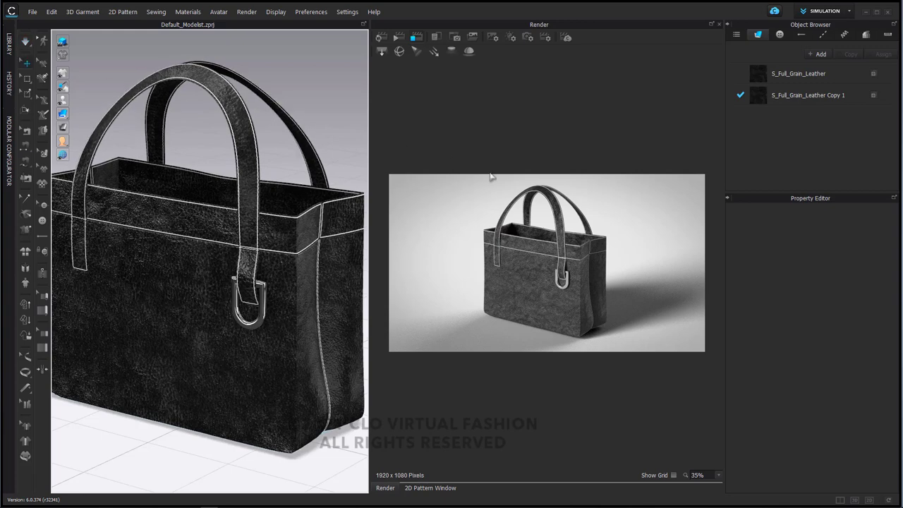
left_click(387, 41)
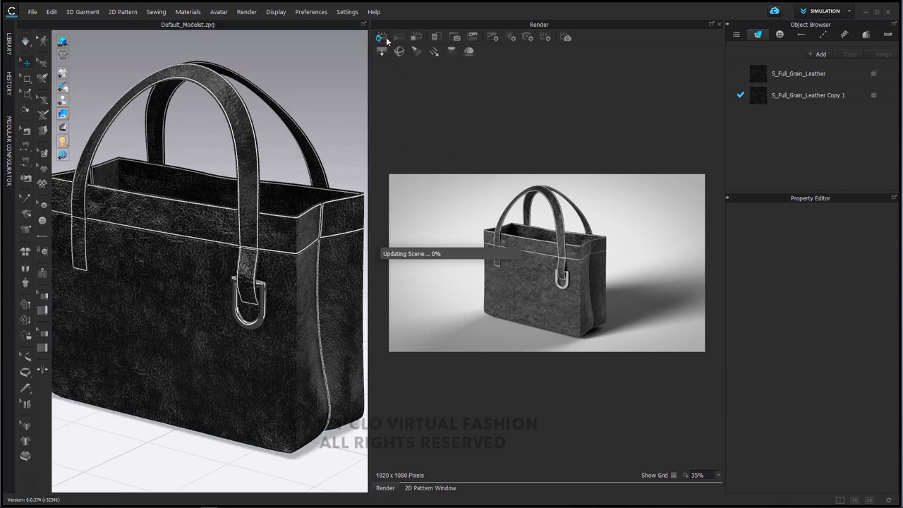